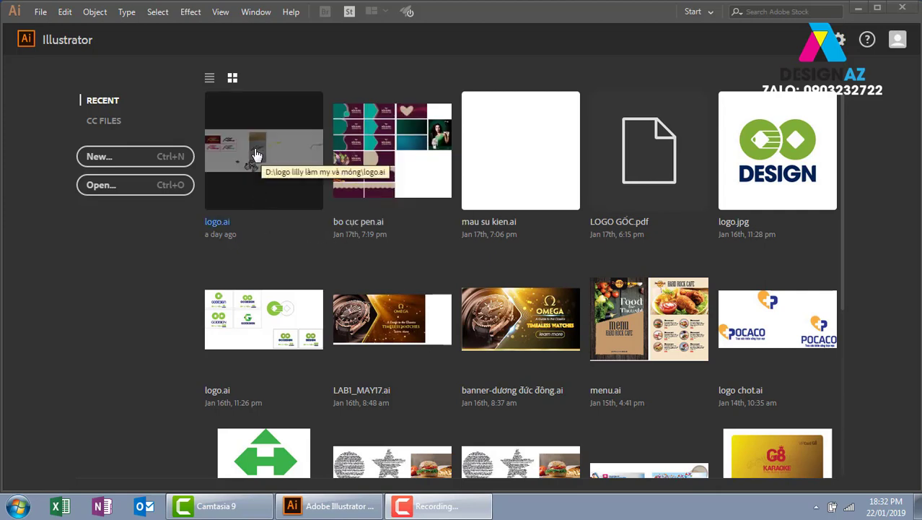
- Start a new document and show the Print category's blank presets, with Letter 612 x 792 pt loaded
click(179, 165)
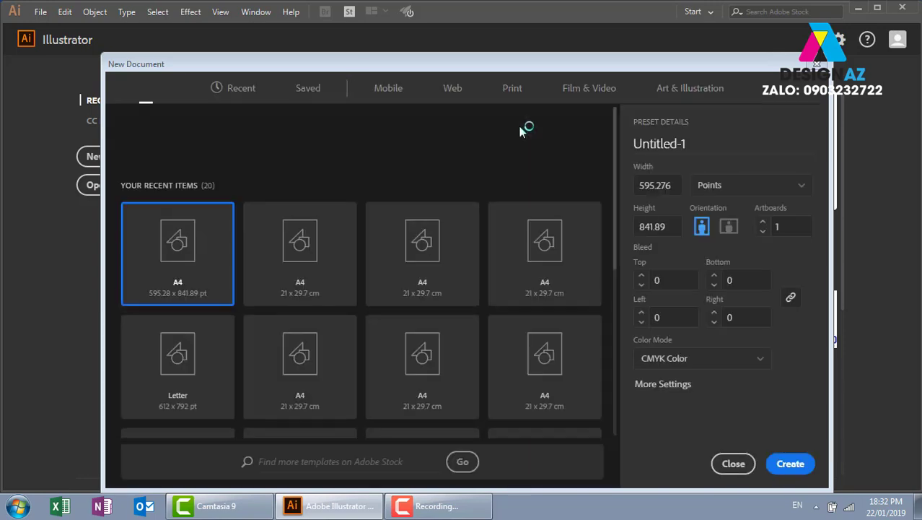
drag(568, 64, 589, 46)
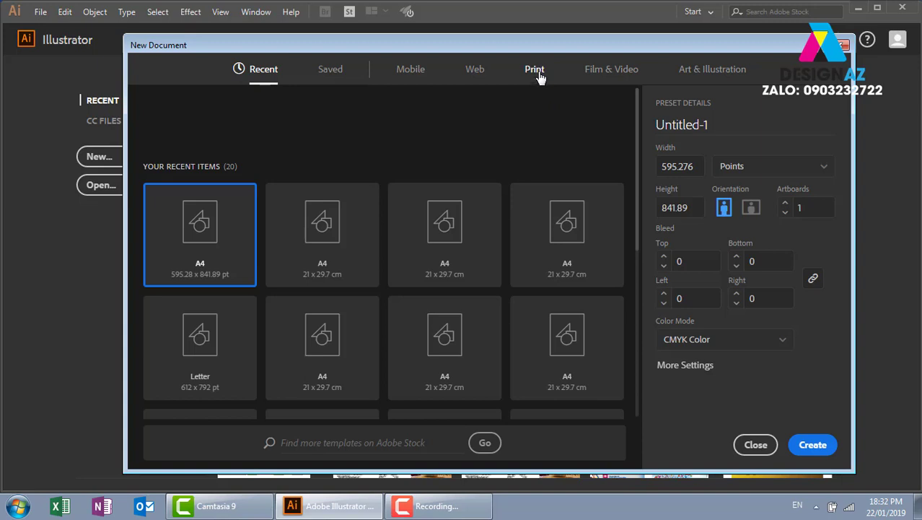
click(534, 69)
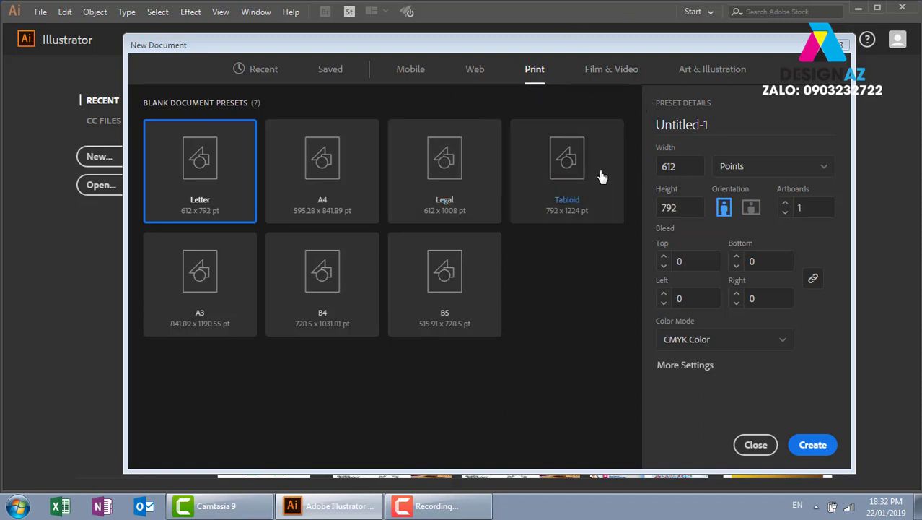
- Choose the A4 preset and switch units to Centimeters, giving 21 x 29.7 cm
click(349, 186)
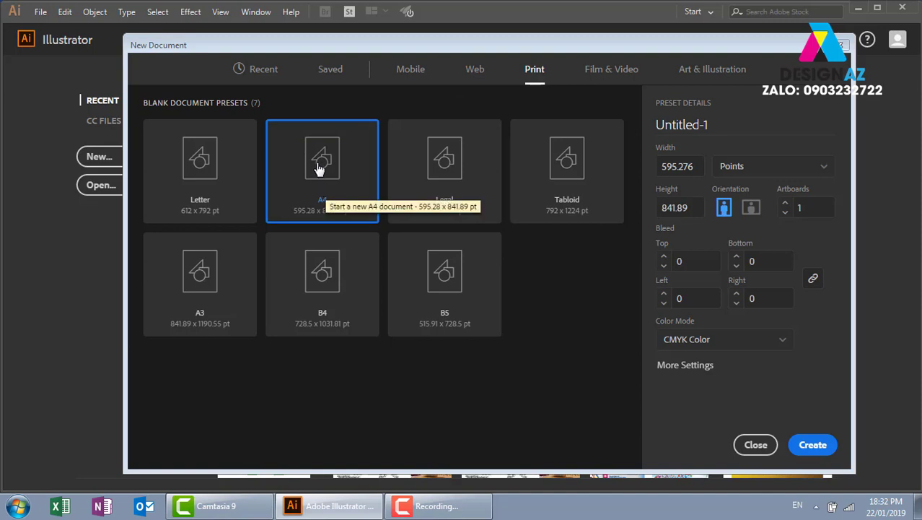
click(199, 166)
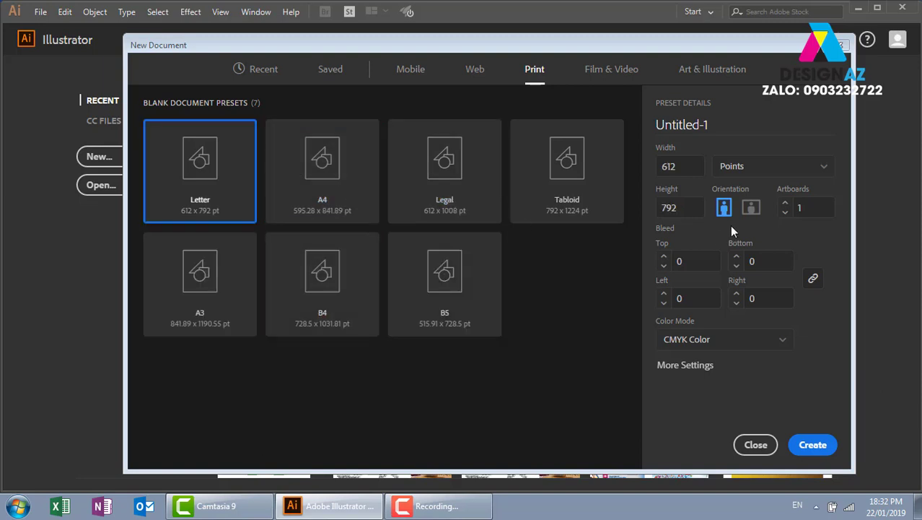
click(781, 170)
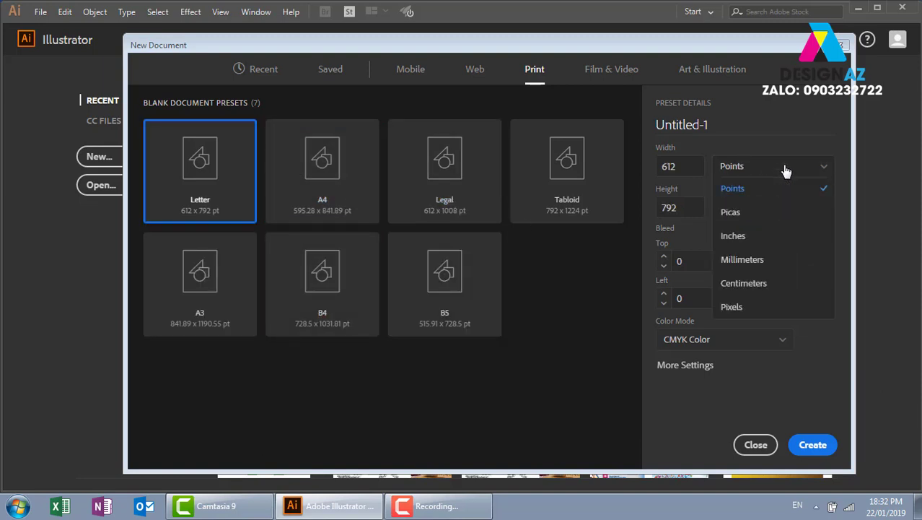
click(774, 283)
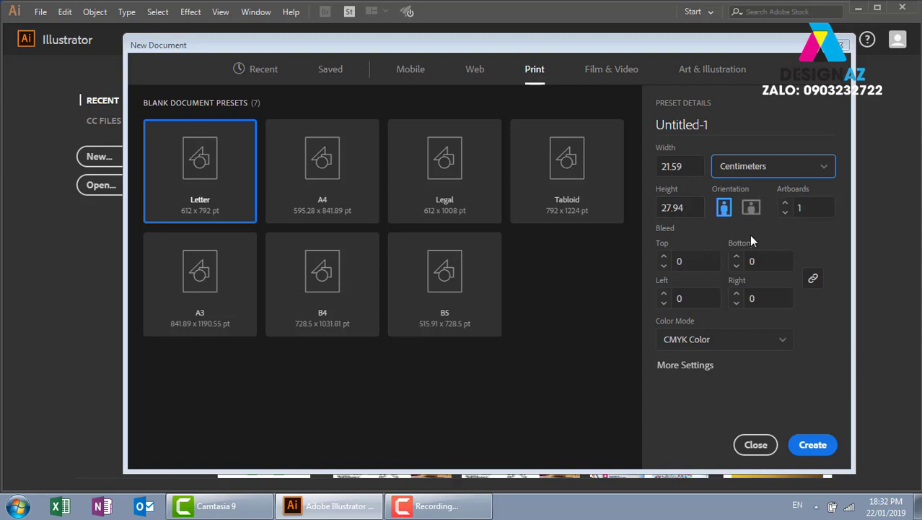
click(350, 180)
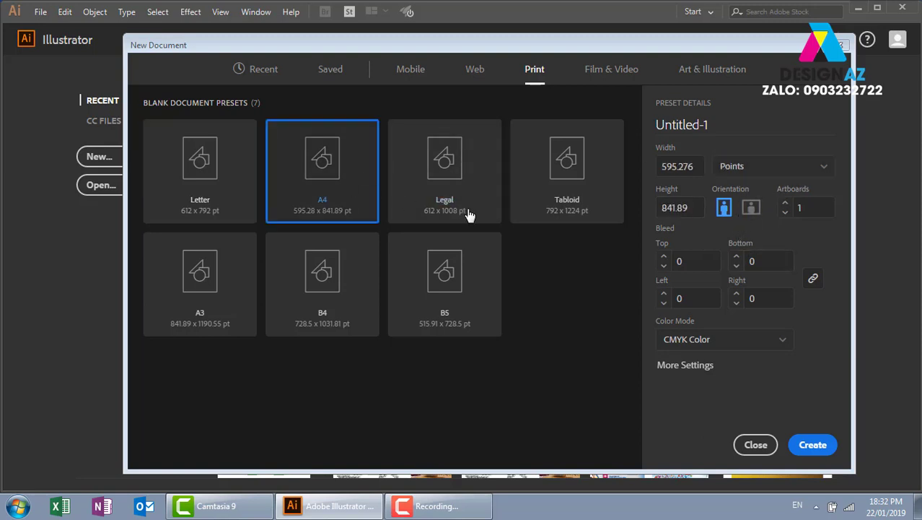
click(794, 166)
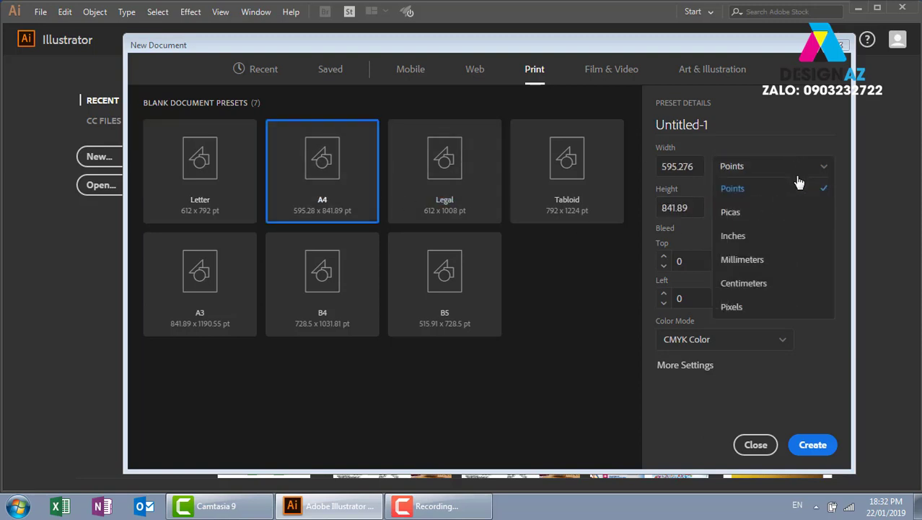
click(762, 284)
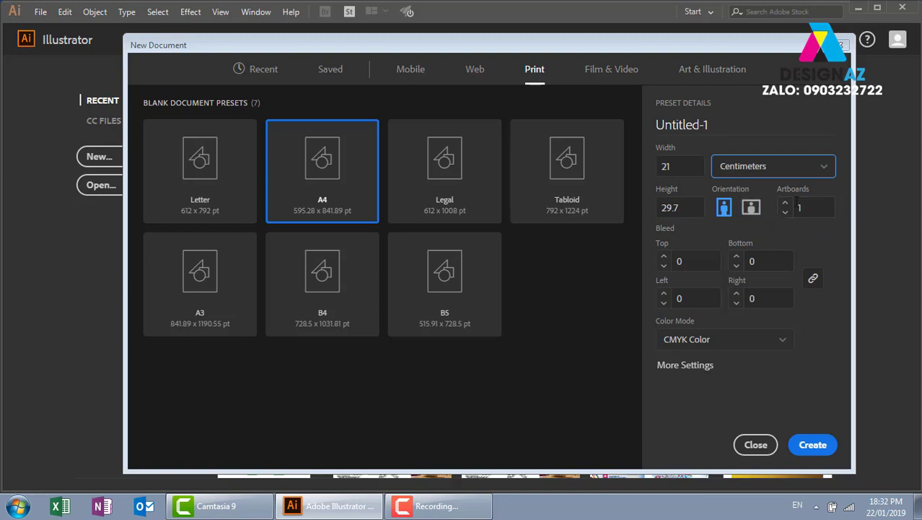
click(791, 210)
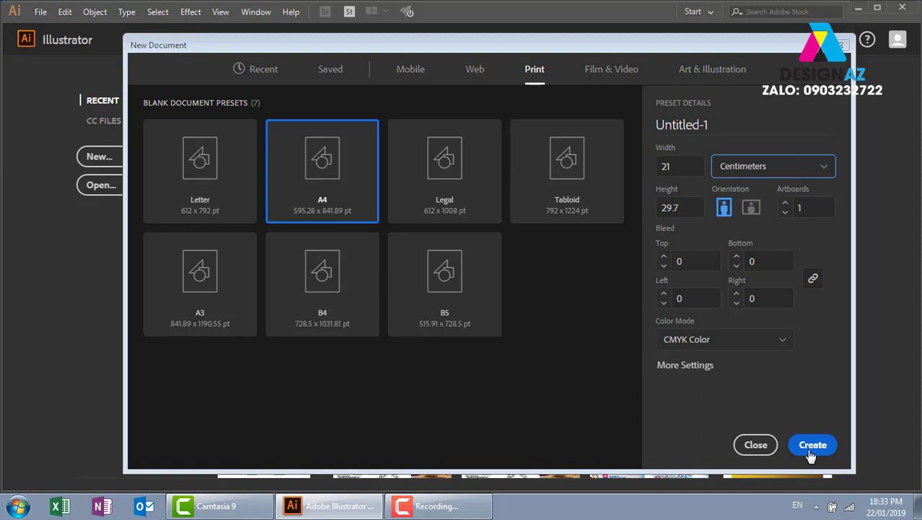
click(767, 339)
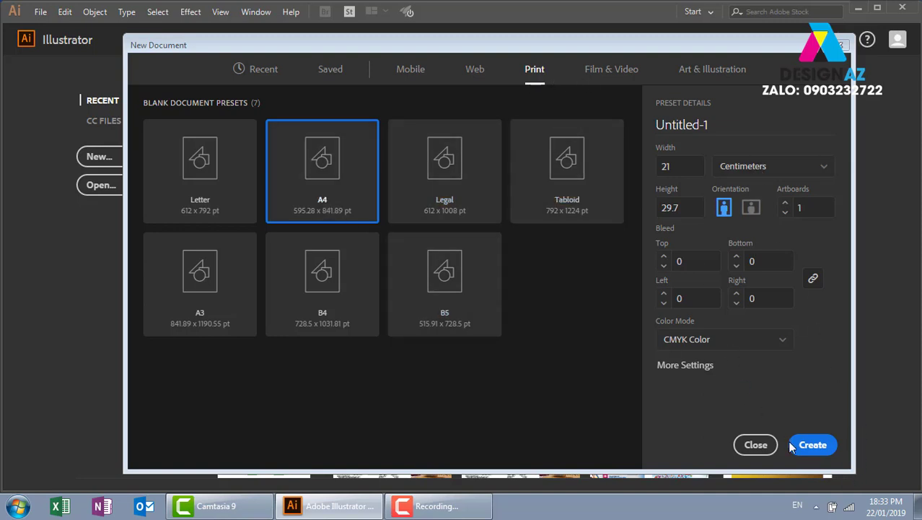
- Create the blank A4 CMYK document Untitled-1 and pick the Rectangle Tool
click(814, 445)
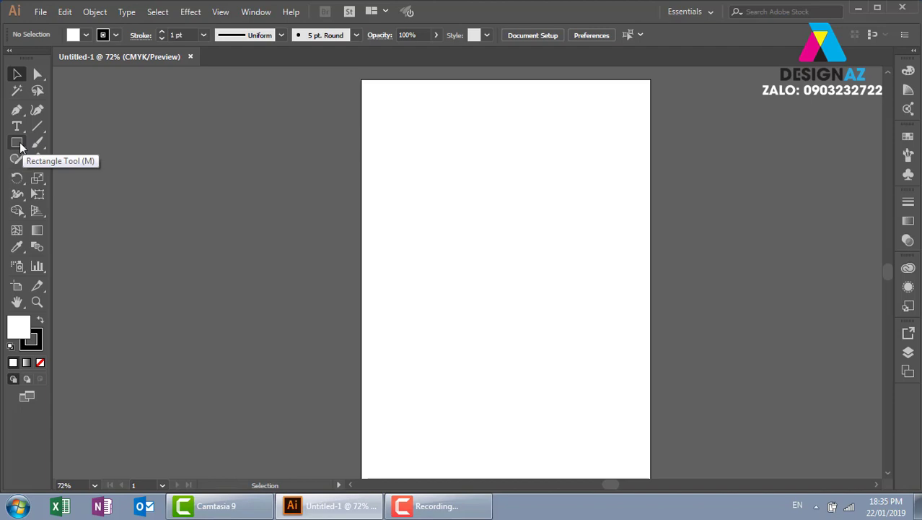
click(18, 142)
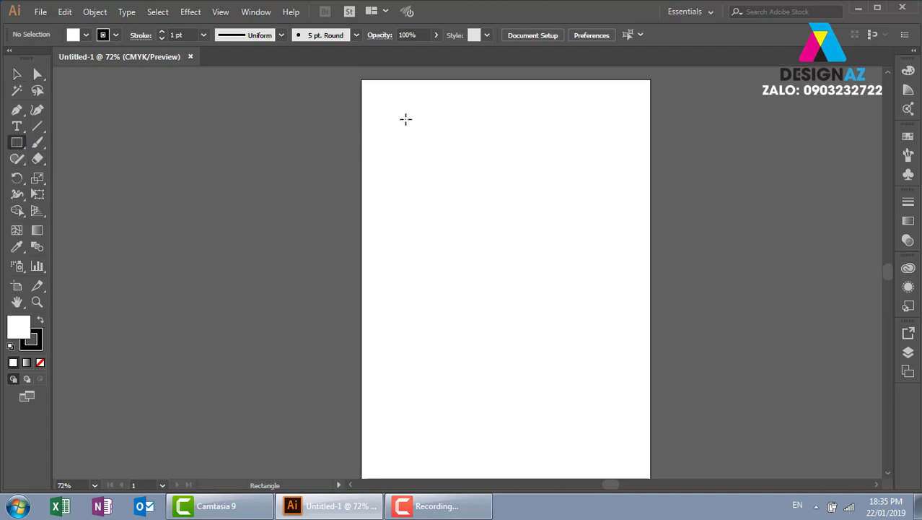
- Draw a wide card-shaped rectangle near the top of the page and select it
drag(397, 112, 563, 198)
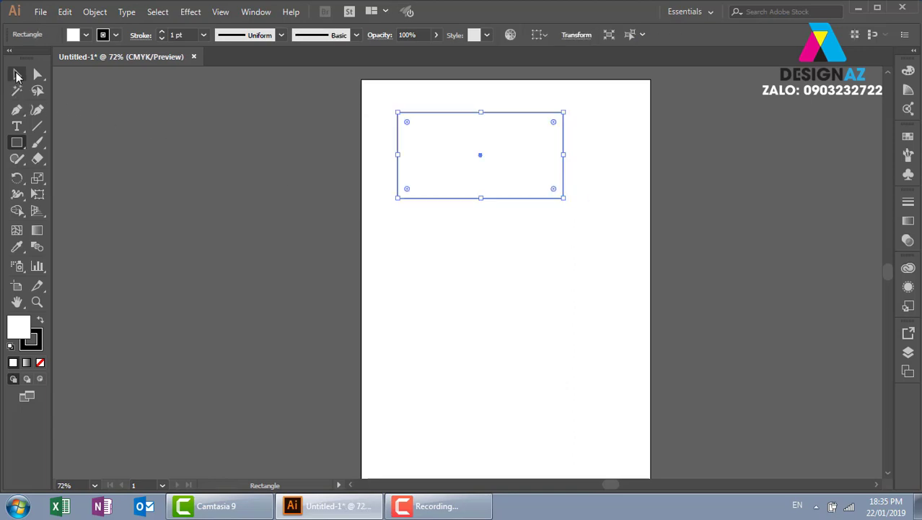
key(v)
drag(459, 231, 576, 173)
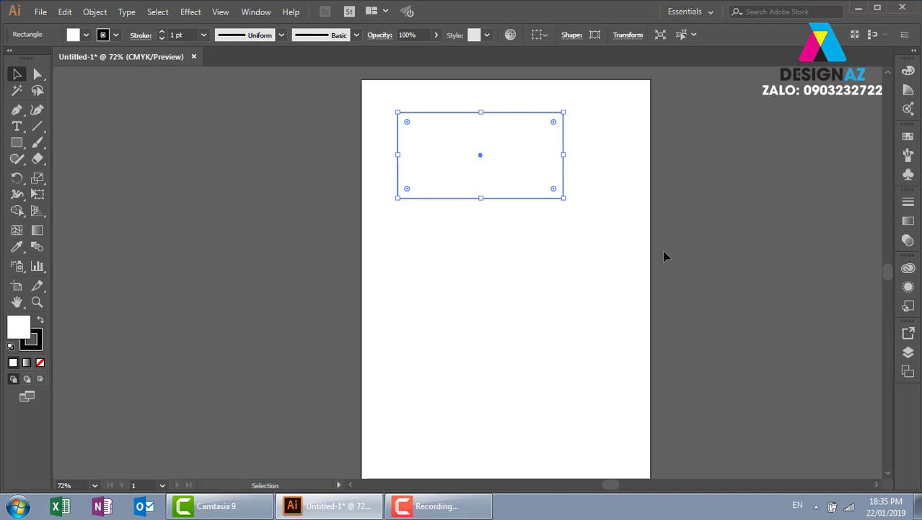
- Zoom to 150%, frame the rectangle in view, and reselect it
key(ctrl+1)
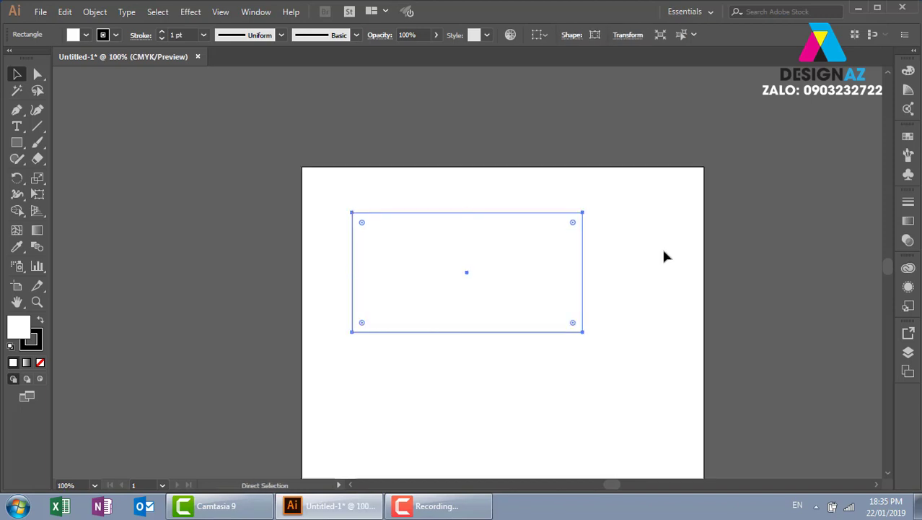
key(ctrl+plus)
drag(639, 326, 612, 302)
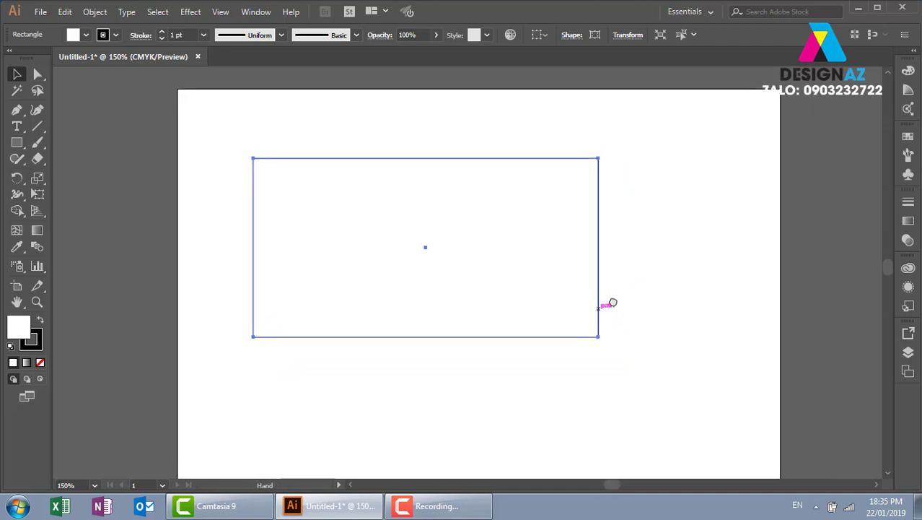
key(v)
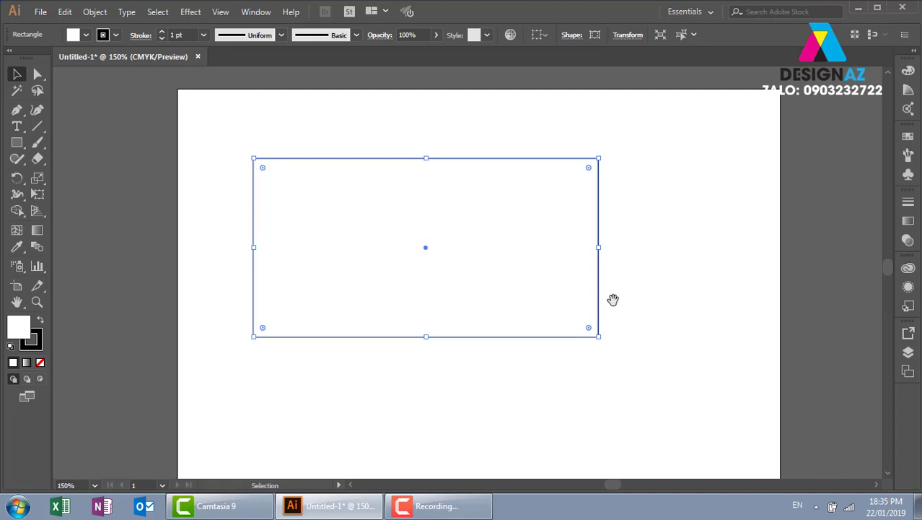
key(space)
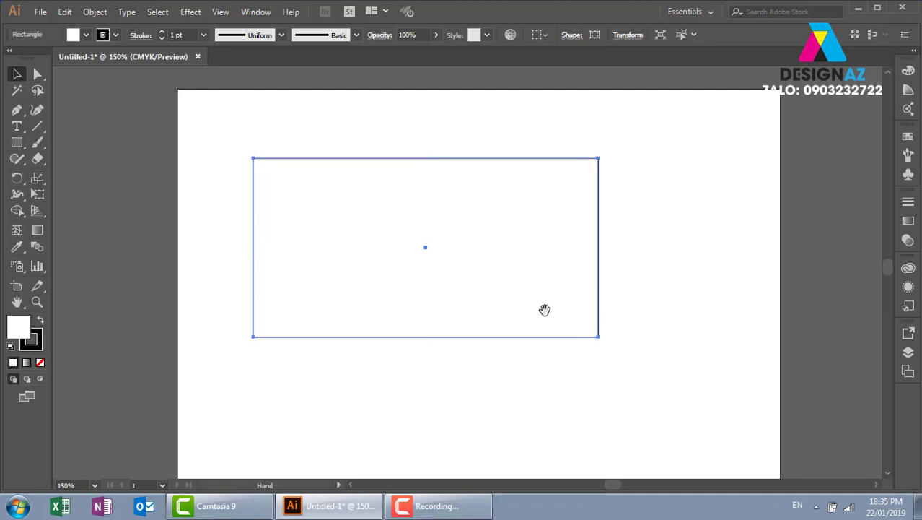
mouse_move(544, 309)
mouse_down()
mouse_move(737, 283)
mouse_move(441, 285)
mouse_move(442, 336)
mouse_move(425, 159)
mouse_move(430, 255)
mouse_move(451, 289)
mouse_move(421, 314)
mouse_up()
drag(458, 310, 460, 308)
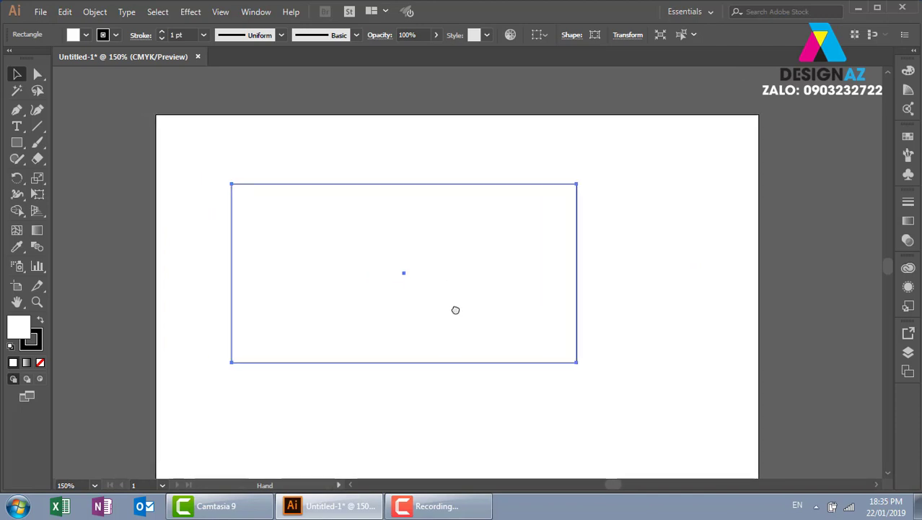
click(618, 264)
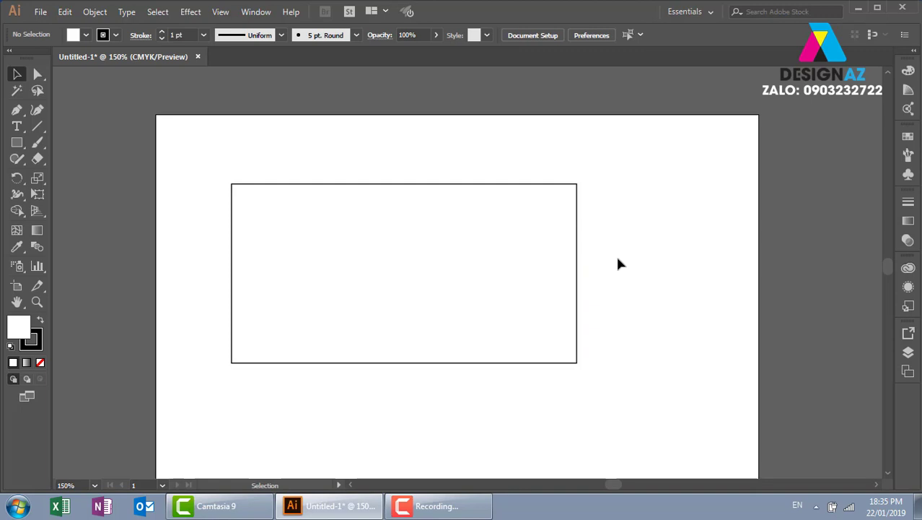
drag(632, 160, 525, 243)
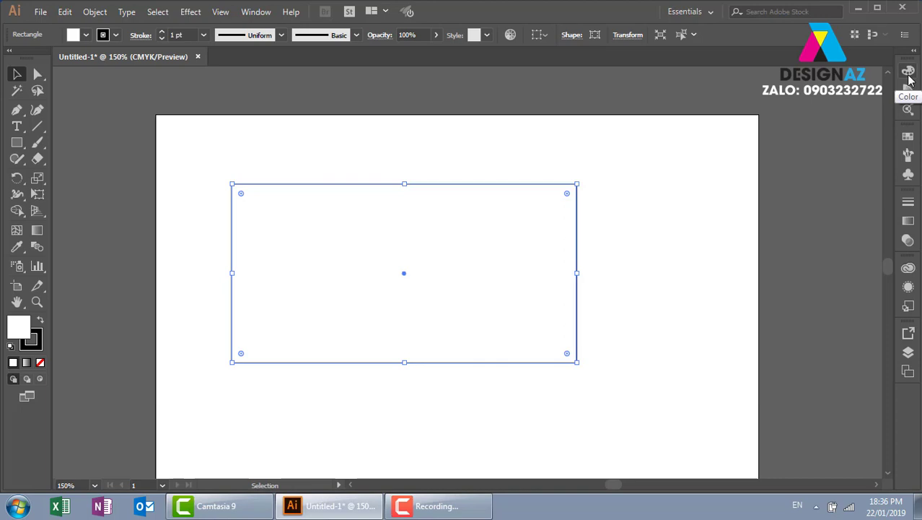
- Give the rectangle a blue-violet fill in the Color panel, then close the panel
click(908, 72)
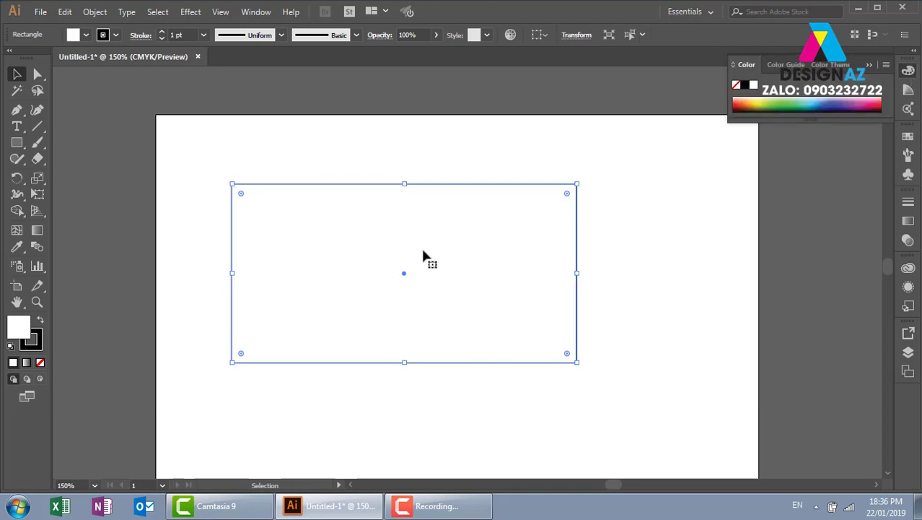
mouse_move(808, 100)
mouse_down()
mouse_move(835, 103)
mouse_move(810, 105)
mouse_up()
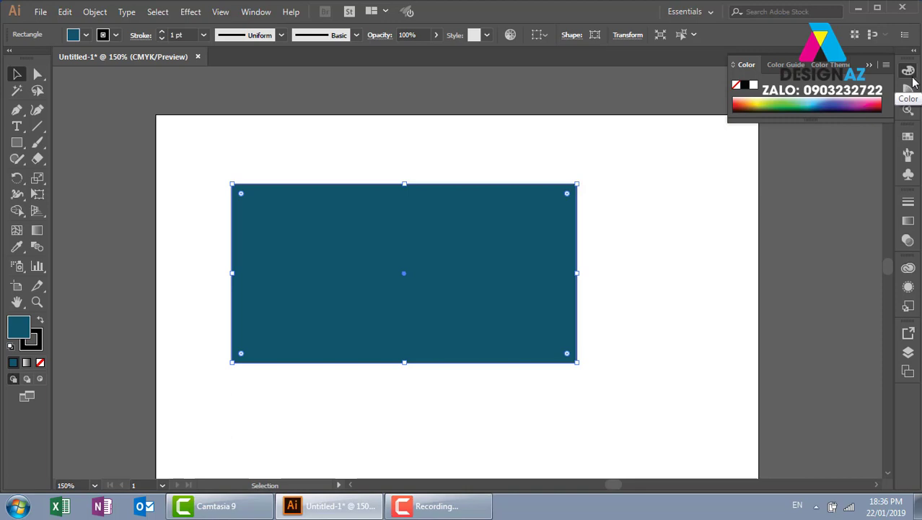
click(814, 99)
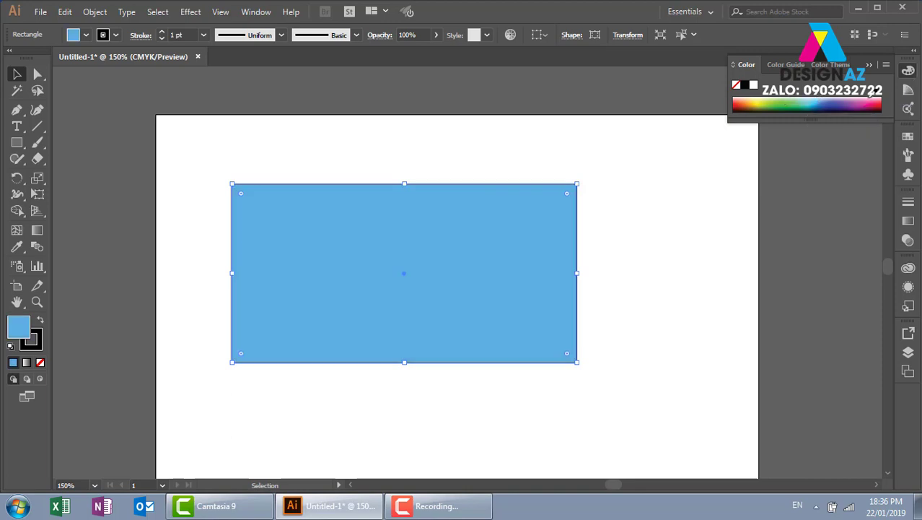
click(866, 103)
click(806, 108)
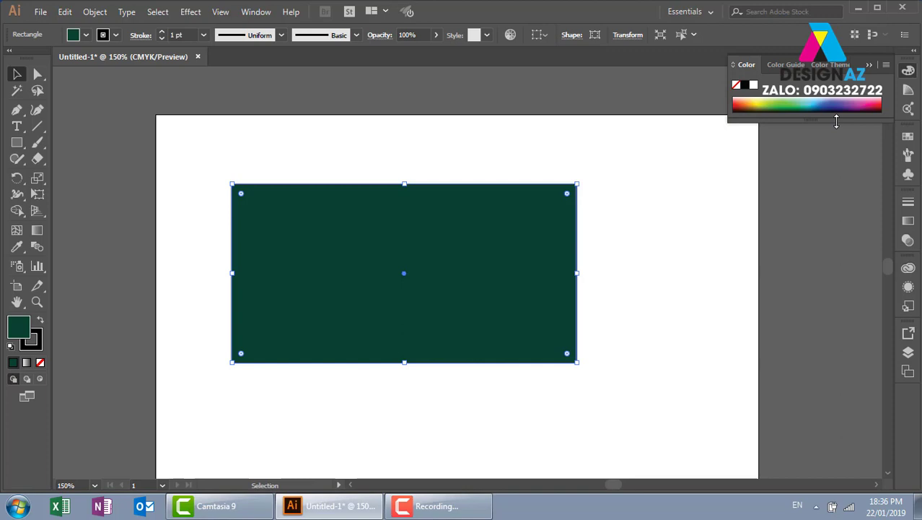
drag(818, 101, 827, 104)
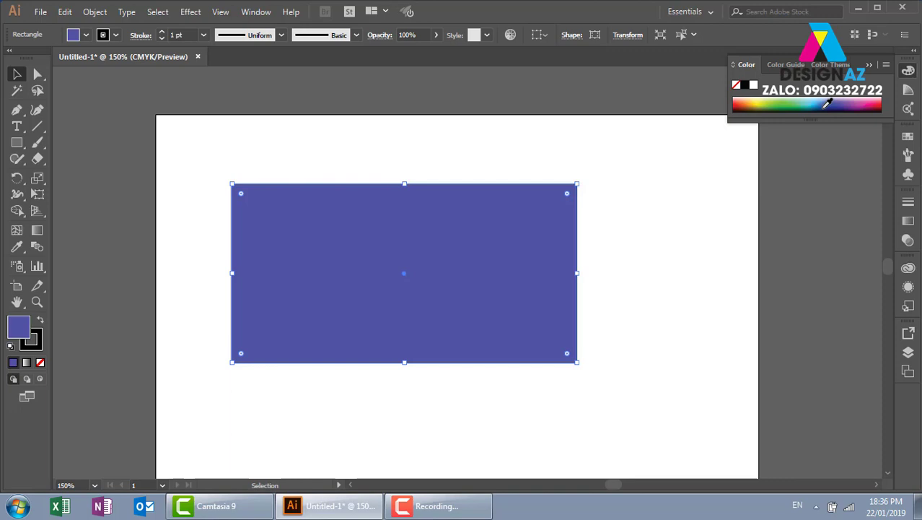
click(559, 126)
click(517, 226)
click(870, 65)
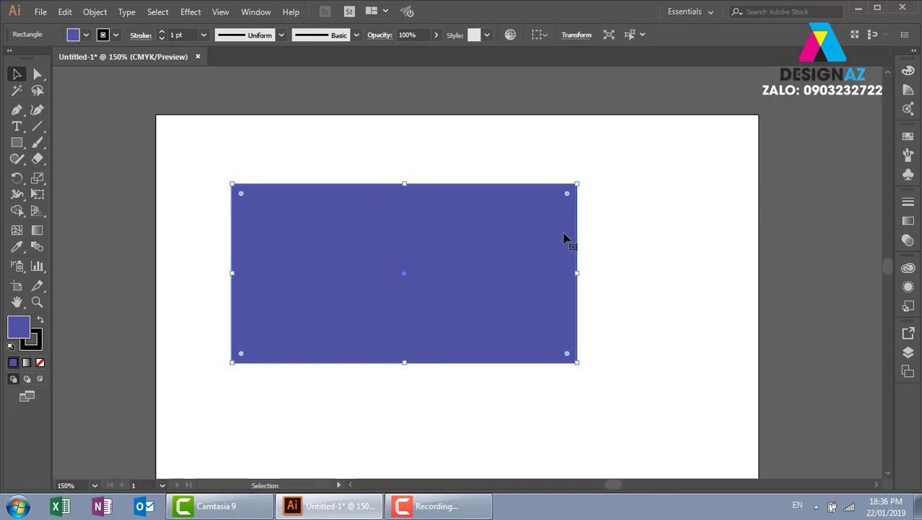
- Try crimson and orange swatches, settle on a medium green fill, and zoom in
click(909, 137)
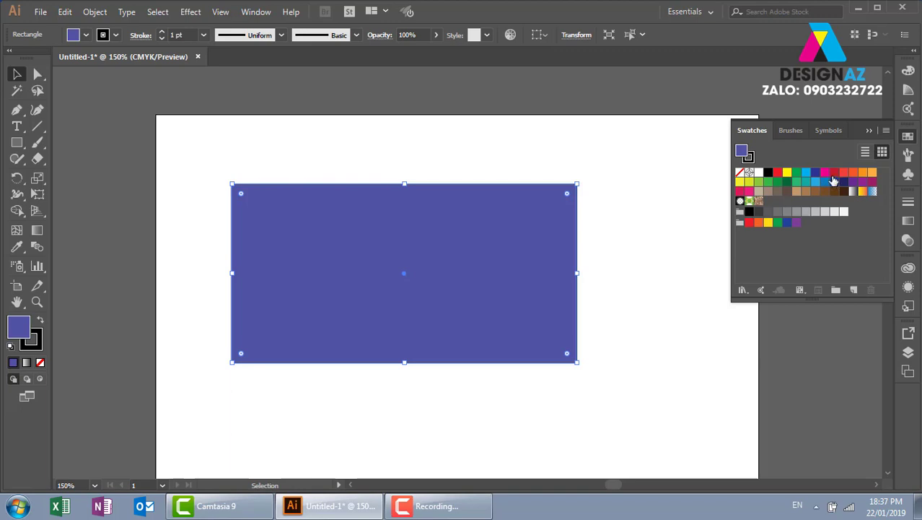
click(833, 173)
click(853, 173)
click(872, 173)
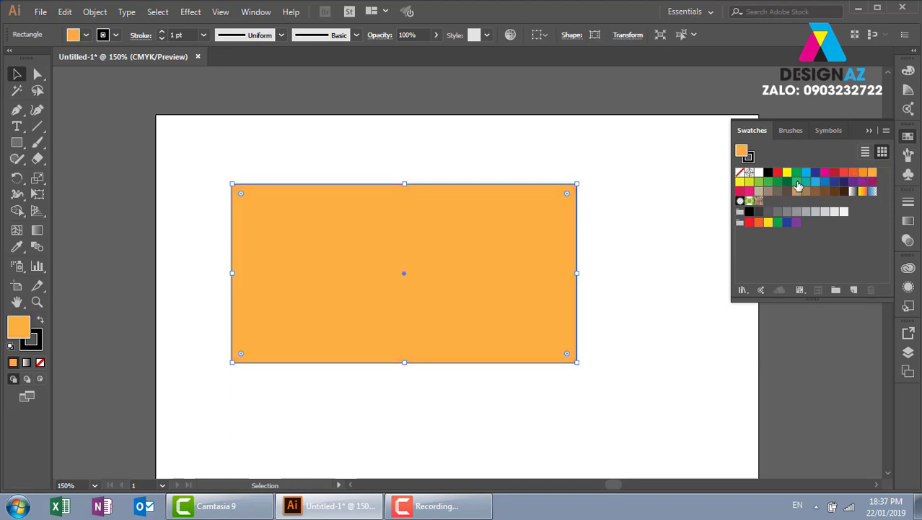
click(797, 184)
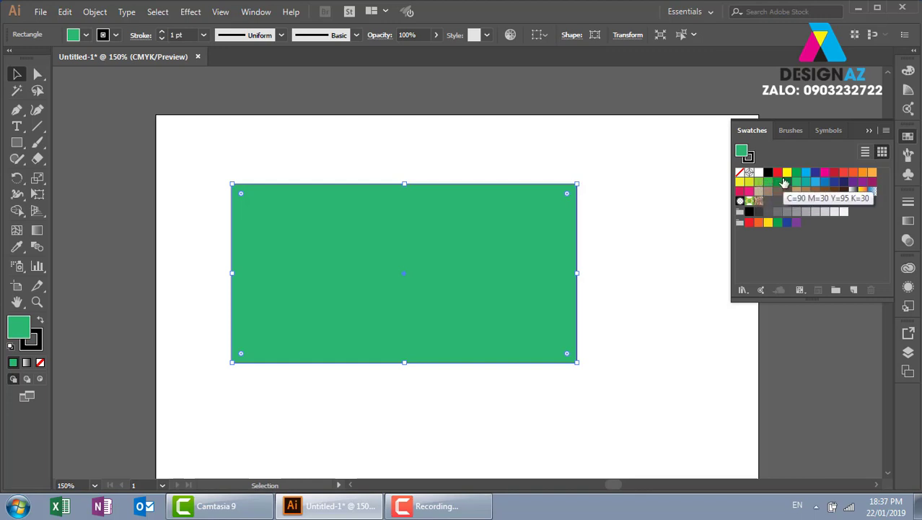
click(869, 131)
click(663, 192)
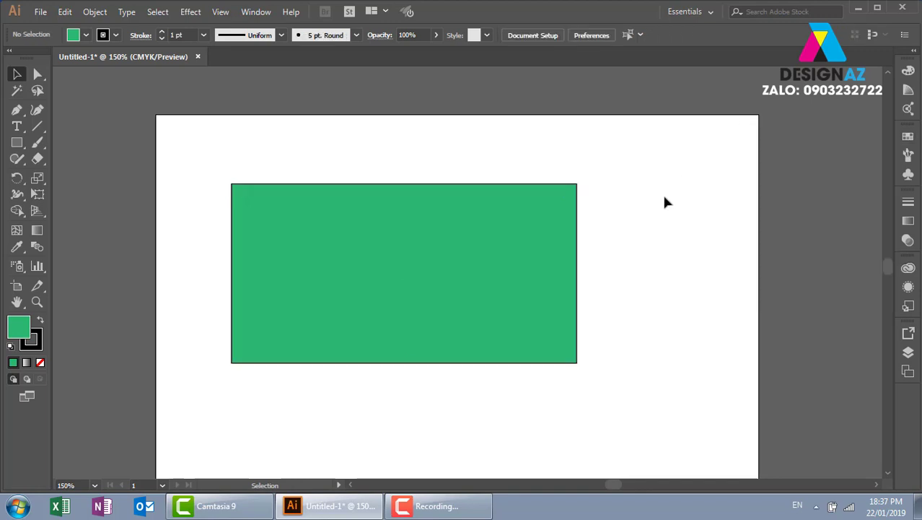
key(ctrl+plus)
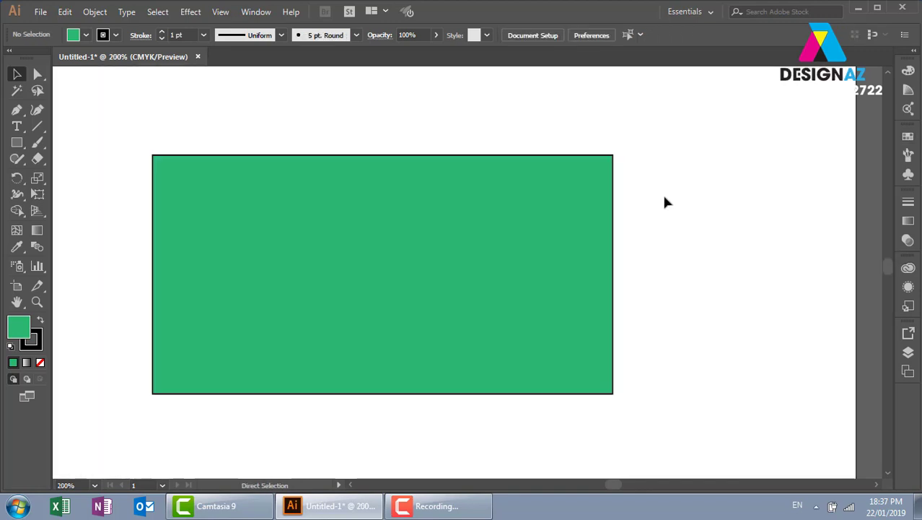
key(ctrl+plus)
- Pan to a 300% close-up of the green rectangle and reselect it
mouse_move(342, 250)
mouse_down()
mouse_move(567, 238)
mouse_move(541, 225)
mouse_up()
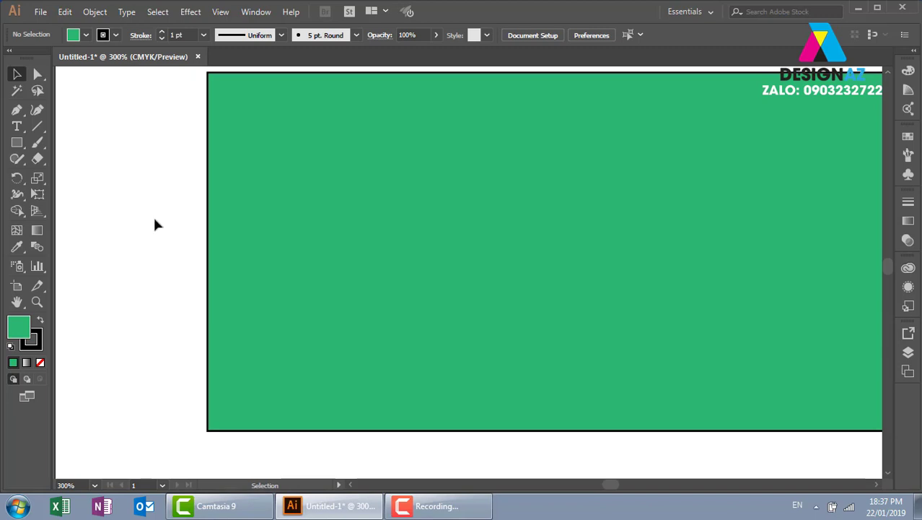
click(227, 313)
click(132, 177)
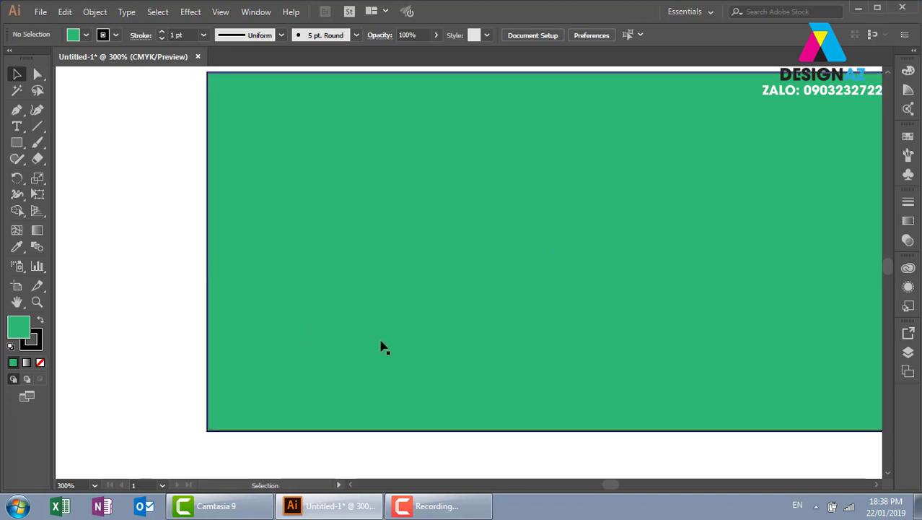
click(485, 229)
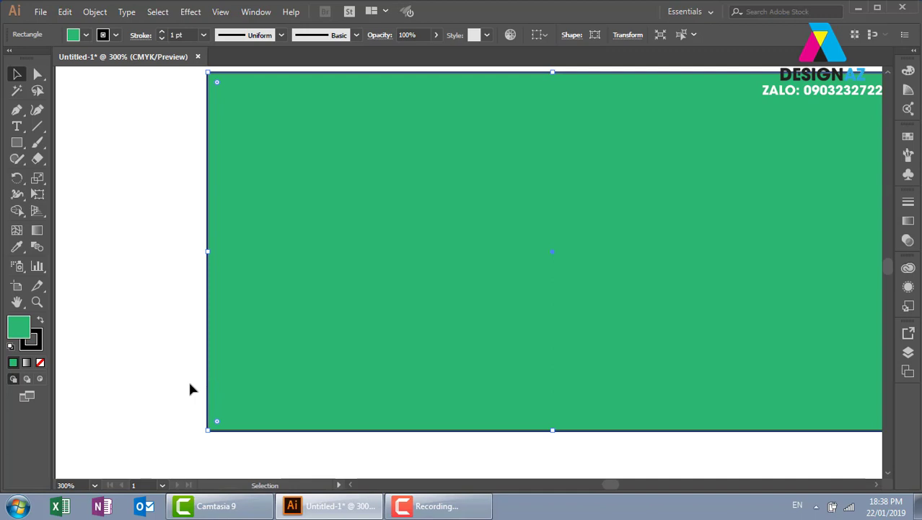
click(158, 357)
click(213, 364)
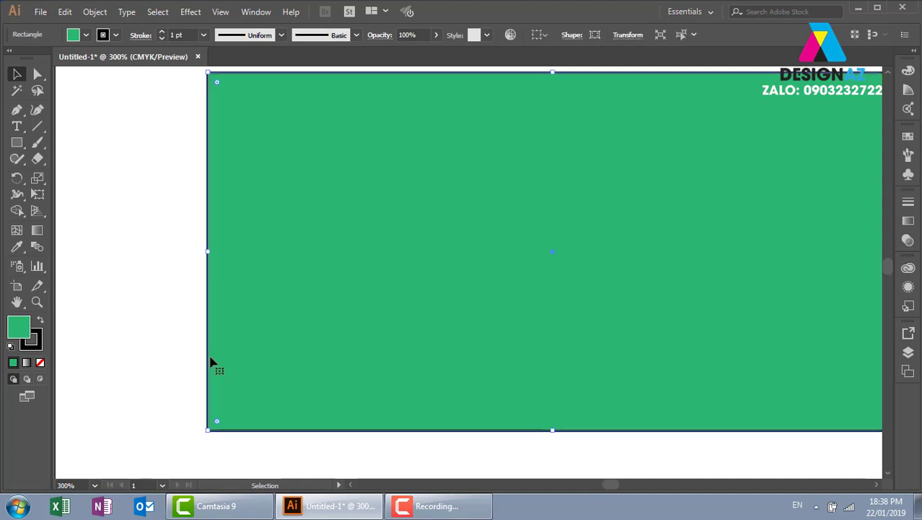
- Set the rectangle's fill to dark plum #3B1A3D in the Color Picker
double_click(21, 333)
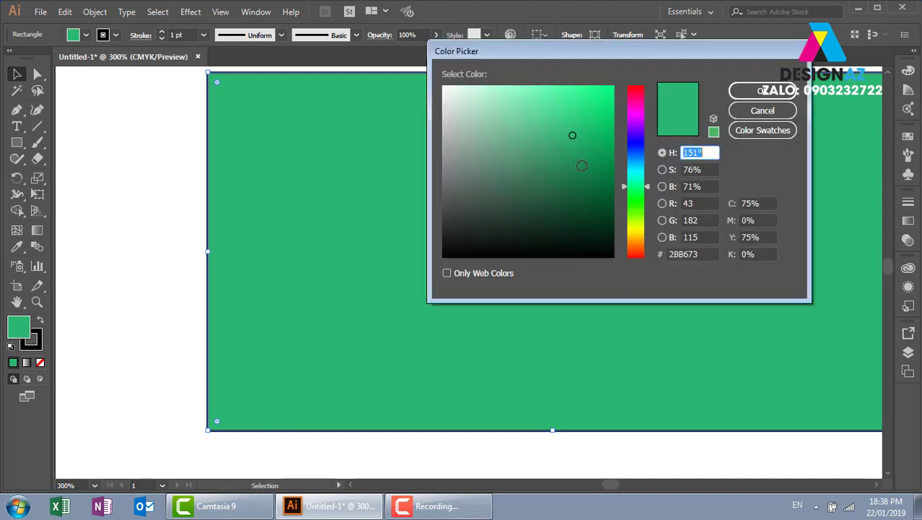
drag(592, 165, 595, 168)
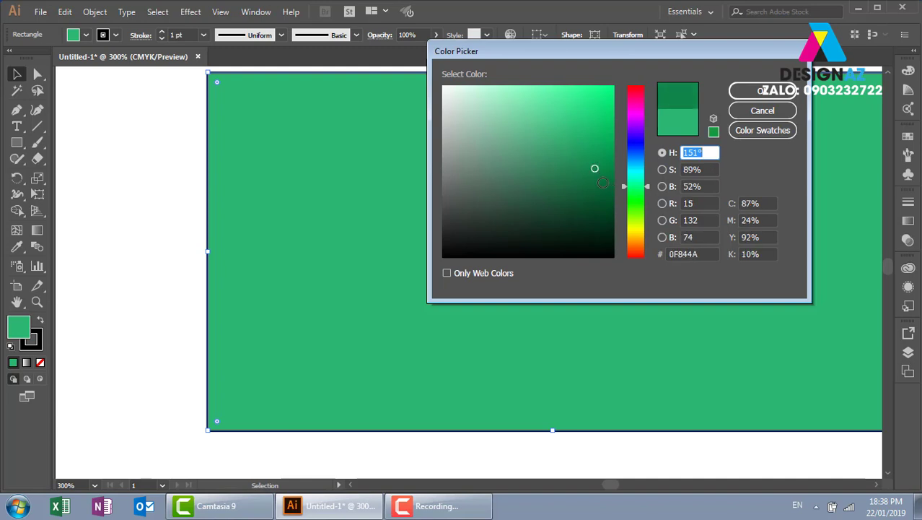
key(Down)
key(Down)
key(Down)
key(Down)
key(Down)
key(Down)
key(Down)
key(Down)
key(Down)
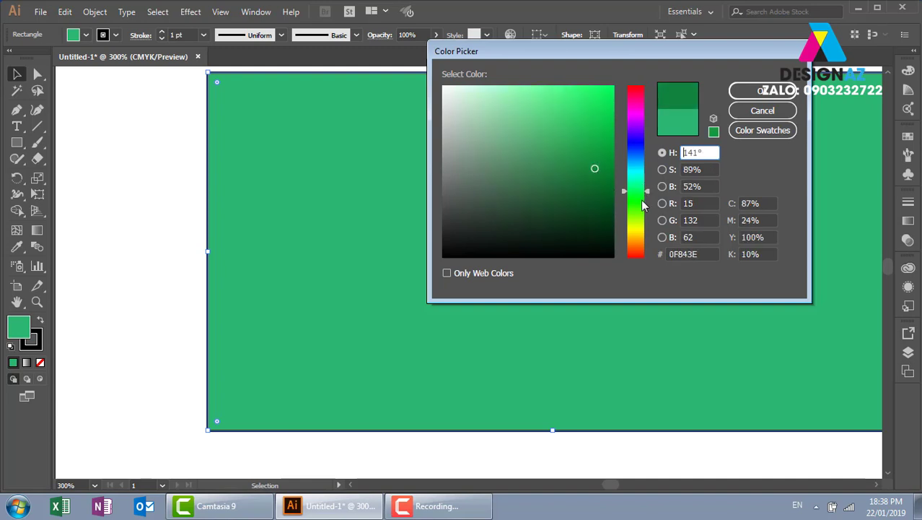
key(Down)
key(Down)
key(Down)
mouse_move(611, 171)
mouse_down()
mouse_move(606, 194)
mouse_move(603, 123)
mouse_up()
click(636, 150)
click(637, 115)
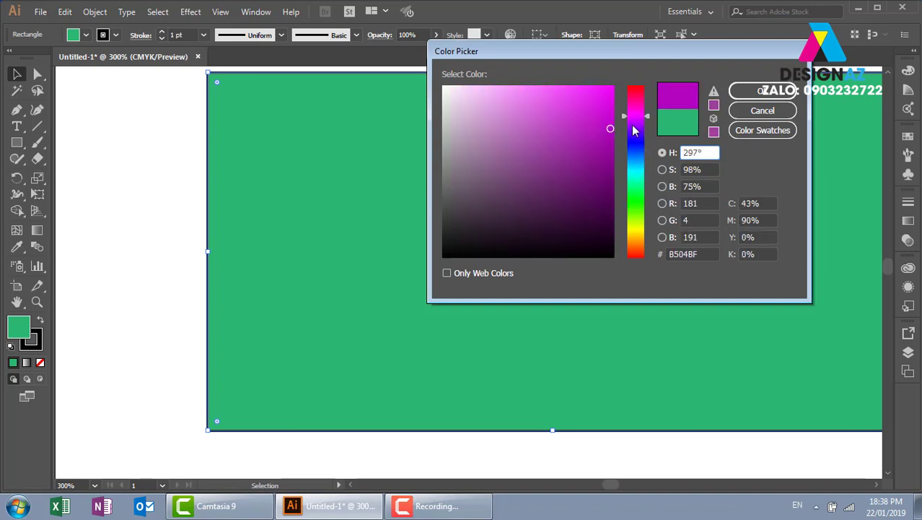
click(607, 195)
mouse_move(607, 195)
mouse_down()
mouse_move(568, 171)
mouse_move(573, 128)
mouse_up()
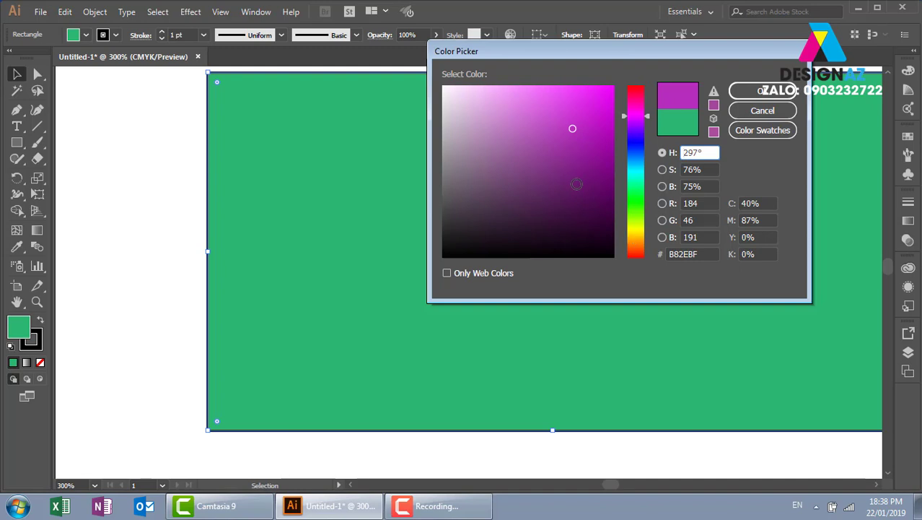
drag(552, 204, 541, 213)
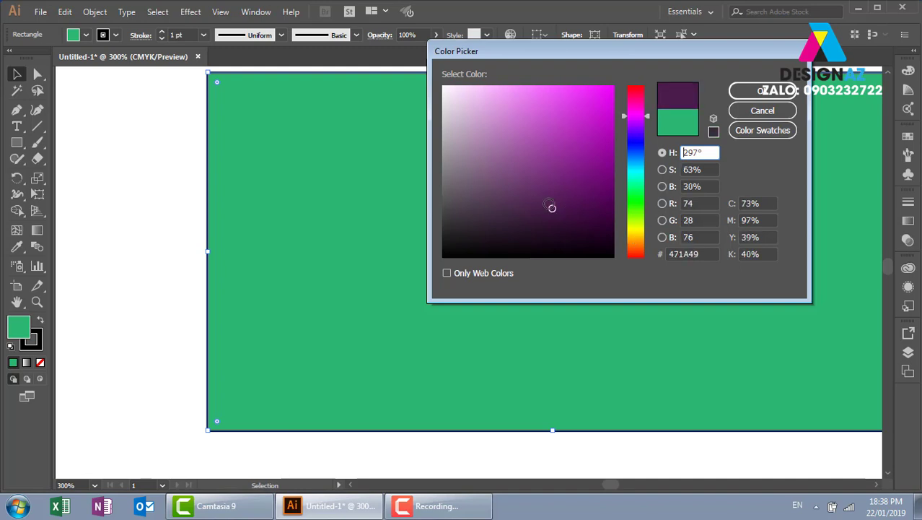
click(779, 90)
click(181, 346)
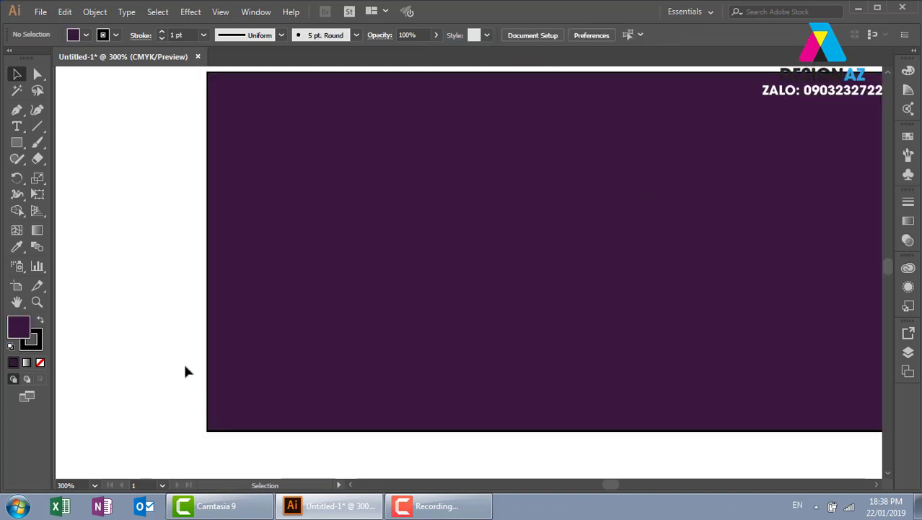
- Change the rectangle's 1 pt stroke colour to gold-yellow in the Color Picker
click(260, 345)
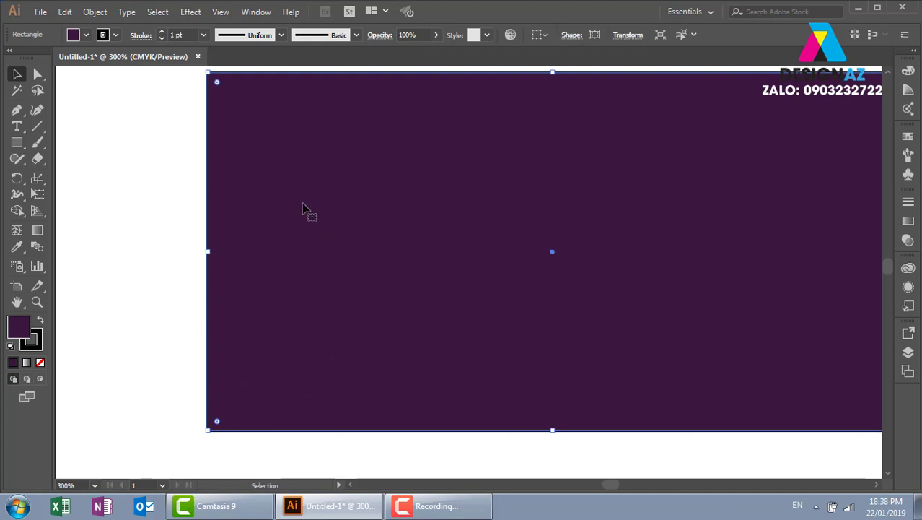
click(36, 350)
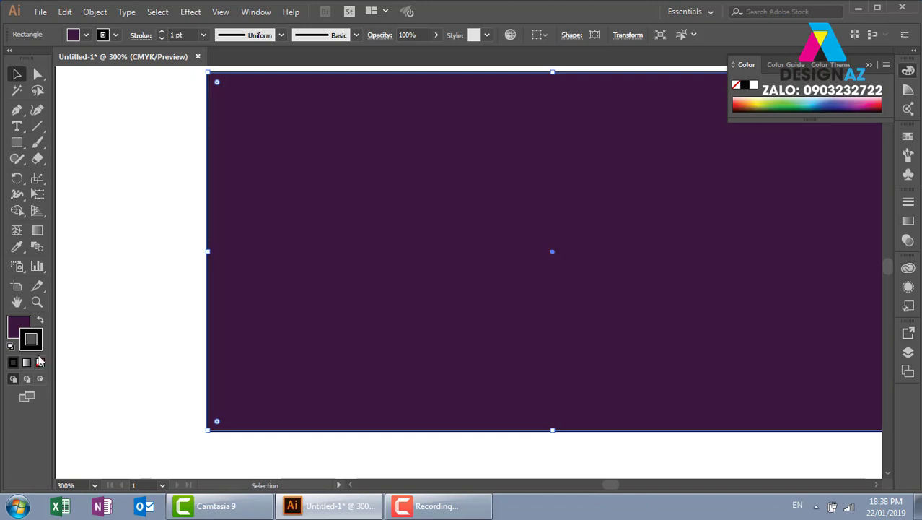
double_click(35, 350)
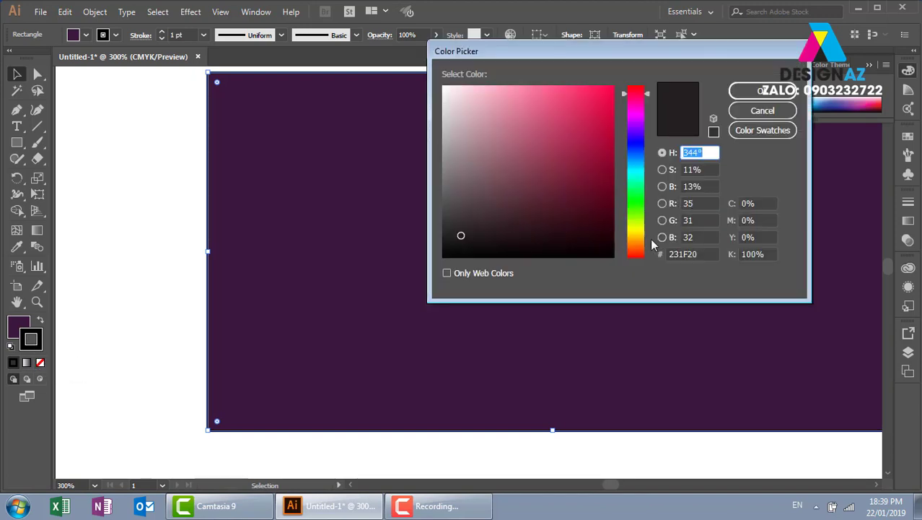
click(636, 232)
click(583, 140)
click(595, 125)
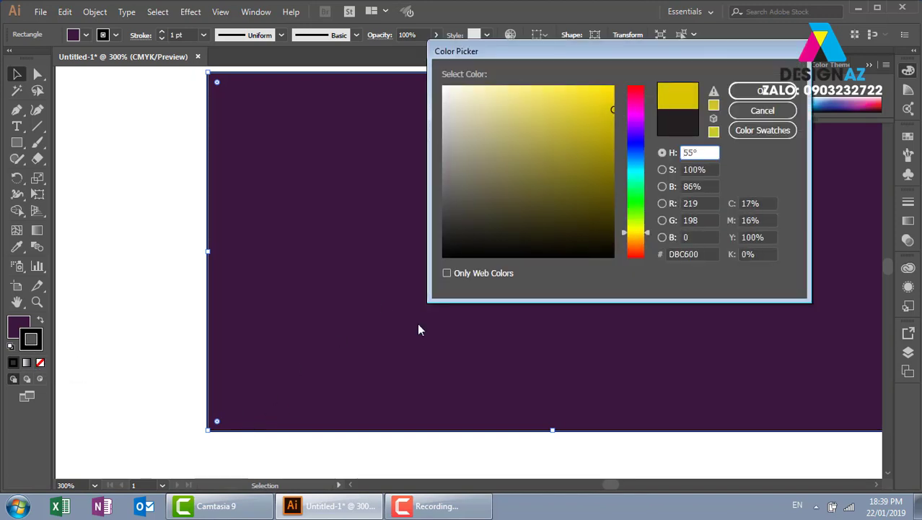
click(750, 91)
- Deselect and reselect the rectangle to inspect the yellow outline
click(662, 441)
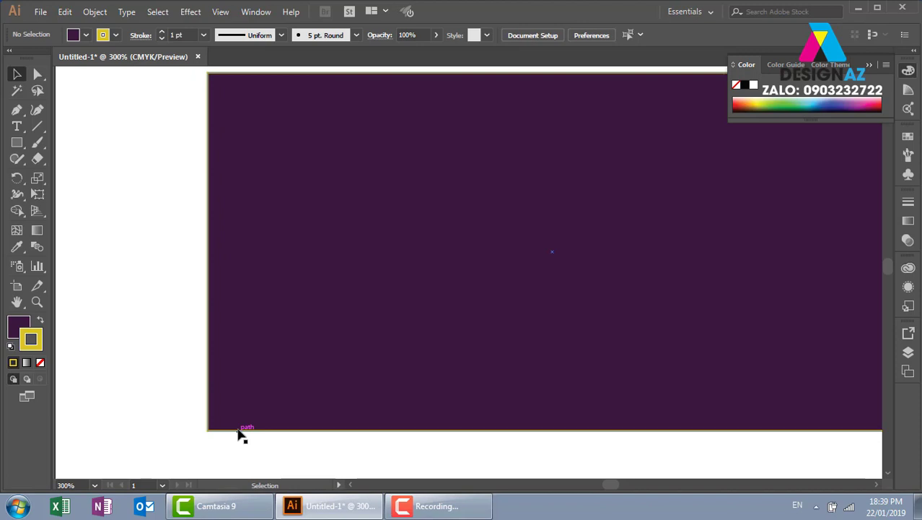
click(284, 430)
click(193, 402)
click(231, 433)
click(232, 447)
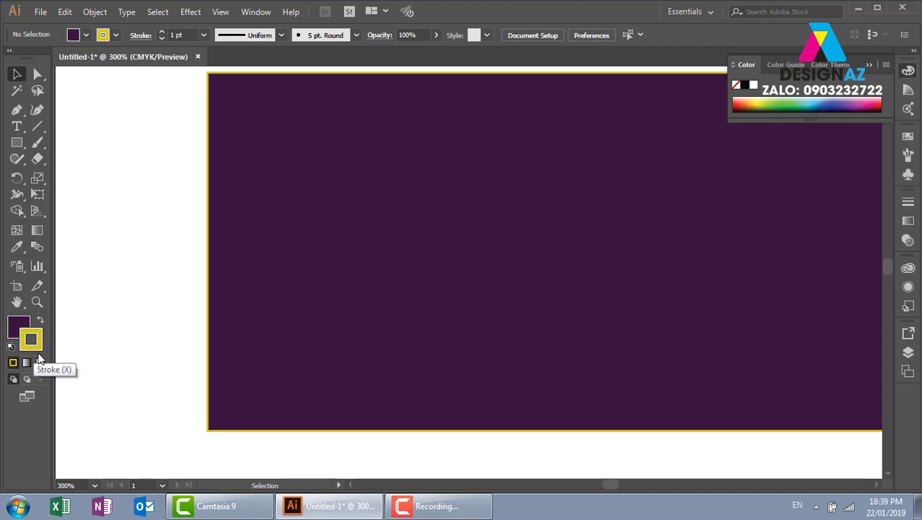
drag(130, 251, 334, 307)
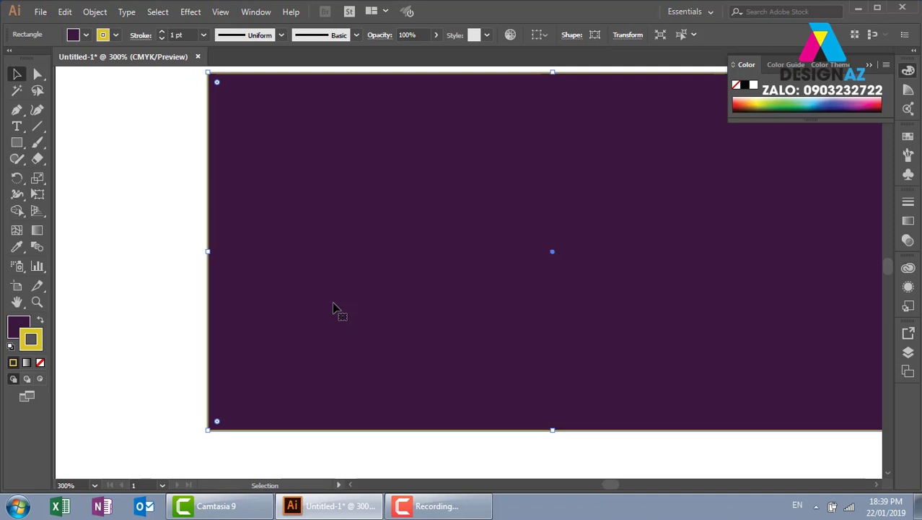
key(shift+x)
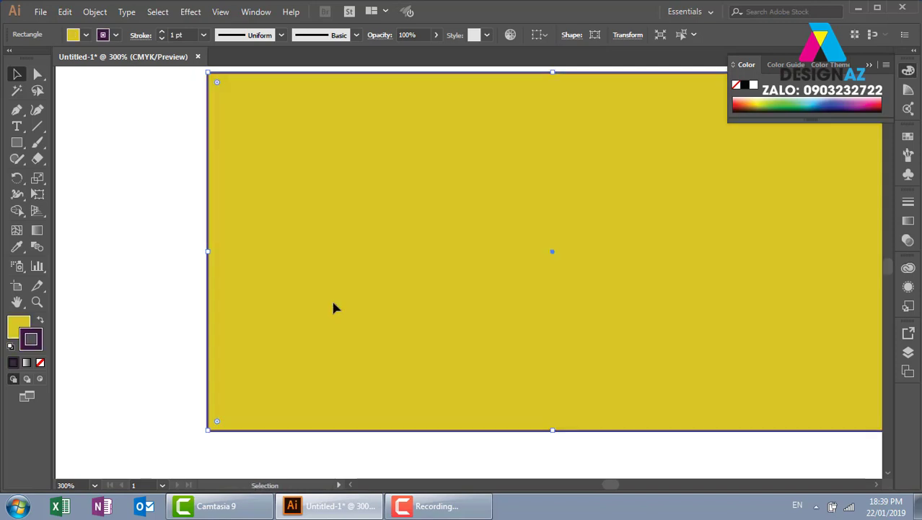
key(shift+x)
key(shift+x)
key(shift+x)
key(shift+x)
key(shift+x)
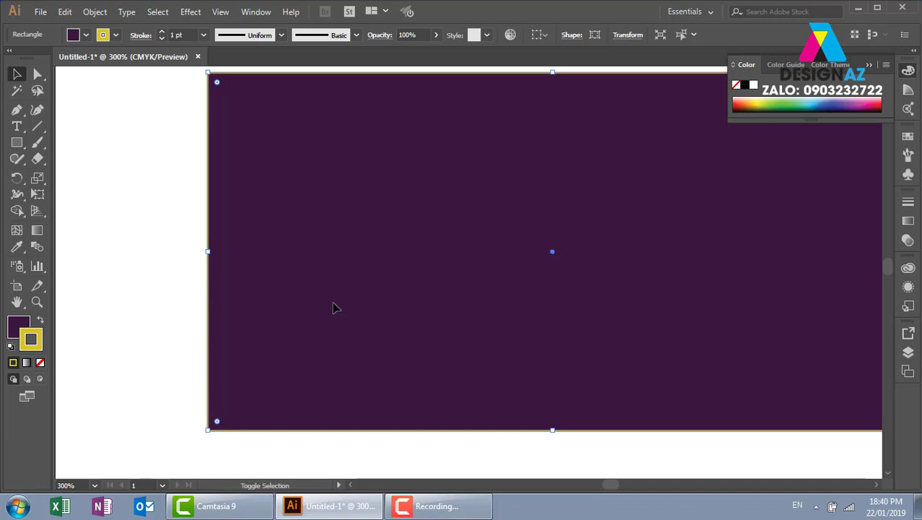
key(shift+x)
key(shift+x)
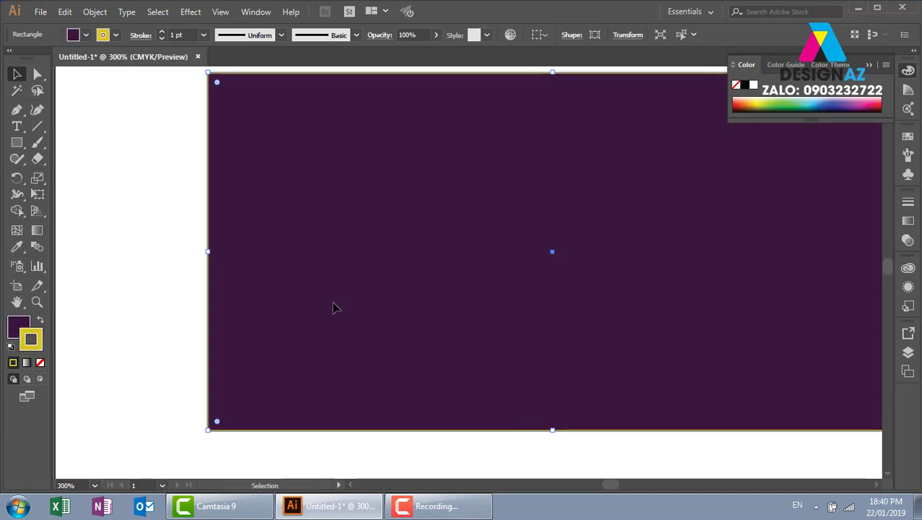
click(184, 238)
- Set the rectangle's stroke to None, restoring the plum fill after accidentally removing it
click(302, 340)
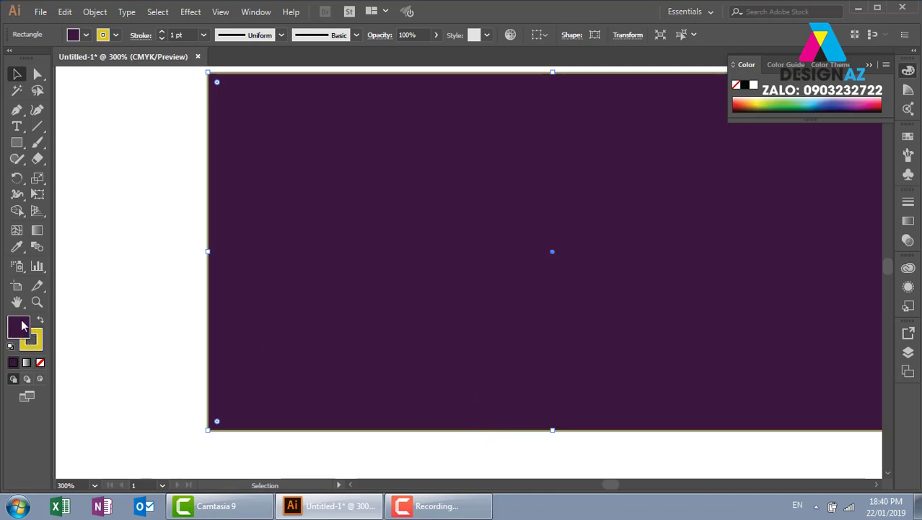
click(21, 326)
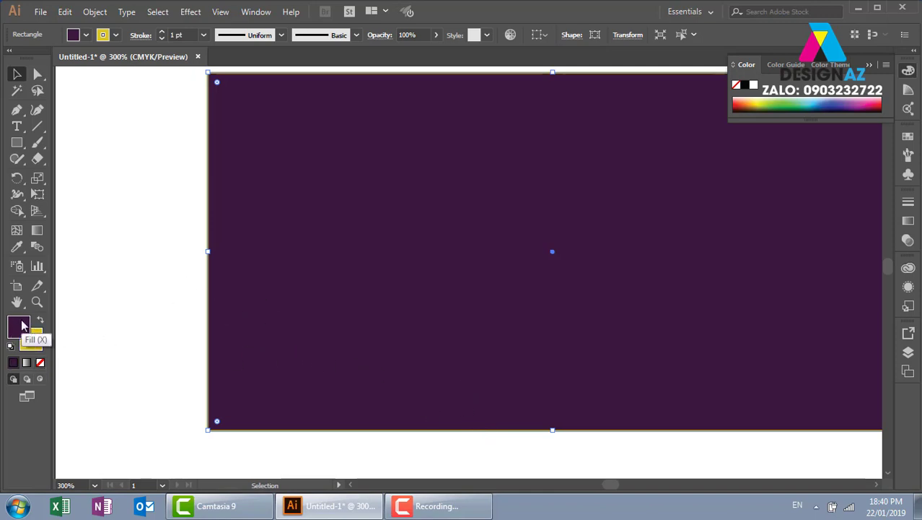
click(40, 363)
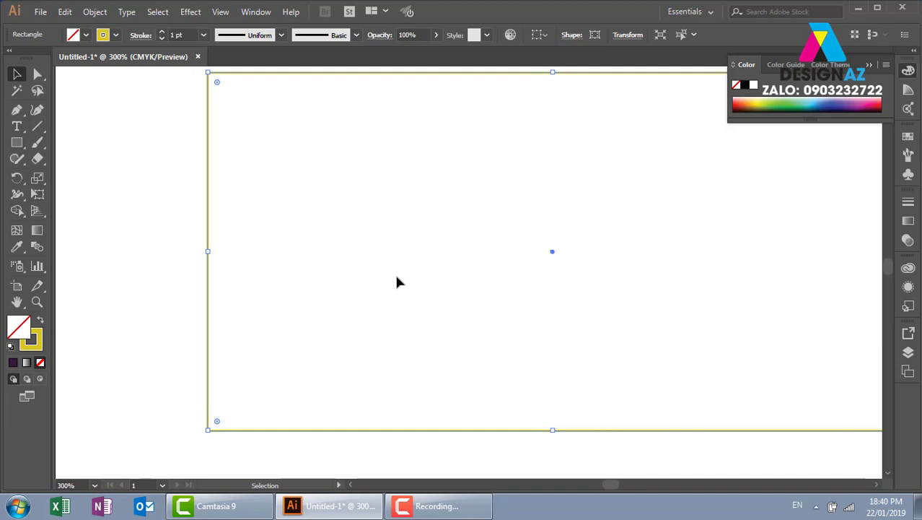
key(ctrl+z)
drag(147, 268, 344, 363)
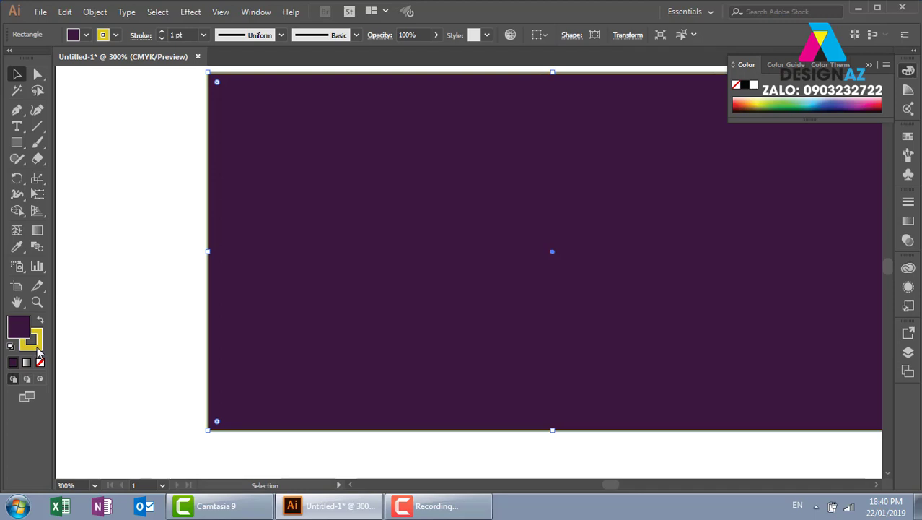
click(37, 351)
click(41, 363)
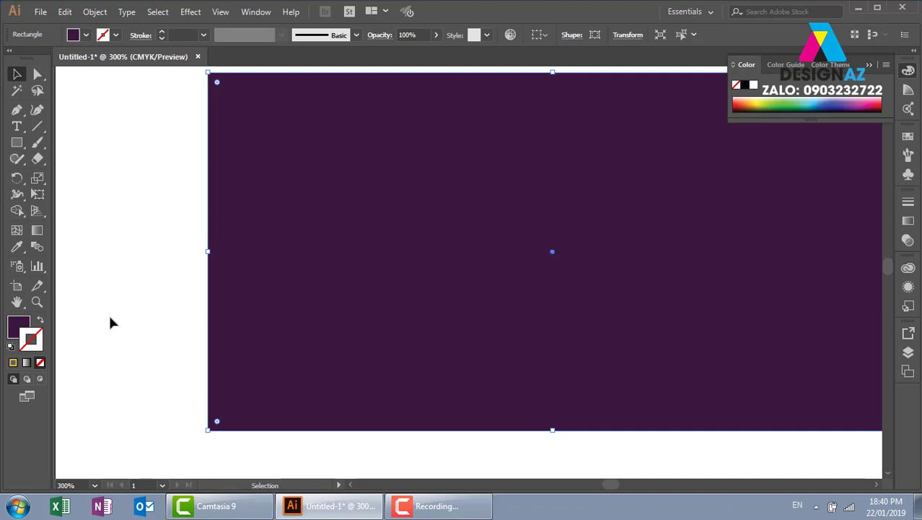
- Scale the purple rectangle down from its bottom-right corner and move it to the artboard's top-left
key(ctrl+minus)
key(ctrl+minus)
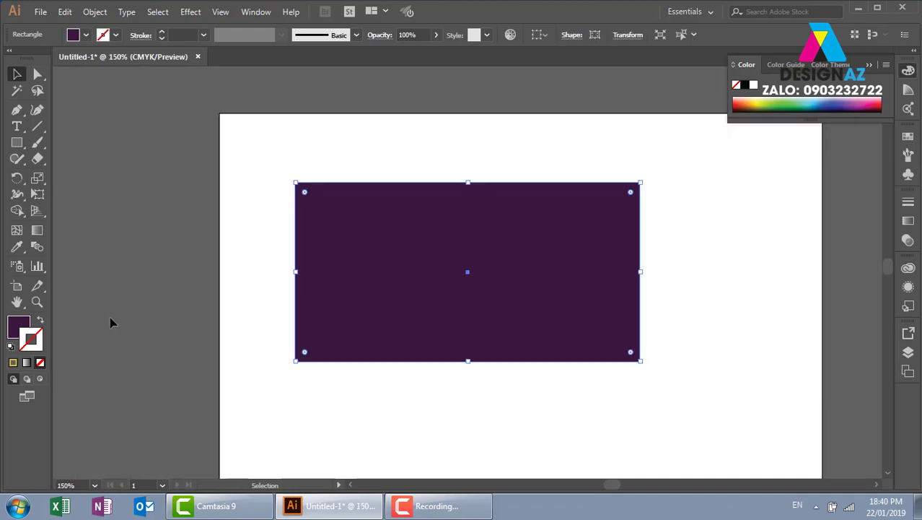
click(699, 293)
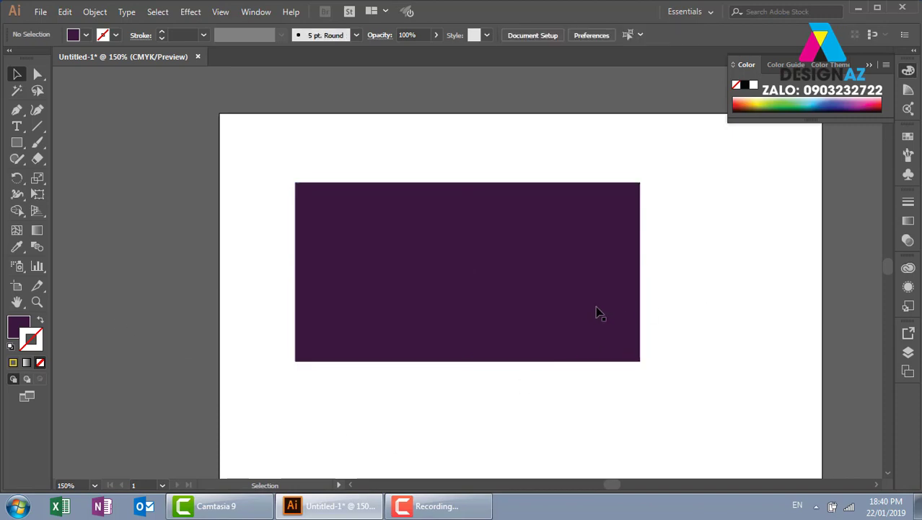
click(599, 310)
drag(637, 364, 551, 314)
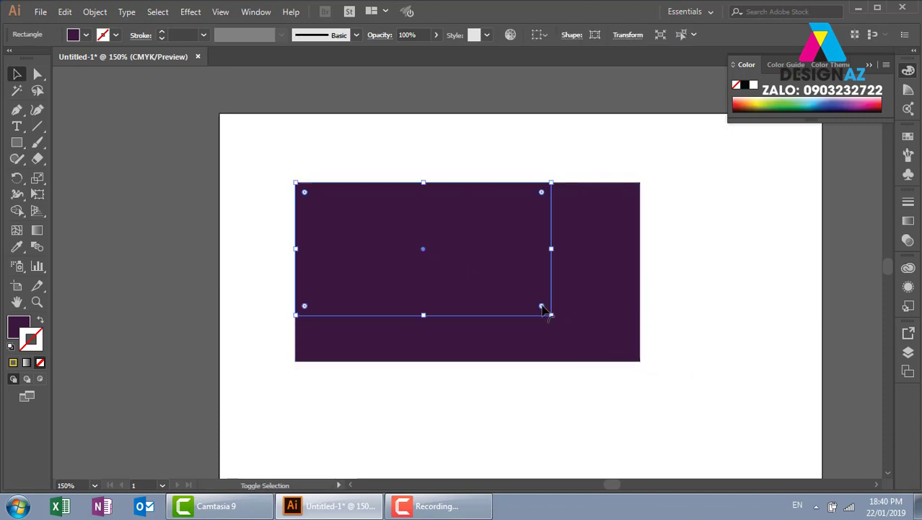
drag(456, 249, 393, 197)
click(75, 354)
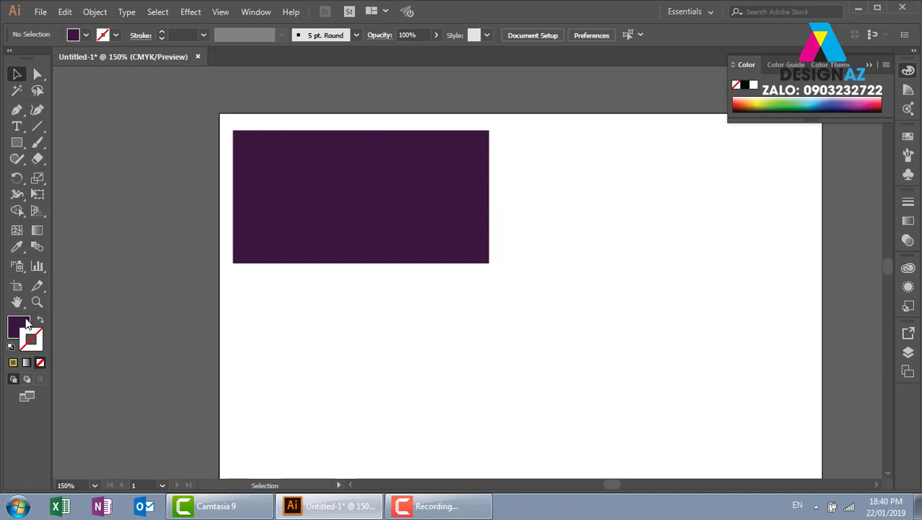
- Zoom in on the resized purple rectangle and select it again
key(z)
drag(564, 288, 592, 307)
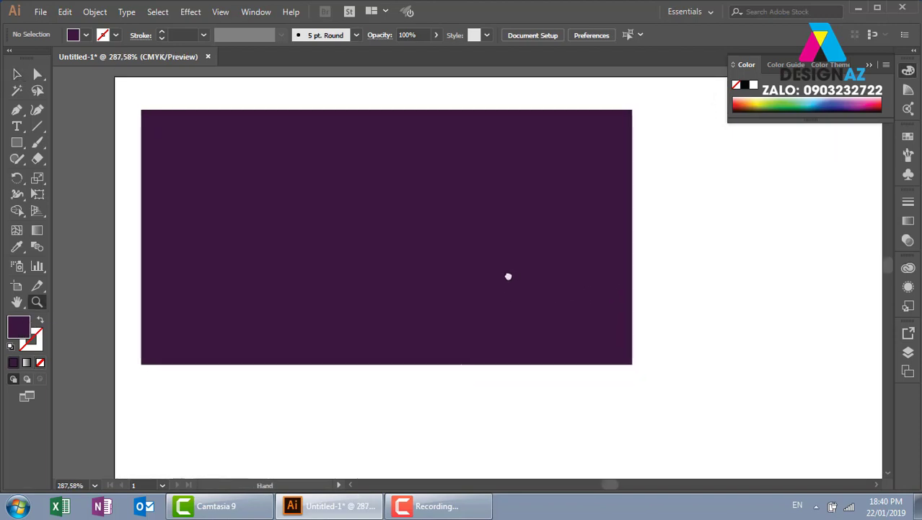
click(17, 73)
click(306, 198)
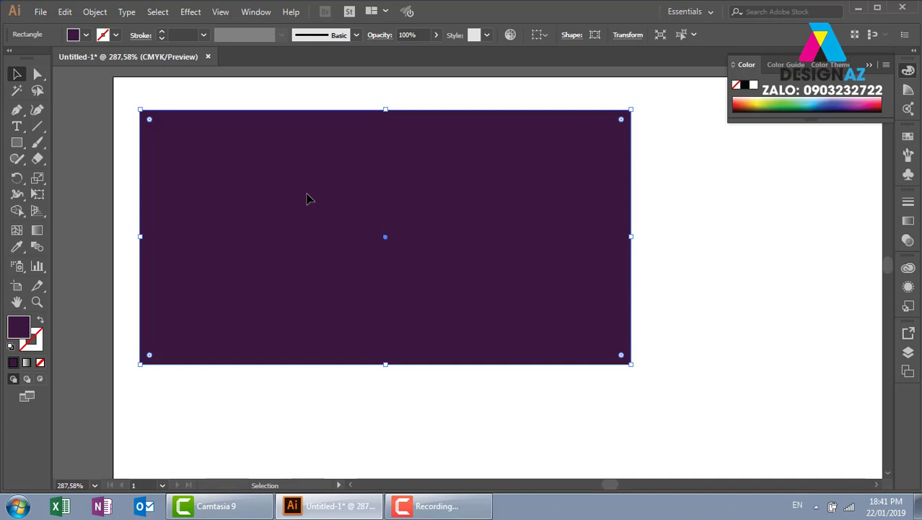
key(ctrl+v)
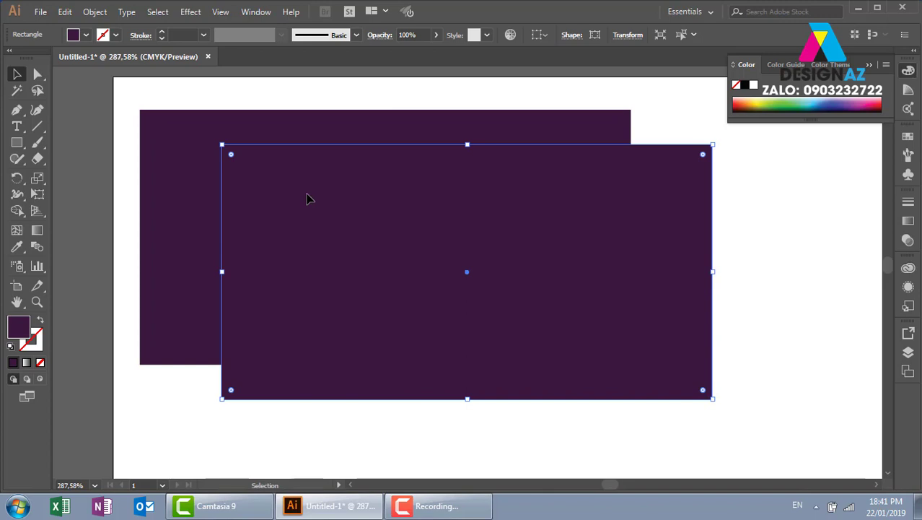
key(Delete)
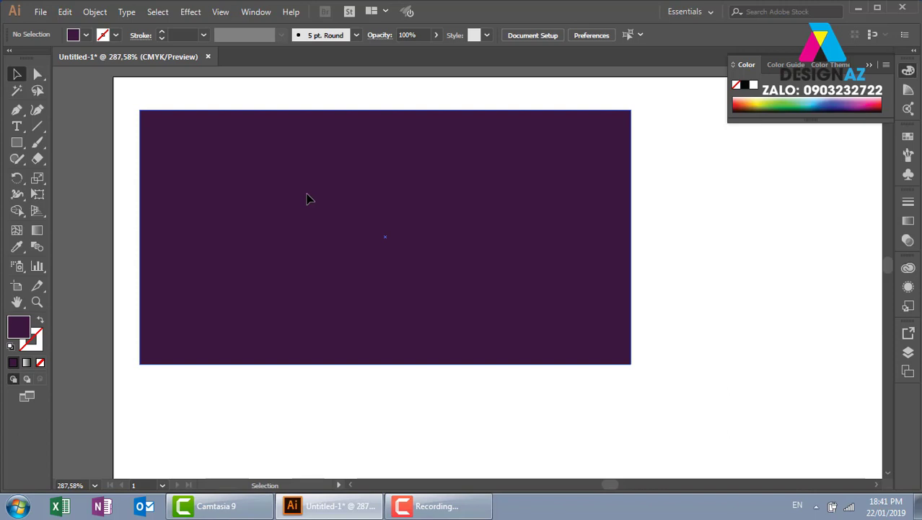
click(366, 218)
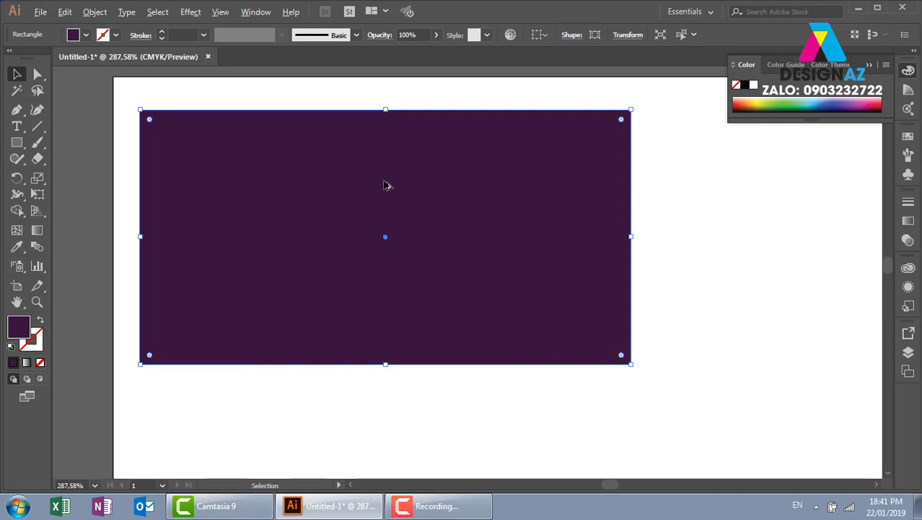
drag(254, 239, 536, 272)
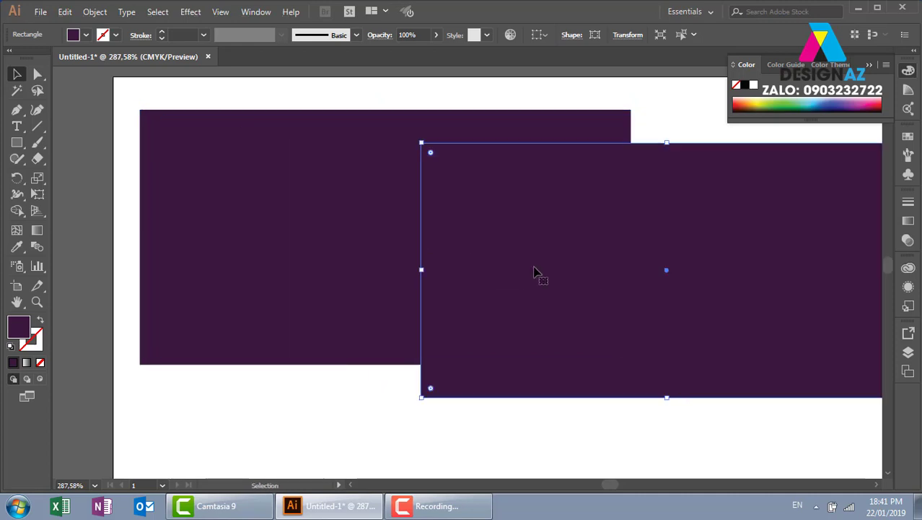
drag(624, 260, 369, 308)
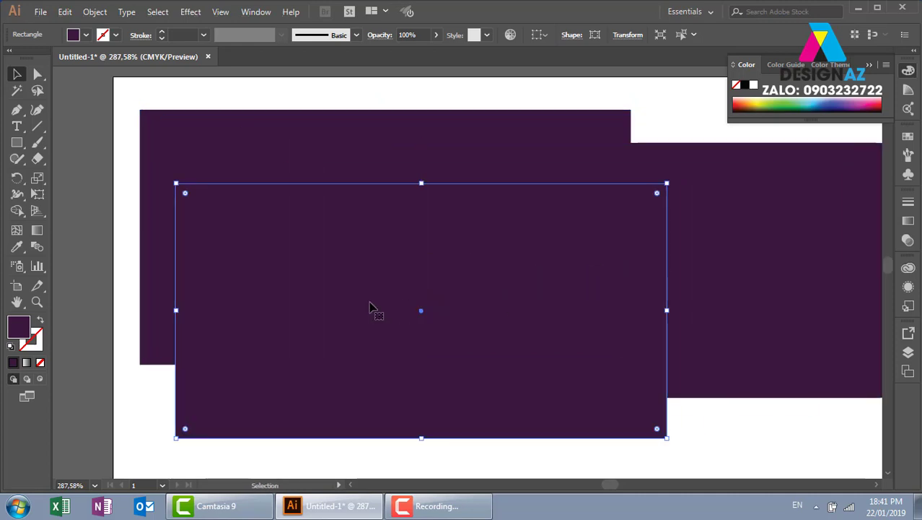
drag(366, 352, 373, 254)
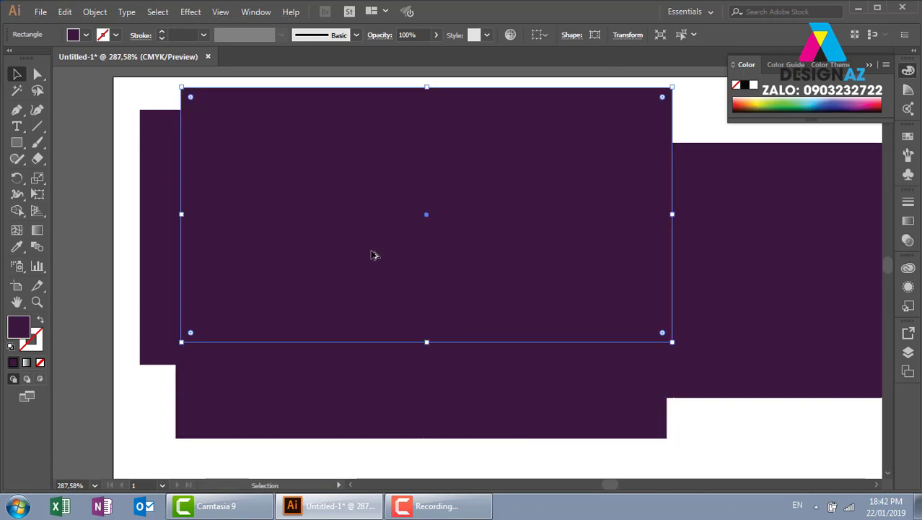
key(ctrl+z)
key(ctrl+z)
key(ctrl+z)
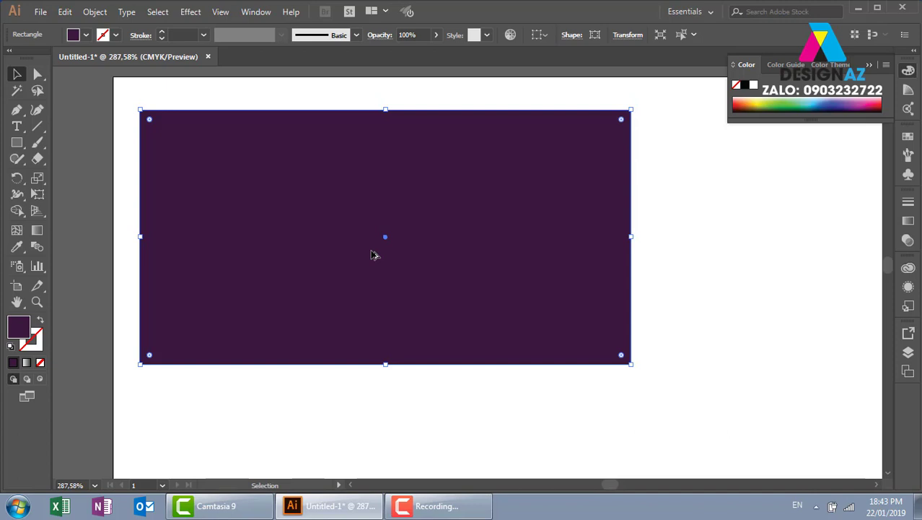
- Fill the rectangle with orange from the Swatches panel
click(736, 286)
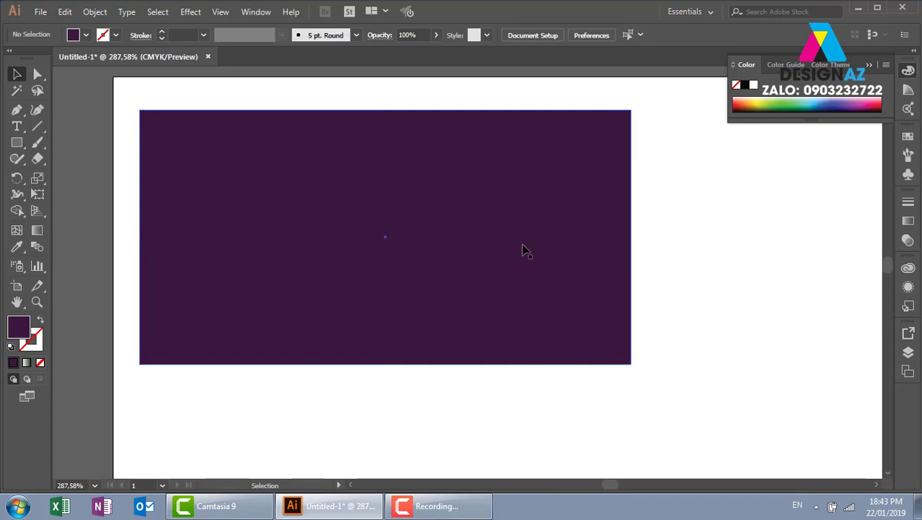
click(525, 250)
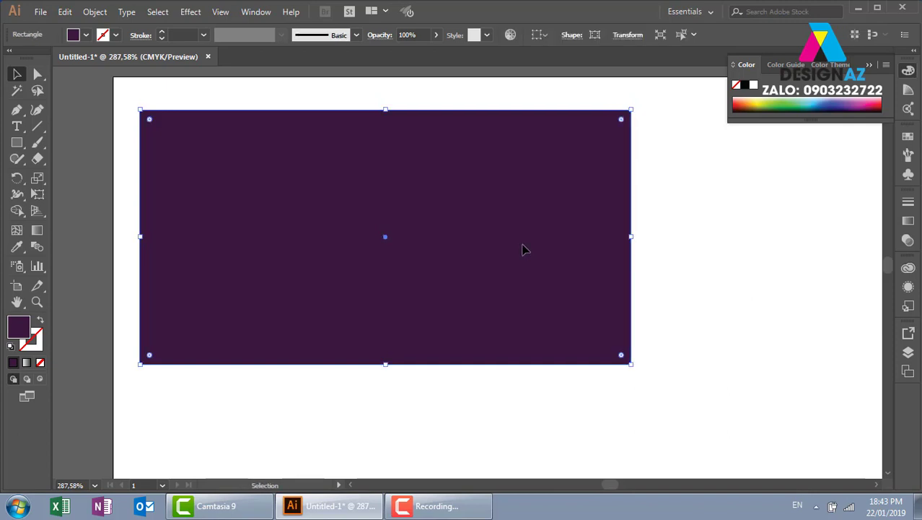
click(907, 135)
click(862, 173)
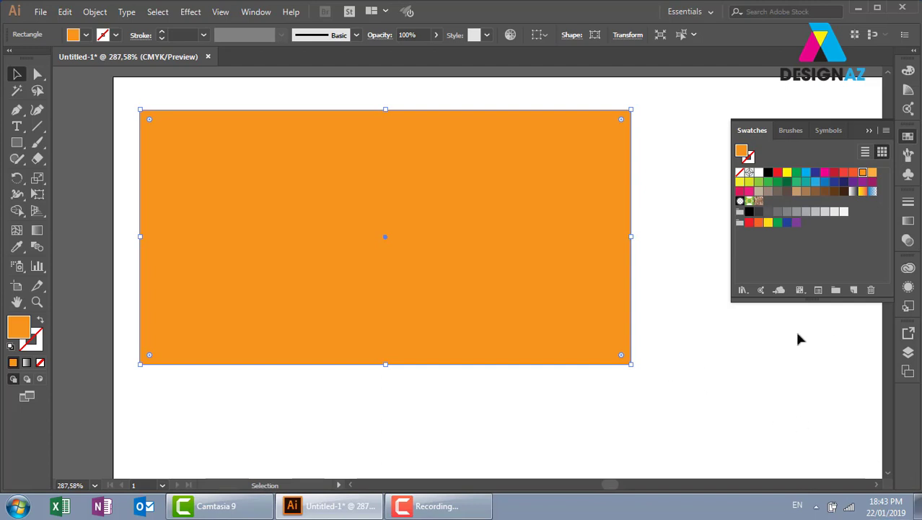
- Move the orange rectangle off the purple one, delete it, and reselect the purple rectangle
click(725, 394)
drag(488, 210, 353, 350)
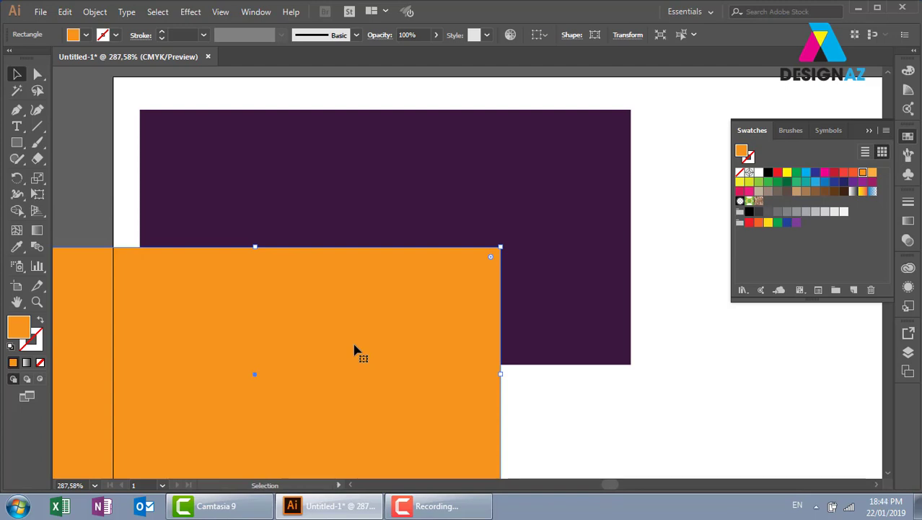
key(Delete)
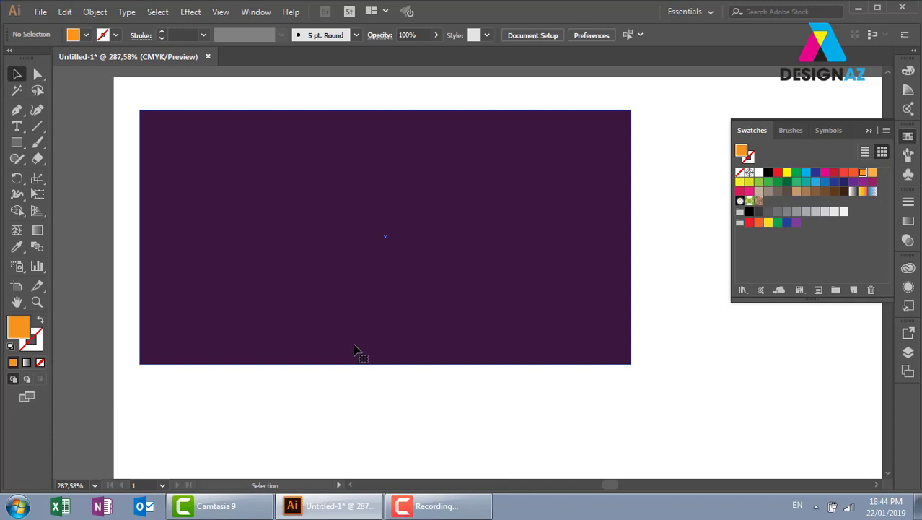
click(363, 340)
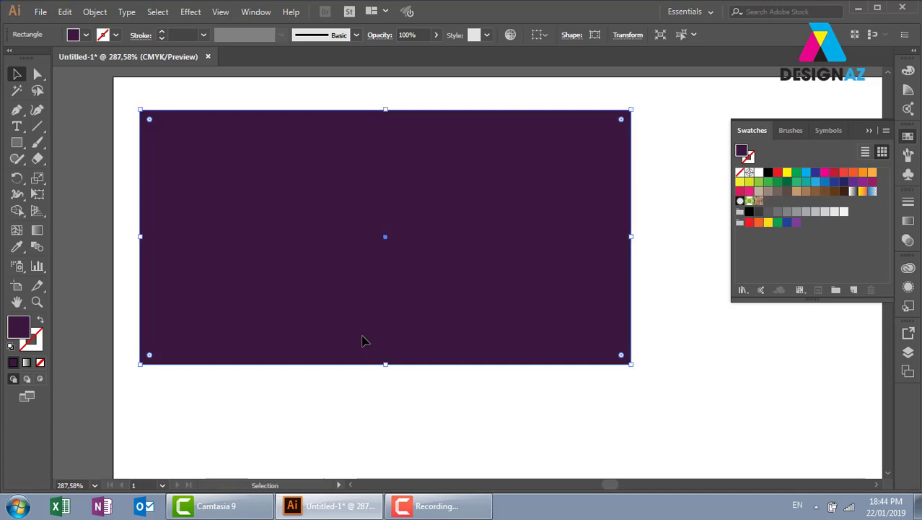
- Return to the Selection tool and apply the orange swatch fill
key(a)
key(v)
click(863, 173)
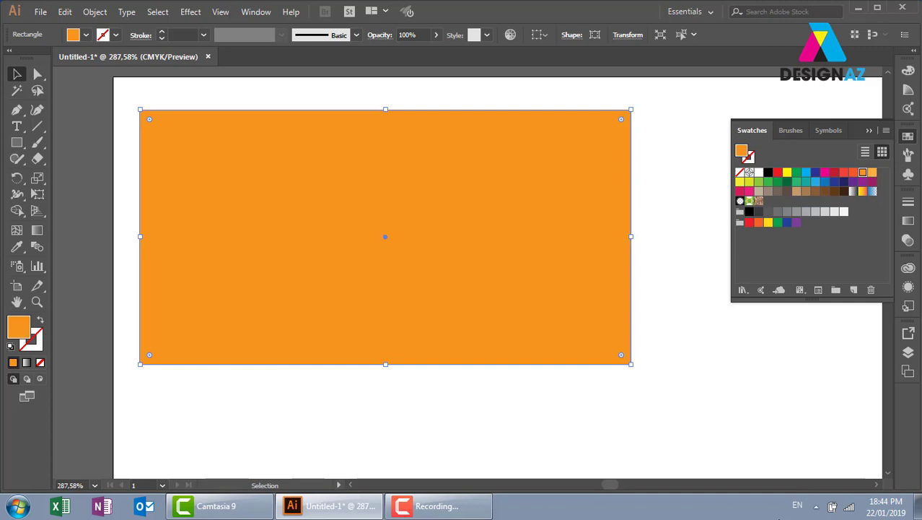
- Drag the orange rectangle aside, delete it, and select the purple rectangle for copying
click(757, 382)
drag(503, 231, 430, 303)
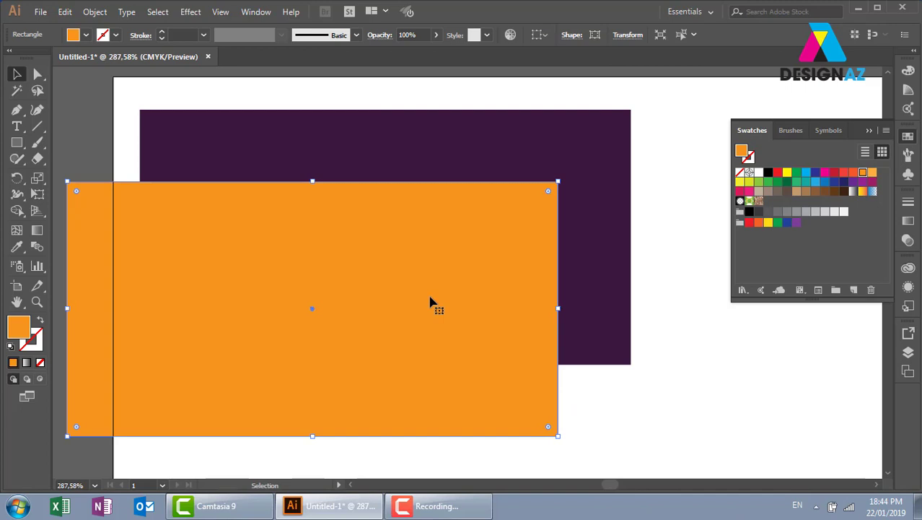
key(Delete)
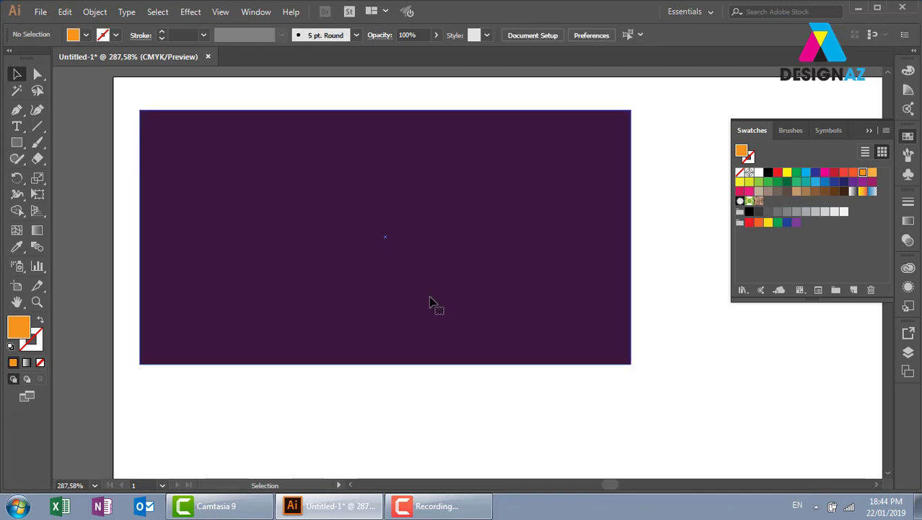
click(430, 302)
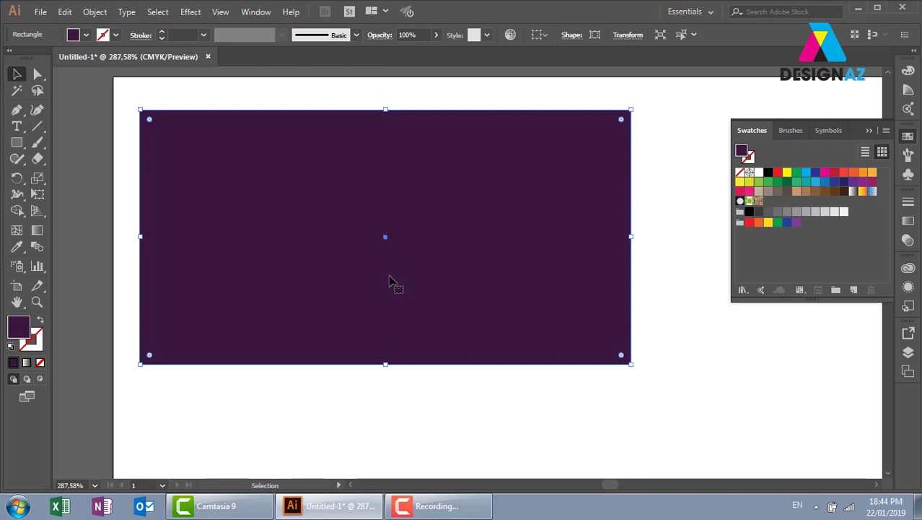
click(65, 12)
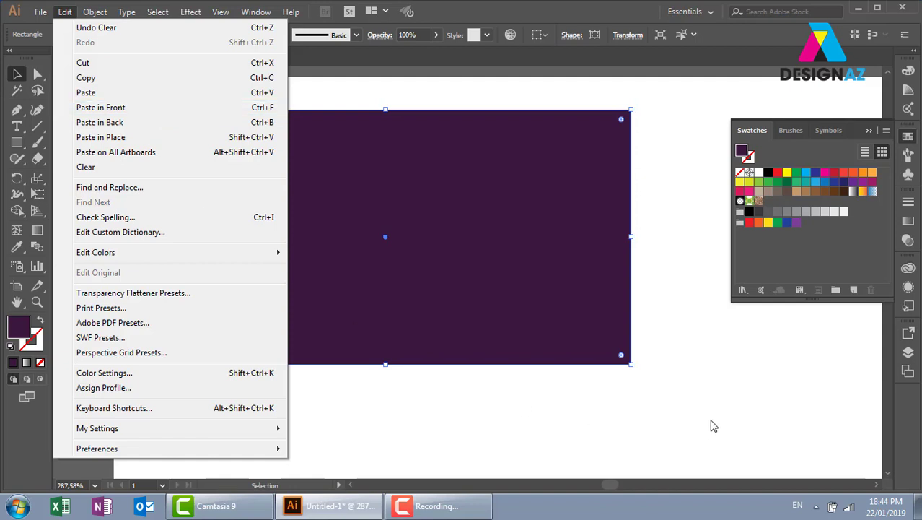
- Copy the purple rectangle, paste it in front with Ctrl+F, and set the fill to orange
click(695, 358)
click(510, 332)
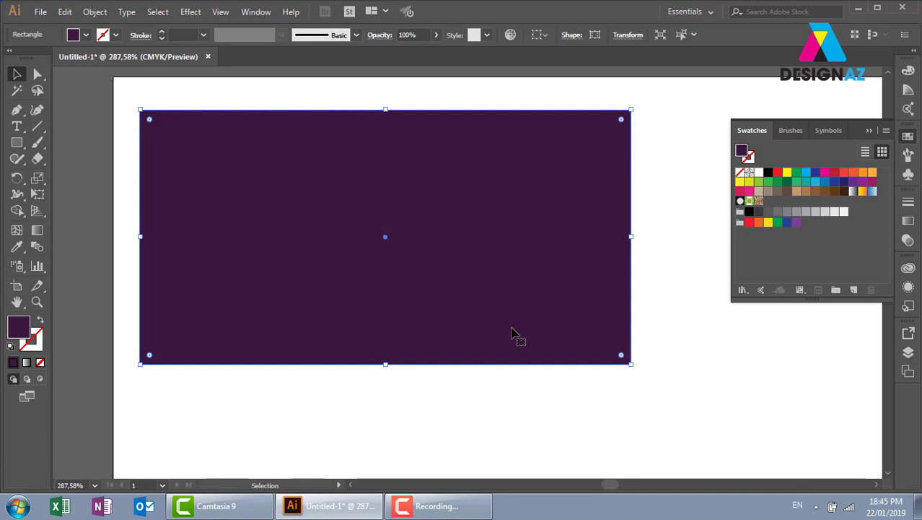
key(ctrl+c)
key(ctrl+f)
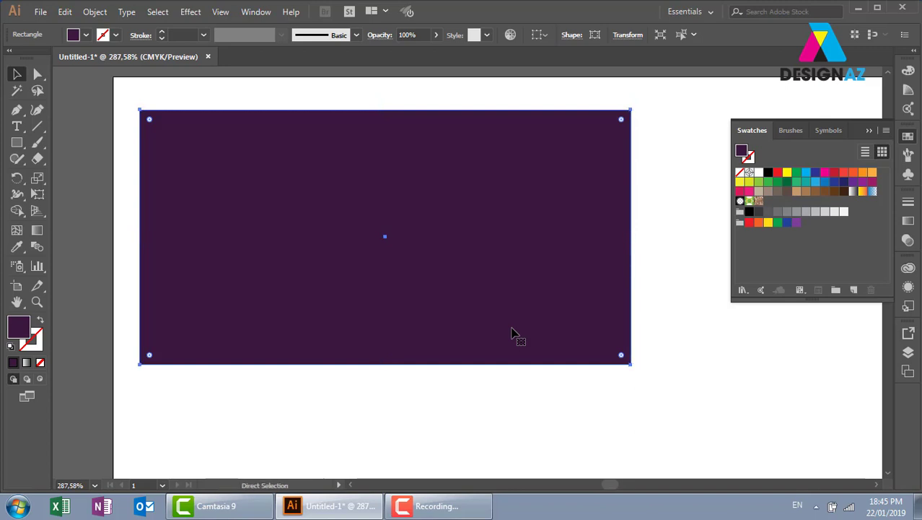
click(861, 174)
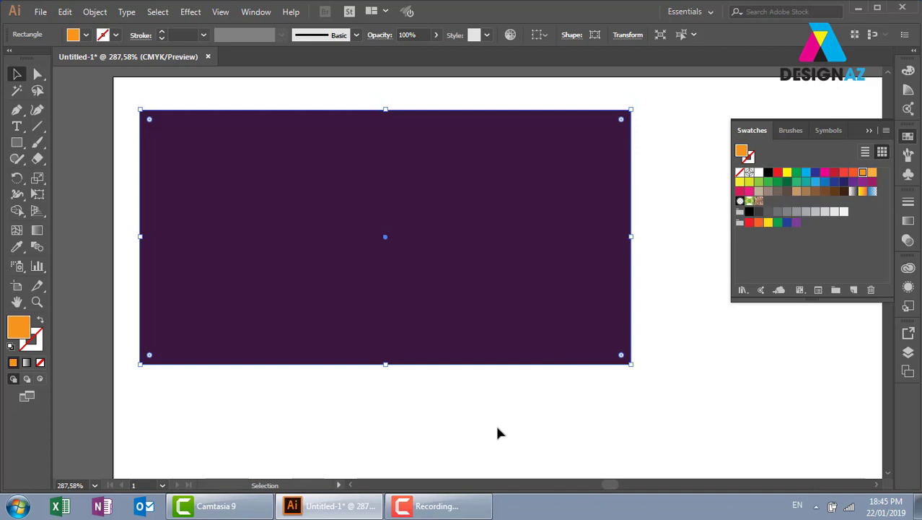
- Drag the purple rectangle aside, delete it, and select the orange rectangle beneath
click(565, 457)
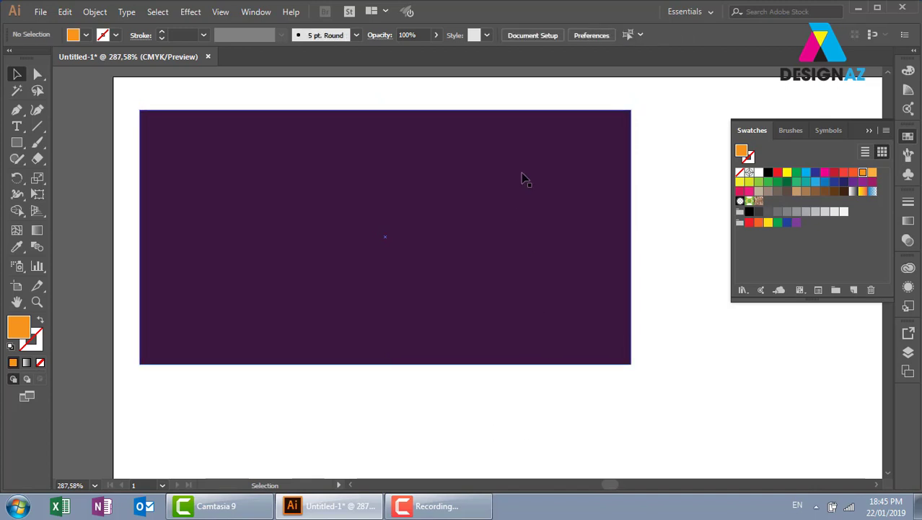
drag(523, 177, 436, 259)
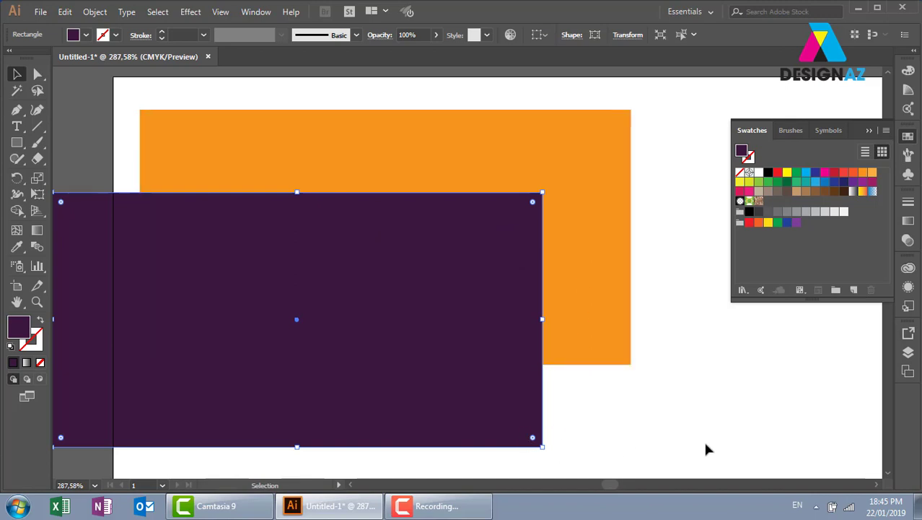
key(Delete)
click(428, 200)
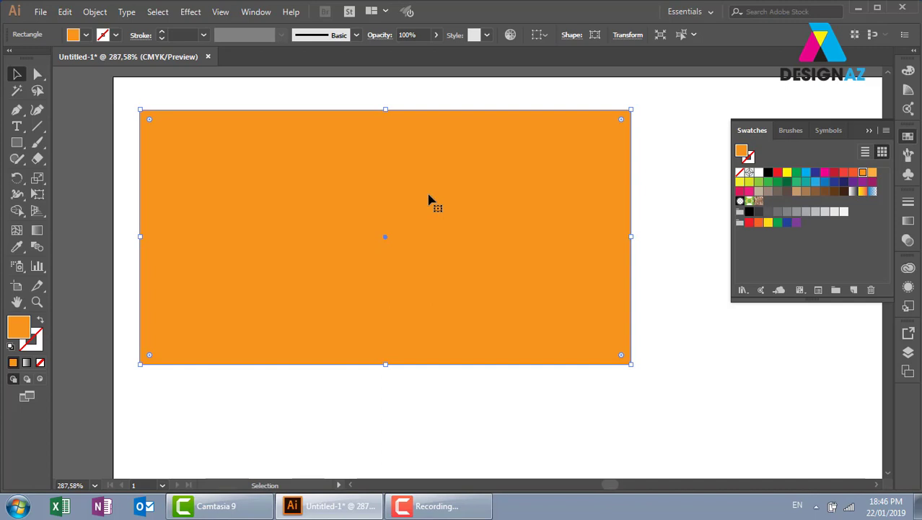
- Collapse the Swatches panel, then reselect and delete the orange rectangle
click(666, 288)
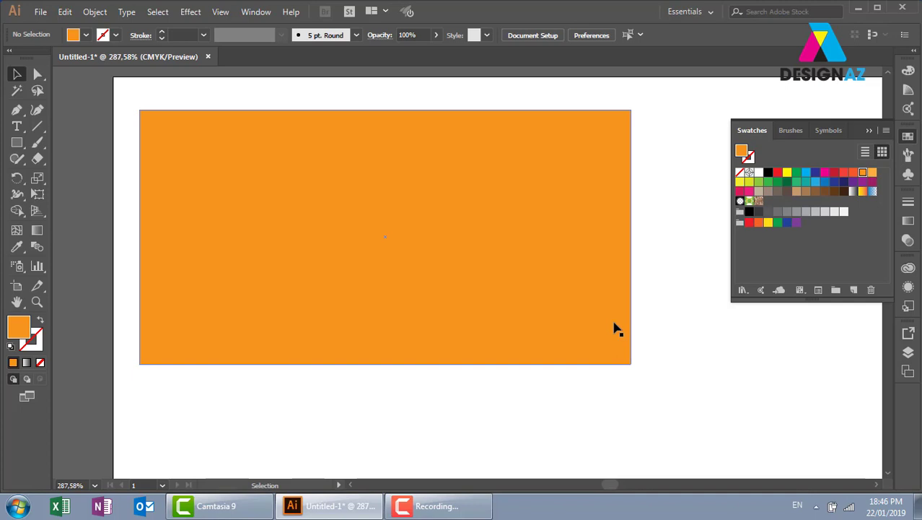
click(614, 324)
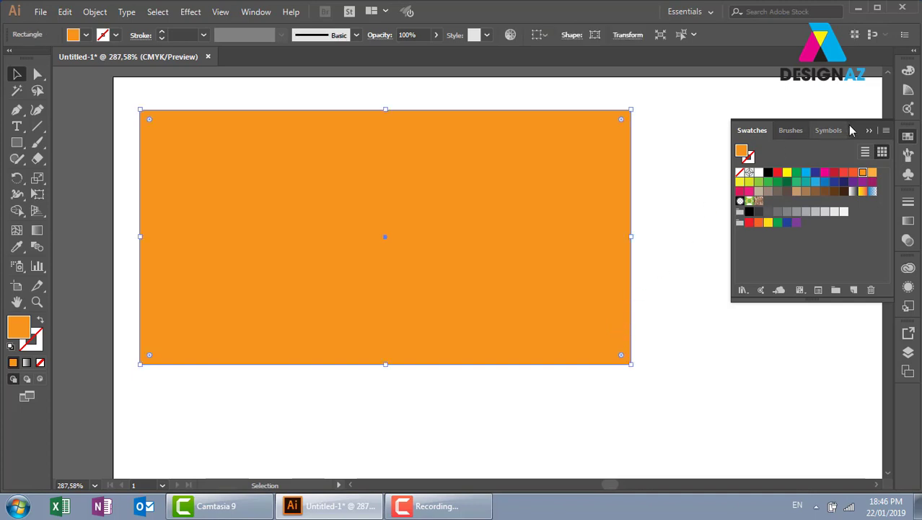
click(643, 148)
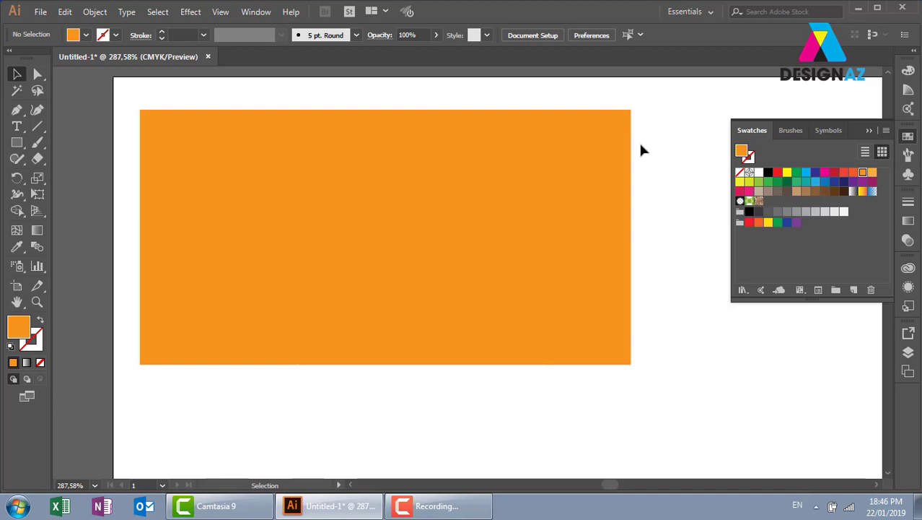
click(869, 131)
click(572, 230)
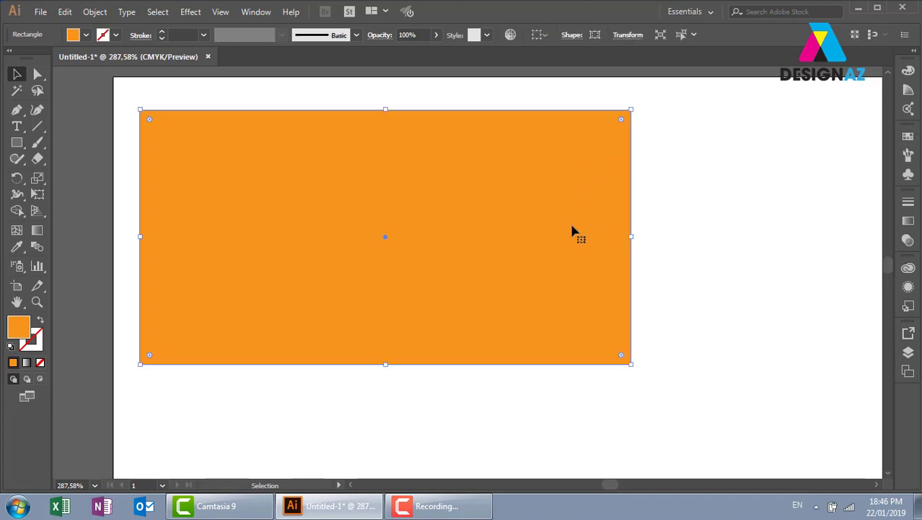
key(Delete)
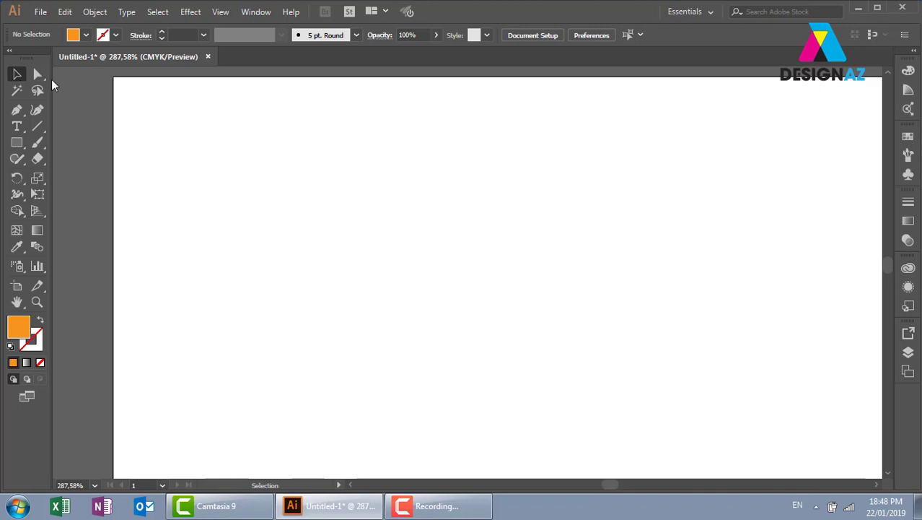
- Draw a wide orange rectangle near the artboard centre, undoing a stray small second rectangle
click(15, 142)
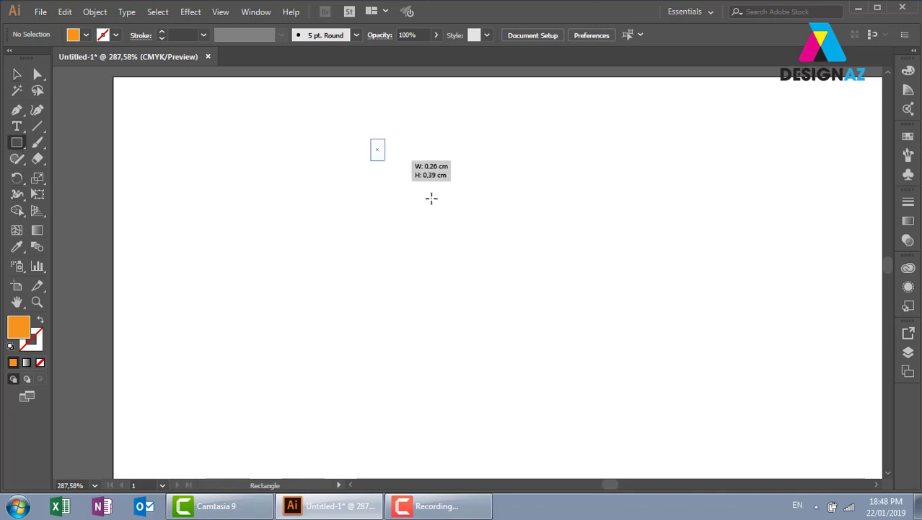
drag(371, 139, 661, 316)
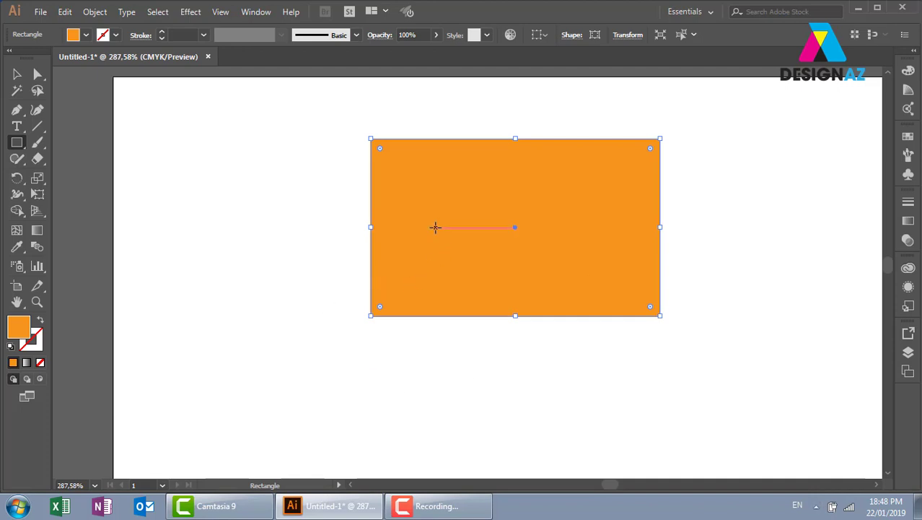
drag(434, 227, 311, 258)
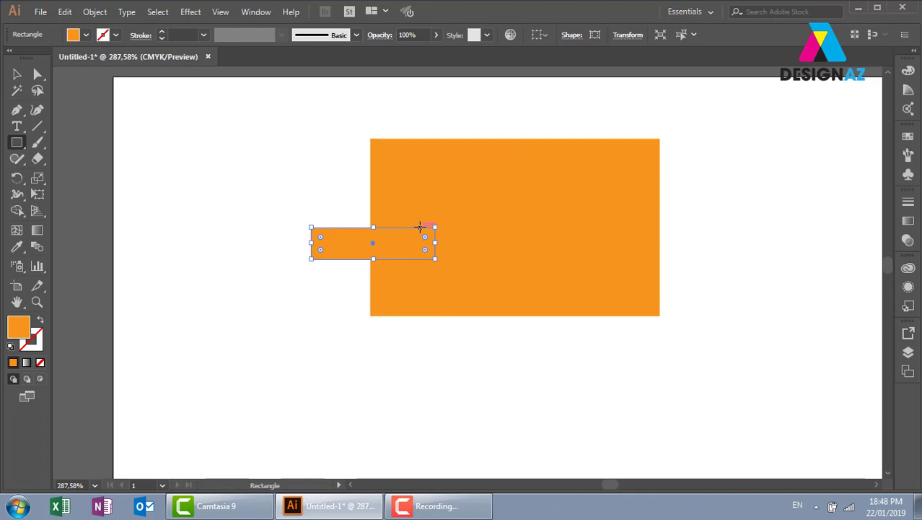
key(ctrl+z)
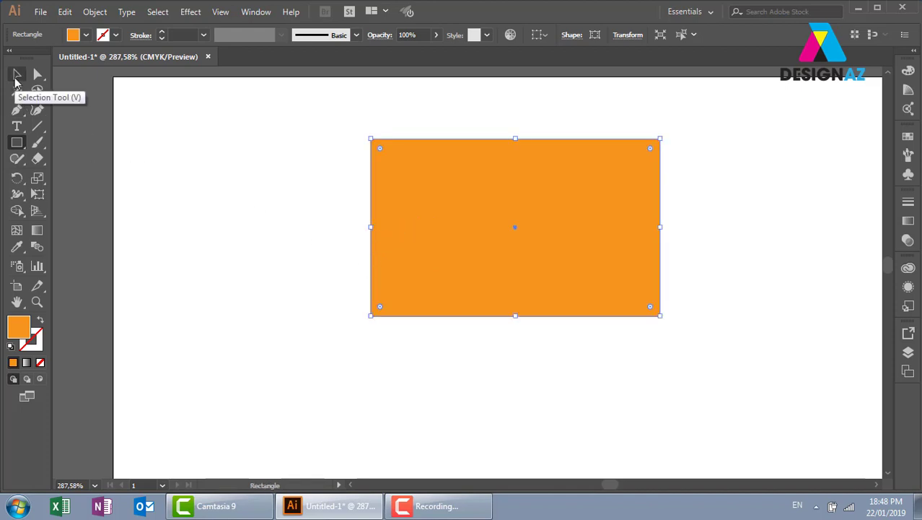
- Reselect the orange rectangle and adjust its width and height with the edge handles
click(15, 76)
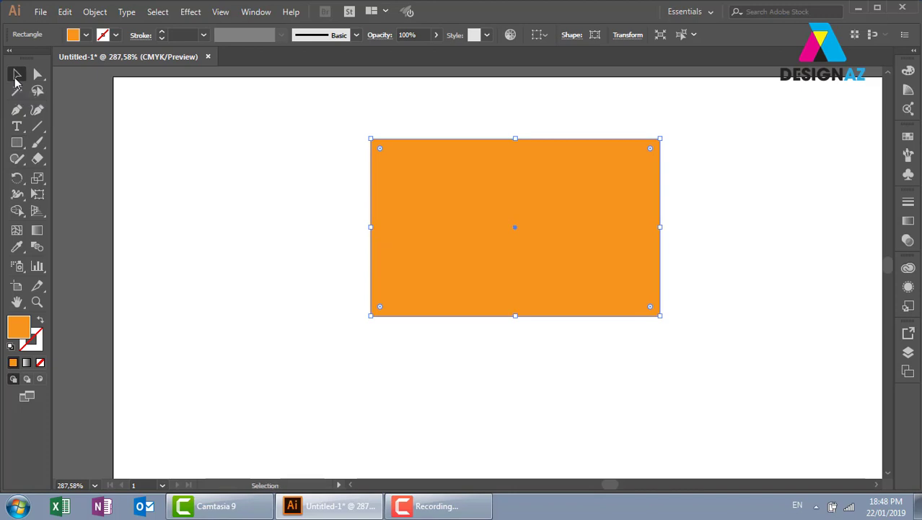
click(249, 254)
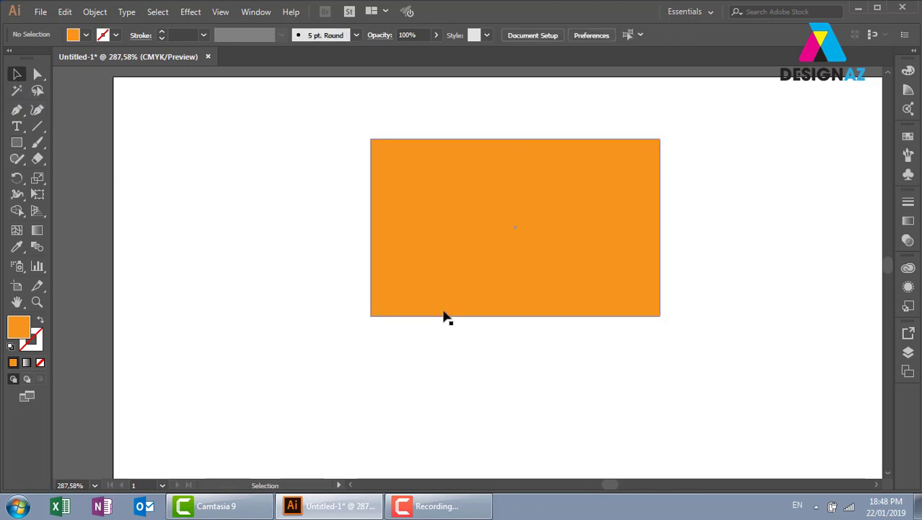
click(479, 268)
click(671, 368)
click(569, 271)
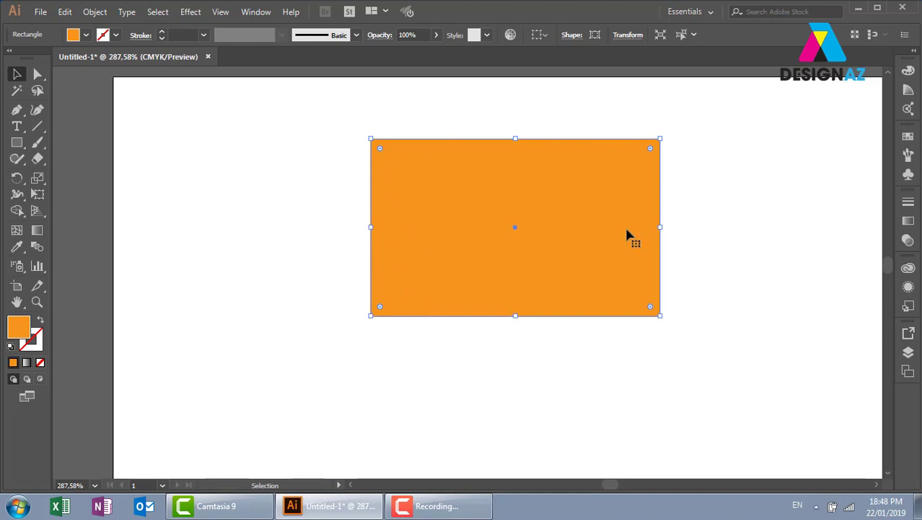
drag(659, 229, 802, 228)
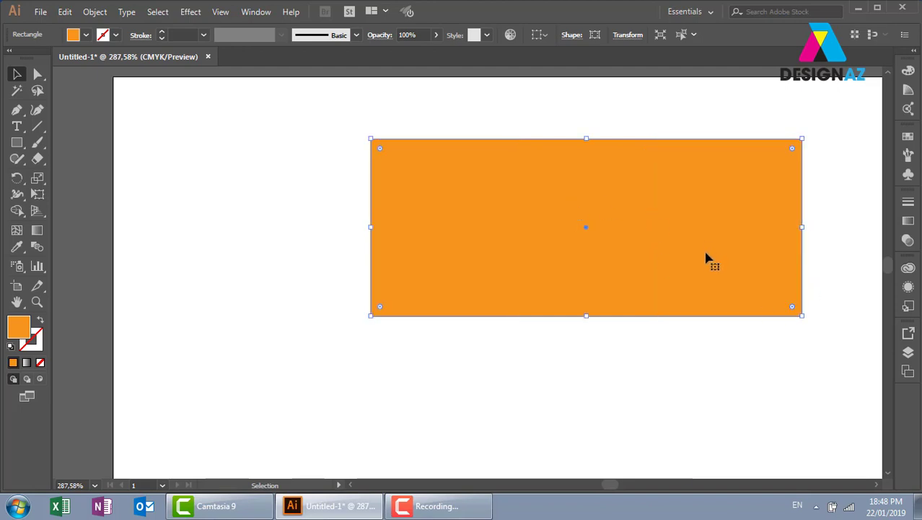
mouse_move(803, 228)
mouse_down()
mouse_move(558, 243)
mouse_move(574, 228)
mouse_up()
mouse_move(373, 228)
mouse_down()
mouse_move(166, 229)
mouse_move(375, 246)
mouse_up()
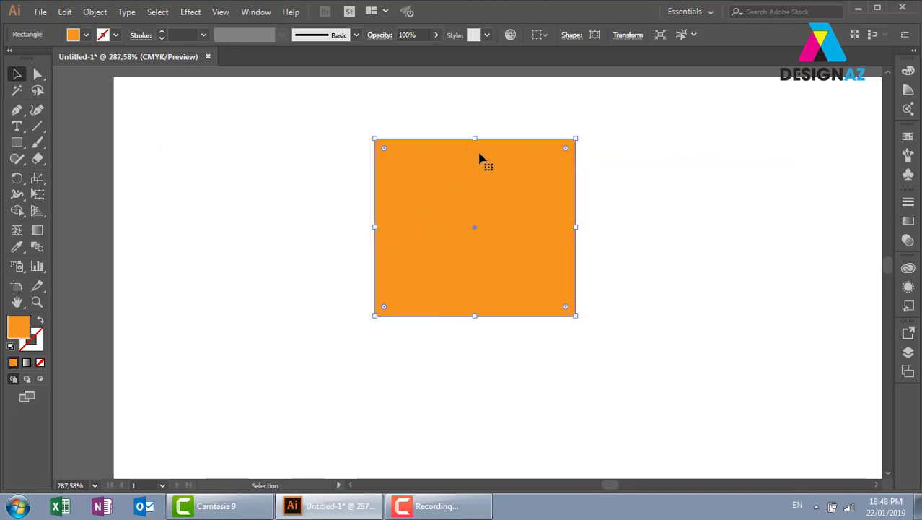
mouse_move(475, 138)
mouse_down()
mouse_move(474, 93)
mouse_move(475, 167)
mouse_up()
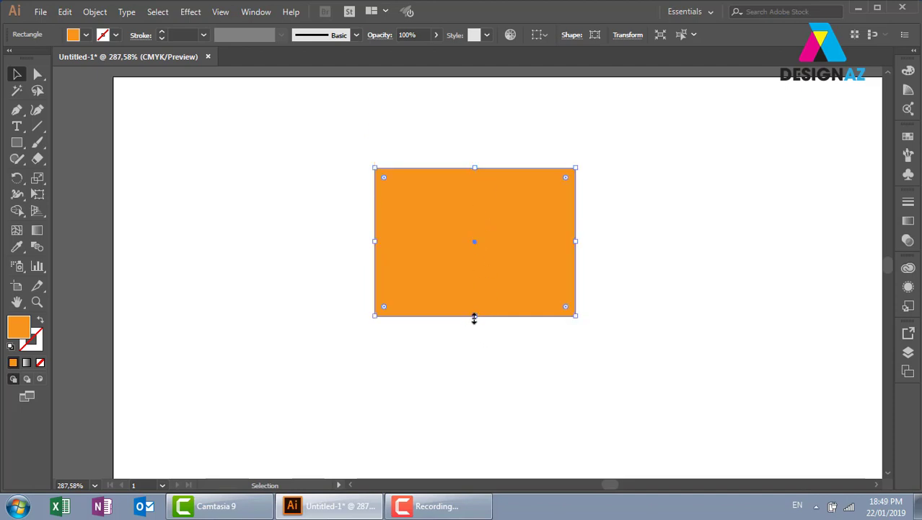
mouse_move(474, 315)
mouse_down()
mouse_move(480, 369)
mouse_move(485, 300)
mouse_up()
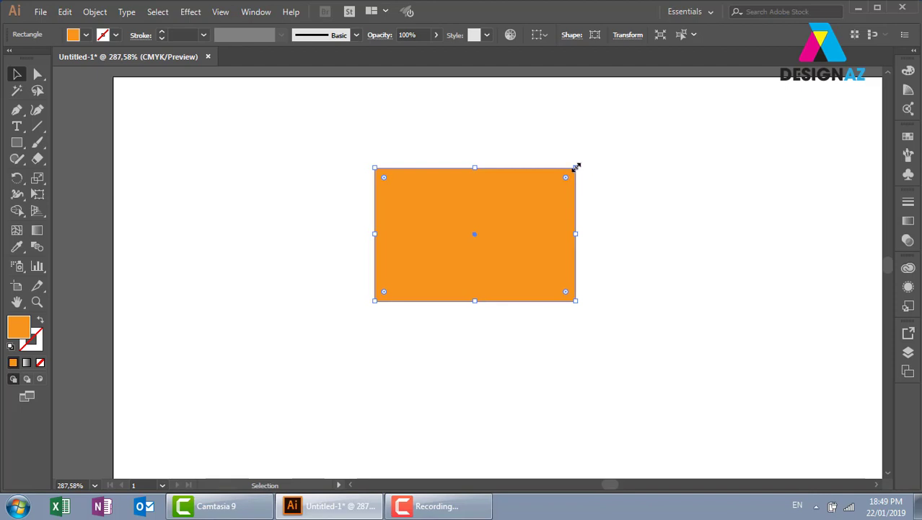
- Resize from the top-right corner and reposition the rectangle to about 5.04 × 3.36 cm
mouse_move(577, 168)
mouse_down()
mouse_move(684, 103)
mouse_move(552, 160)
mouse_move(660, 123)
mouse_up()
drag(643, 119, 655, 153)
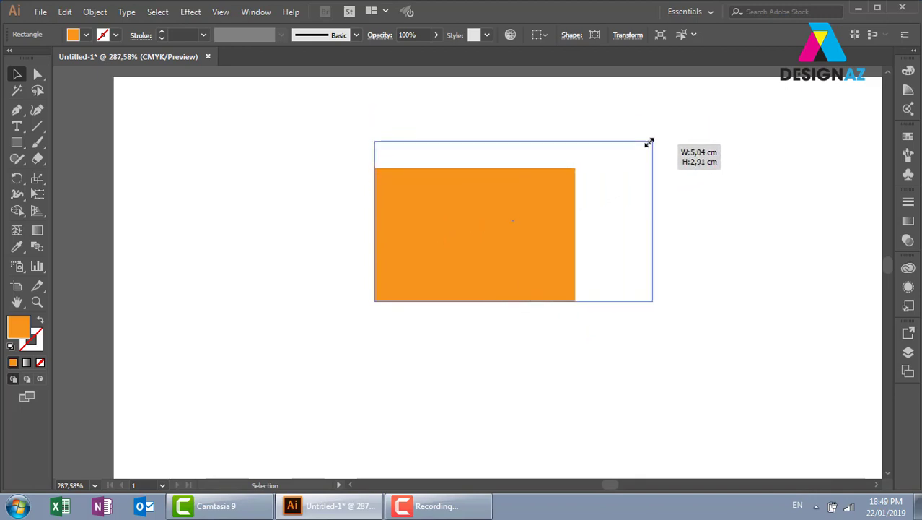
drag(656, 152, 611, 143)
drag(577, 249, 531, 287)
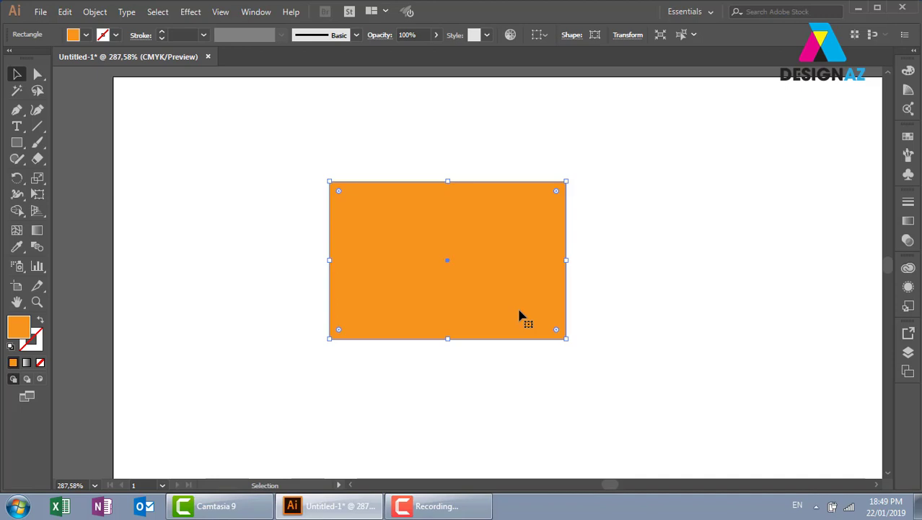
mouse_move(566, 181)
mouse_down()
mouse_move(676, 96)
mouse_move(574, 254)
mouse_move(681, 187)
mouse_up()
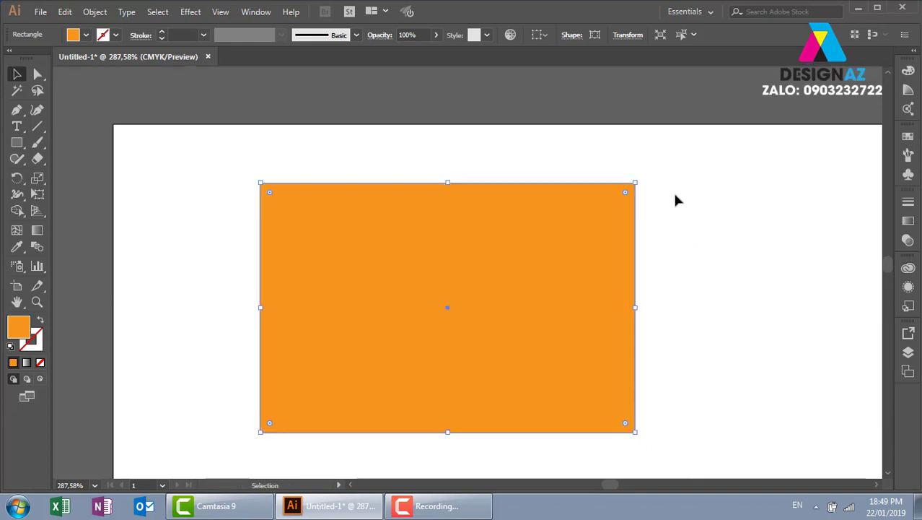
- Resize the orange rectangle from its top-right corner and shift it up and right
click(661, 251)
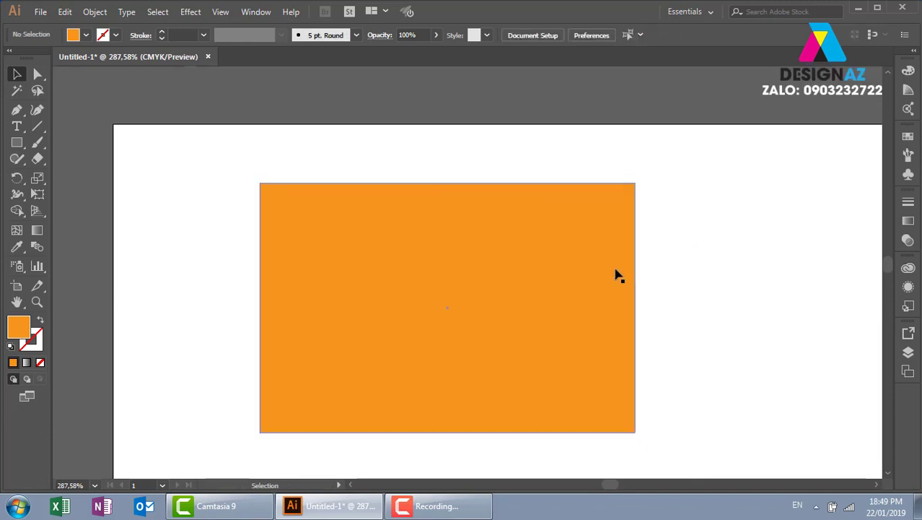
click(616, 274)
mouse_move(438, 506)
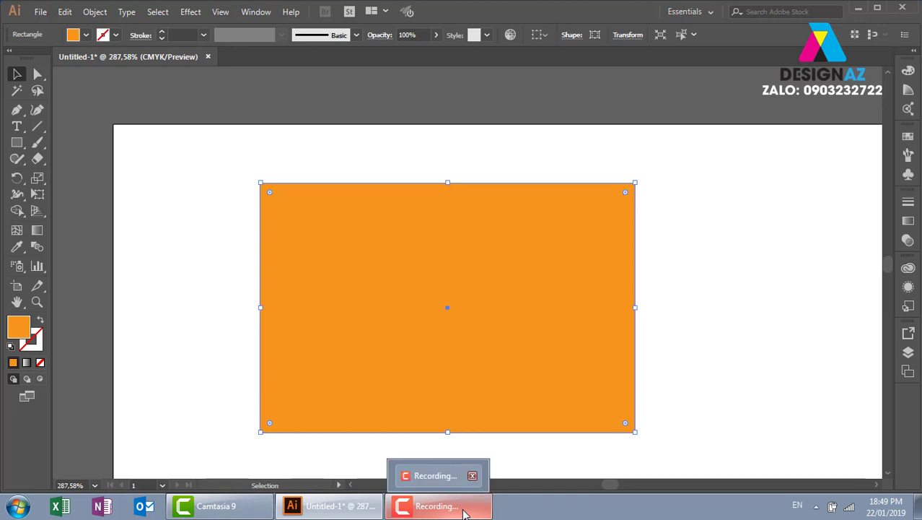
click(718, 264)
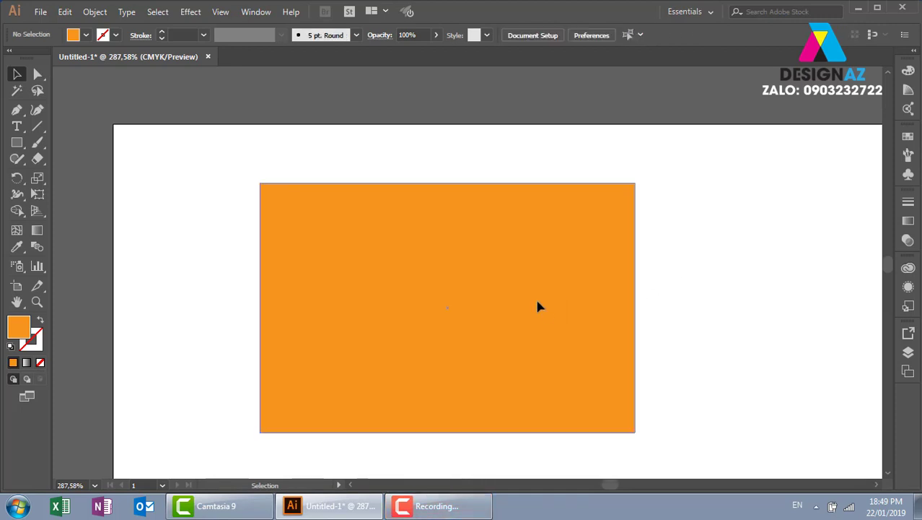
click(538, 306)
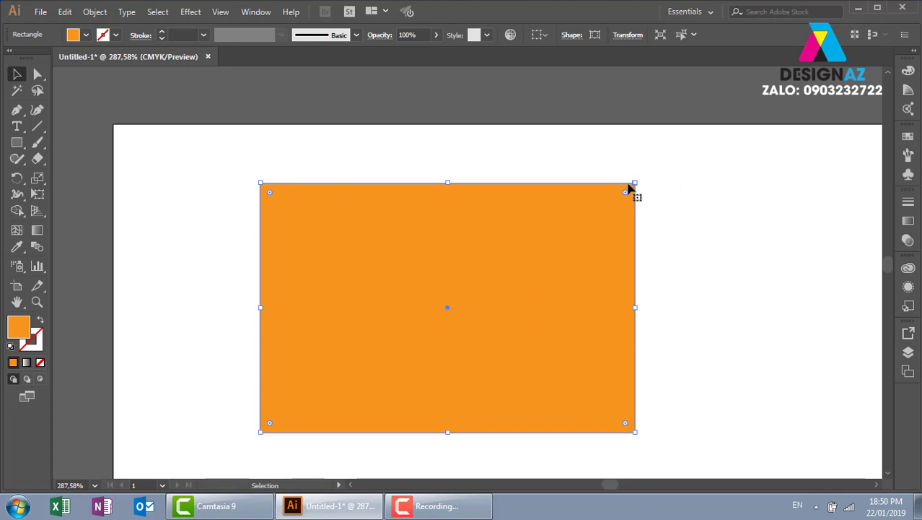
mouse_move(635, 184)
mouse_down()
mouse_move(478, 287)
mouse_move(497, 266)
mouse_up()
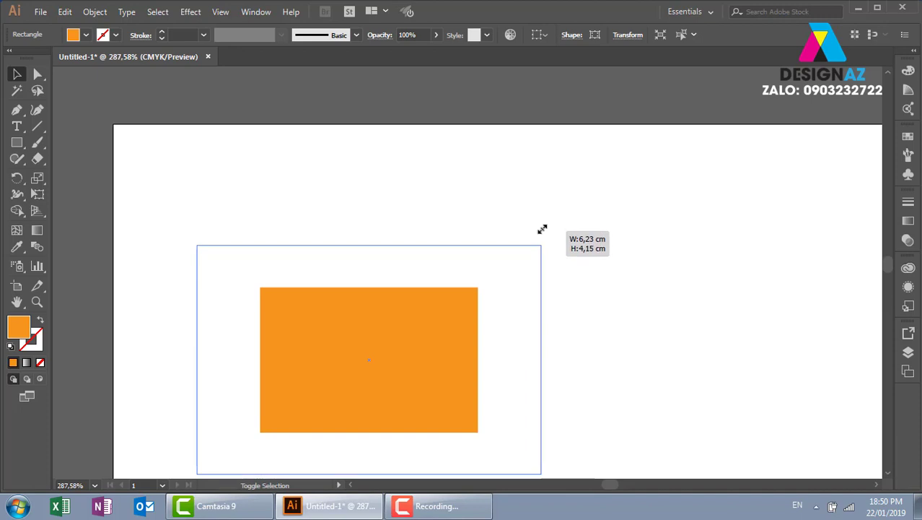
drag(497, 265, 543, 229)
drag(476, 355, 584, 274)
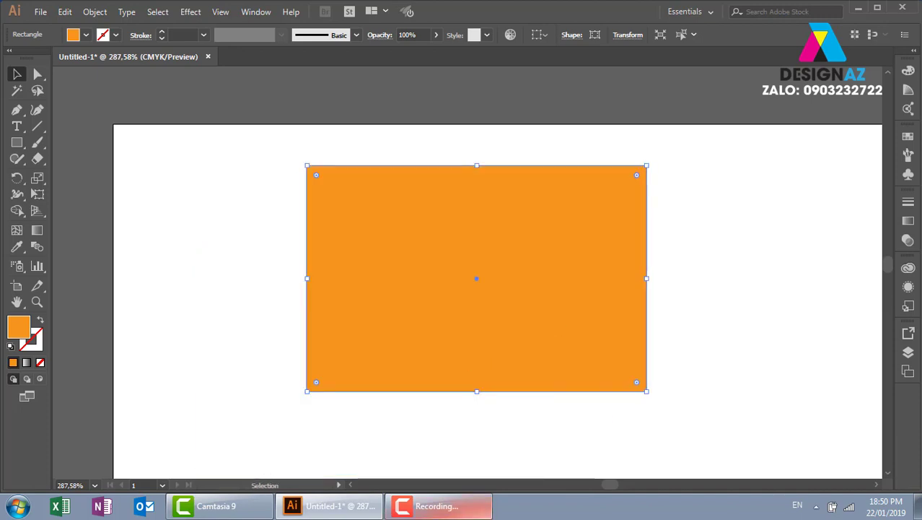
- Shorten the rectangle from its bottom edge and move it toward the artboard's left side
click(704, 275)
click(608, 319)
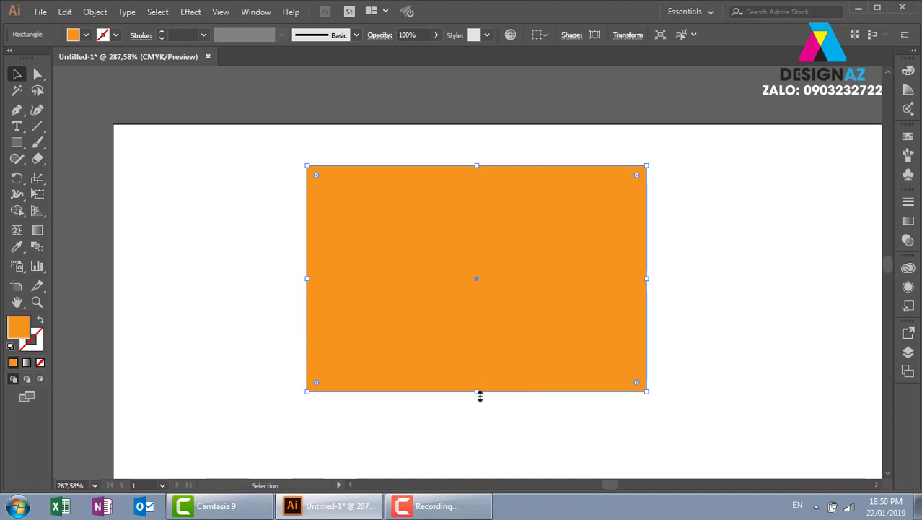
drag(477, 391, 488, 358)
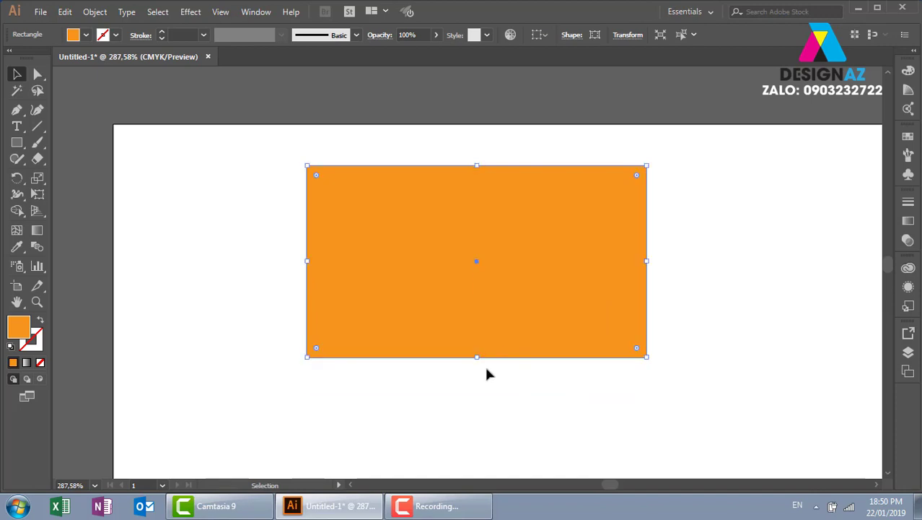
mouse_move(549, 275)
mouse_down()
mouse_move(436, 265)
mouse_move(432, 283)
mouse_up()
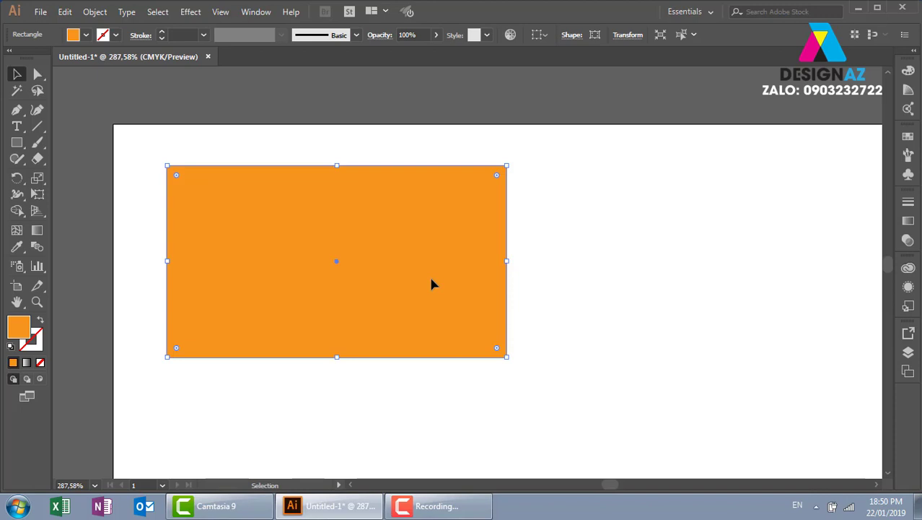
click(650, 273)
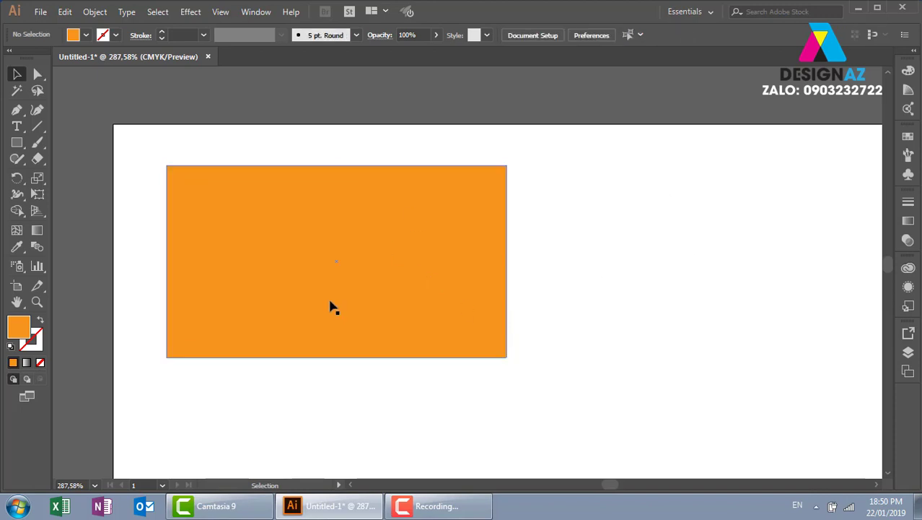
click(330, 305)
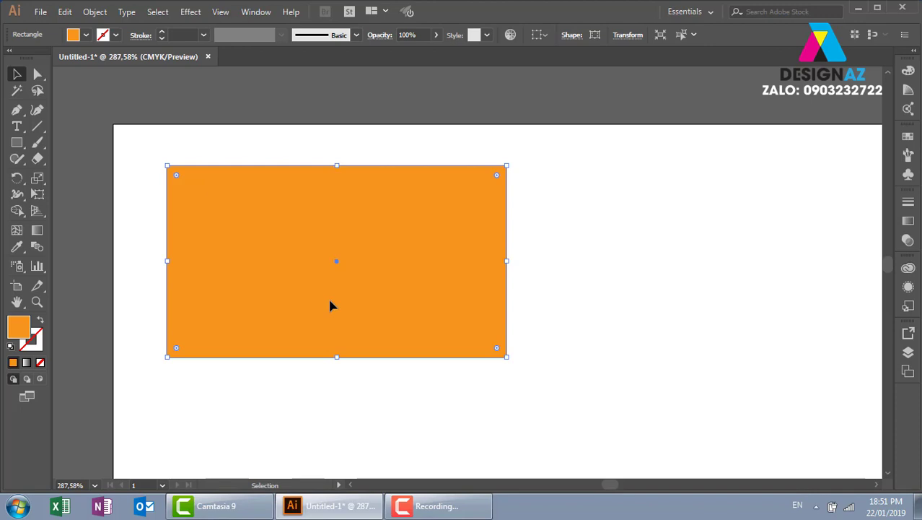
key(a)
key(v)
- Flatten the rectangle copy into a 0.84 cm strip along the top and fill it dark brown
drag(334, 357, 340, 217)
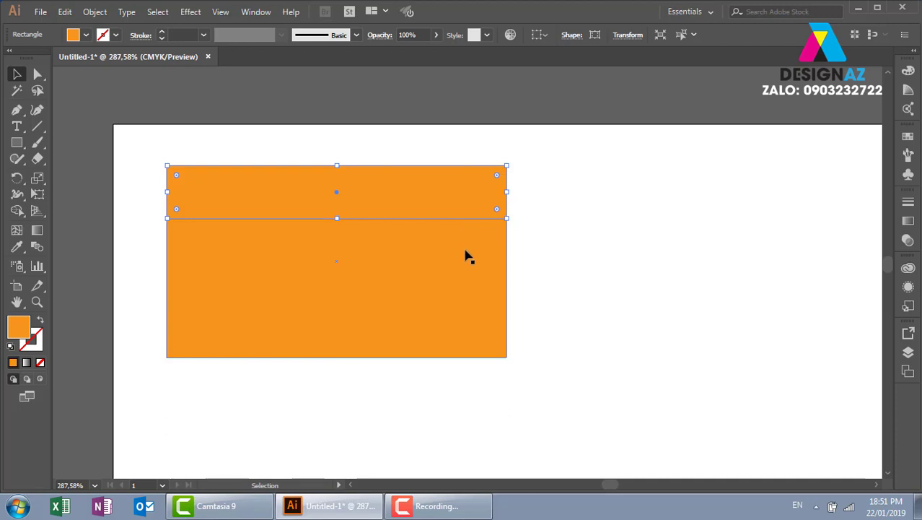
click(908, 136)
click(844, 191)
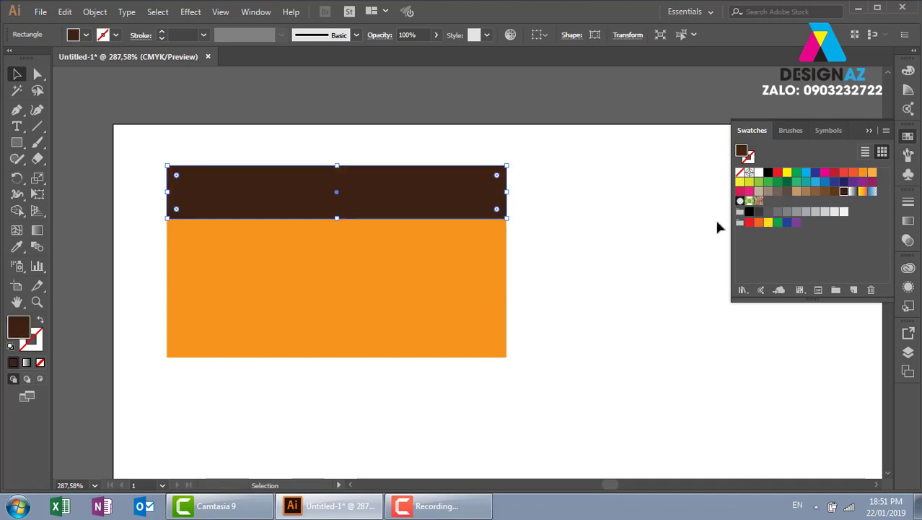
click(642, 359)
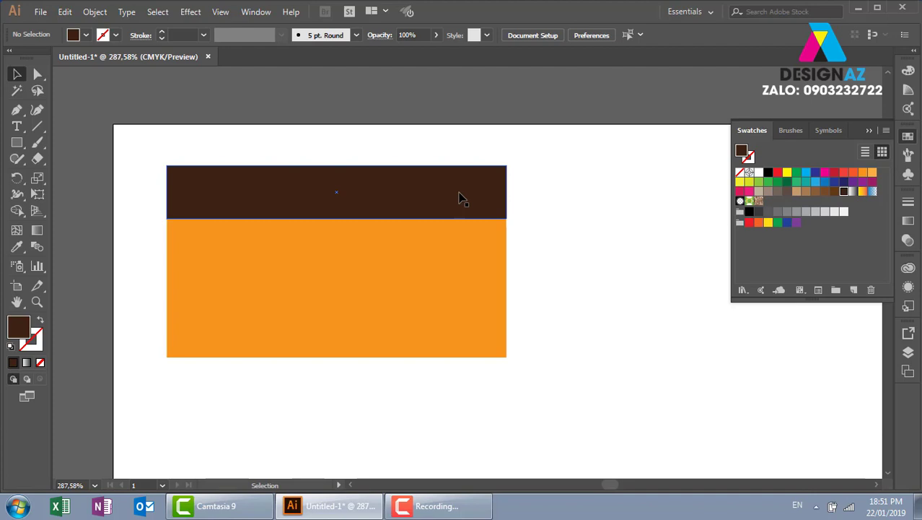
click(418, 199)
click(541, 244)
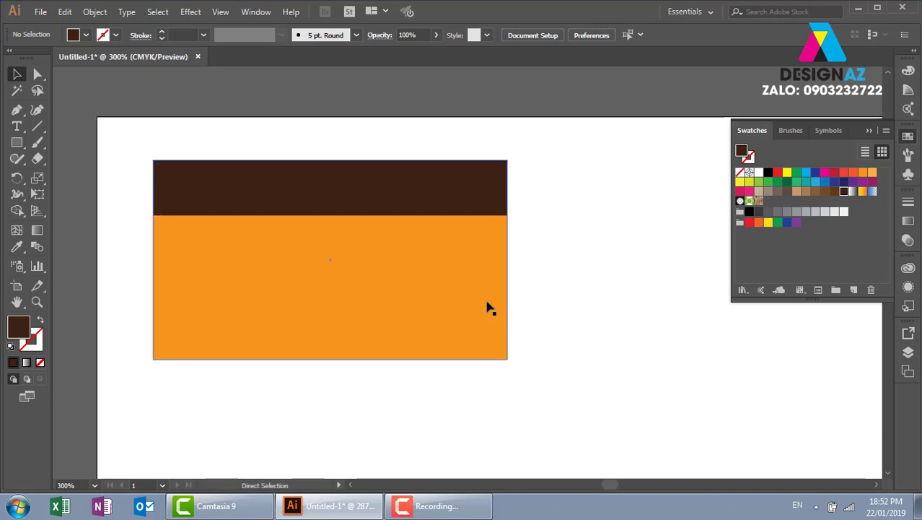
- Zoom in and extend the strip copy downward to 1.11 cm tall
key(ctrl+equal)
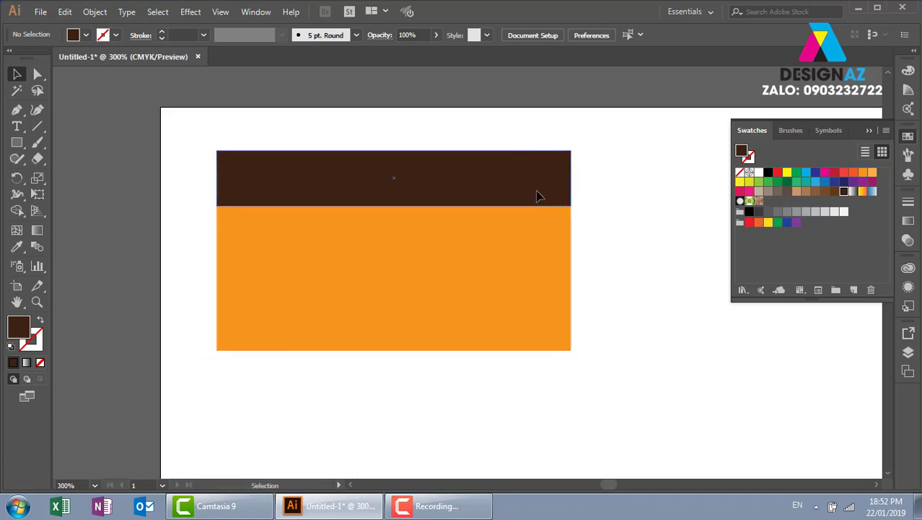
click(537, 196)
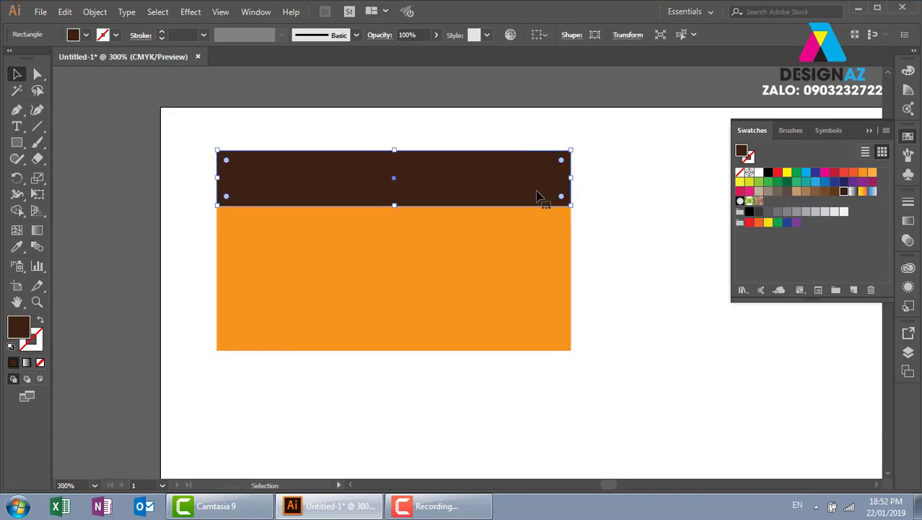
click(603, 247)
click(473, 193)
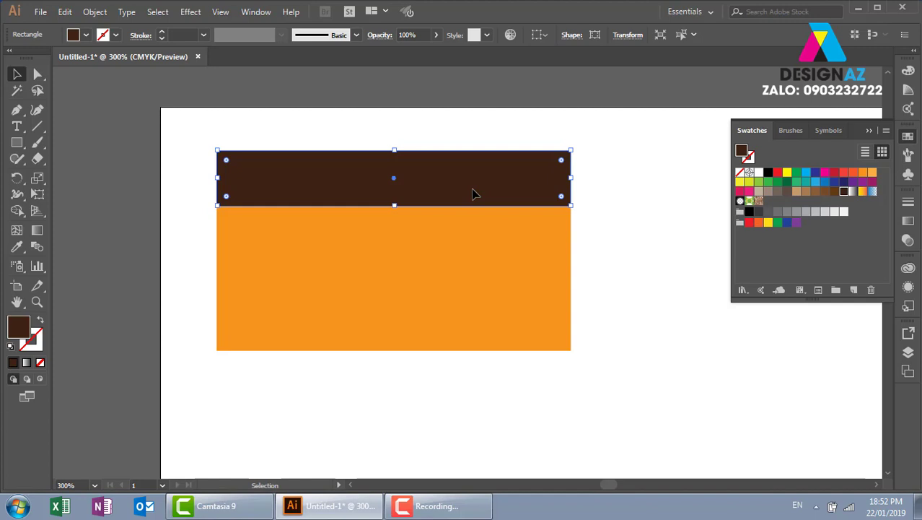
key(ctrl)
key(ctrl)
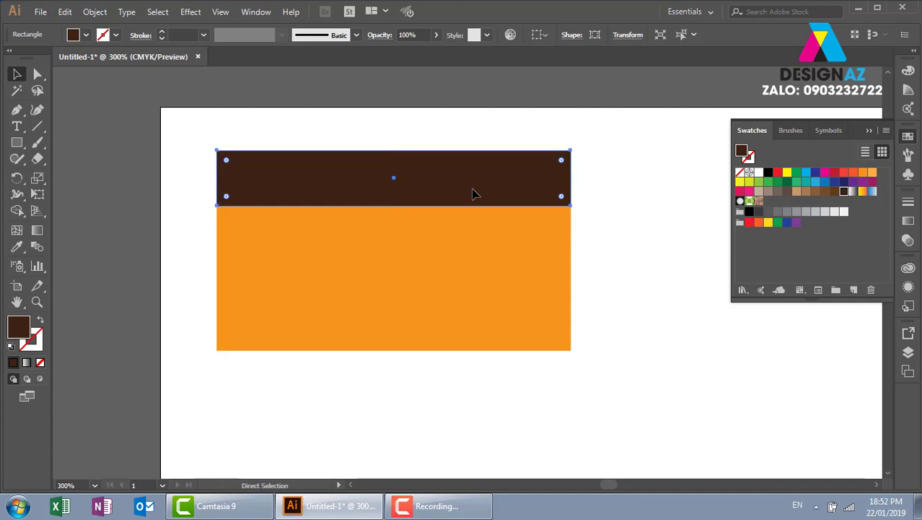
key(ctrl)
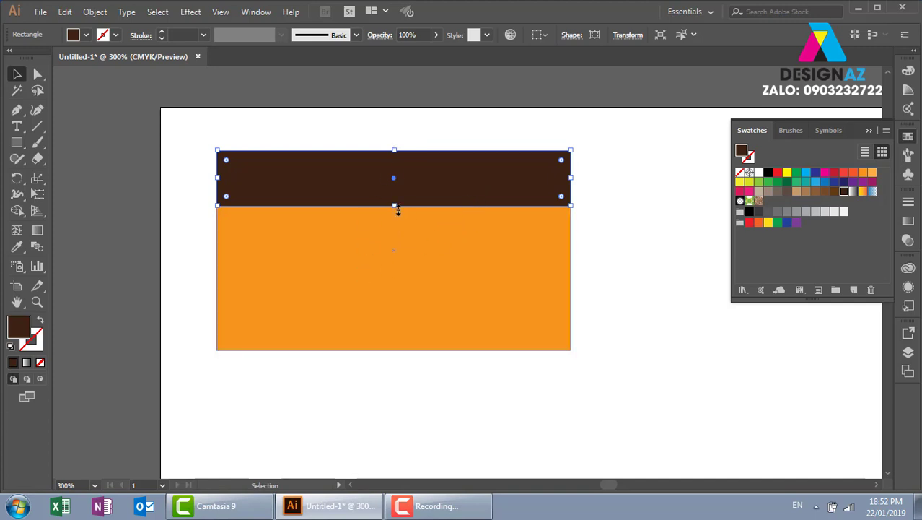
drag(394, 206, 396, 214)
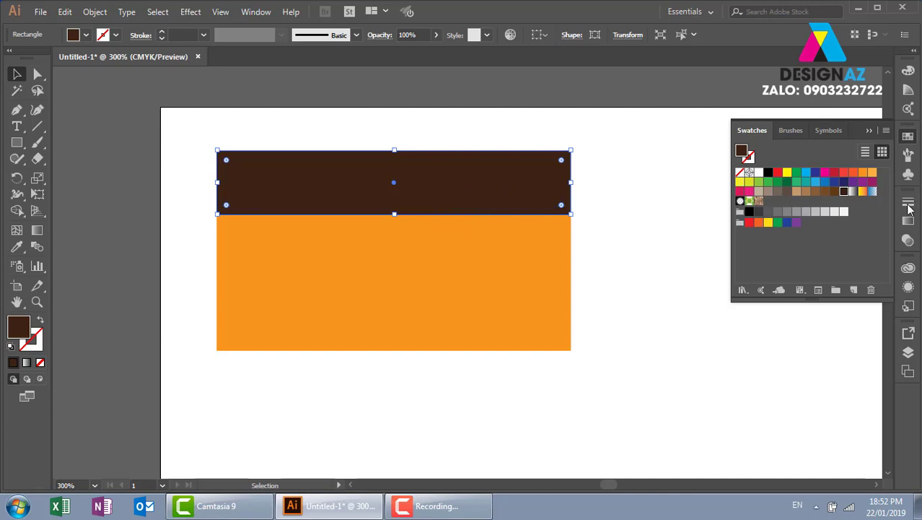
- Fill the taller strip with lighter brown and check the two brown bands by selecting them
click(825, 192)
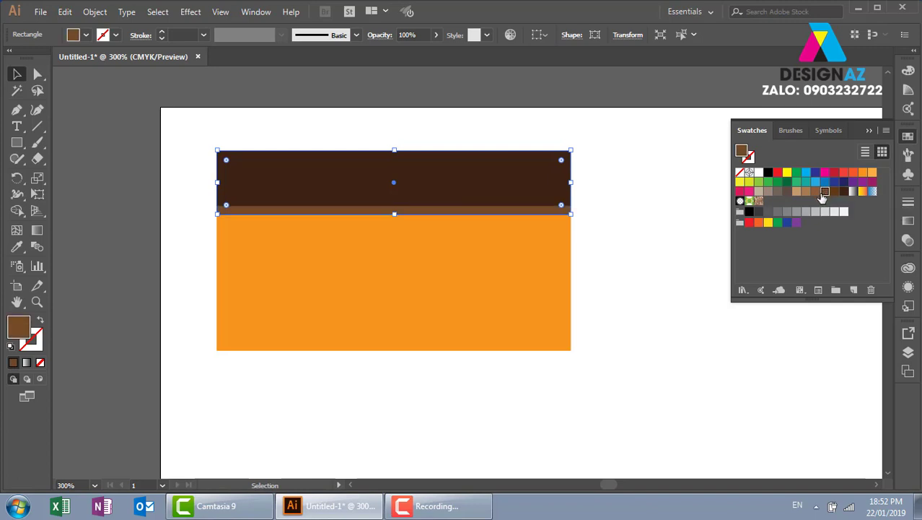
click(667, 244)
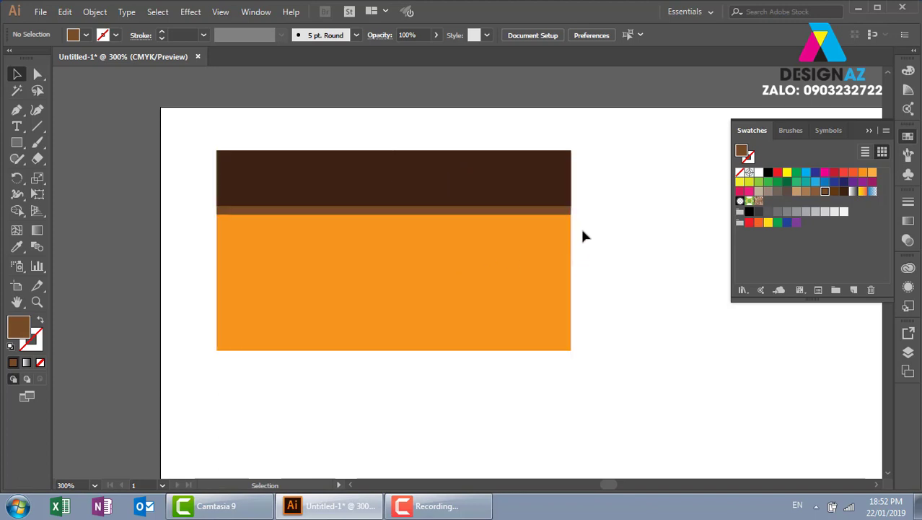
click(545, 195)
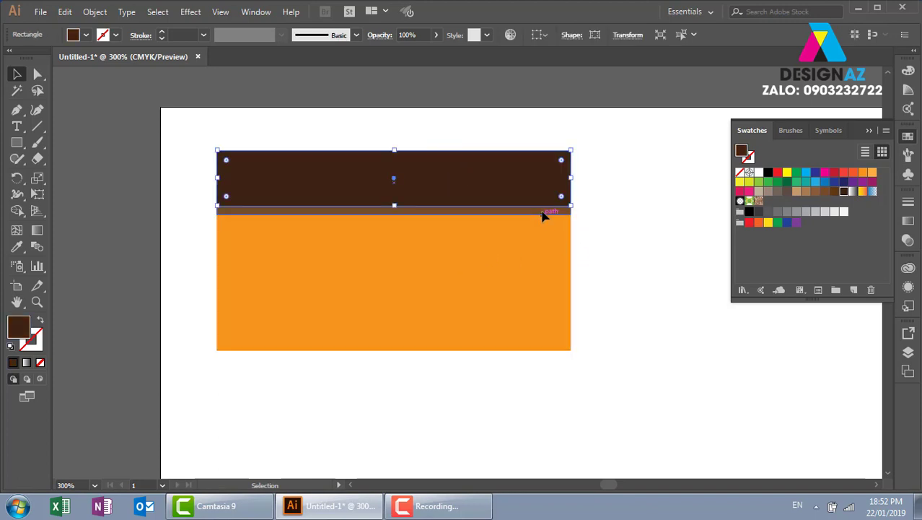
click(542, 213)
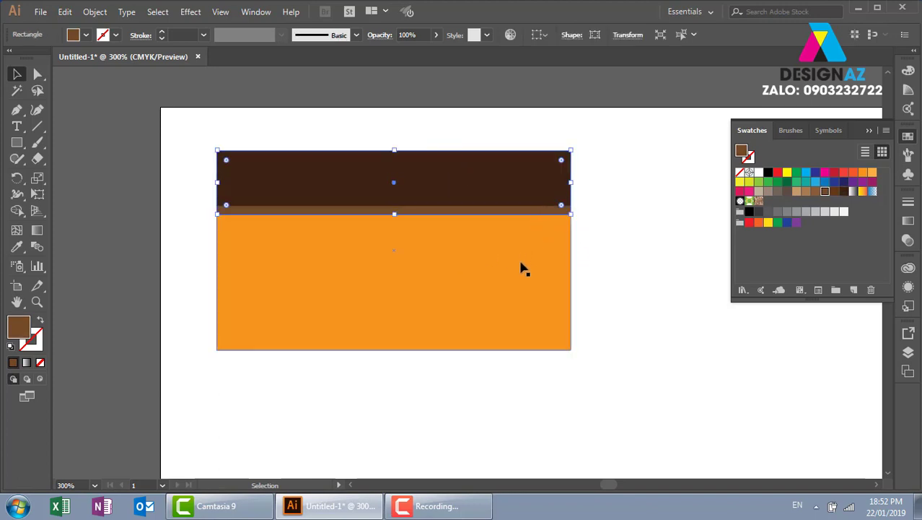
click(640, 279)
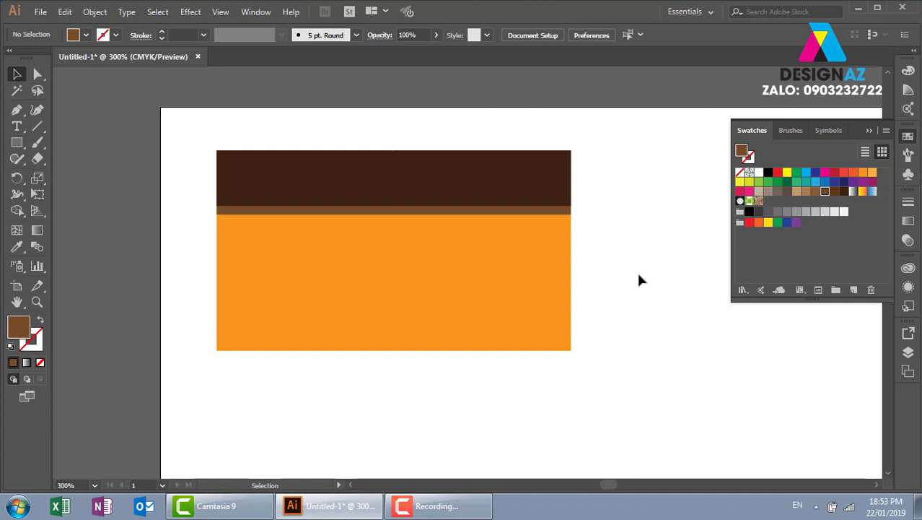
- Duplicate the orange card and place the copy to the right of the first
key(ctrl+minus)
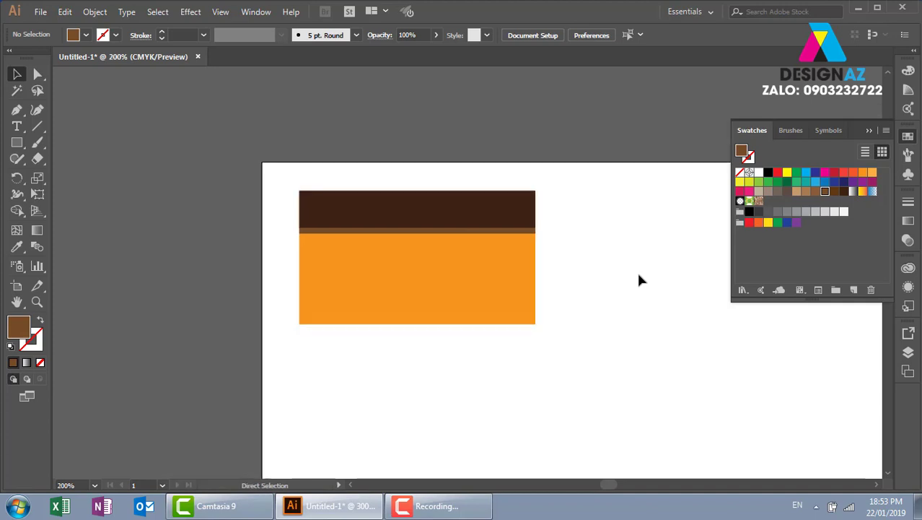
drag(619, 287, 387, 267)
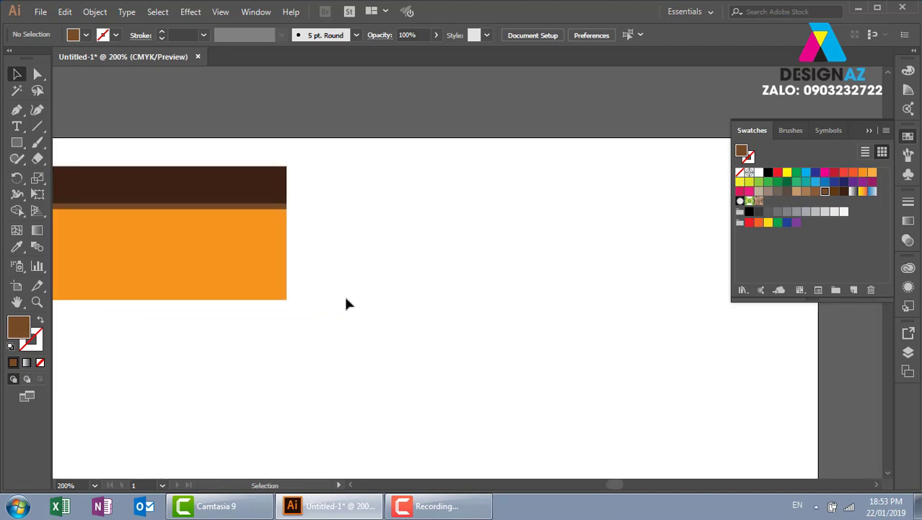
drag(335, 296, 406, 292)
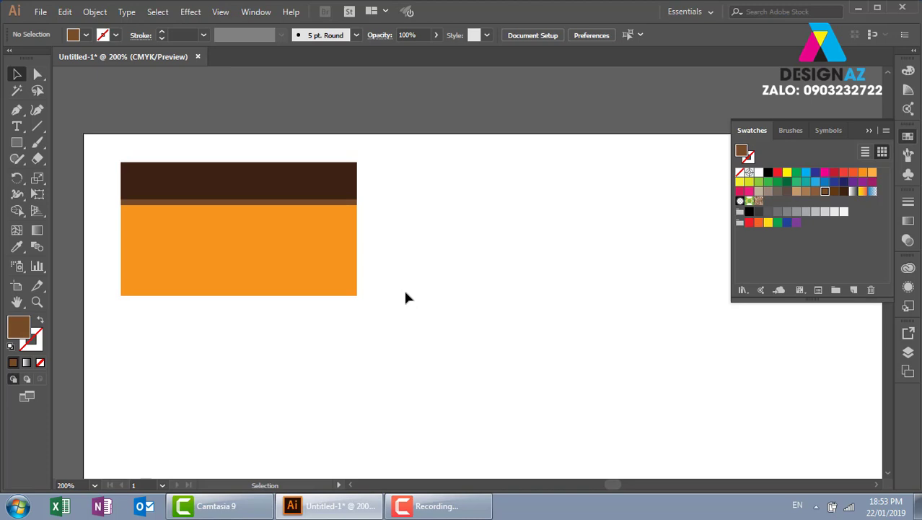
click(318, 282)
drag(230, 245, 532, 261)
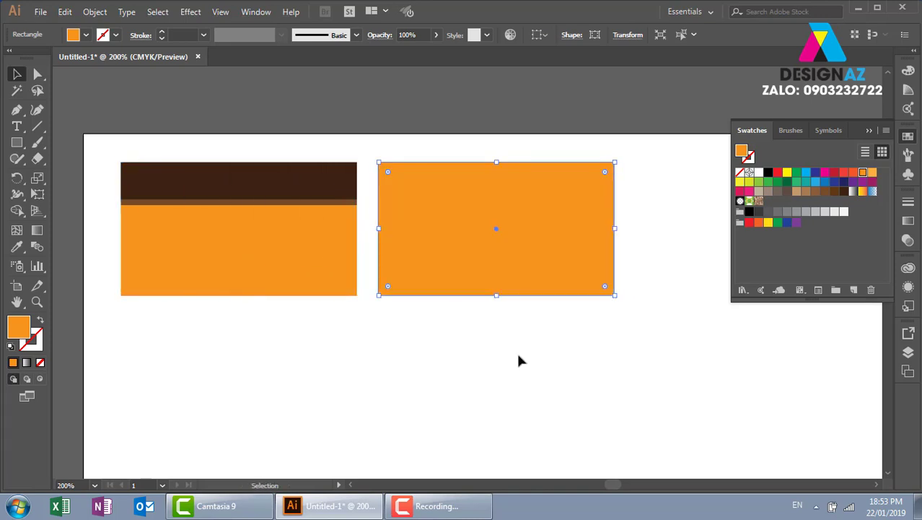
- Fill a copy brown and narrow it to a 3.08 cm band on the card's left
click(567, 376)
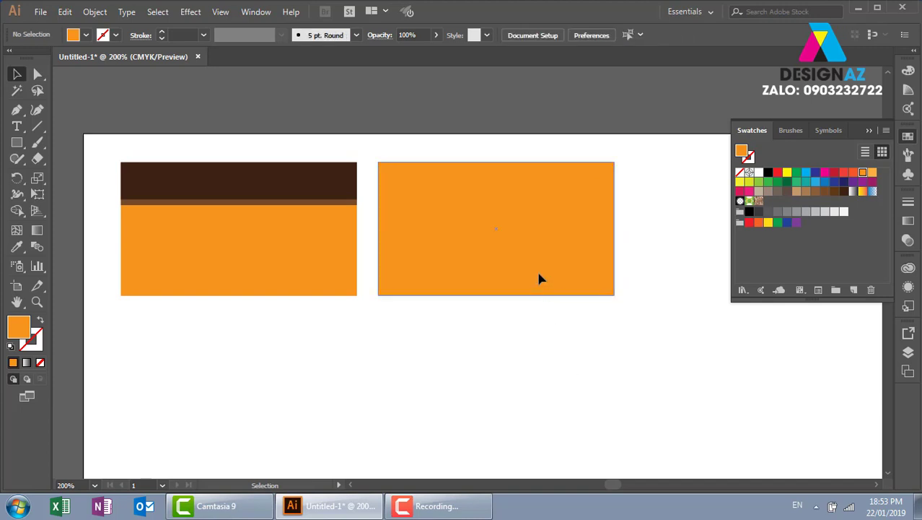
click(539, 274)
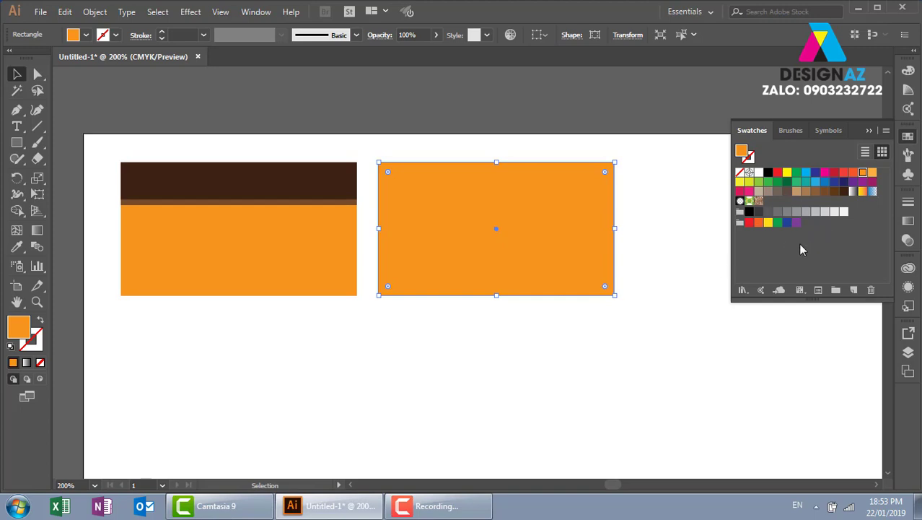
click(836, 193)
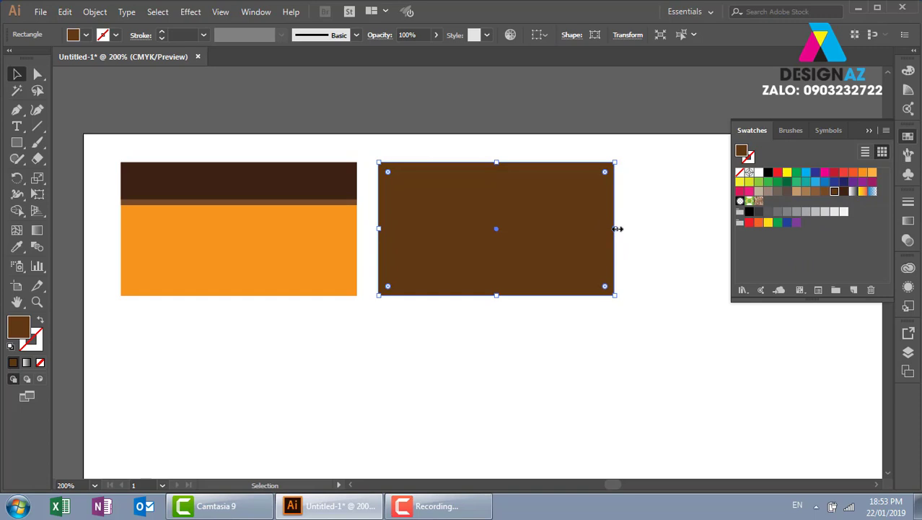
drag(614, 228, 465, 242)
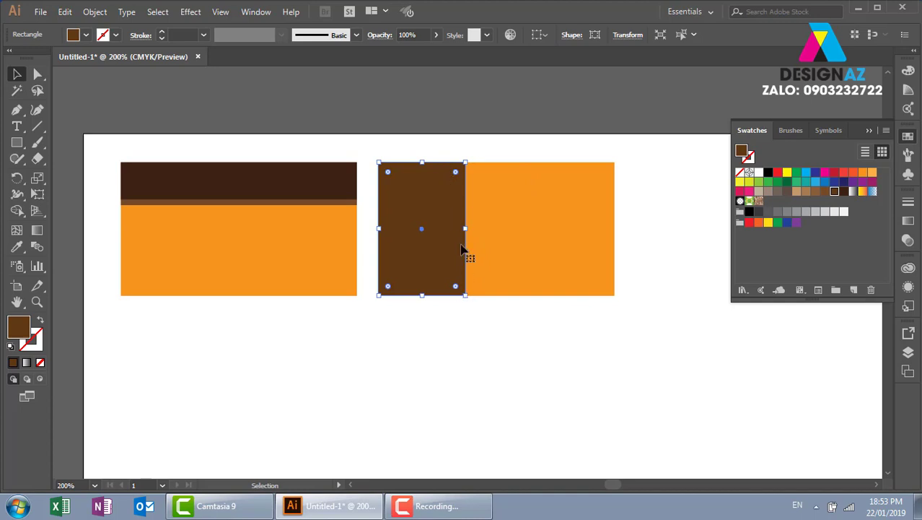
click(487, 336)
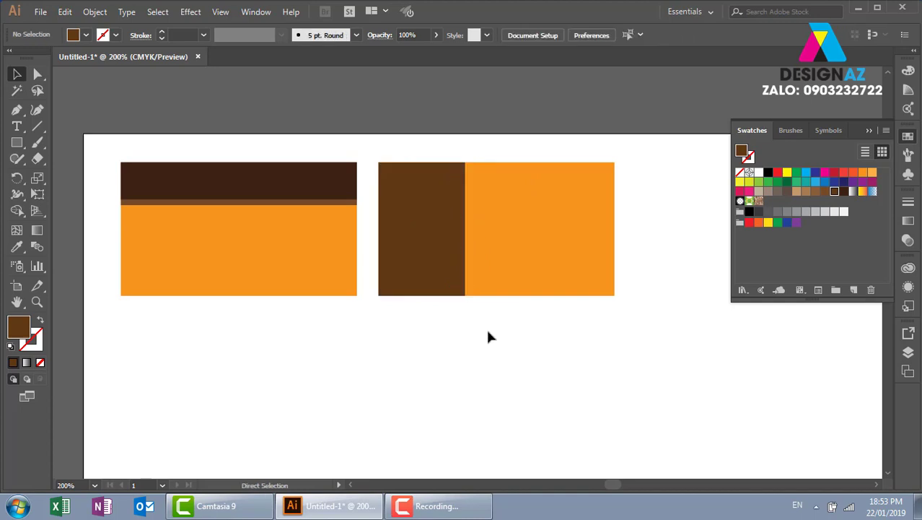
key(ctrl+equal)
scroll(531, 377, right, 1)
click(387, 230)
- Widen the brown band slightly and give the overlapping strip a lighter brown fill
click(387, 229)
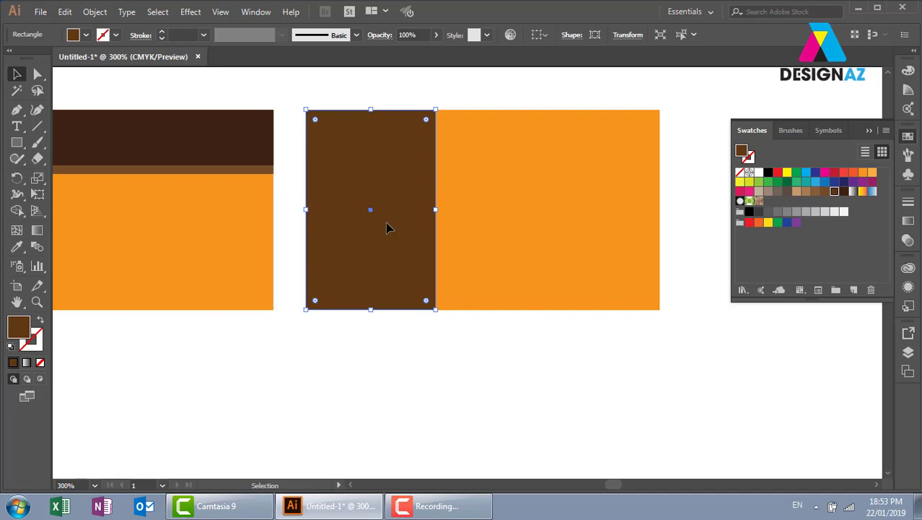
key(ctrl)
drag(435, 211, 447, 210)
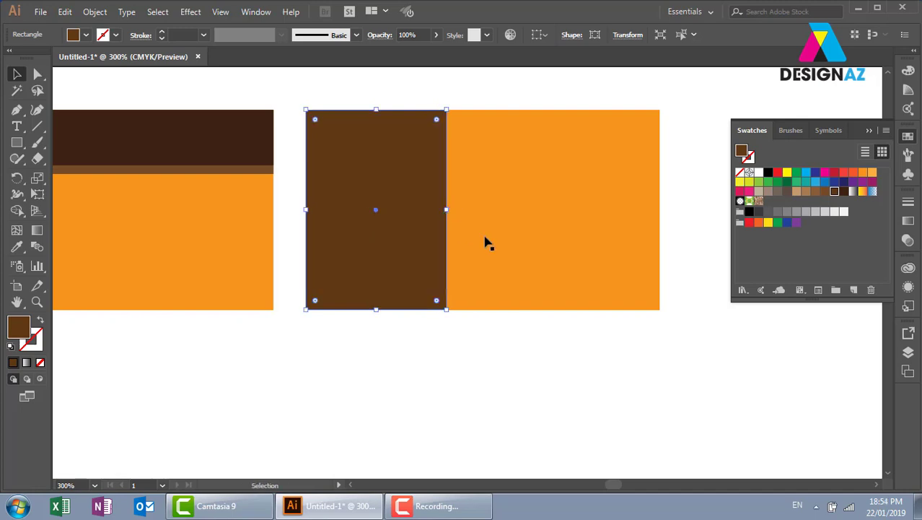
click(816, 192)
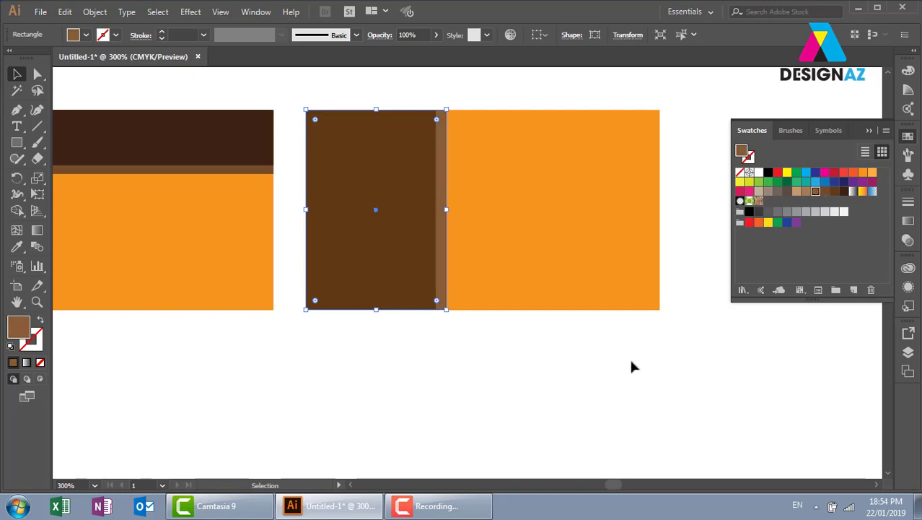
click(625, 352)
drag(508, 290, 532, 293)
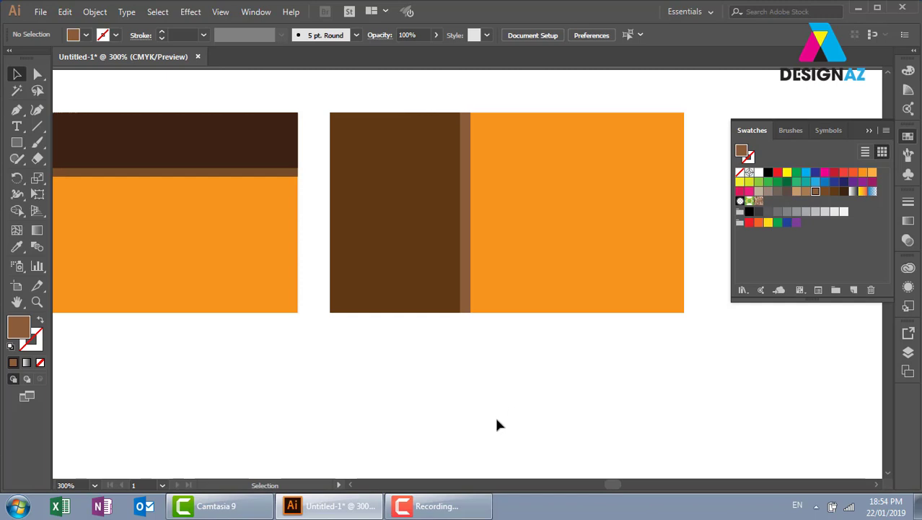
drag(319, 377, 365, 367)
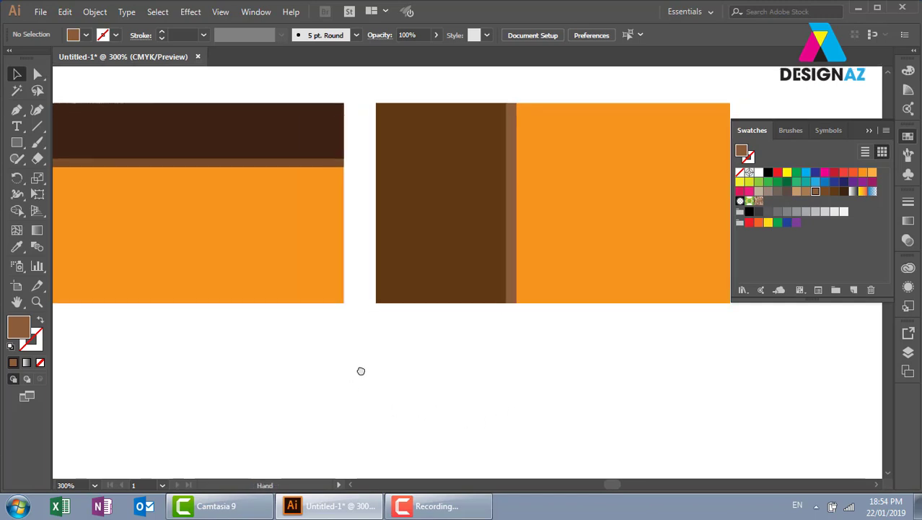
click(610, 291)
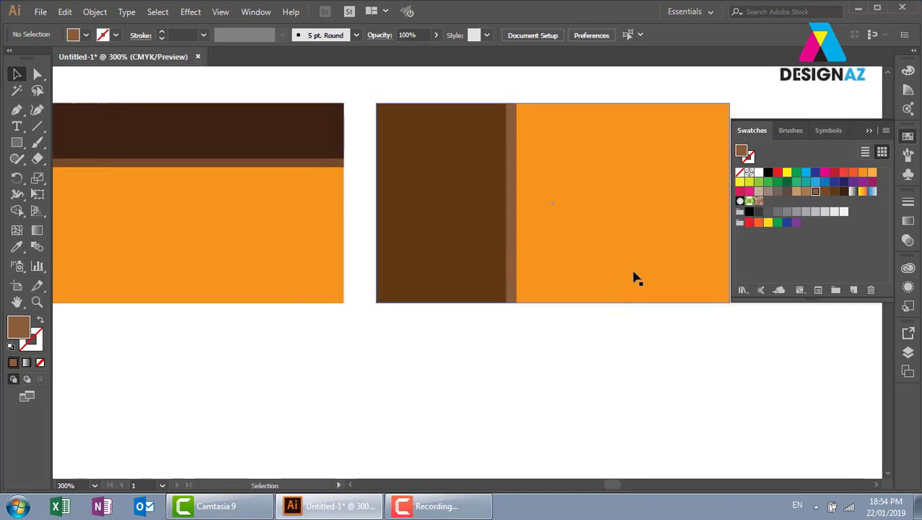
click(369, 316)
- Copy the left card below the original and fill it dark brown
drag(369, 315, 593, 280)
click(404, 246)
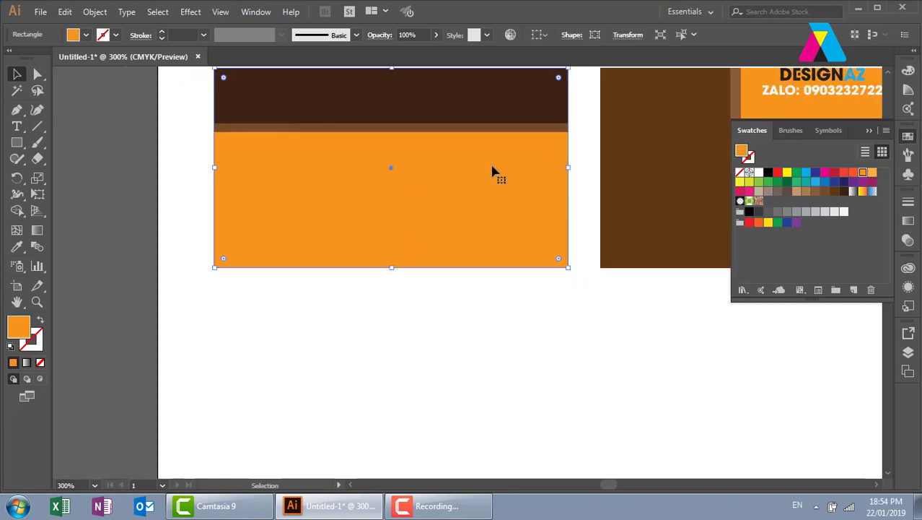
mouse_move(492, 173)
mouse_down()
mouse_move(507, 381)
mouse_move(537, 286)
mouse_up()
click(844, 190)
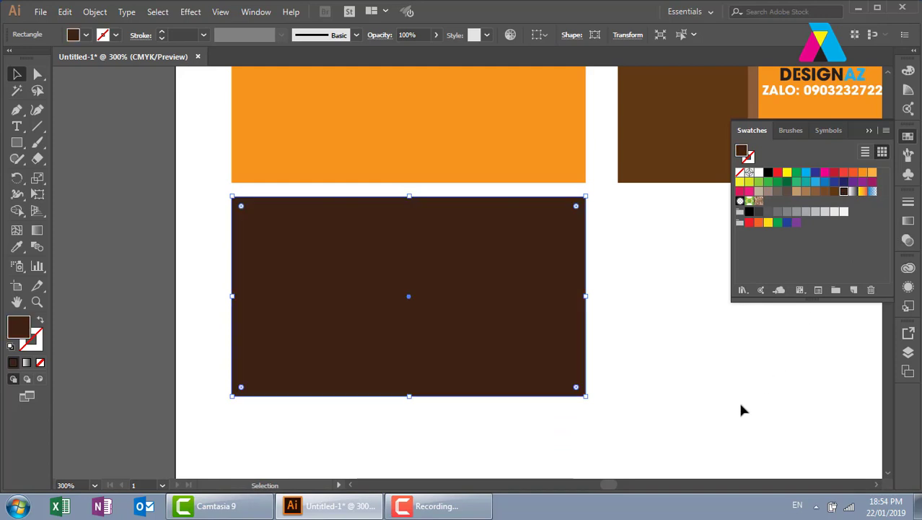
click(738, 408)
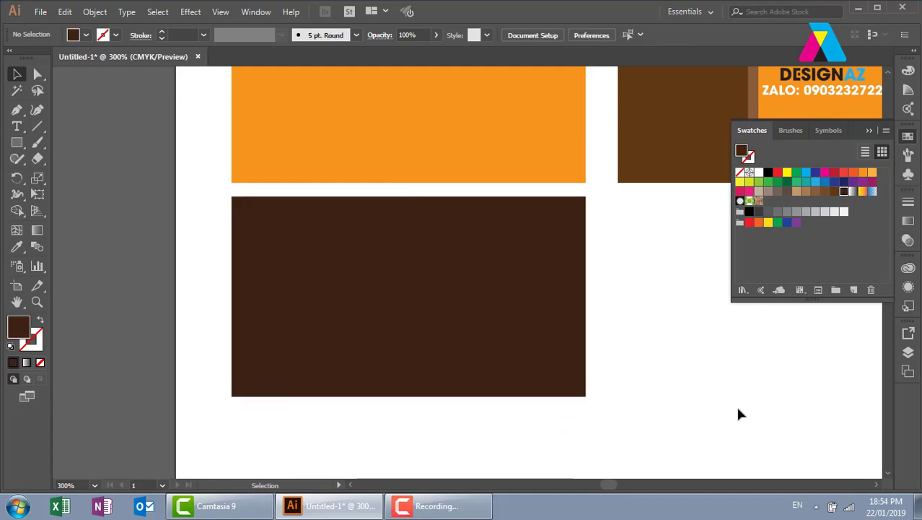
- Narrow a copy into a thin tan strip along the dark card's left edge
click(465, 342)
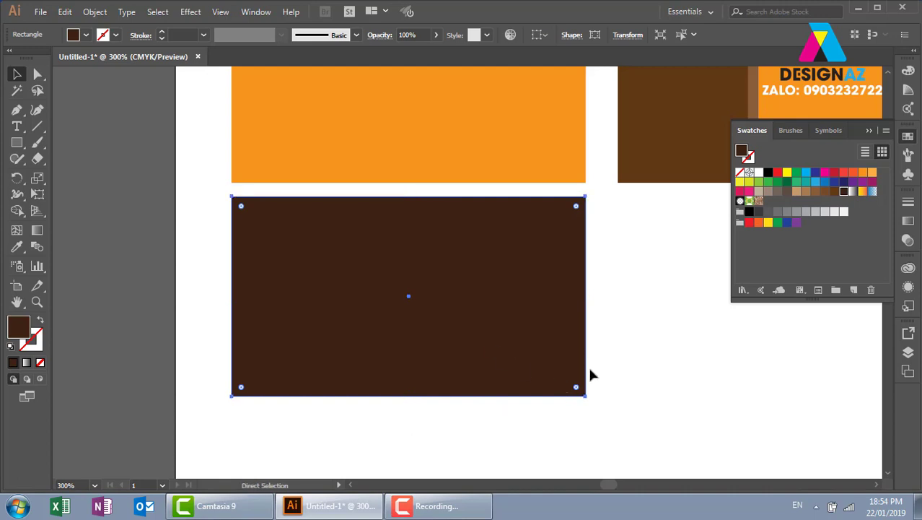
drag(585, 300, 241, 317)
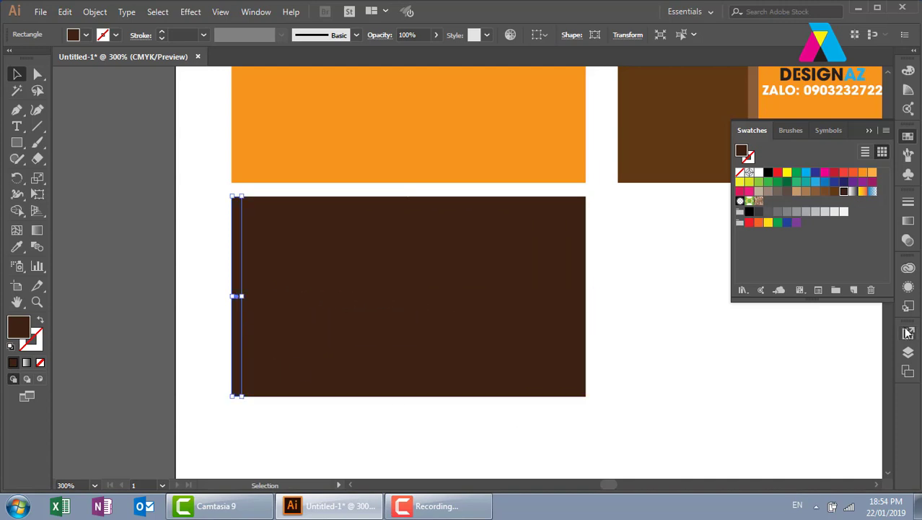
click(796, 191)
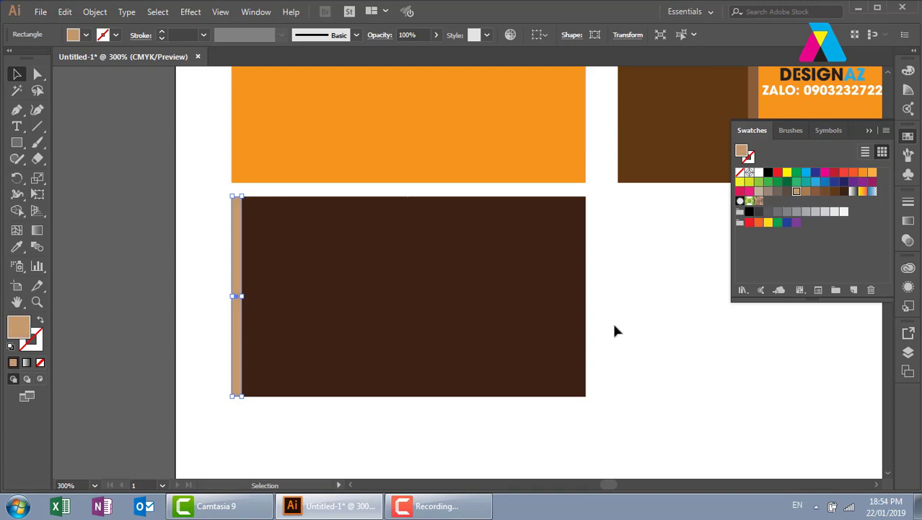
click(647, 357)
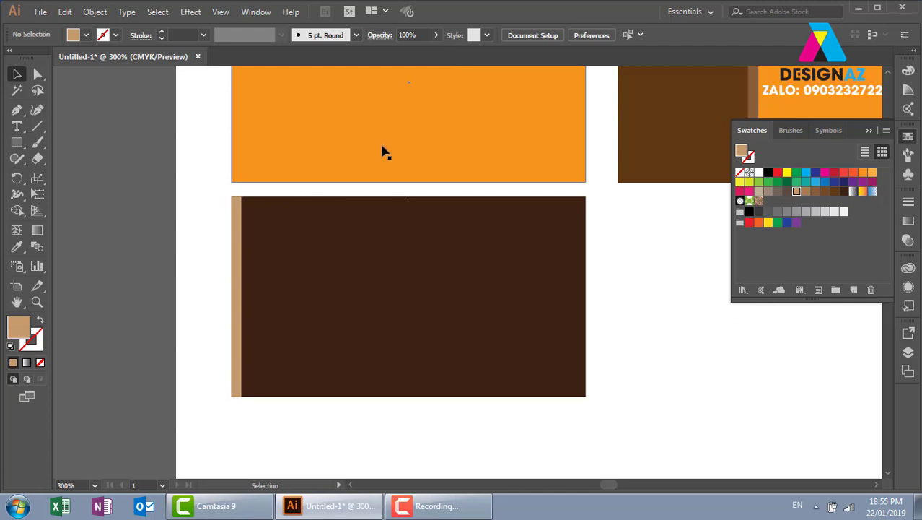
- Set the thin tan strip's opacity to 20%
click(241, 294)
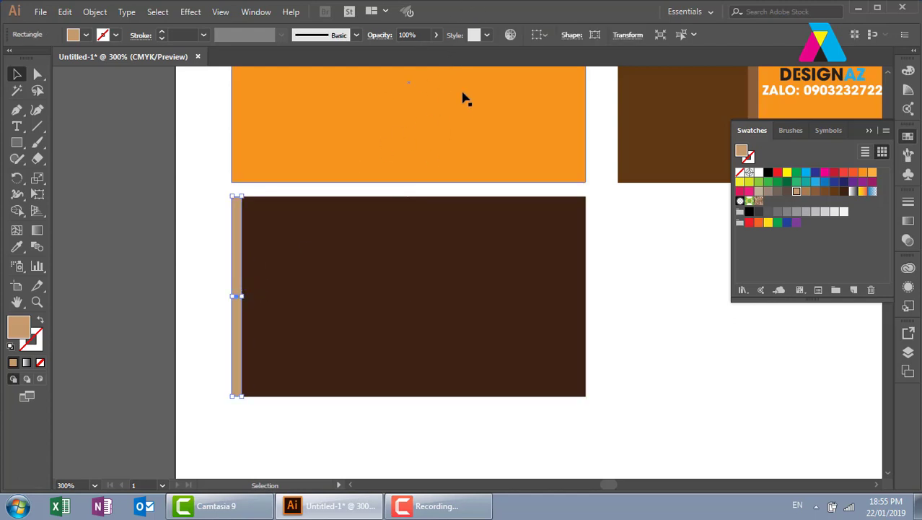
click(410, 34)
text(2)
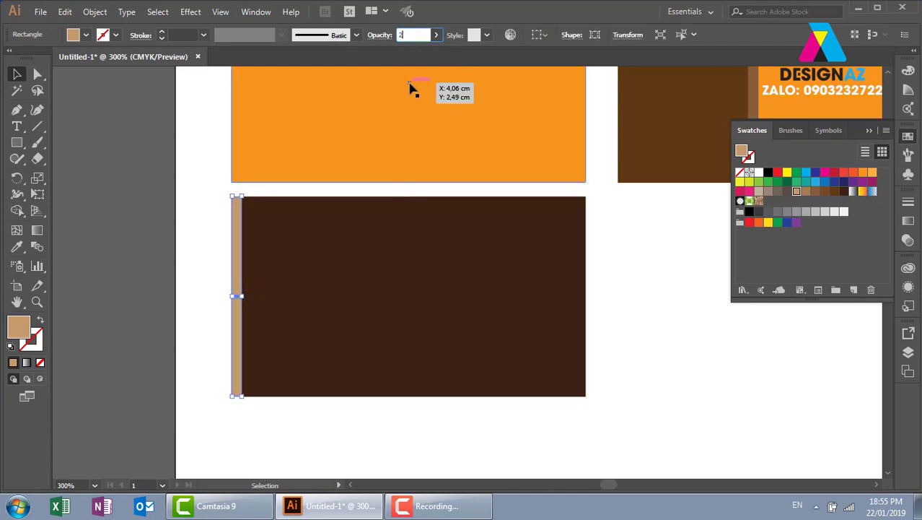
text(0)
key(Return)
click(348, 446)
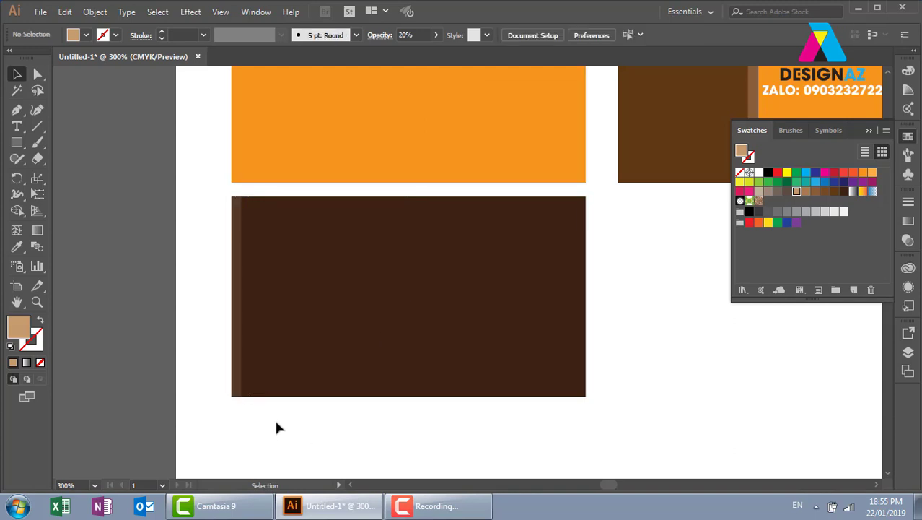
- Copy the strip rightward and repeat it with Ctrl+D to the card's right edge
click(238, 378)
key(alt)
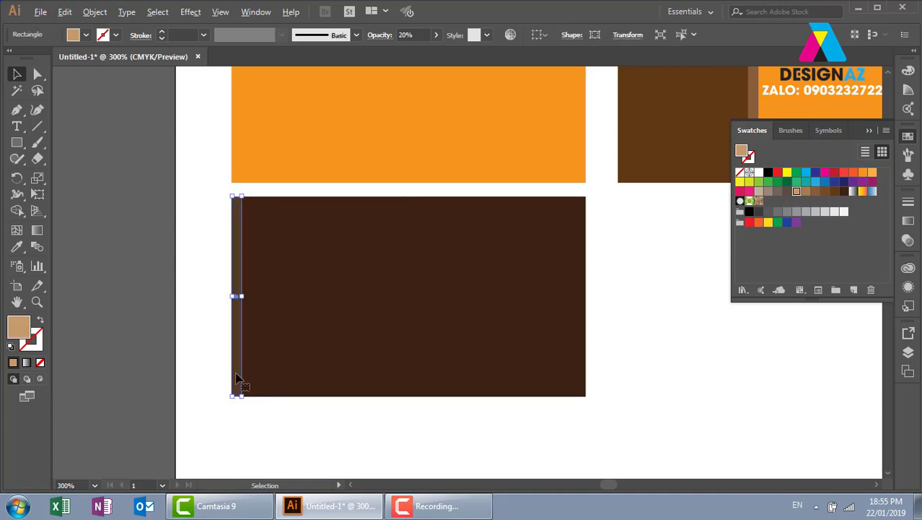
drag(236, 375, 263, 376)
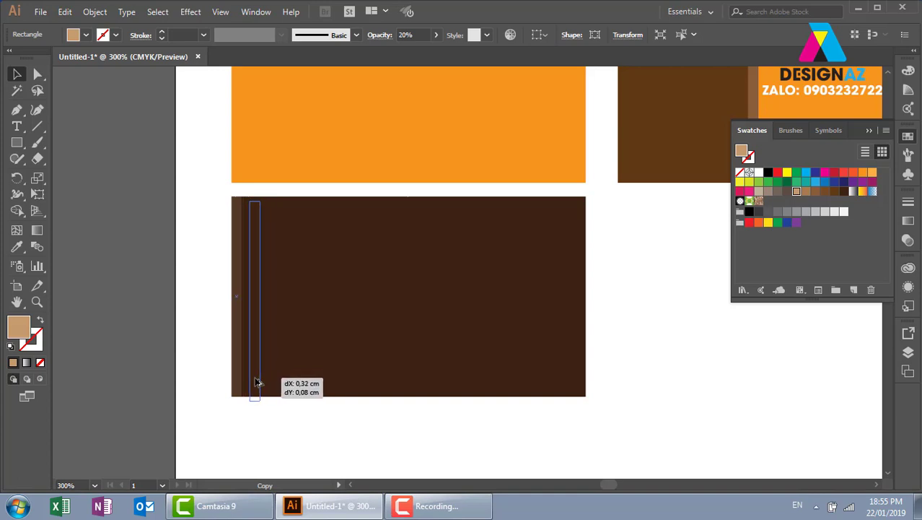
mouse_move(264, 381)
mouse_down()
mouse_move(283, 365)
mouse_move(260, 375)
mouse_up()
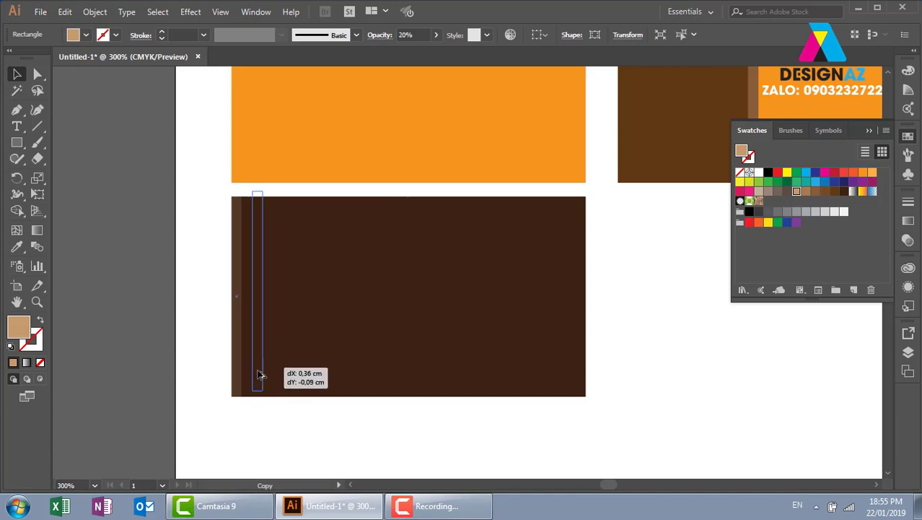
key(shift)
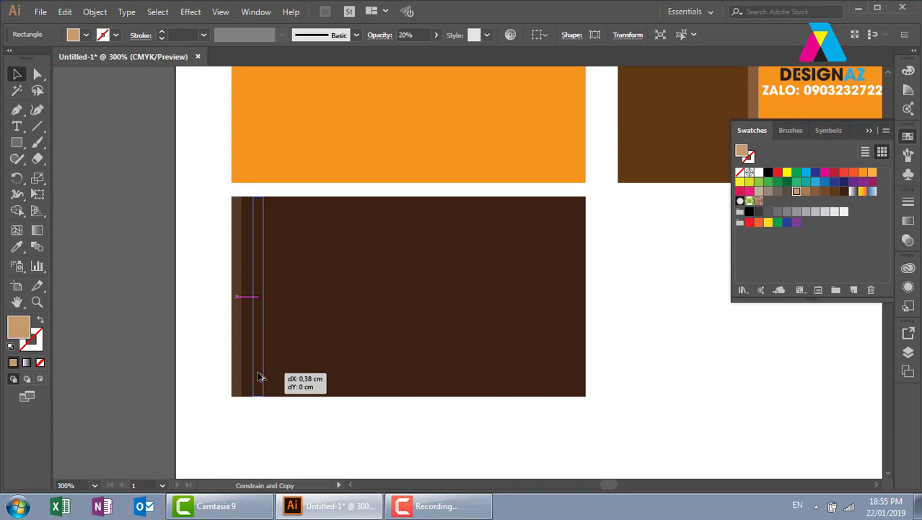
drag(260, 377, 259, 378)
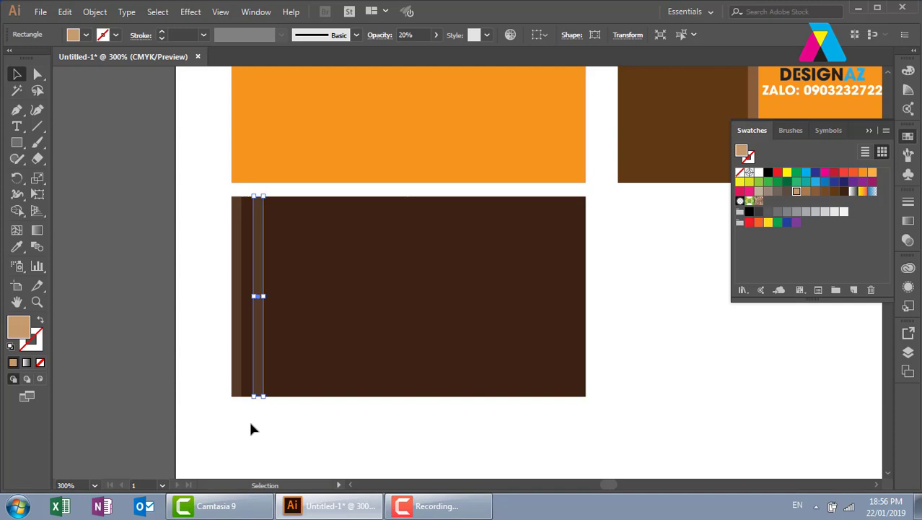
key(ctrl+d)
key(ctrl+d)
key(ctrl+d)
key(ctrl+d)
key(ctrl+d)
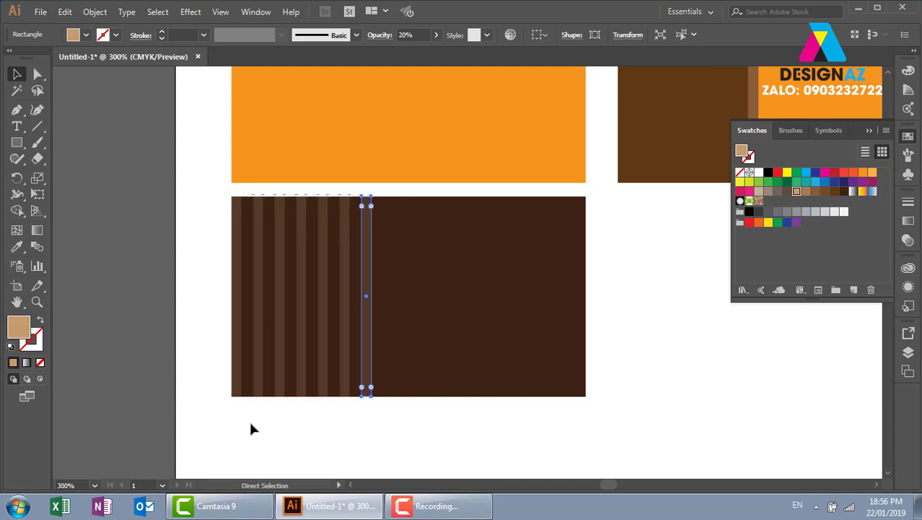
key(ctrl+d)
key(ctrl+d)
key(ctrl+d)
key(ctrl+d)
key(ctrl+d)
key(ctrl+d)
key(ctrl+d)
key(ctrl+d)
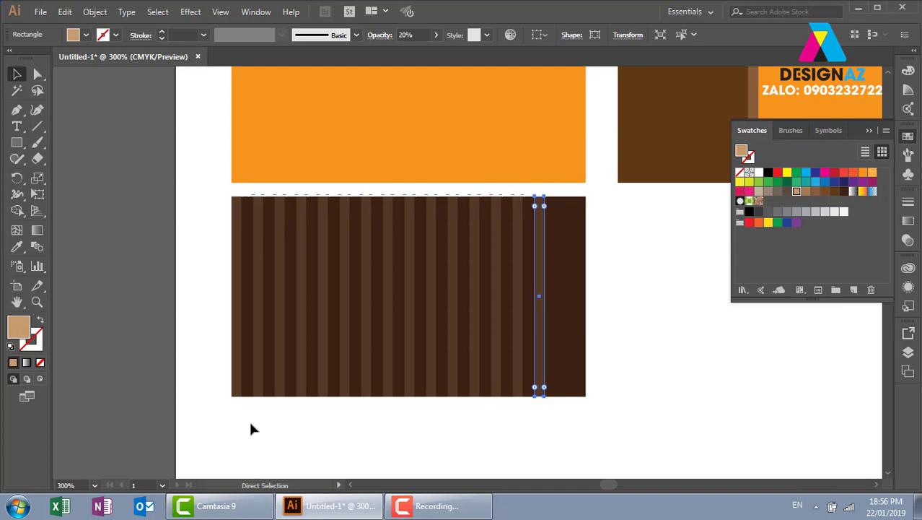
key(ctrl+d)
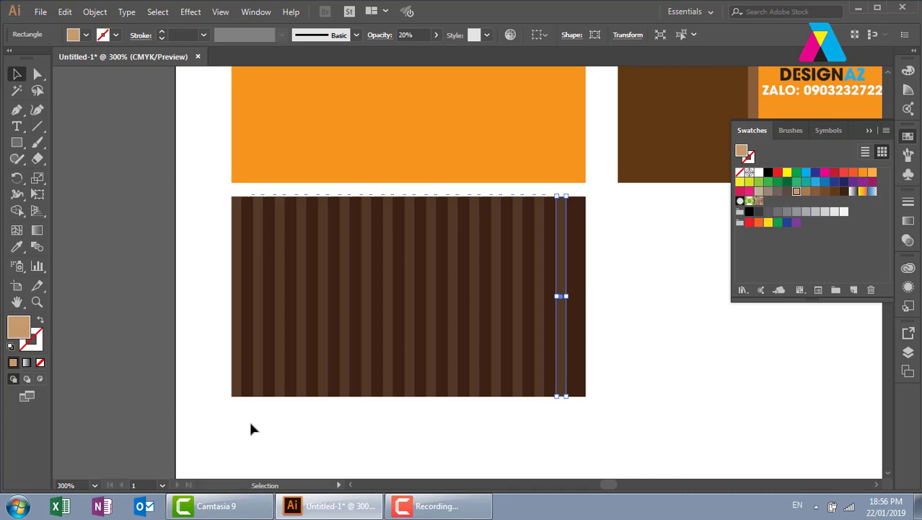
drag(620, 391, 440, 404)
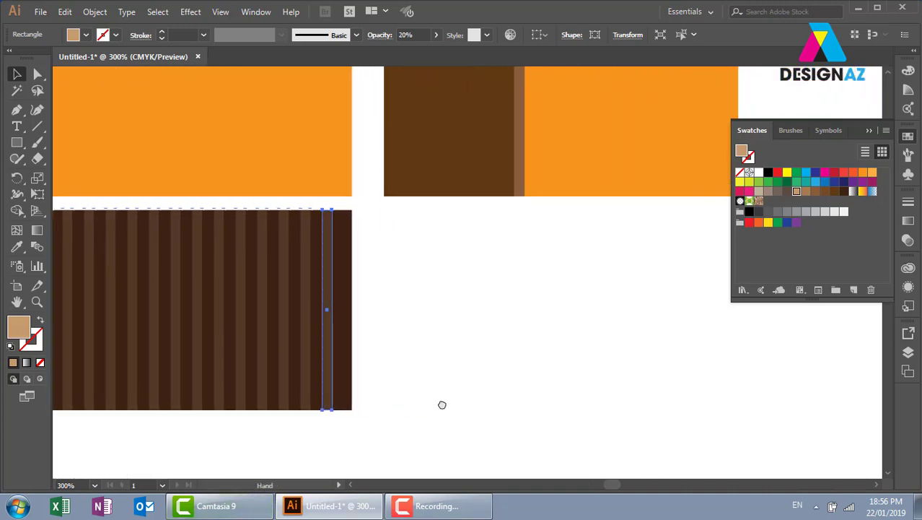
key(v)
click(534, 252)
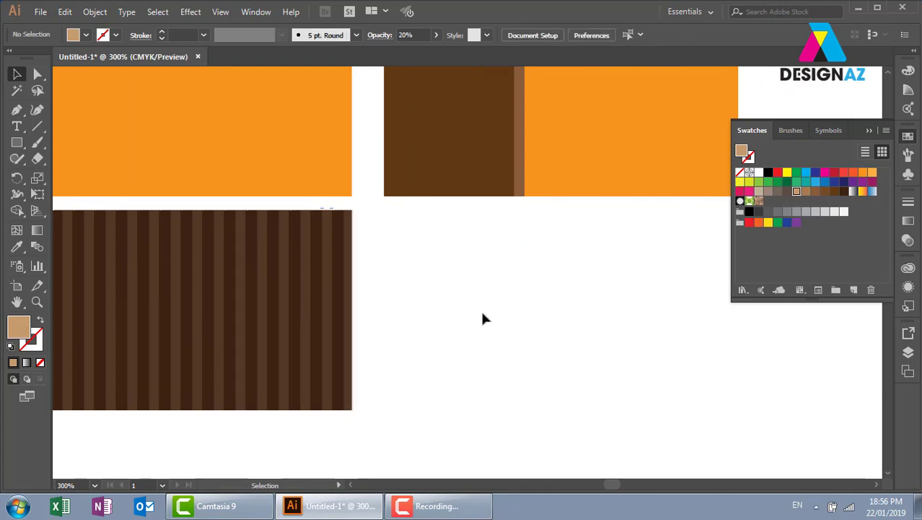
- Copy the orange rectangle below the right card and fill it dark brown
click(463, 175)
click(623, 162)
mouse_move(606, 94)
mouse_down()
mouse_move(608, 306)
mouse_move(560, 324)
mouse_up()
click(844, 191)
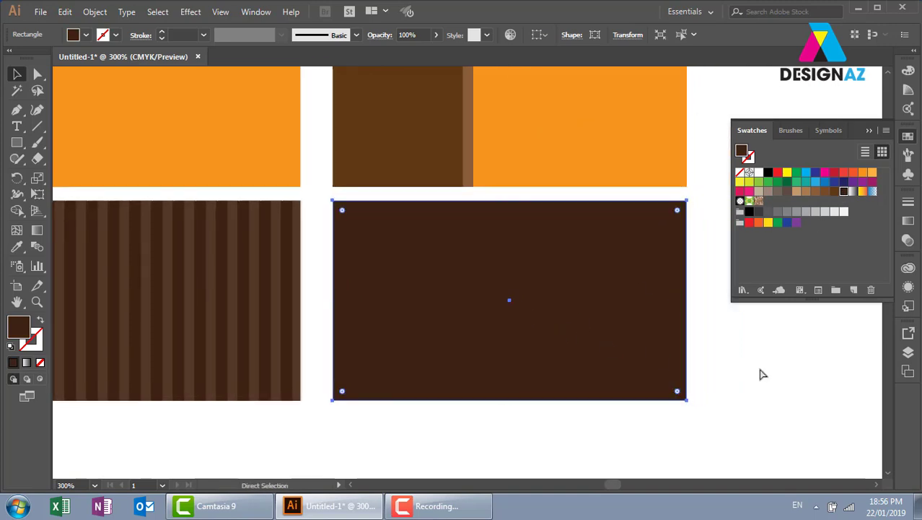
- Shrink a copy into a thin beige top strip at 20% opacity
drag(510, 404, 510, 209)
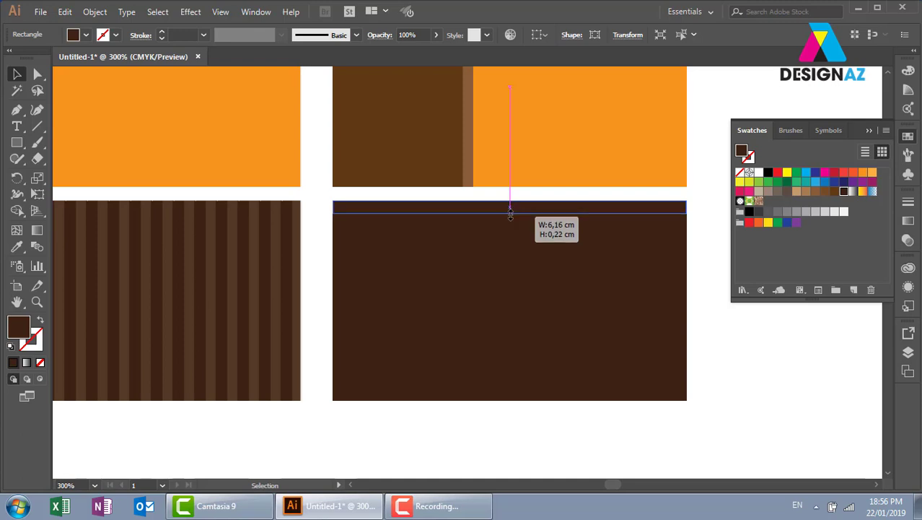
drag(510, 210, 510, 212)
click(758, 192)
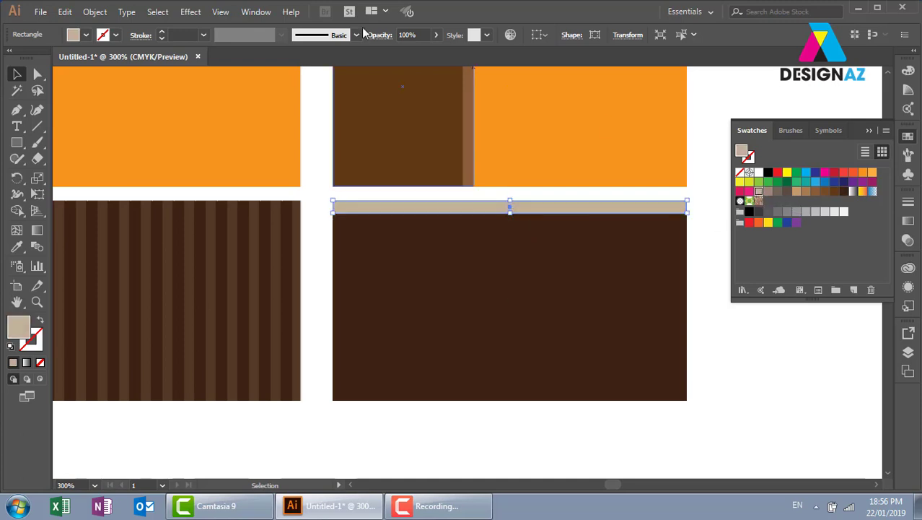
click(418, 35)
text(20)
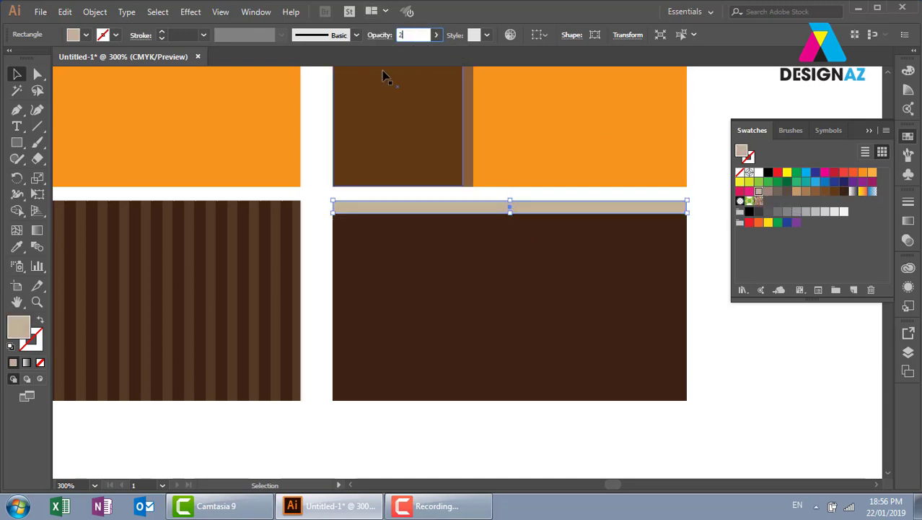
key(Return)
click(739, 381)
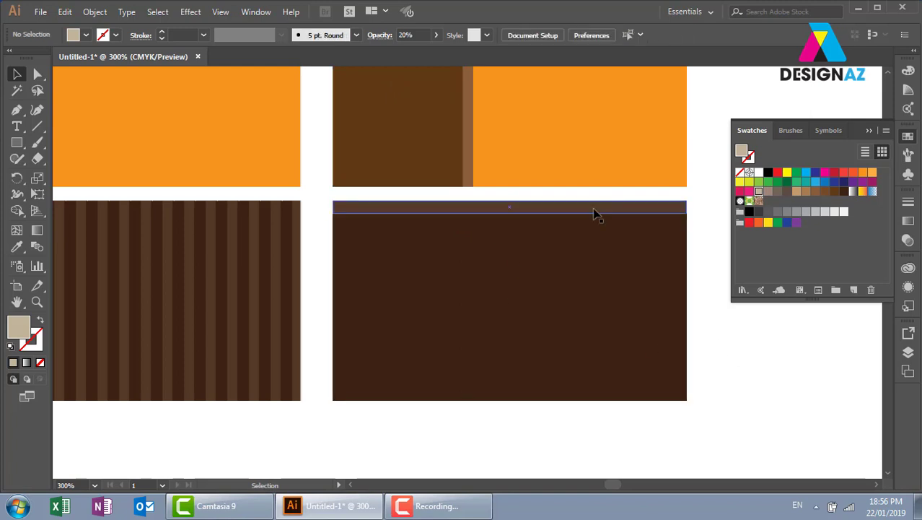
- Copy the strip downward and repeat with Ctrl+D to stripe the whole card
drag(597, 217, 592, 240)
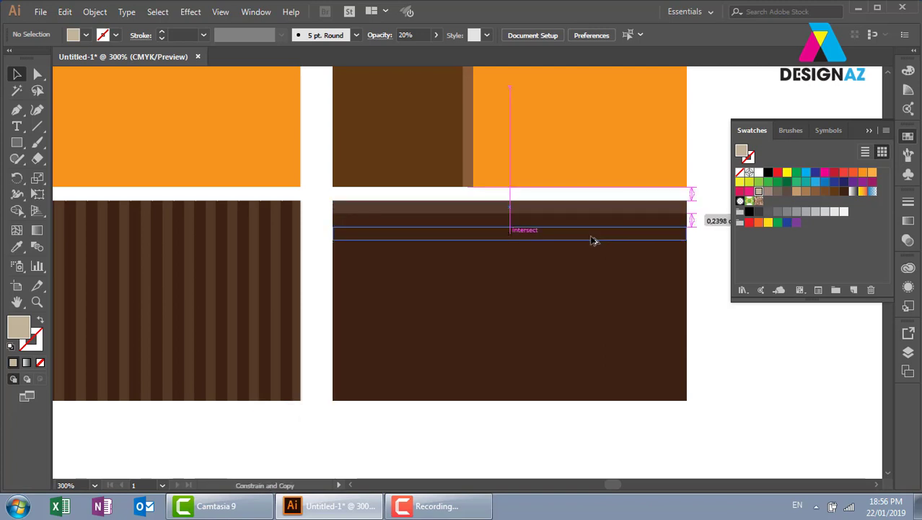
drag(591, 240, 592, 240)
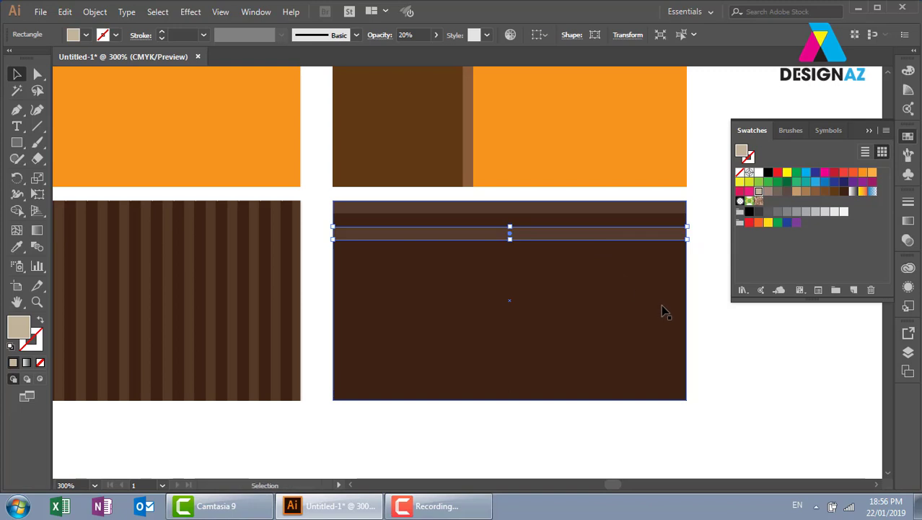
key(ctrl+d)
key(ctrl+d)
key(ctrl+d)
key(ctrl+d)
key(ctrl+d)
key(ctrl+d)
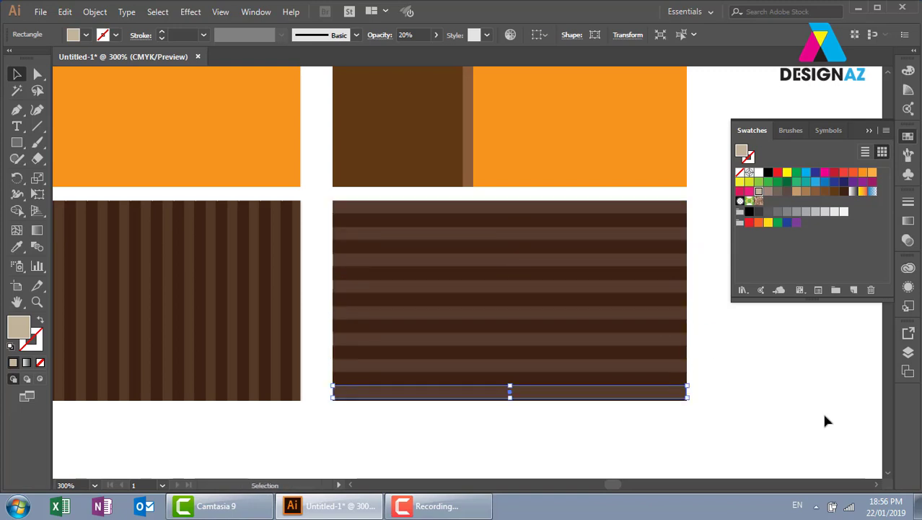
click(809, 425)
key(ctrl+minus)
key(ctrl+minus)
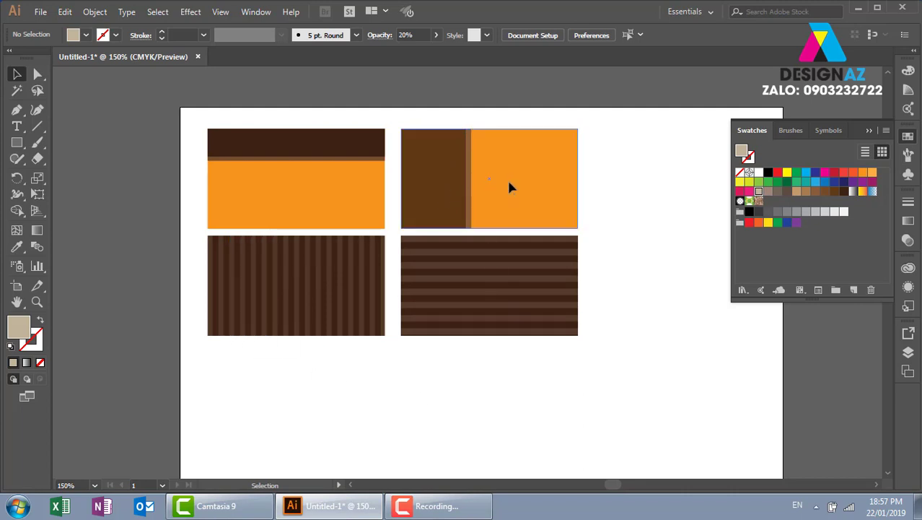
- Copy the orange card below the vertically striped card and fill it navy
mouse_move(539, 191)
mouse_down()
mouse_move(408, 391)
mouse_move(345, 403)
mouse_up()
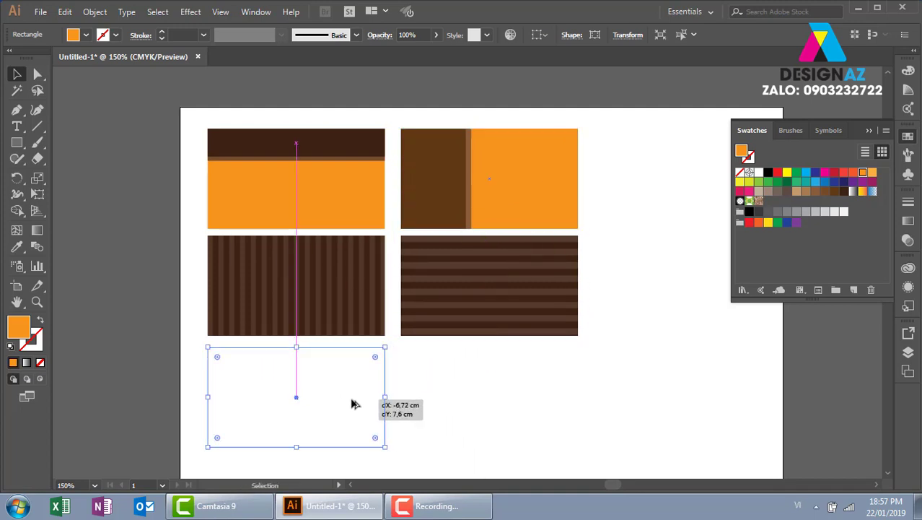
click(442, 401)
key(z)
drag(231, 358, 366, 351)
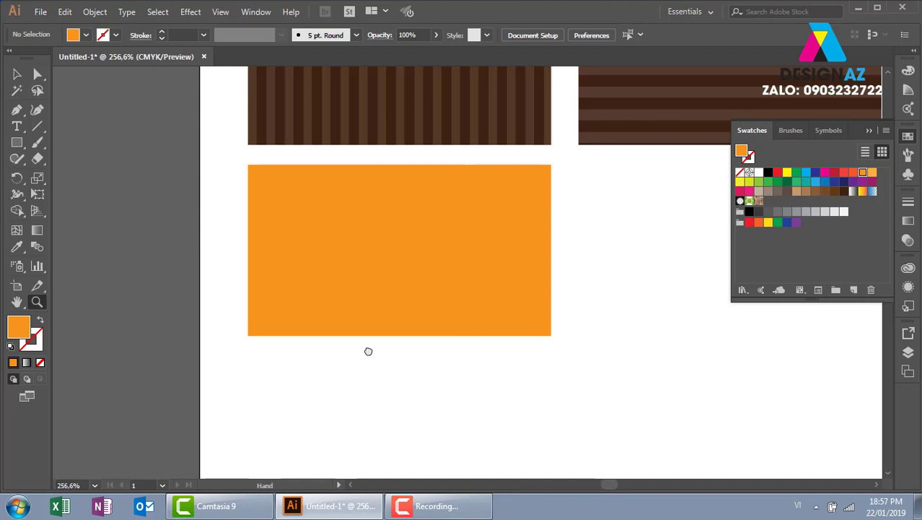
click(17, 73)
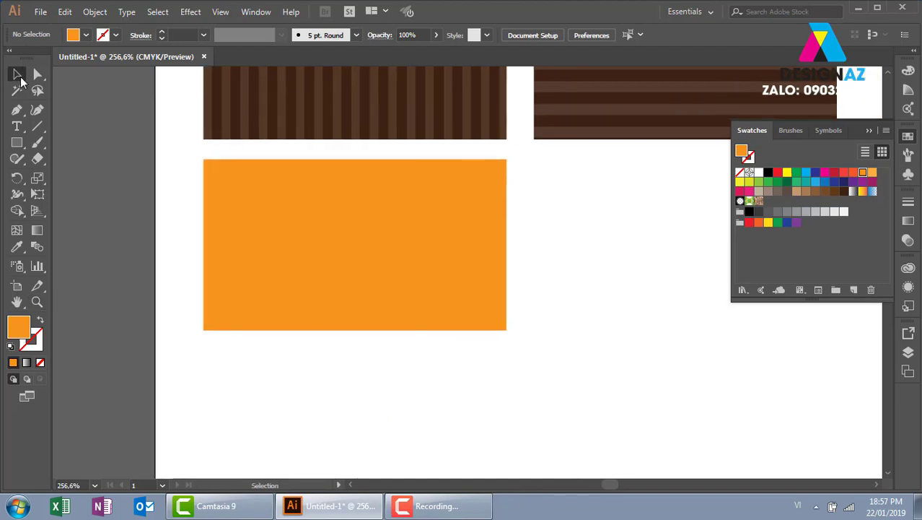
click(302, 225)
click(844, 182)
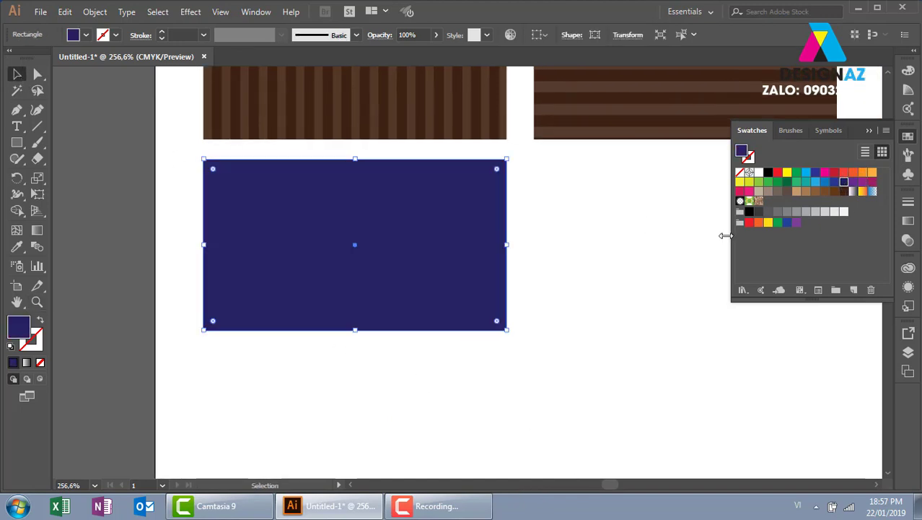
click(517, 336)
- Zoom in to inspect the navy card's top-left corner, then zoom back out
drag(504, 353, 473, 363)
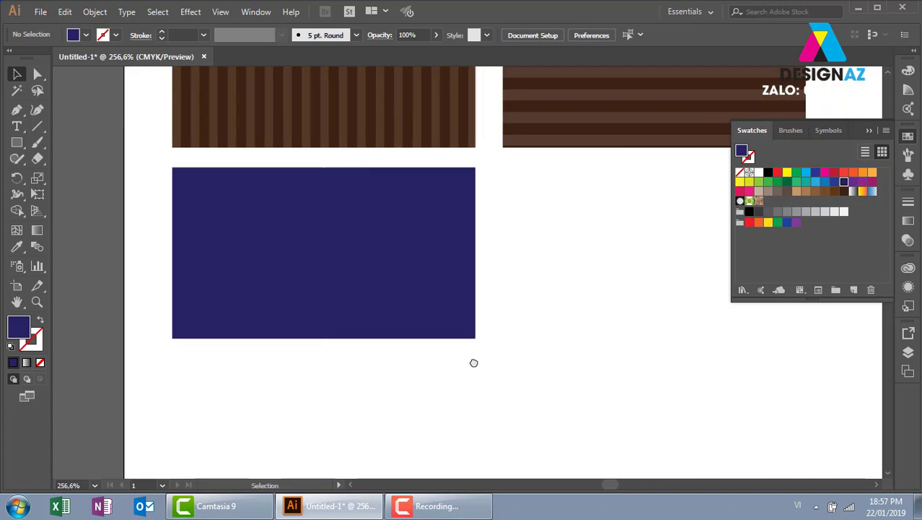
click(321, 265)
key(z)
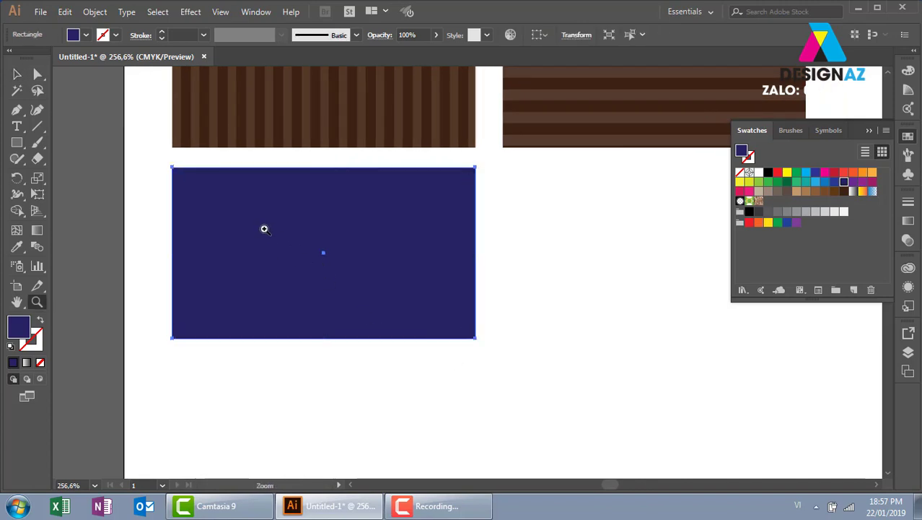
drag(150, 154, 217, 203)
mouse_move(484, 234)
mouse_down()
mouse_move(331, 266)
mouse_move(347, 239)
mouse_up()
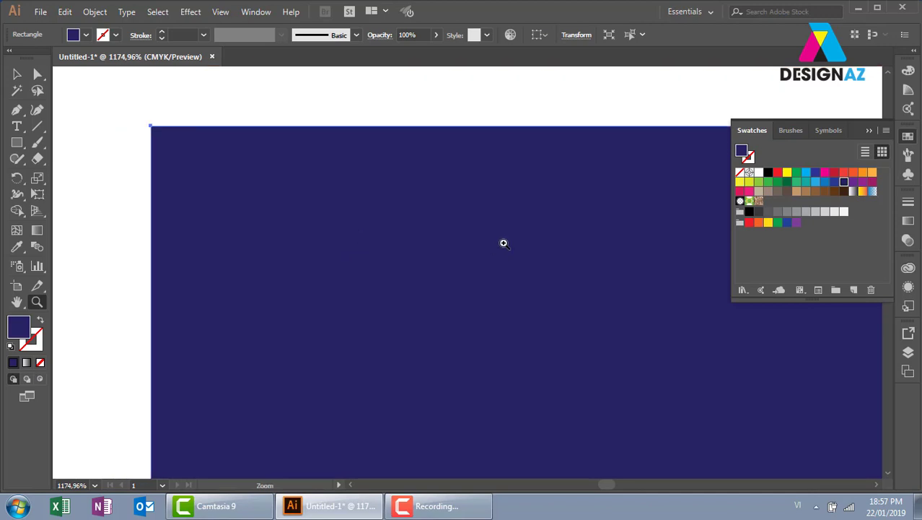
drag(137, 103, 577, 326)
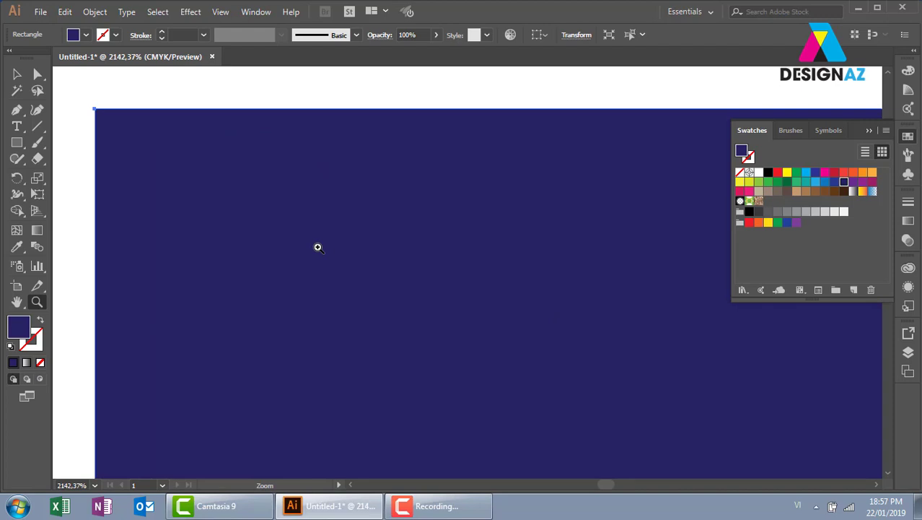
key(ctrl+minus)
key(ctrl+minus)
key(ctrl+minus)
key(ctrl+minus)
key(ctrl+minus)
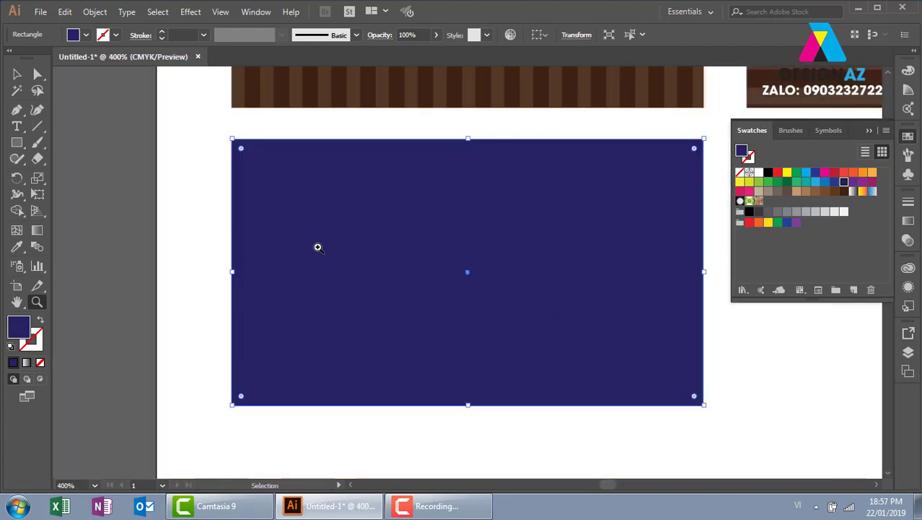
key(ctrl+minus)
key(ctrl+minus)
key(ctrl+minus)
- Draw a small square at the navy card's top-left corner and fill it white
drag(359, 202, 537, 326)
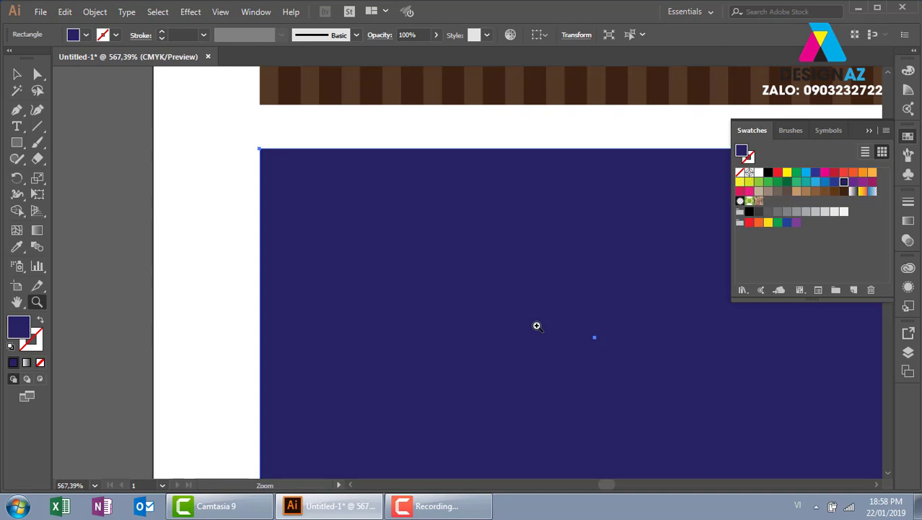
click(20, 144)
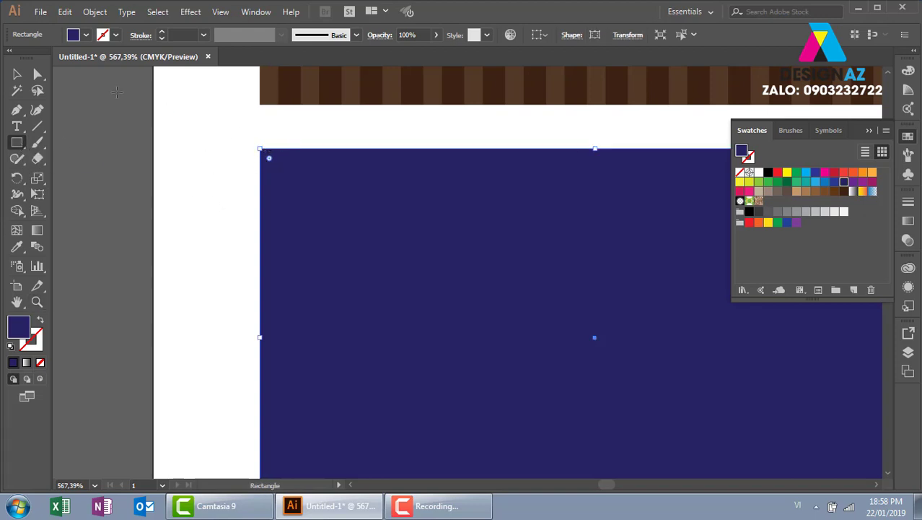
ctrl+click(138, 131)
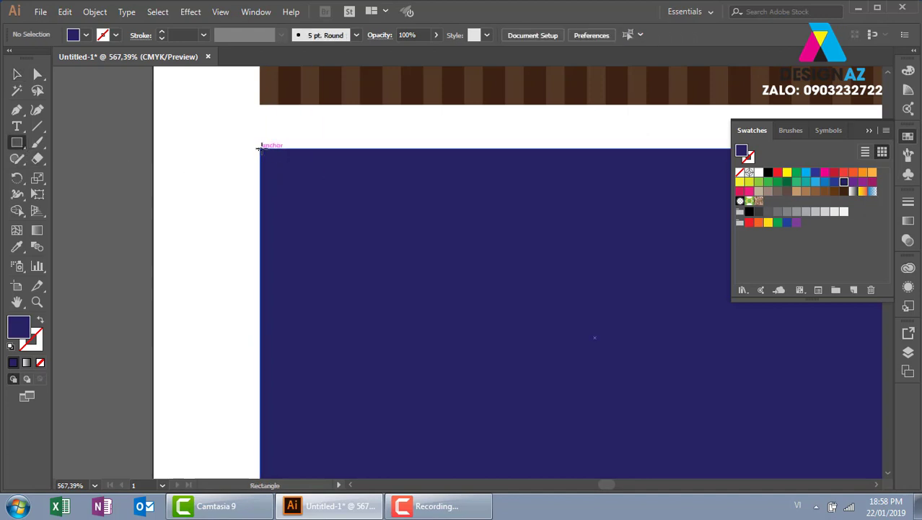
drag(259, 148, 319, 228)
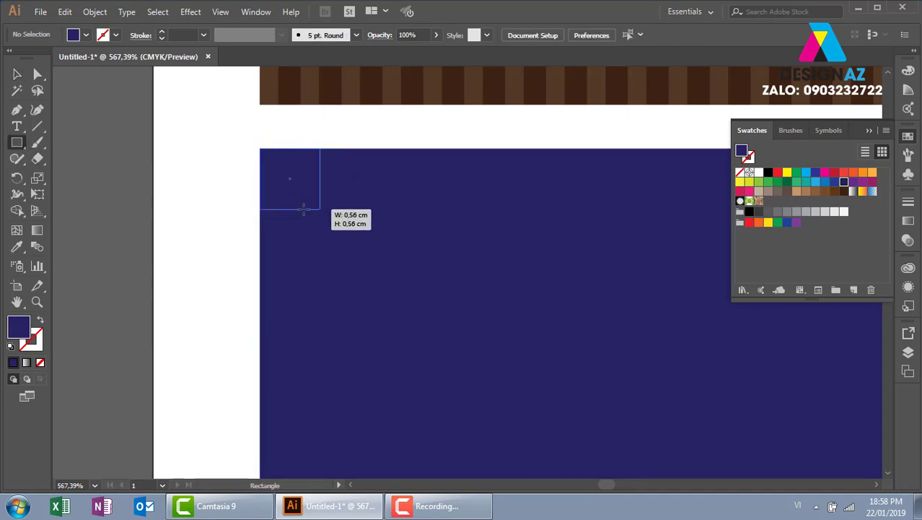
drag(318, 228, 330, 216)
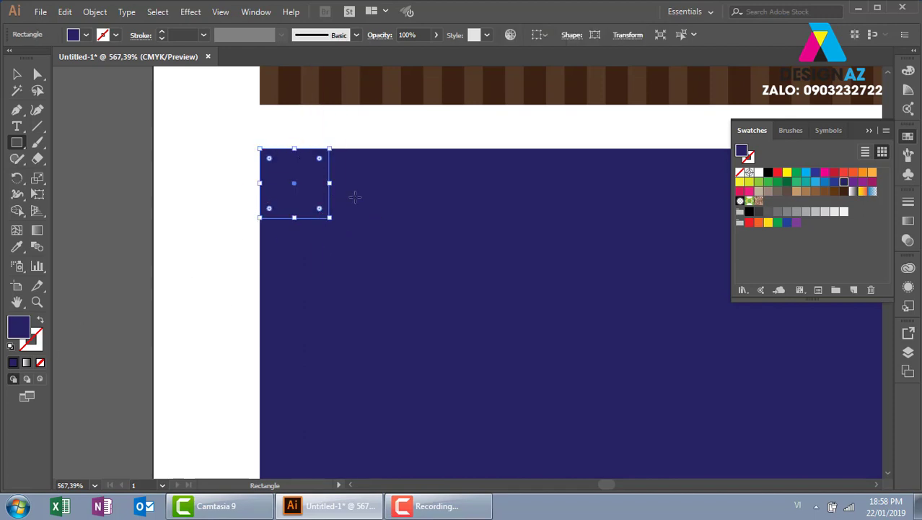
click(757, 172)
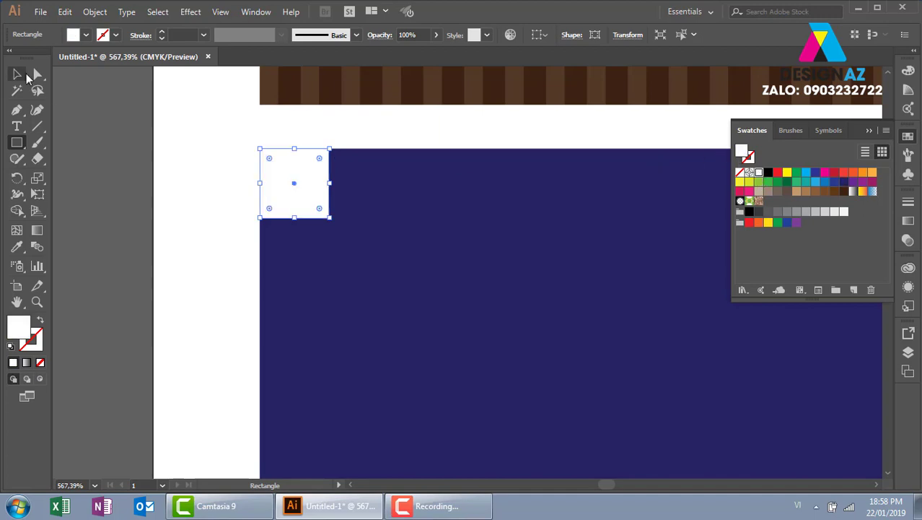
click(16, 75)
click(179, 234)
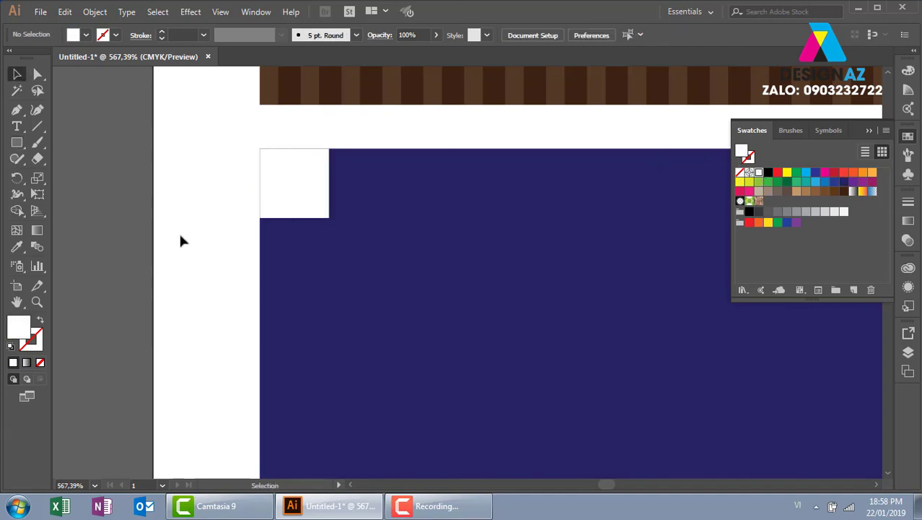
- Copy the white square to its right at 80% opacity
click(297, 181)
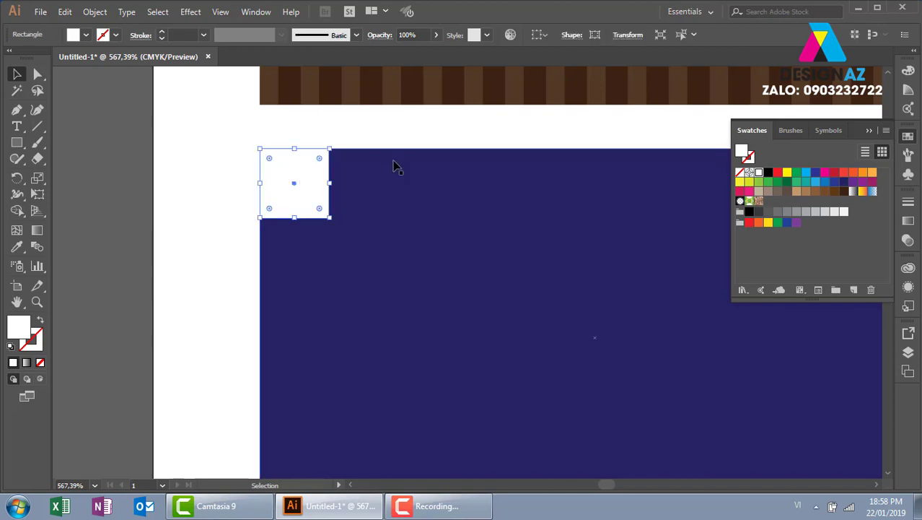
click(174, 193)
drag(281, 193, 351, 193)
click(409, 34)
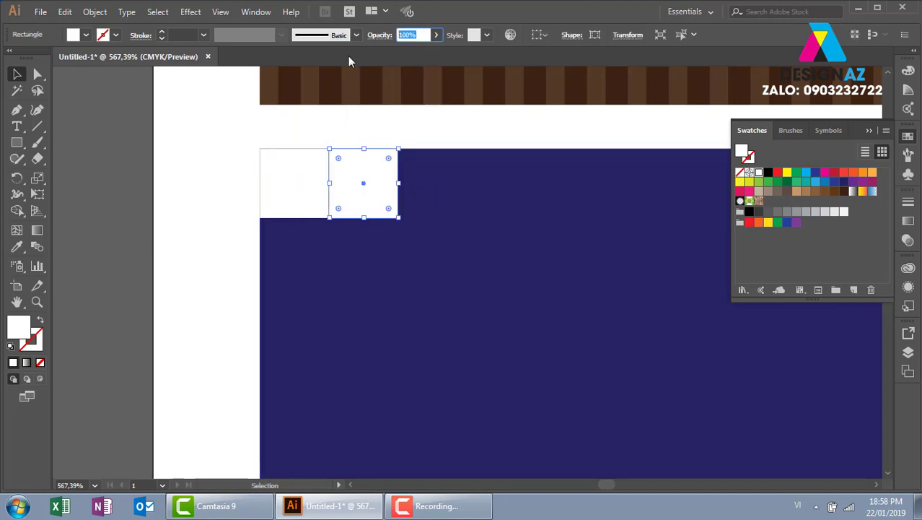
text(80)
key(Return)
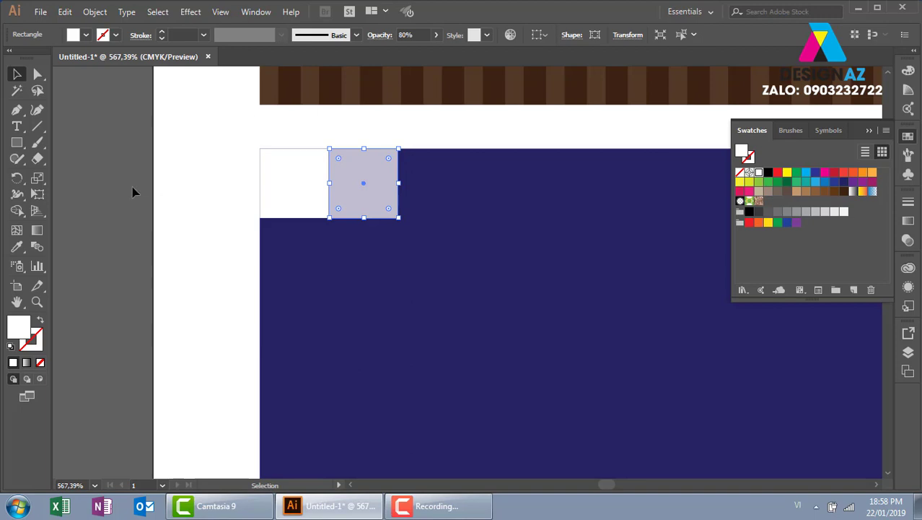
click(133, 192)
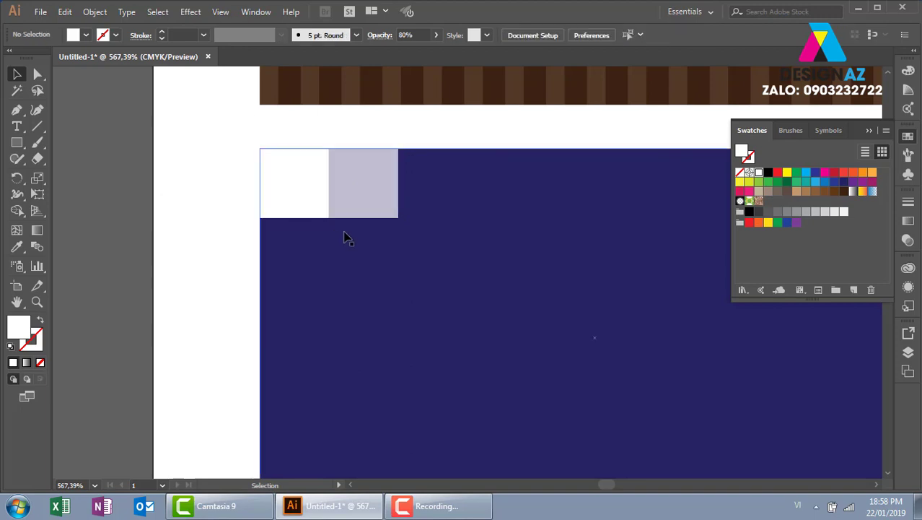
- Add square copies below and beside it at 60% opacity, repeating the copy
drag(365, 189, 306, 272)
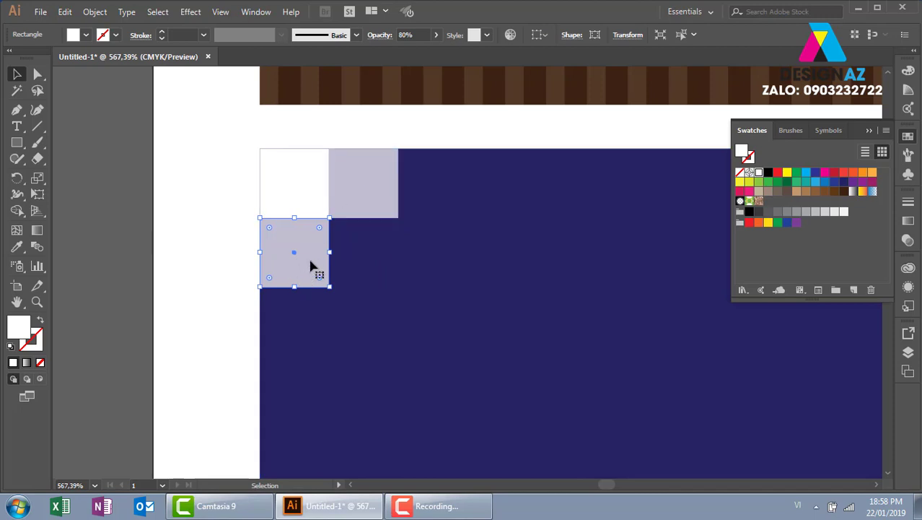
click(178, 186)
drag(381, 182, 452, 173)
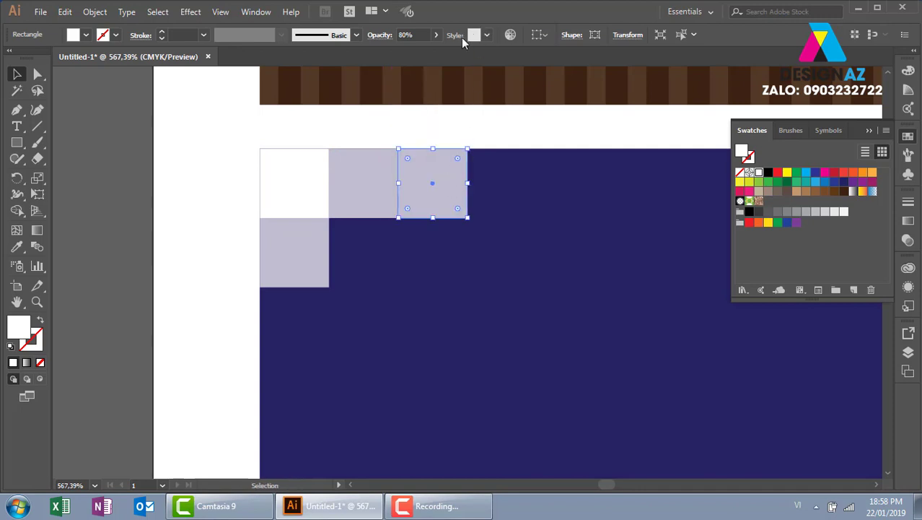
click(411, 36)
text(6)
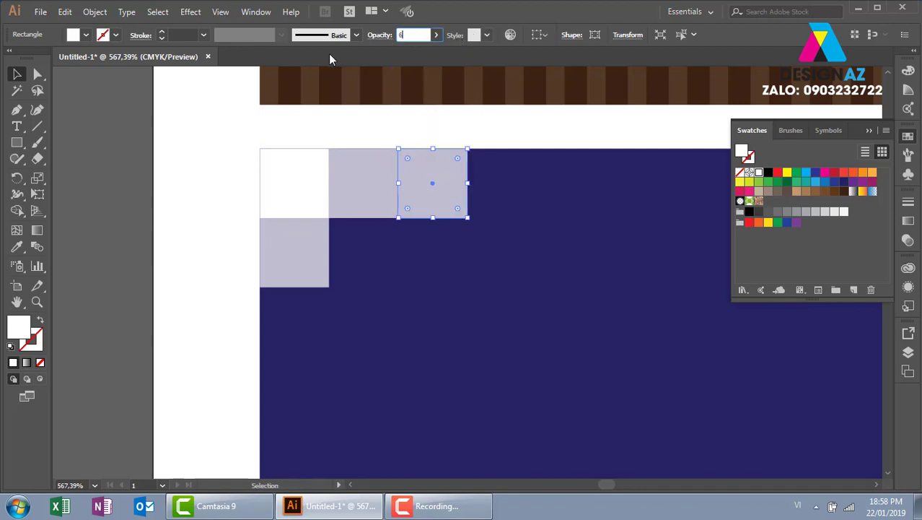
text(0)
key(Return)
click(204, 209)
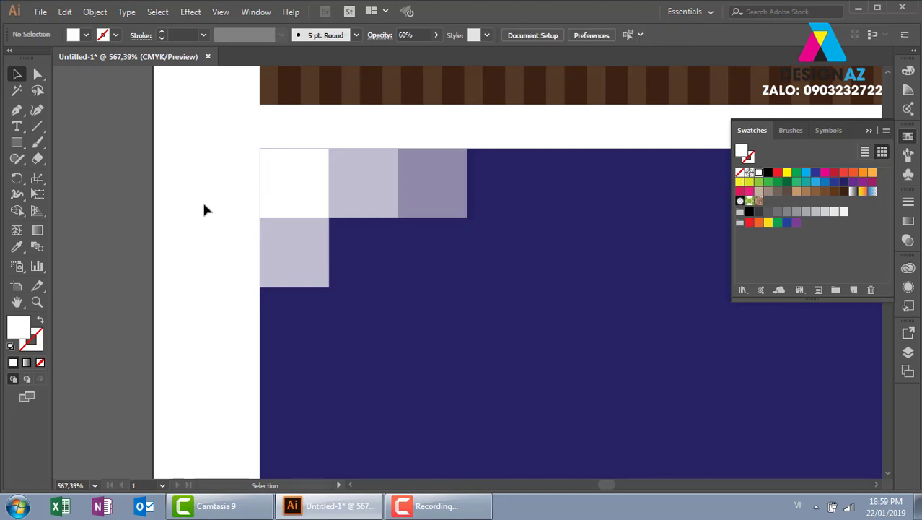
drag(437, 204, 376, 257)
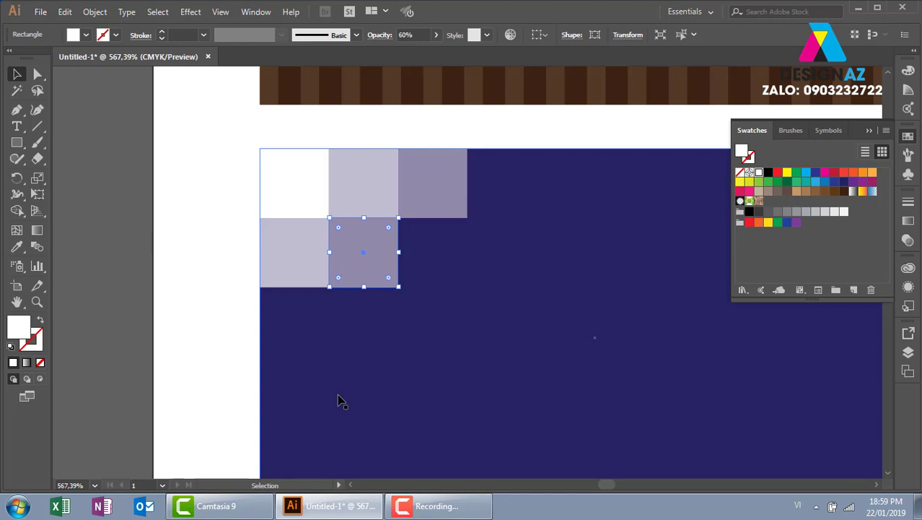
key(ctrl+d)
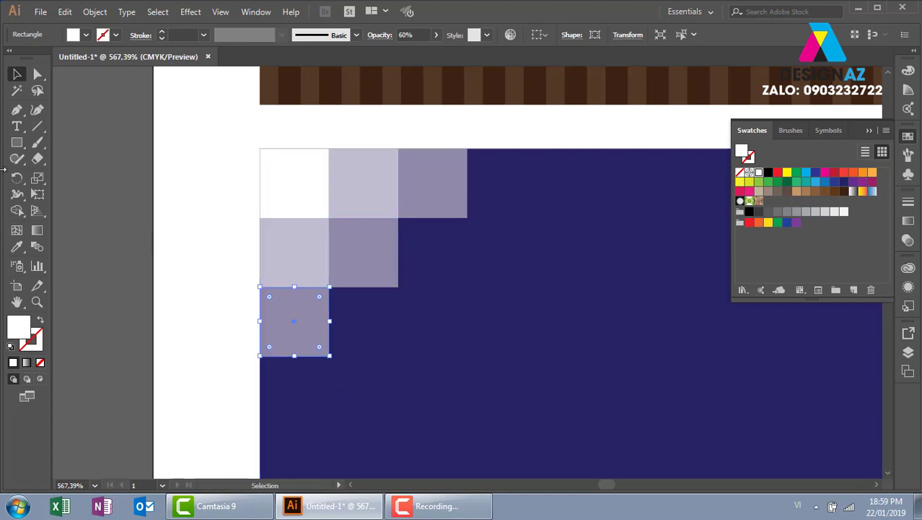
- Add a 40% square one row lower and repeat it diagonally up-right
click(245, 302)
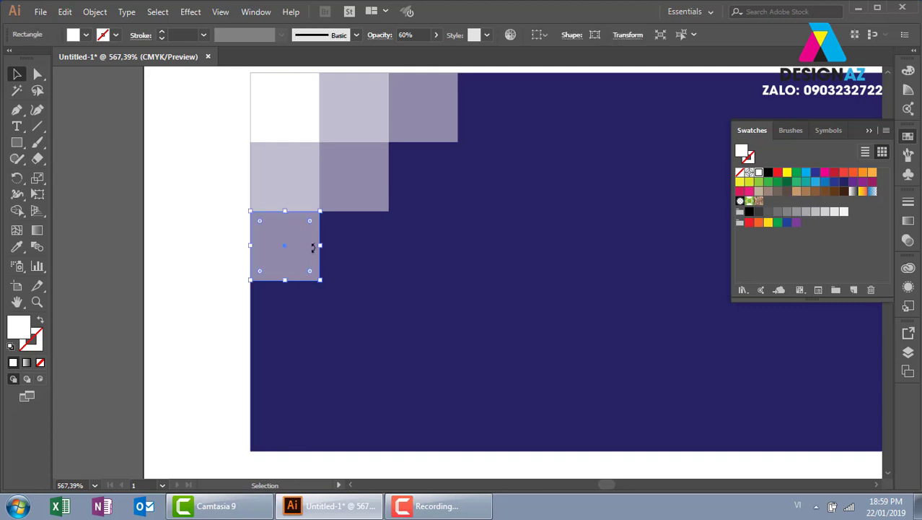
drag(310, 247, 312, 307)
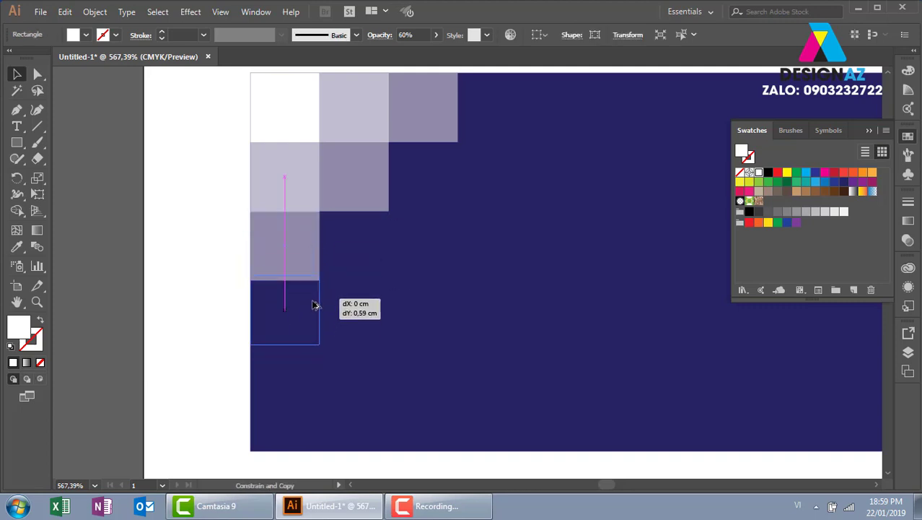
drag(312, 307, 314, 306)
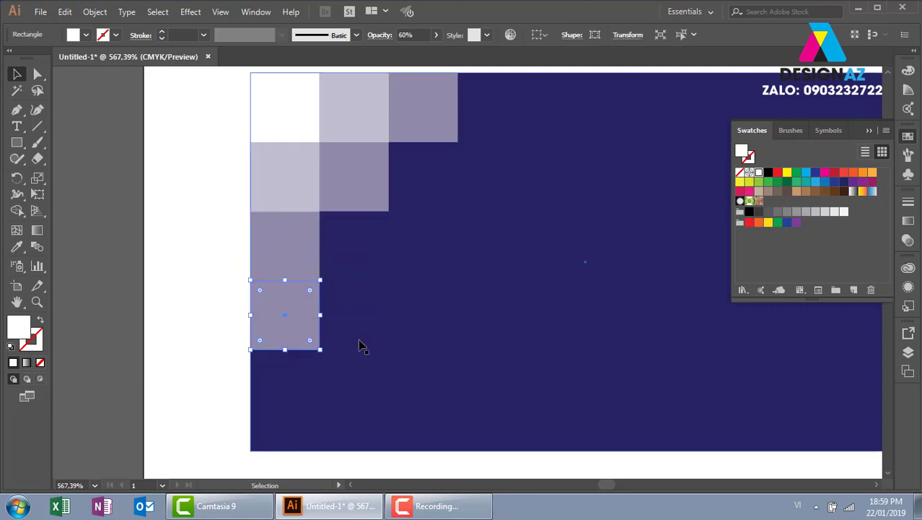
click(416, 35)
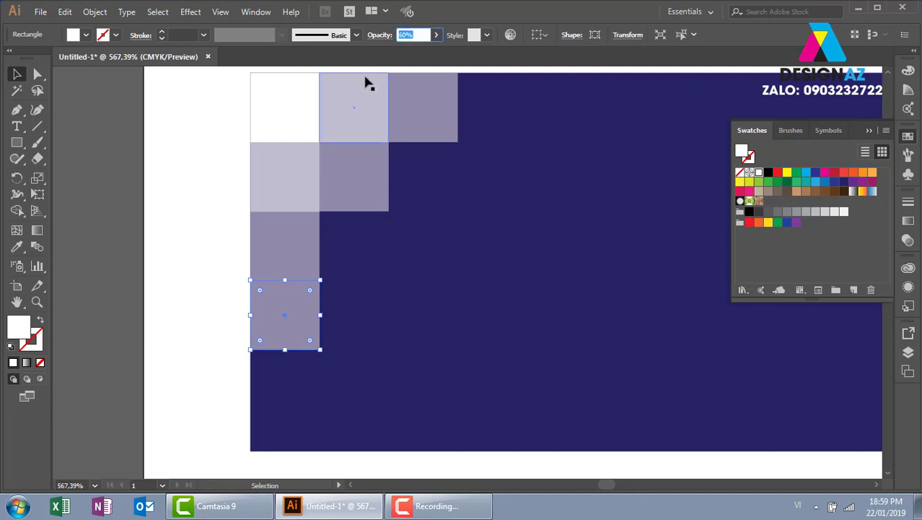
text(40)
key(Return)
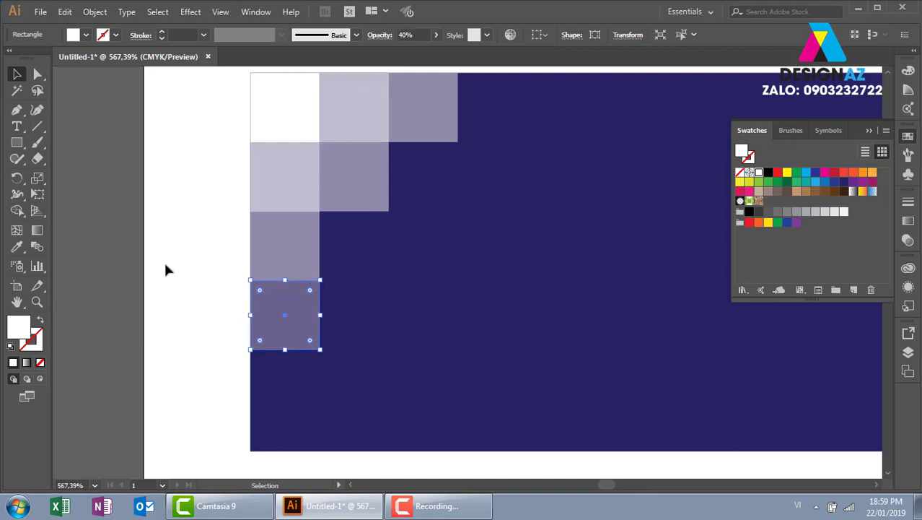
click(165, 268)
drag(288, 330, 355, 261)
key(ctrl+d)
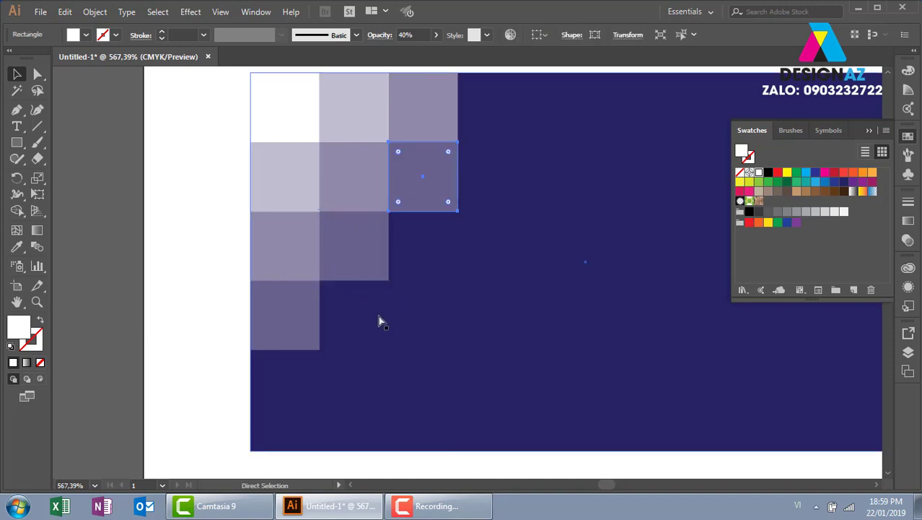
key(ctrl+d)
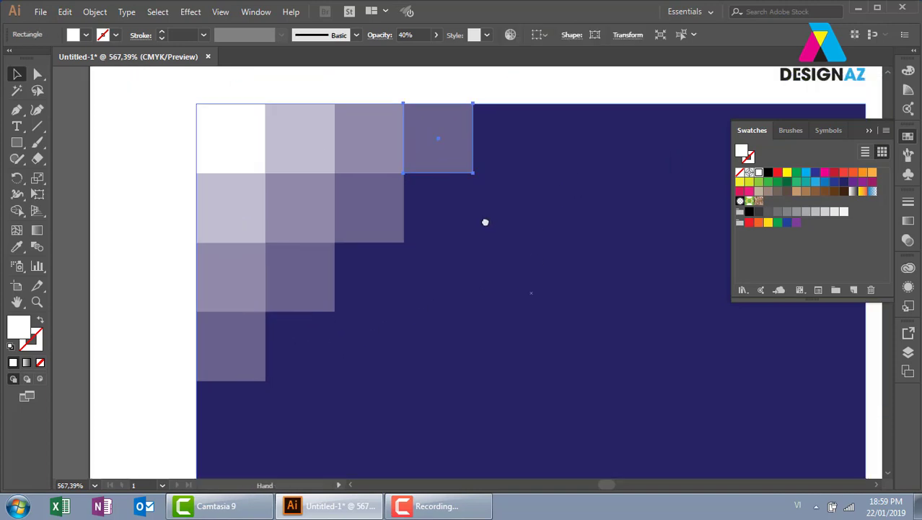
click(496, 89)
- Add a 20% square in the top row and repeat it diagonally down-left
drag(456, 167, 526, 168)
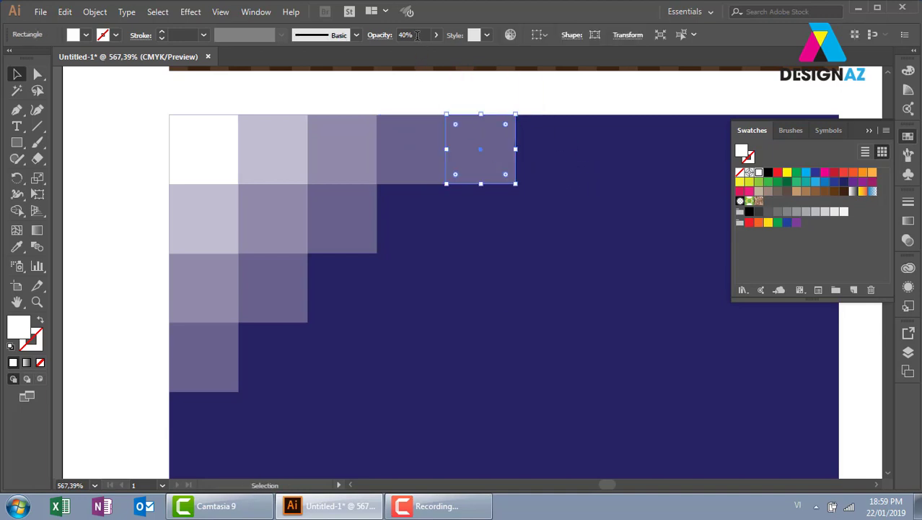
click(416, 35)
text(2)
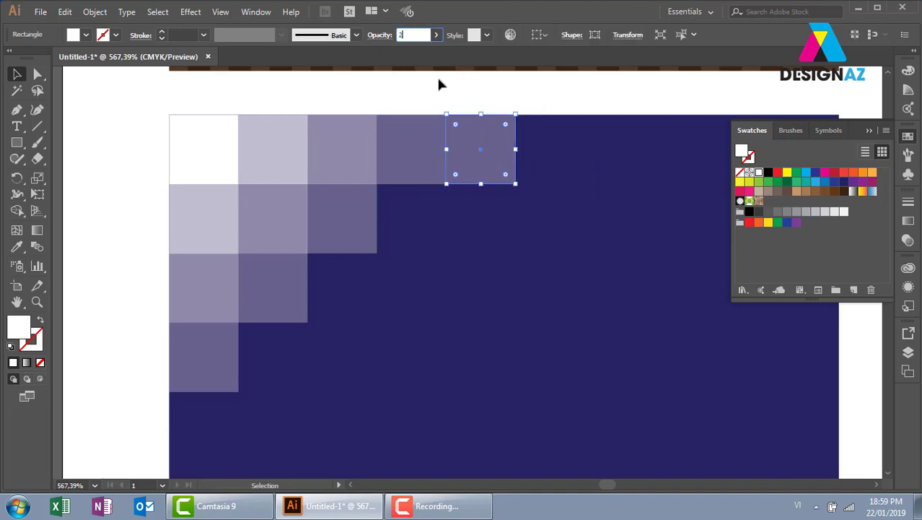
text(0)
key(Return)
click(553, 87)
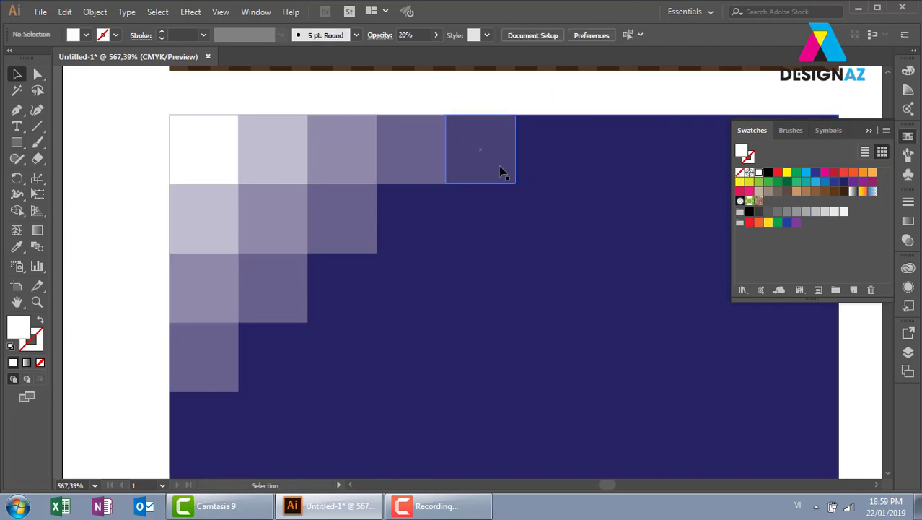
drag(500, 166, 430, 233)
key(ctrl+d)
key(ctrl+d)
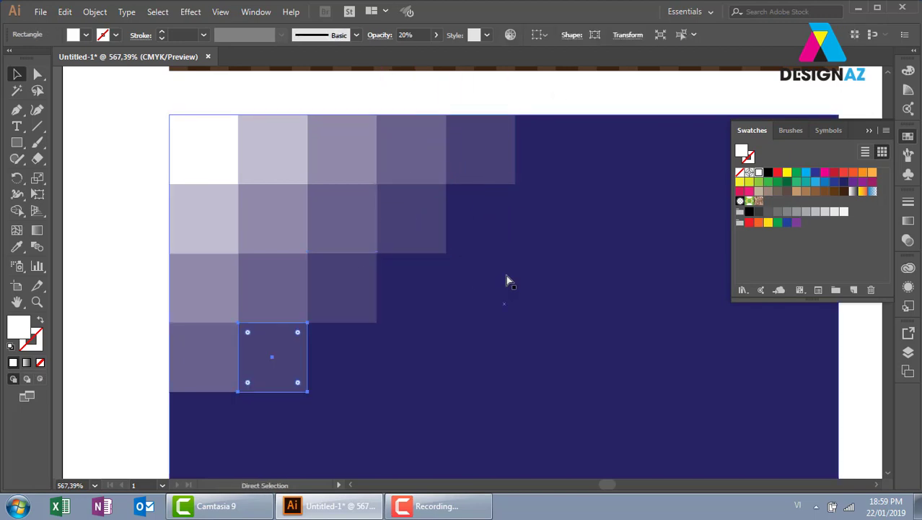
key(ctrl+d)
drag(450, 343, 498, 217)
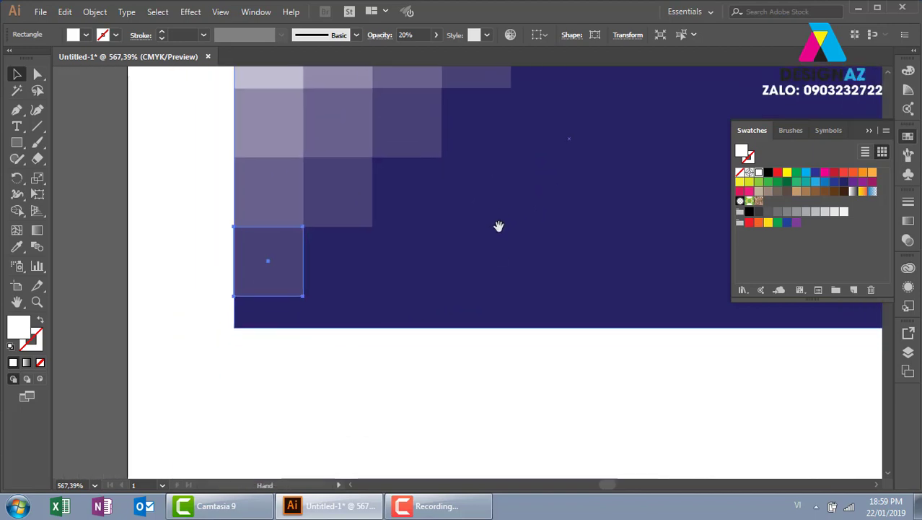
- Copy a square one slot down and set its opacity to 10%
click(205, 335)
drag(287, 268, 294, 334)
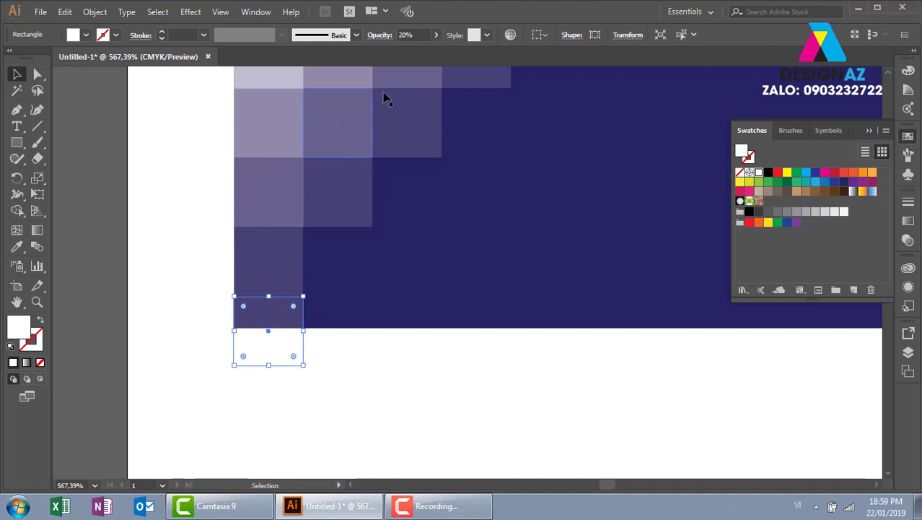
click(408, 35)
text(0)
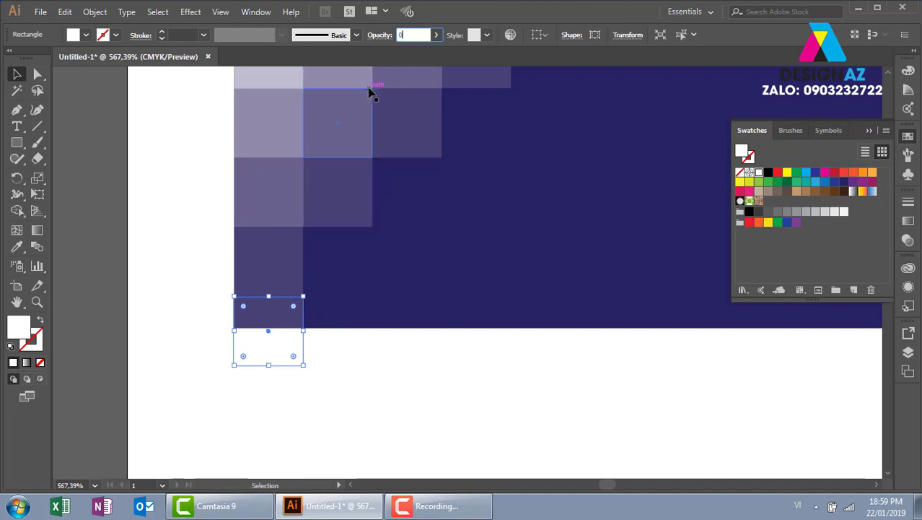
key(Return)
click(159, 306)
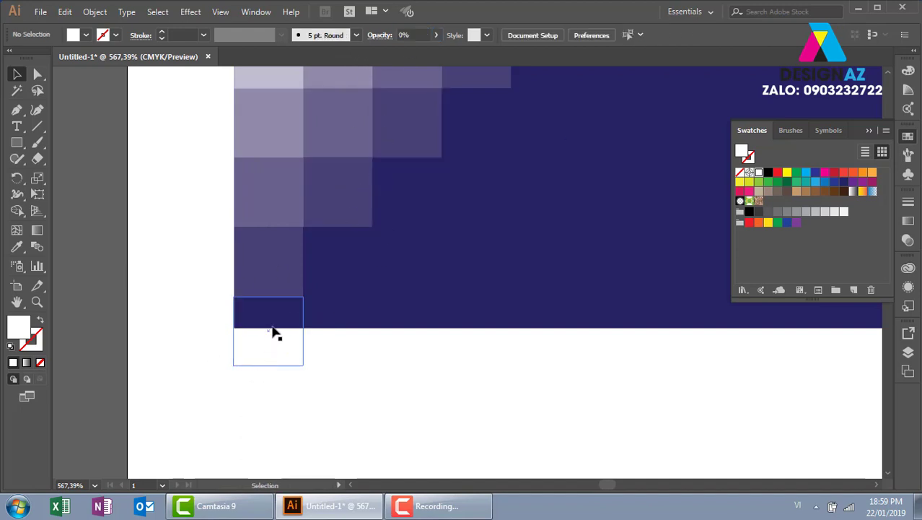
click(290, 319)
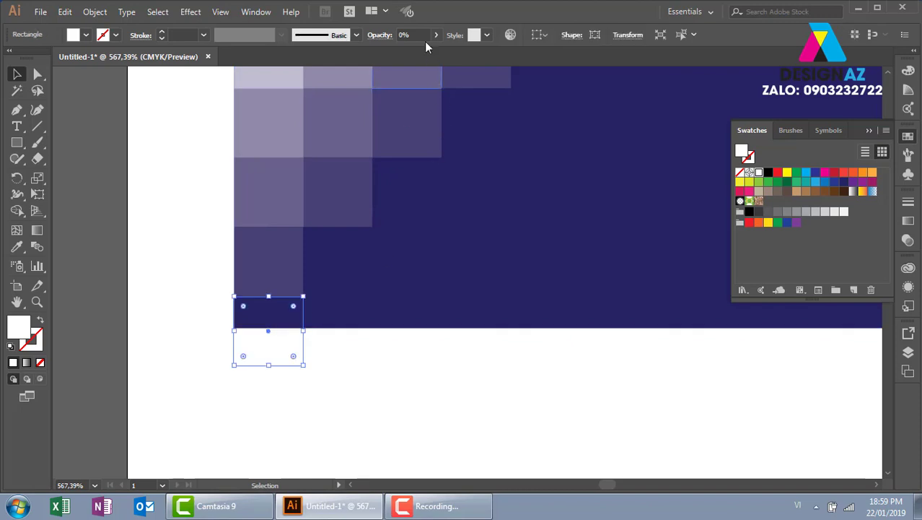
text(10)
key(Return)
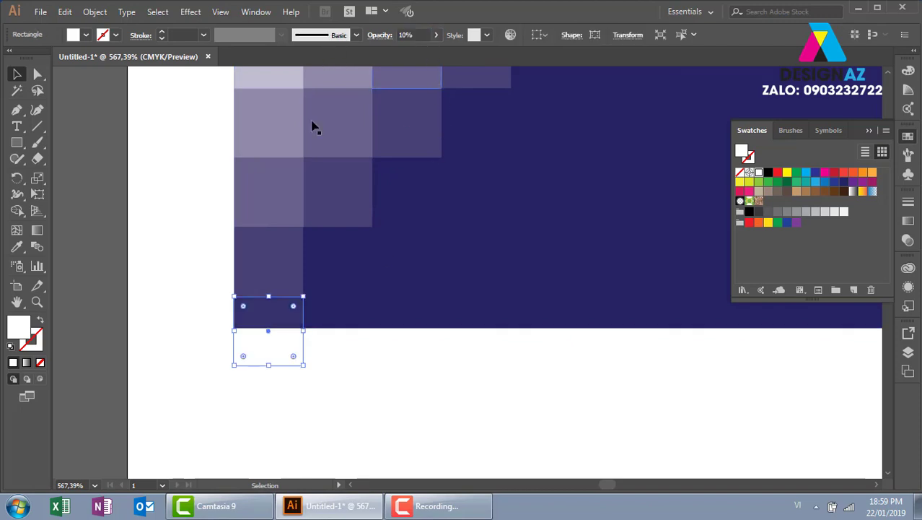
- Repeat the 10% square diagonally up-right to finish the fading mosaic
click(138, 280)
drag(270, 343, 333, 277)
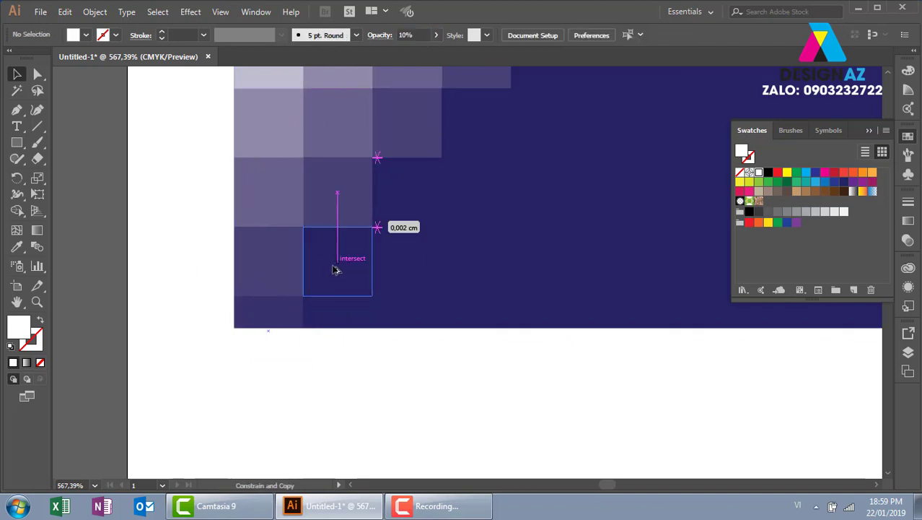
key(ctrl+d)
key(ctrl+d)
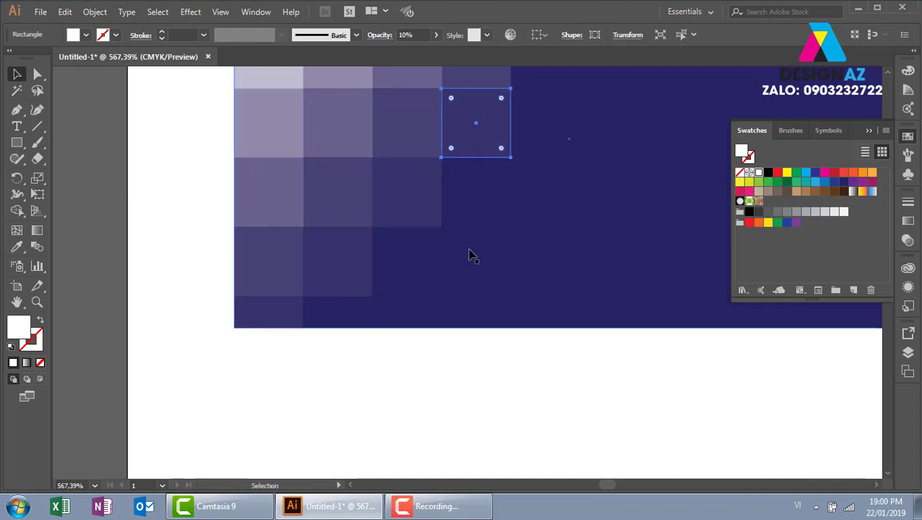
drag(499, 275, 422, 395)
key(ctrl+d)
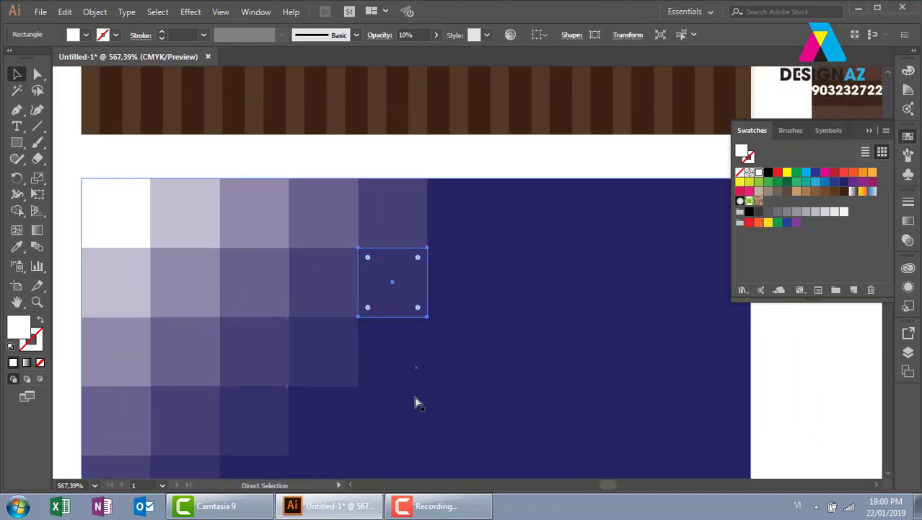
key(ctrl+d)
key(ctrl+minus)
key(ctrl+minus)
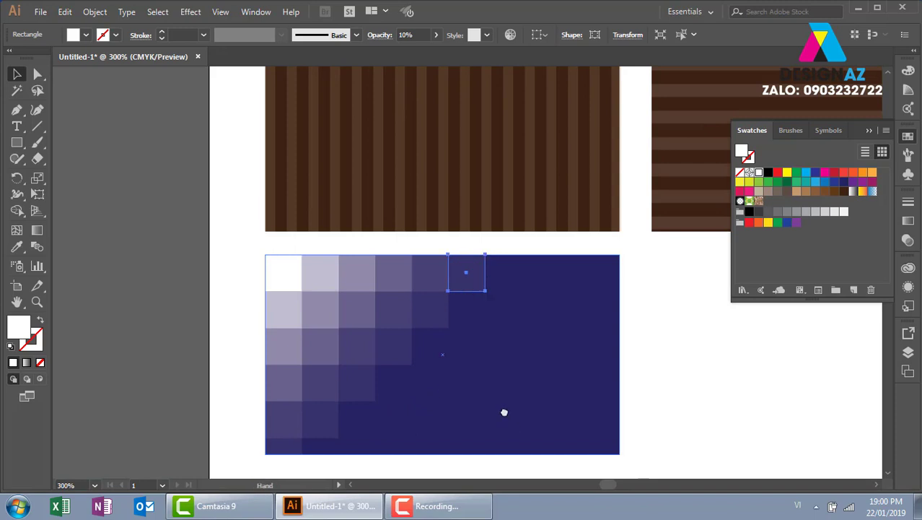
- Frame the navy card and select several of the mosaic's top-row squares
drag(505, 412, 502, 387)
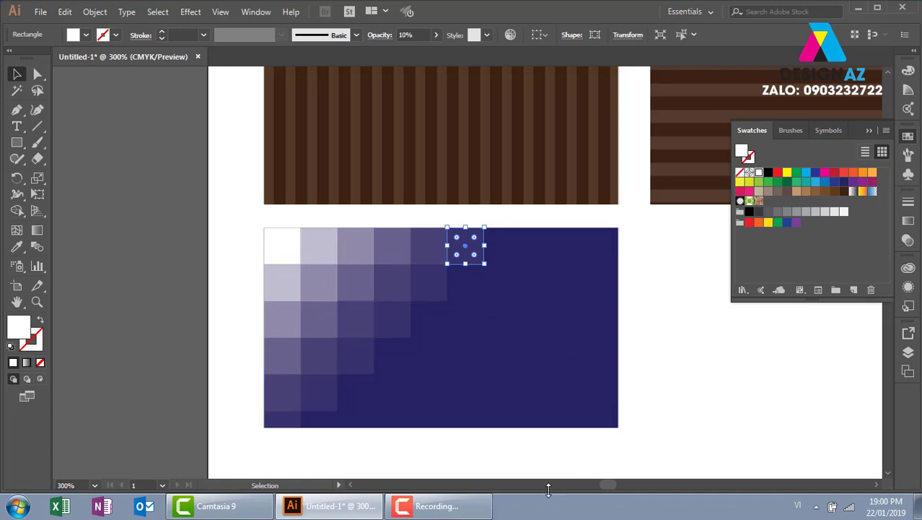
click(202, 281)
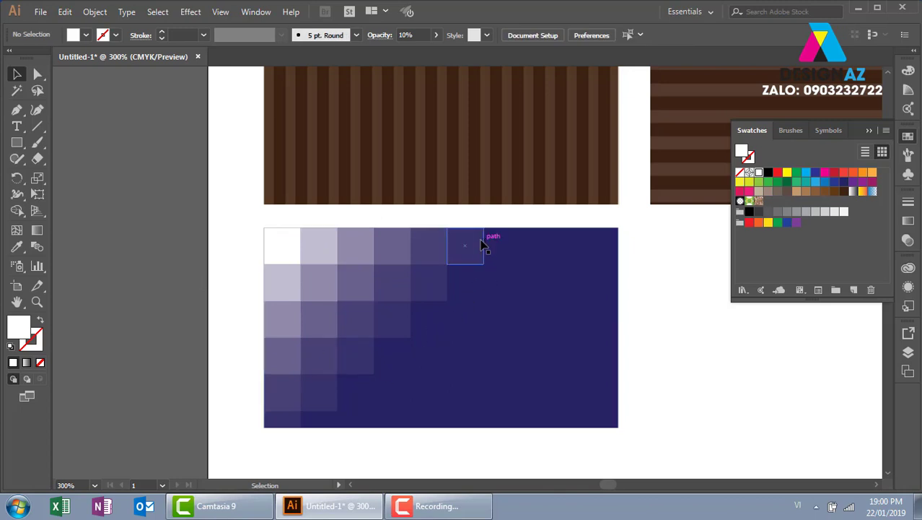
click(477, 250)
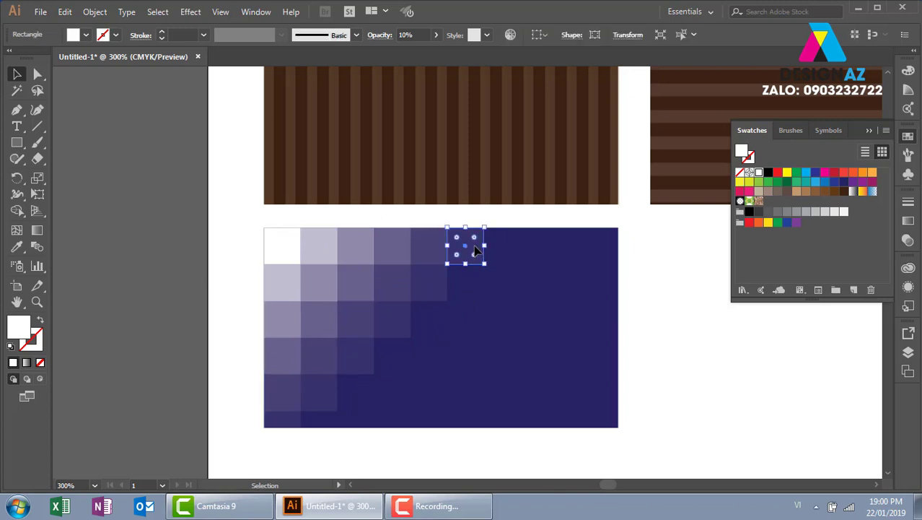
shift+click(427, 248)
shift+click(395, 258)
shift+click(353, 254)
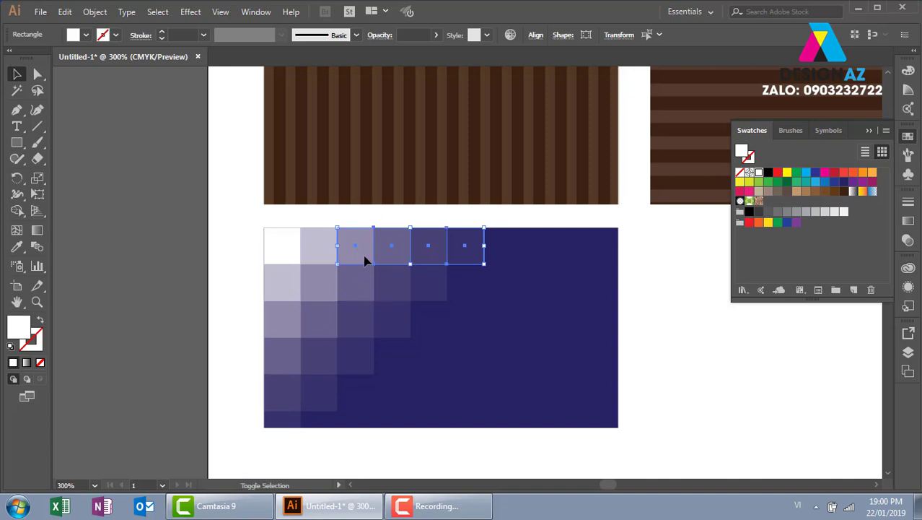
shift+click(364, 258)
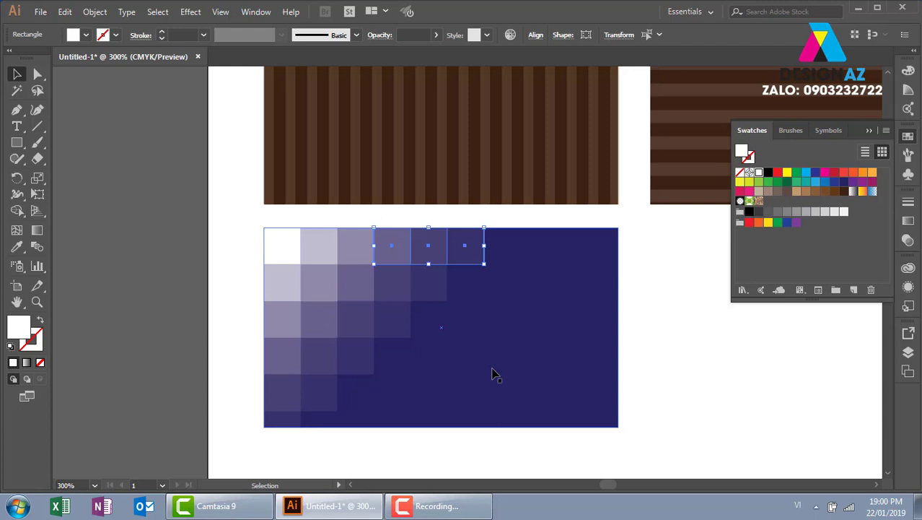
- Select all mosaic squares except the navy card and scale them down to about 2.93 cm
drag(414, 386, 406, 342)
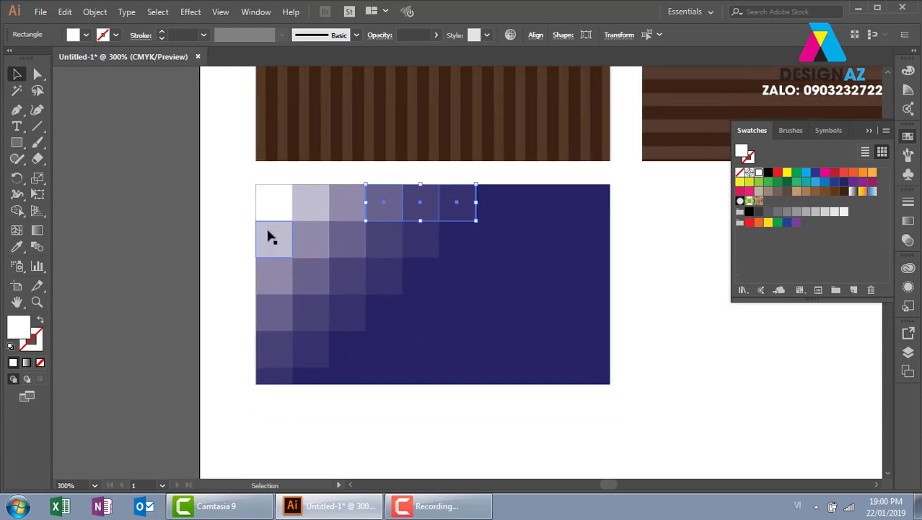
drag(212, 172, 660, 444)
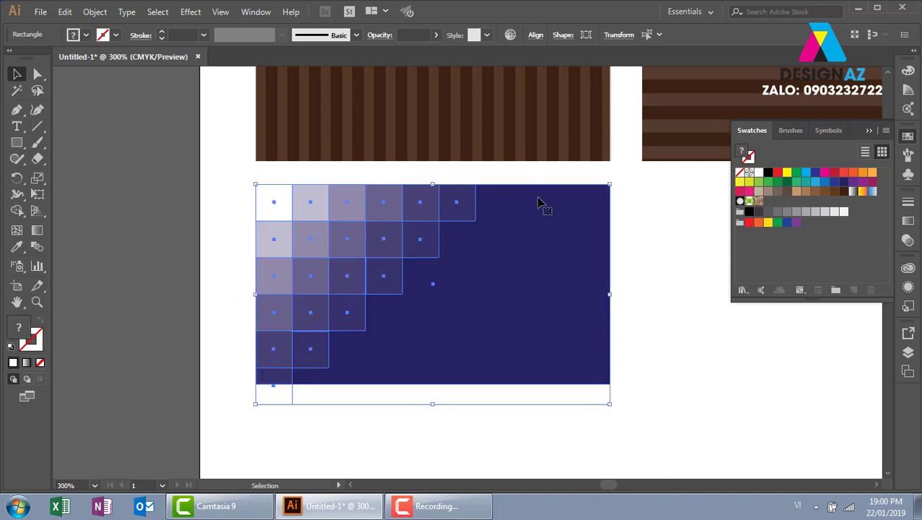
shift+click(586, 304)
shift+click(590, 280)
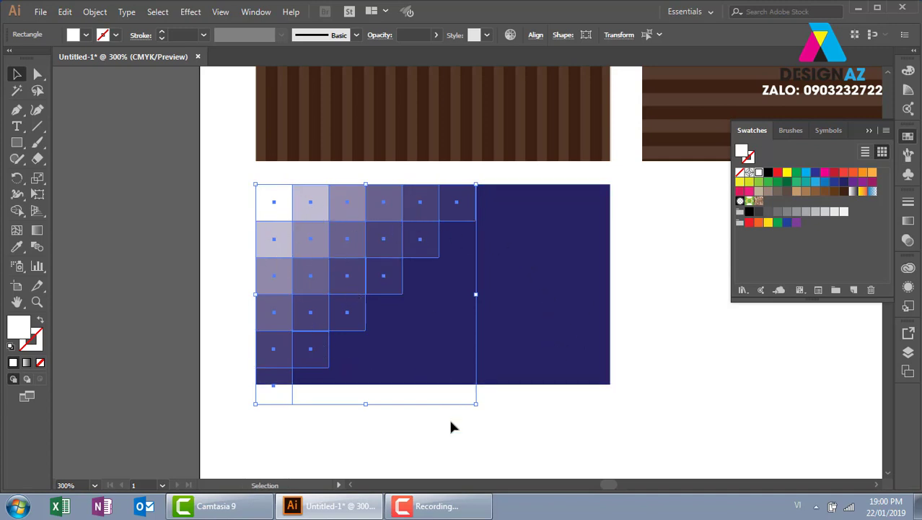
drag(478, 405, 404, 323)
click(667, 357)
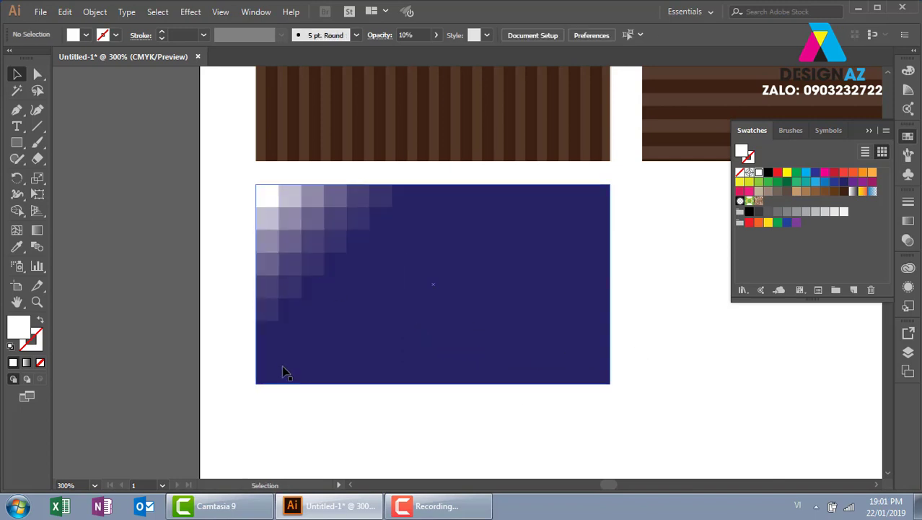
- Zoom into the mosaic and move the bottom-left square down one cell at 5% opacity
key(z)
mouse_move(225, 177)
mouse_down()
mouse_move(416, 360)
mouse_move(532, 419)
mouse_up()
key(v)
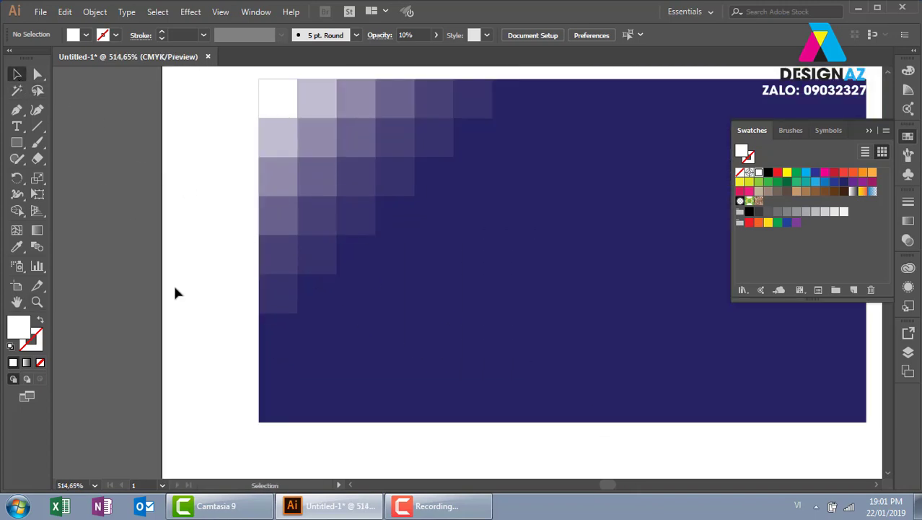
click(294, 309)
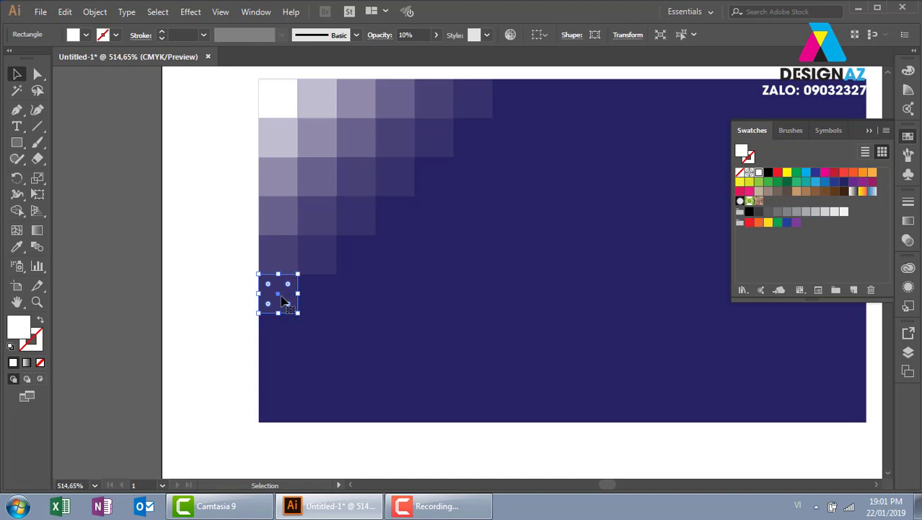
drag(291, 295, 282, 336)
text(5)
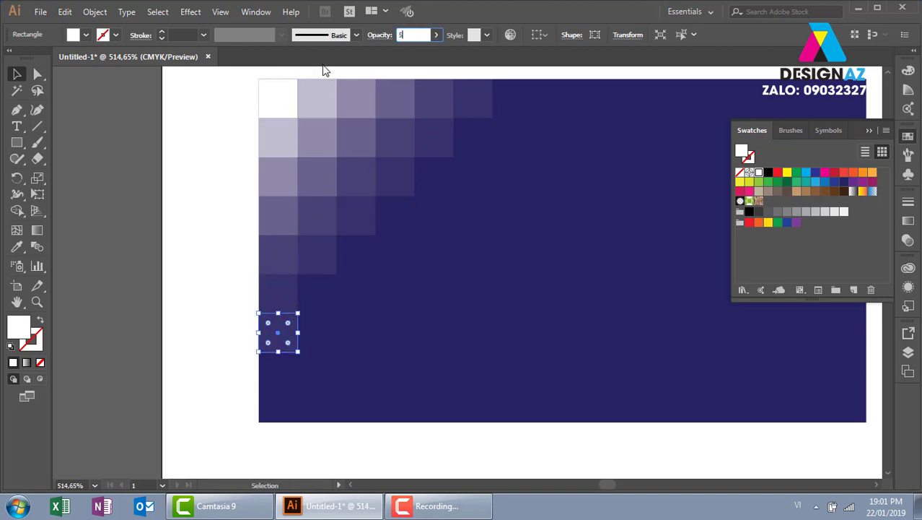
key(Return)
click(185, 247)
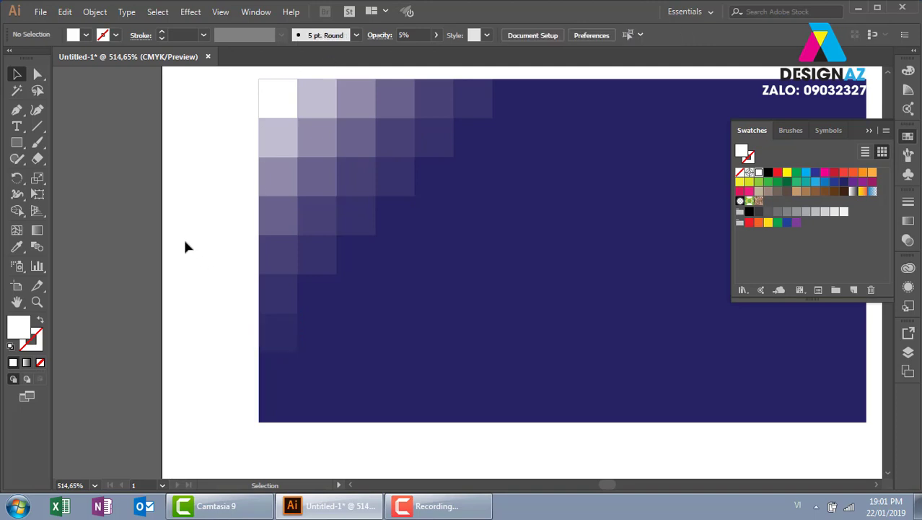
- Copy the faint square diagonally up-right three times, then zoom back out to 300%
drag(286, 348, 326, 315)
key(ctrl+d)
key(ctrl+d)
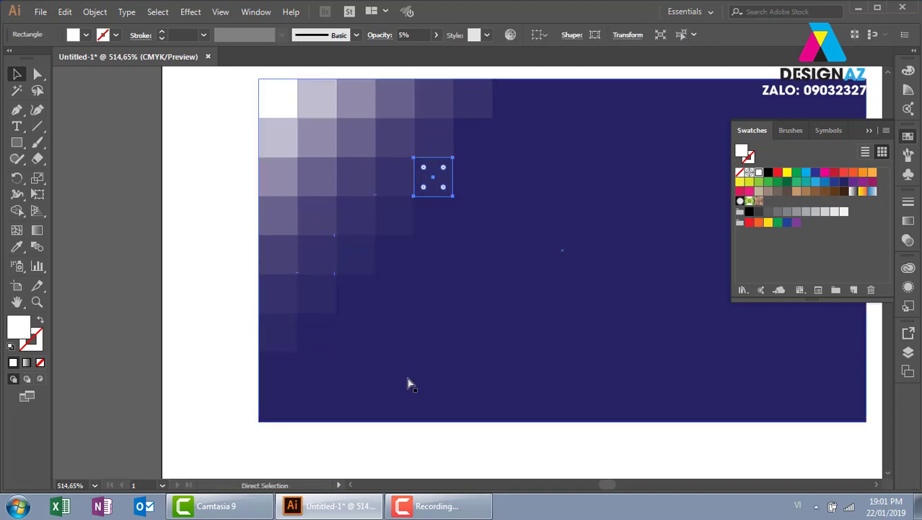
key(ctrl+d)
key(ctrl+d)
click(198, 289)
drag(607, 357, 561, 357)
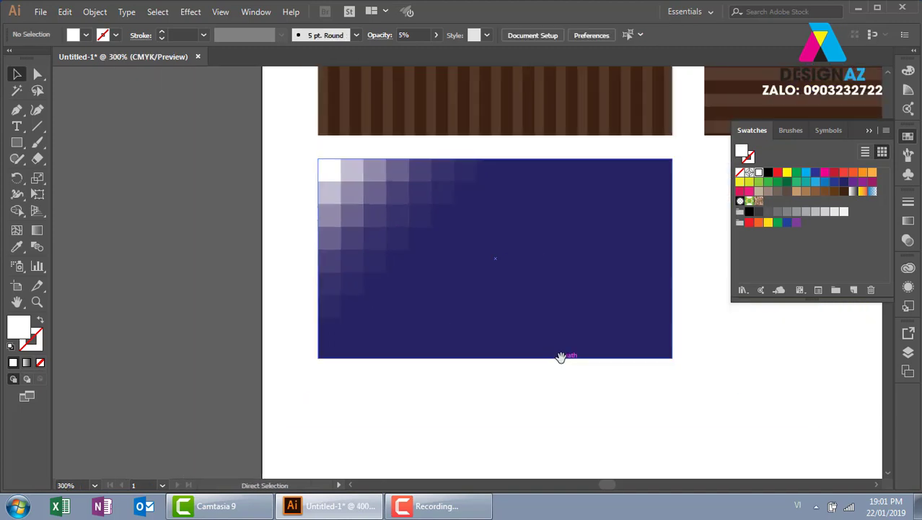
key(ctrl+minus)
drag(541, 389, 370, 417)
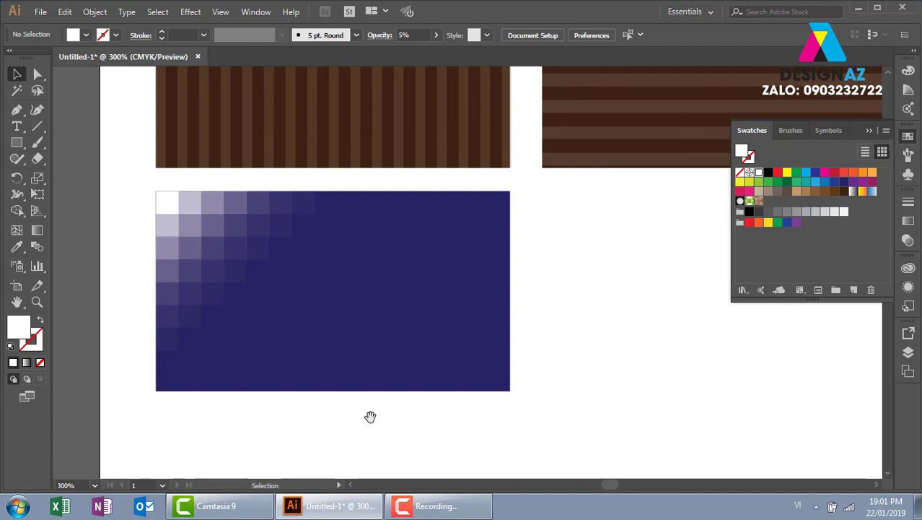
- Duplicate the navy mosaic card into the empty space to its right
drag(593, 303, 409, 311)
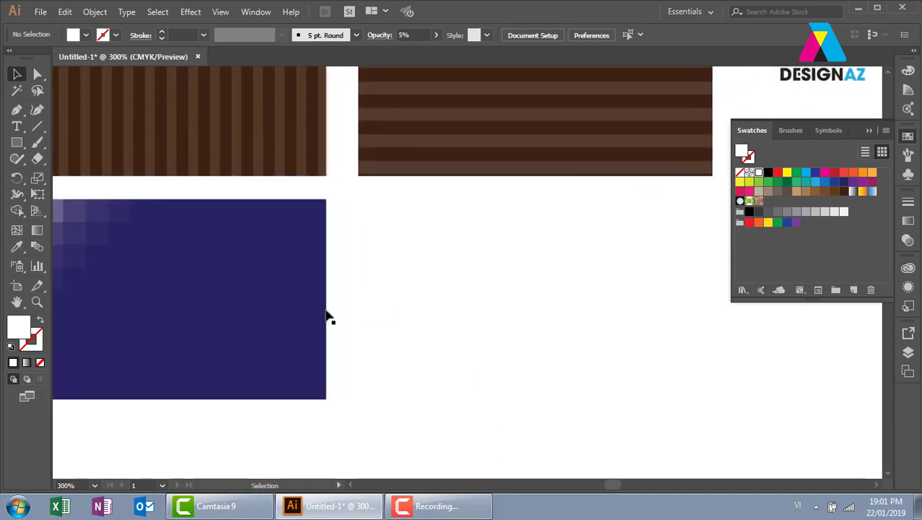
click(182, 325)
drag(154, 326, 543, 336)
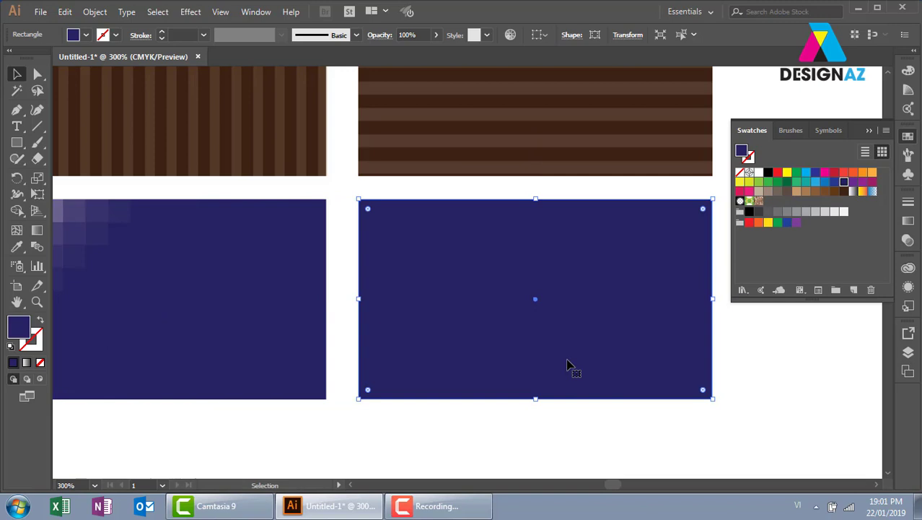
click(732, 378)
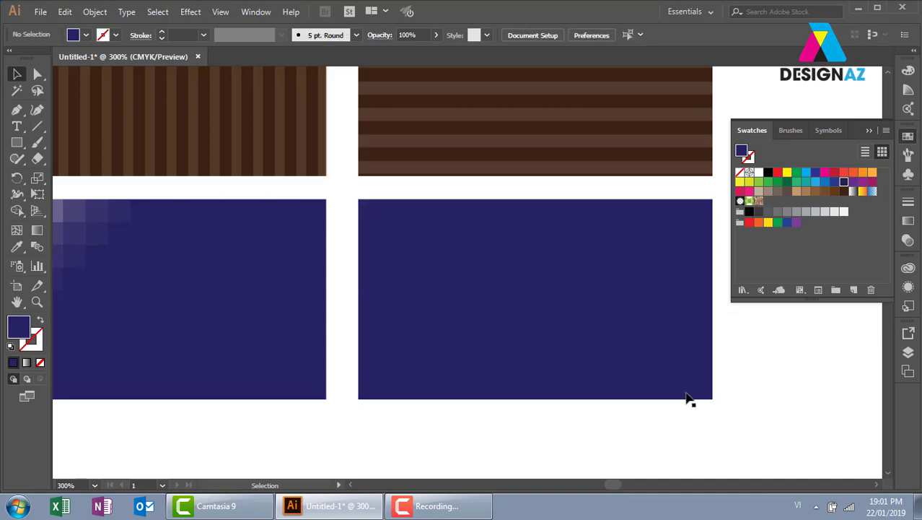
key(a)
click(606, 351)
- Make a white horizontal band at 20% opacity across the new card
key(v)
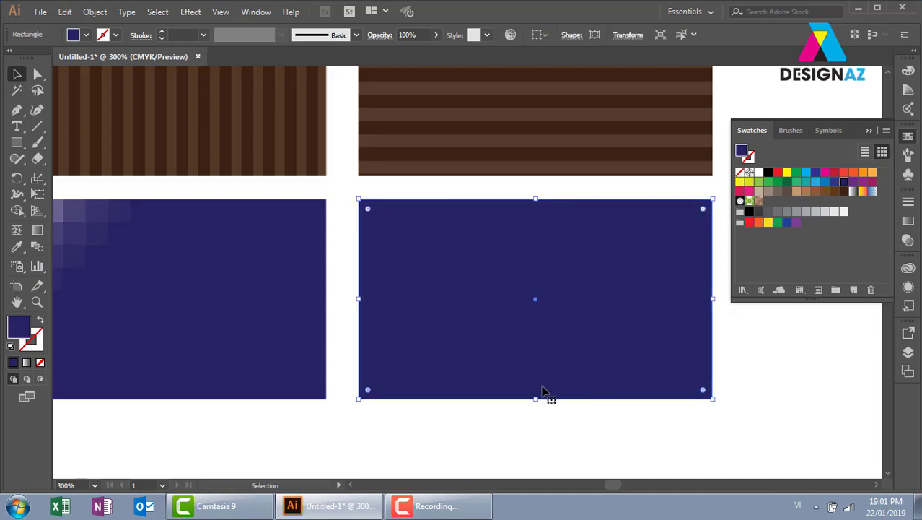
drag(534, 399, 536, 271)
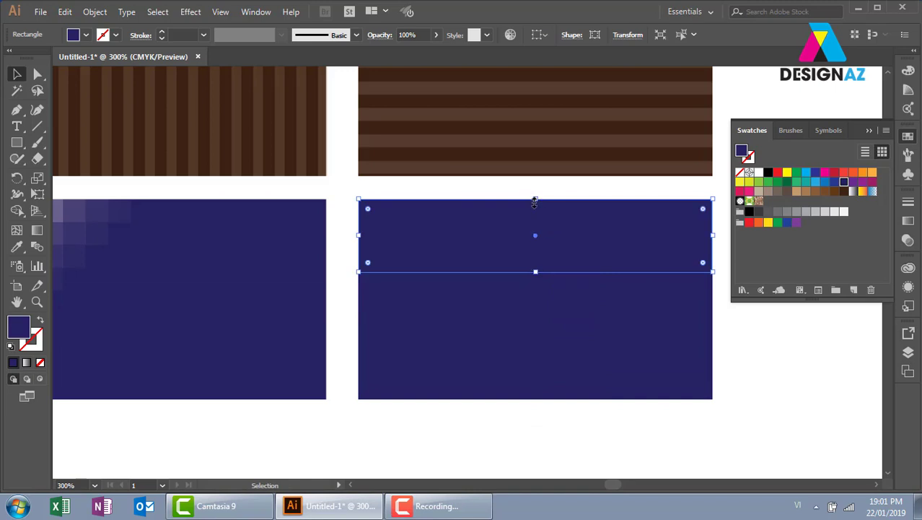
drag(535, 200, 535, 218)
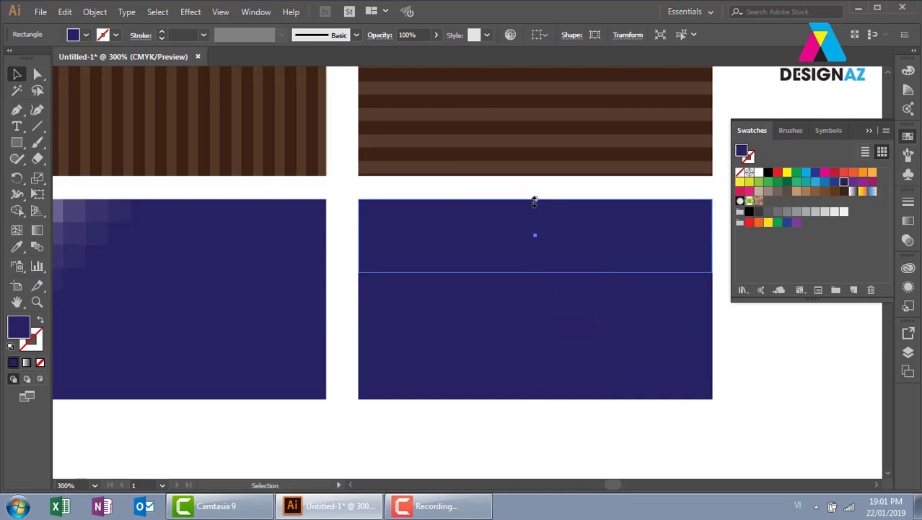
click(759, 173)
click(757, 385)
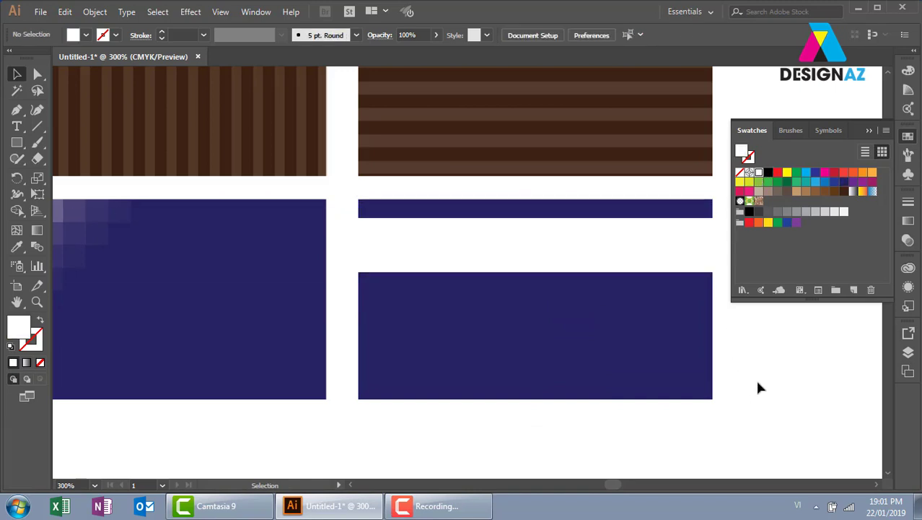
click(626, 241)
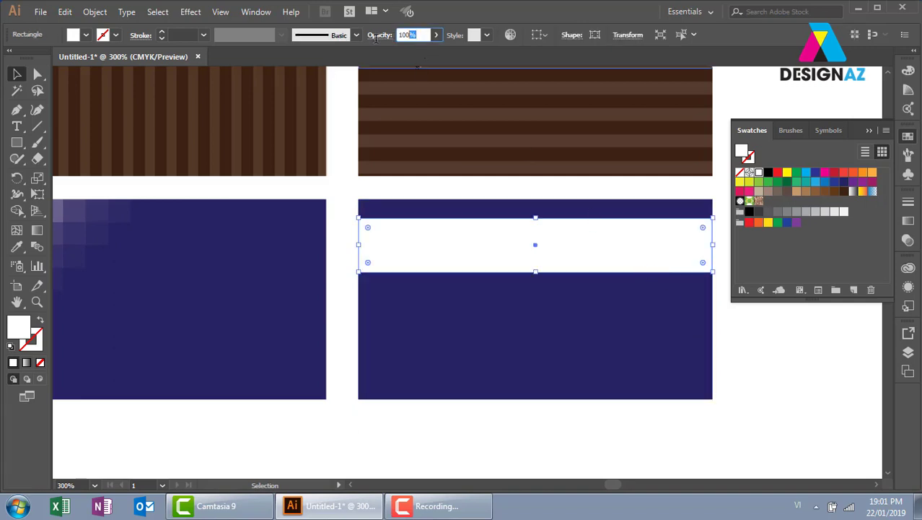
text(20)
key(Return)
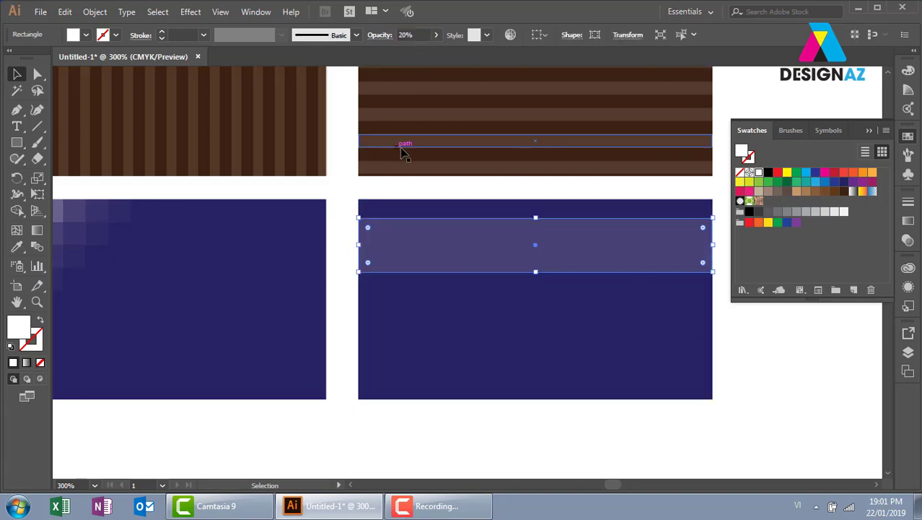
click(783, 384)
- Make a white vertical band at 20% opacity crossing the new card
click(649, 372)
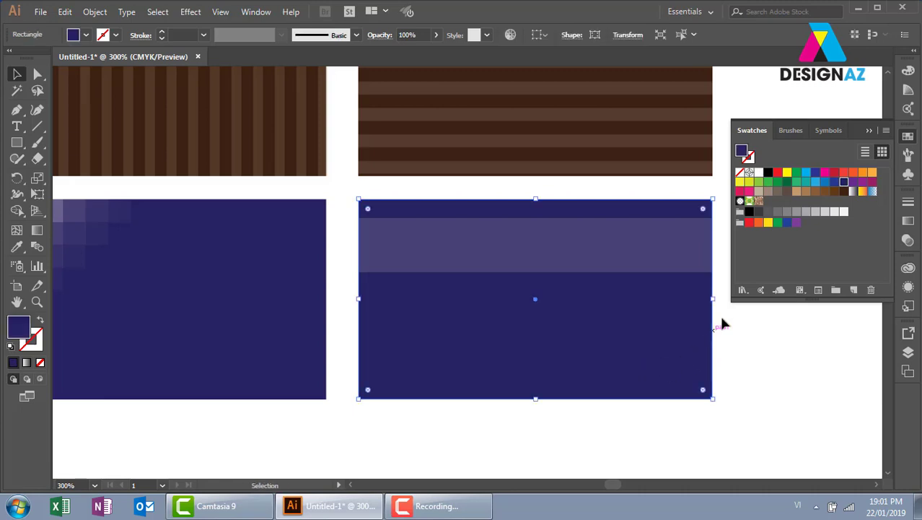
drag(713, 303, 476, 318)
drag(356, 299, 414, 300)
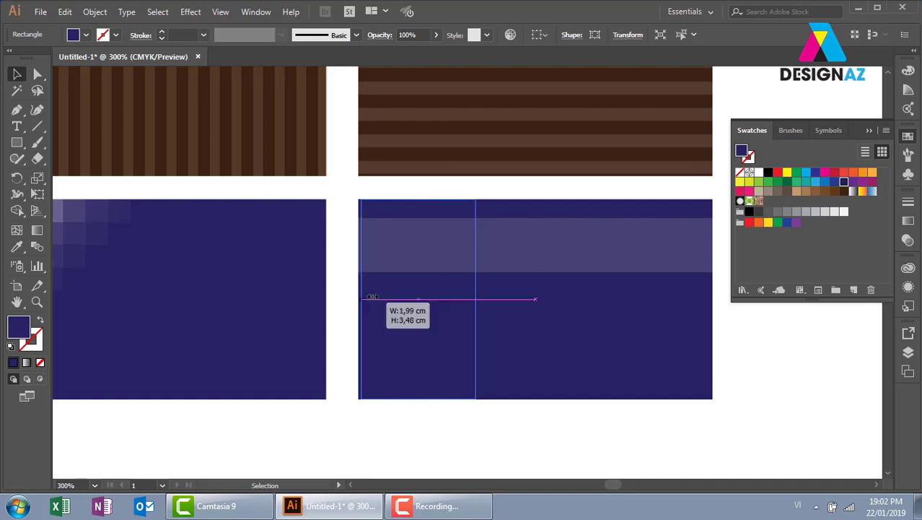
click(759, 173)
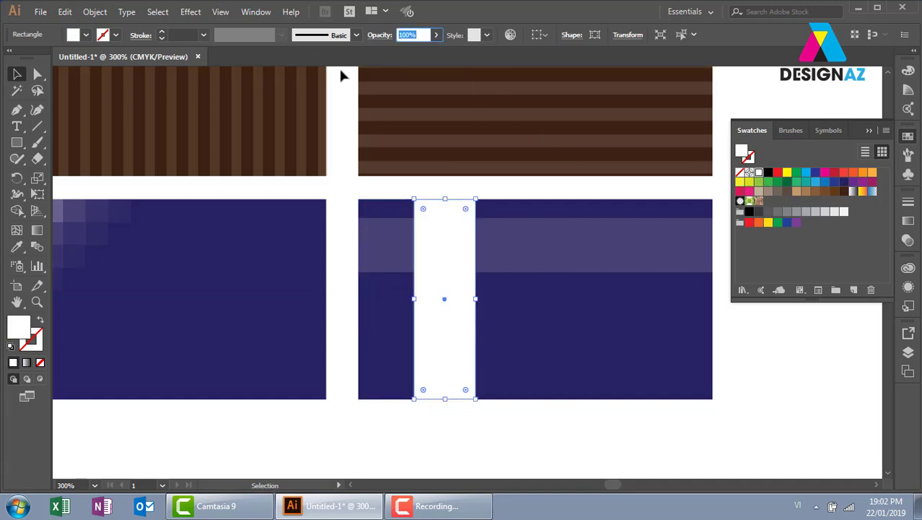
text(20)
key(Return)
click(787, 436)
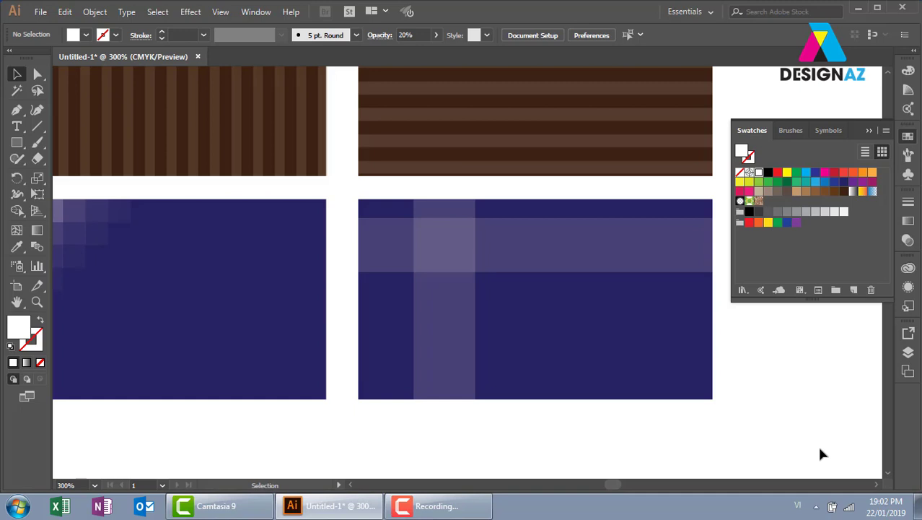
- Lower the translucent vertical strip on the navy plaid swatch to 10% opacity
click(472, 319)
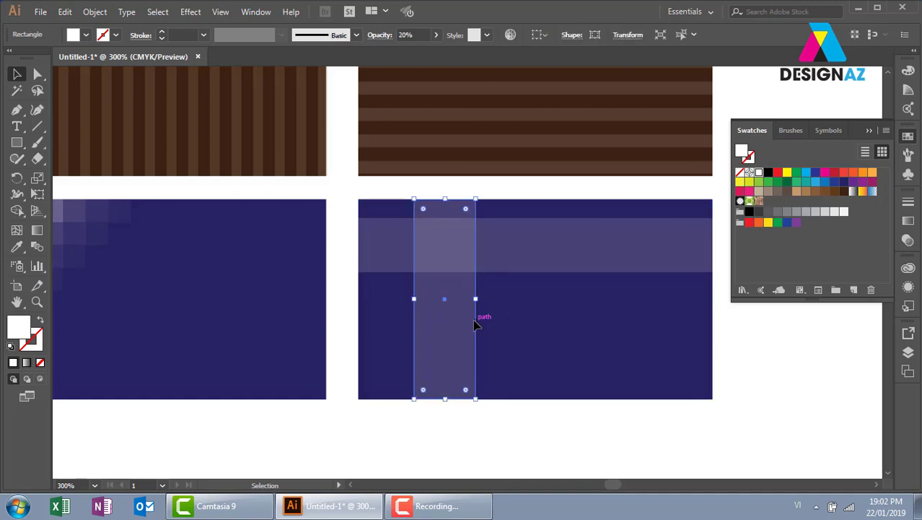
click(424, 34)
text(10)
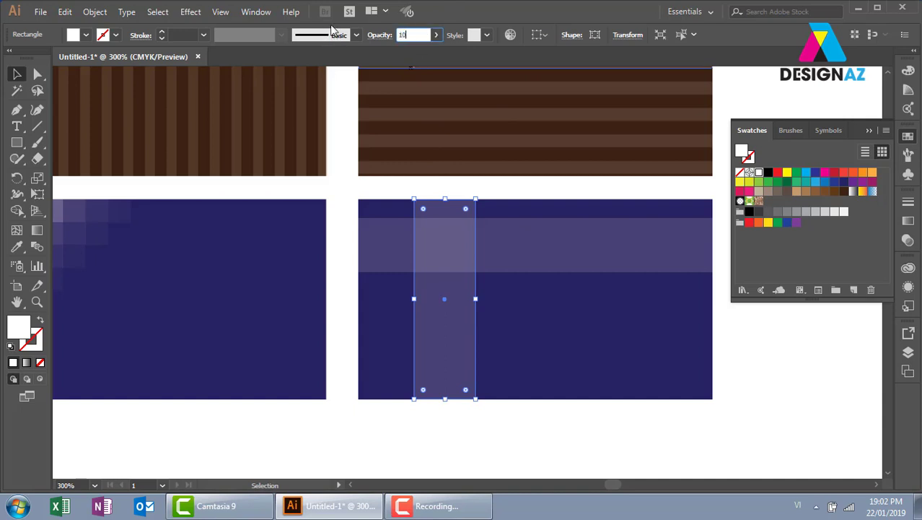
key(Return)
click(808, 402)
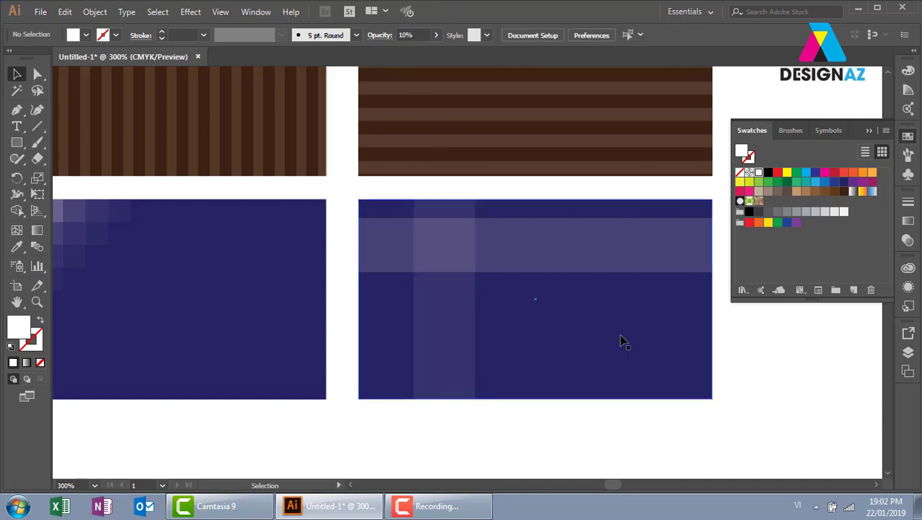
click(597, 259)
click(840, 413)
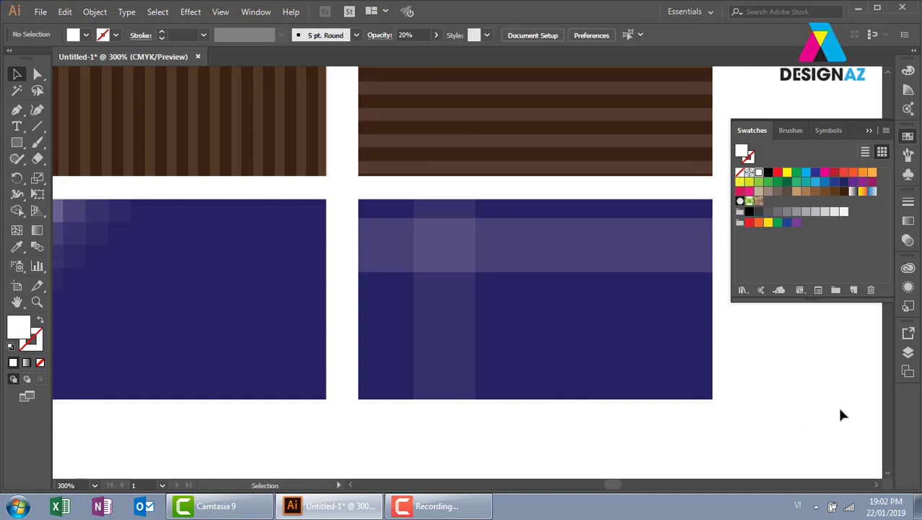
key(ctrl+plus)
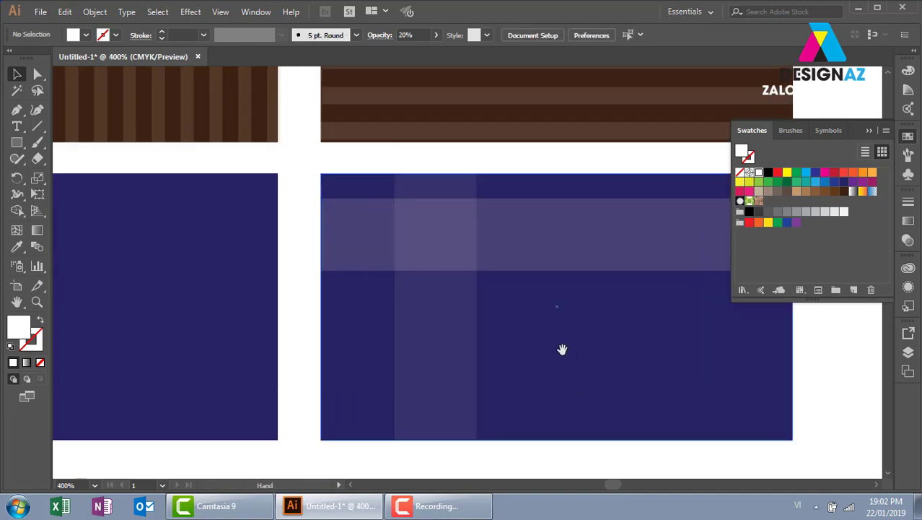
- Narrow the translucent vertical strip into a thin pinstripe
drag(562, 350, 424, 303)
click(381, 303)
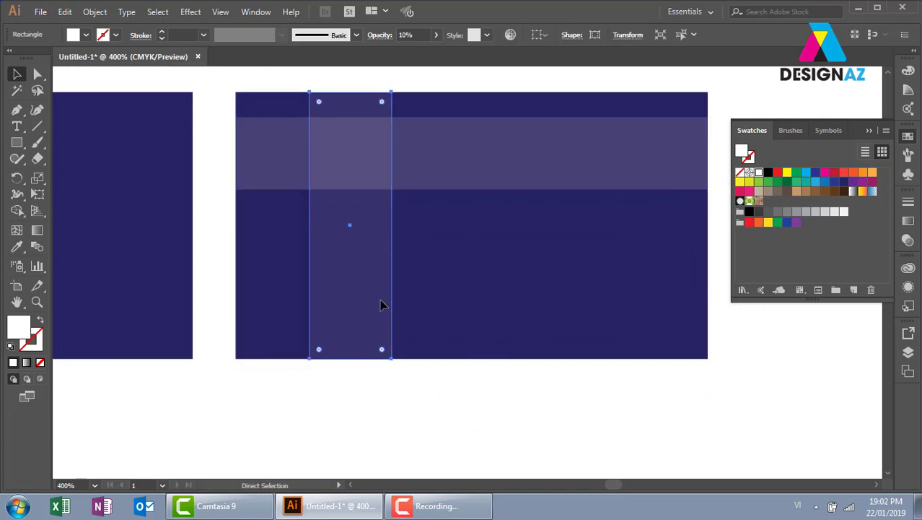
key(v)
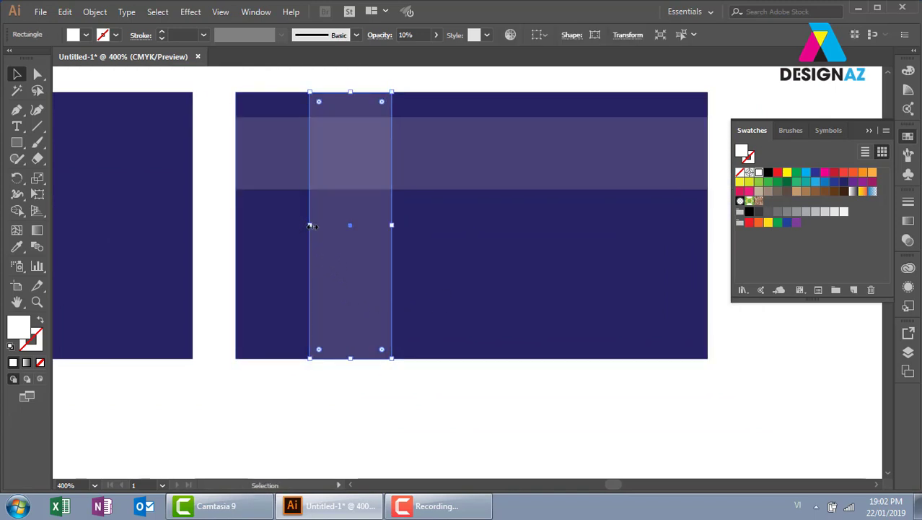
drag(310, 224, 399, 233)
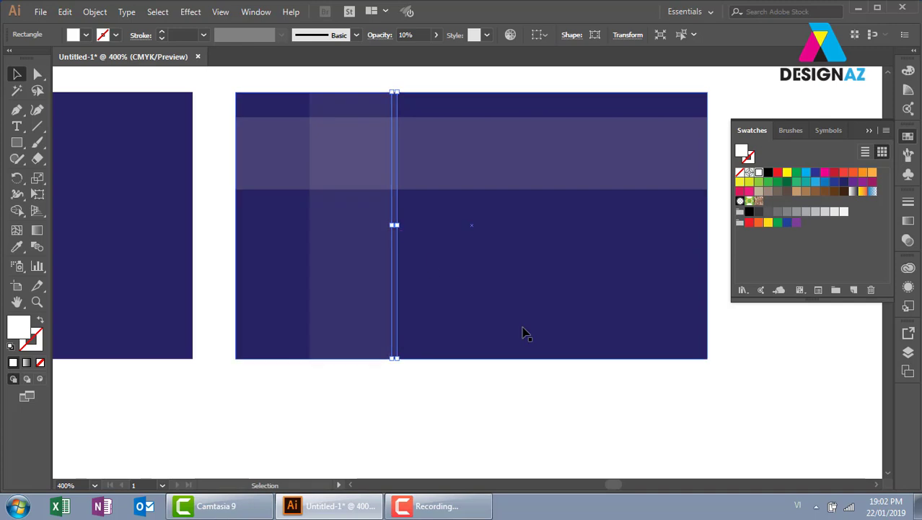
click(543, 405)
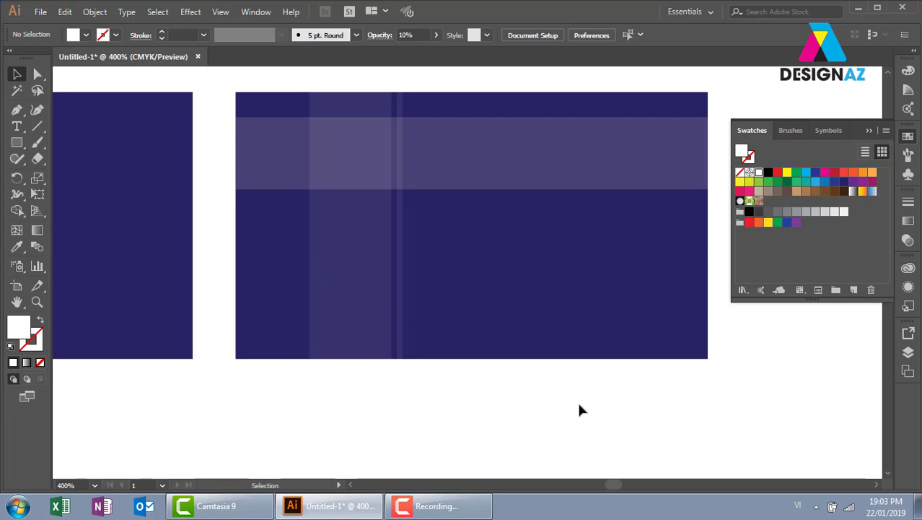
- Place a copy of the thin pinstripe at the band's other edge
drag(404, 248, 306, 253)
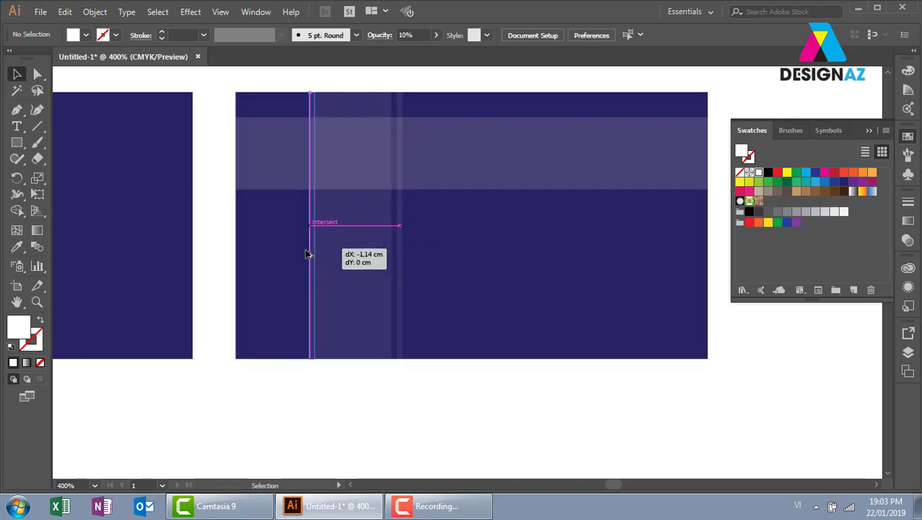
click(415, 425)
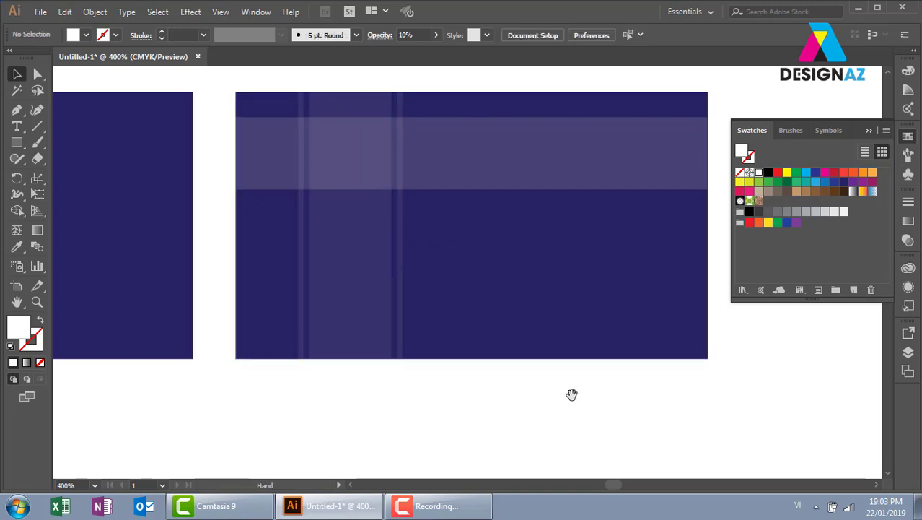
drag(573, 394, 555, 400)
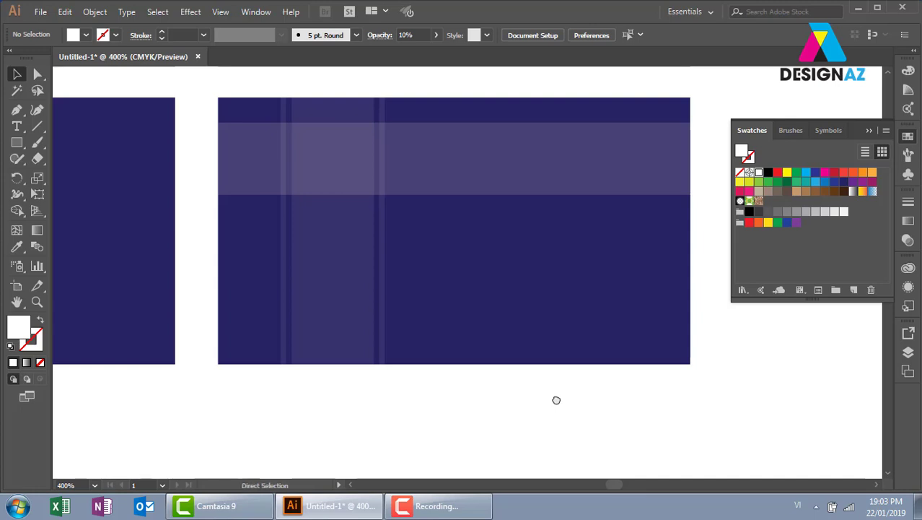
key(ctrl+minus)
scroll(456, 349, up, 3)
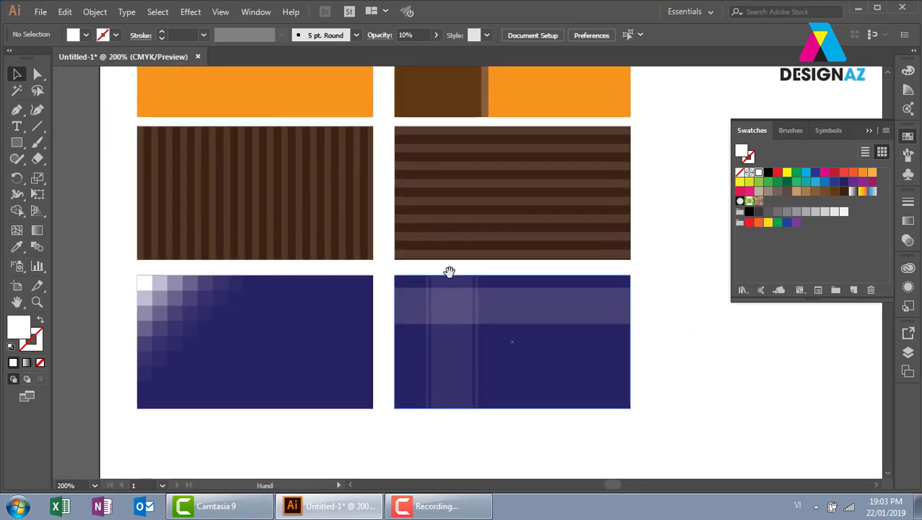
scroll(449, 270, up, 3)
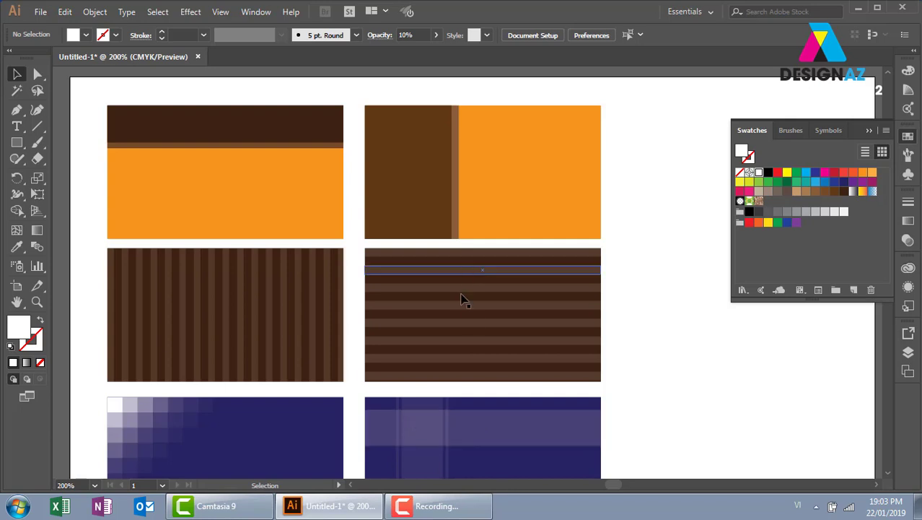
drag(634, 255, 252, 262)
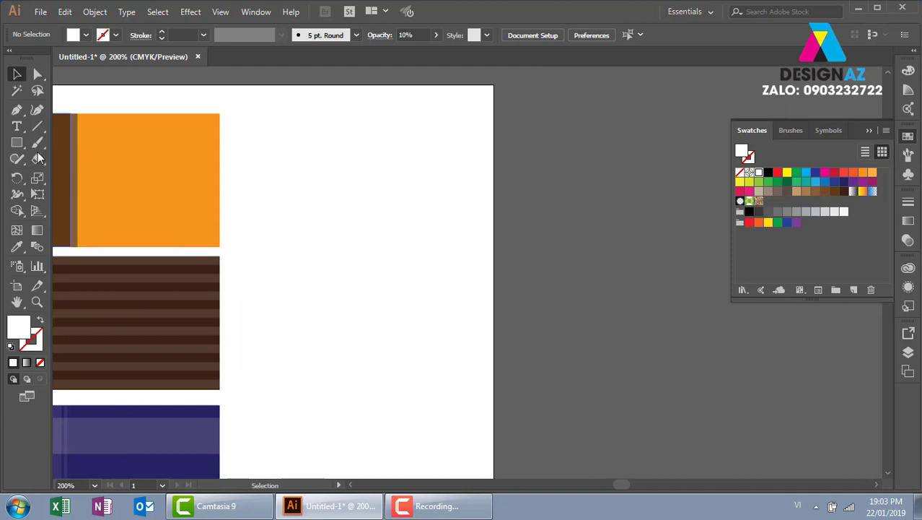
click(17, 142)
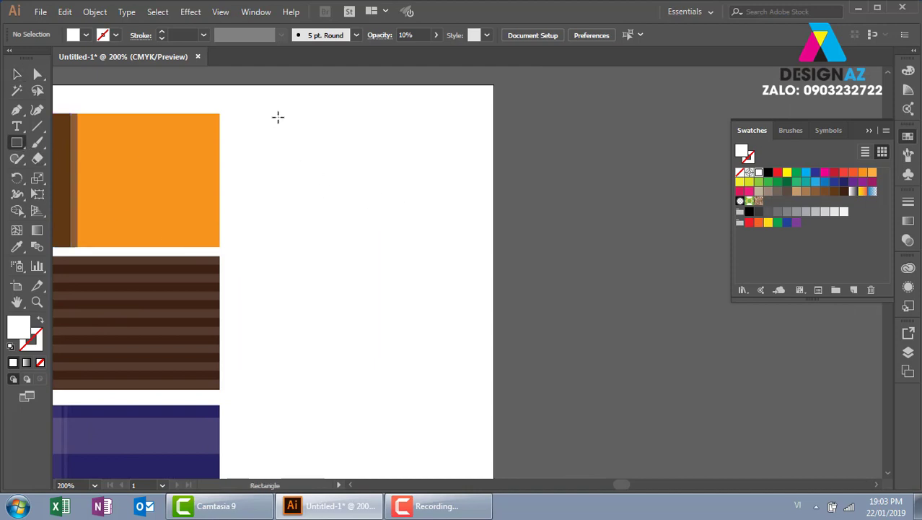
- Draw a wide rectangle beside the swatches and fill it with dark maroon 3A0011
mouse_move(276, 117)
mouse_down()
mouse_move(619, 260)
mouse_move(623, 246)
mouse_up()
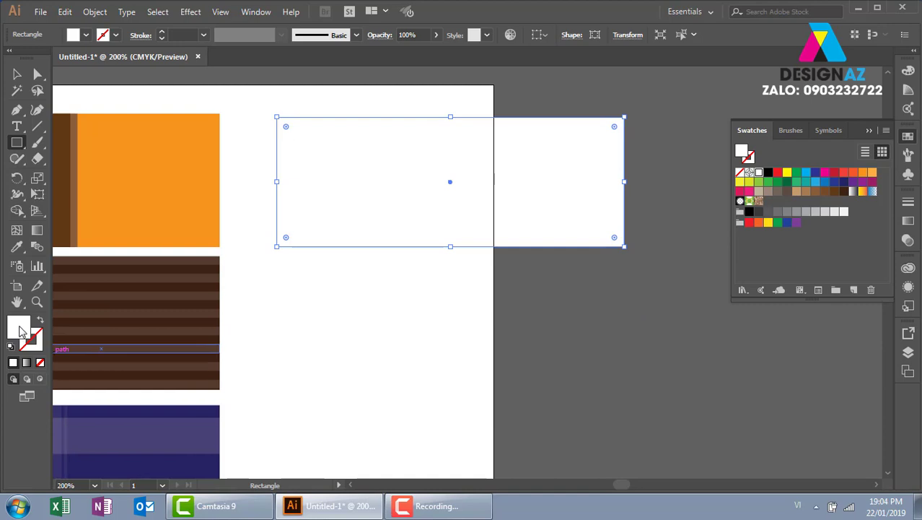
double_click(21, 331)
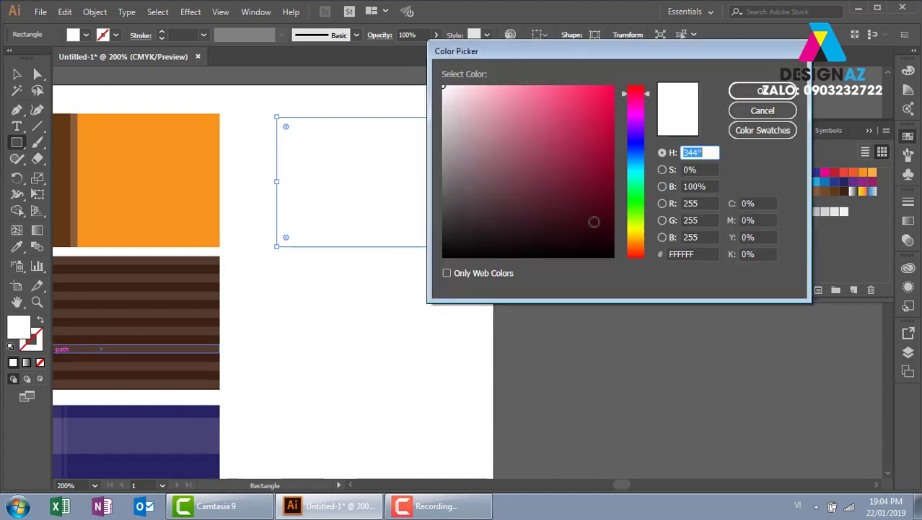
mouse_move(594, 222)
mouse_down()
mouse_move(603, 202)
mouse_move(612, 218)
mouse_up()
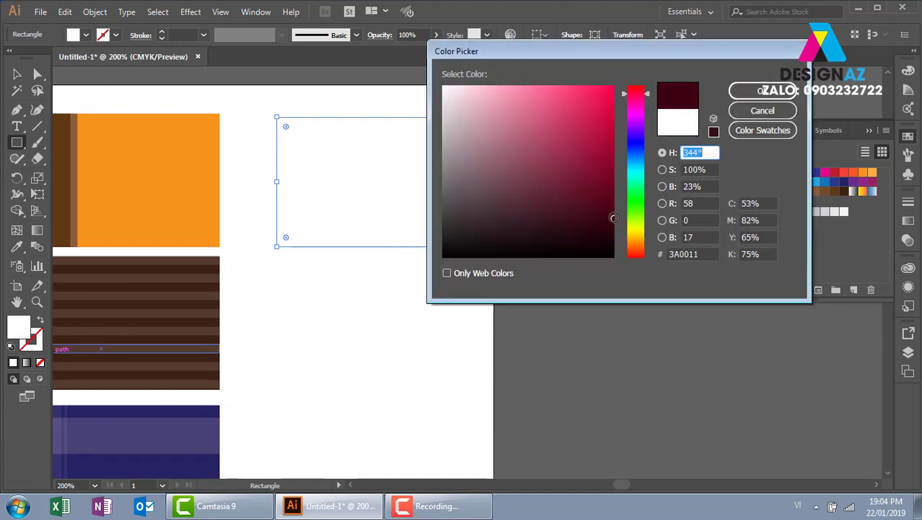
click(761, 92)
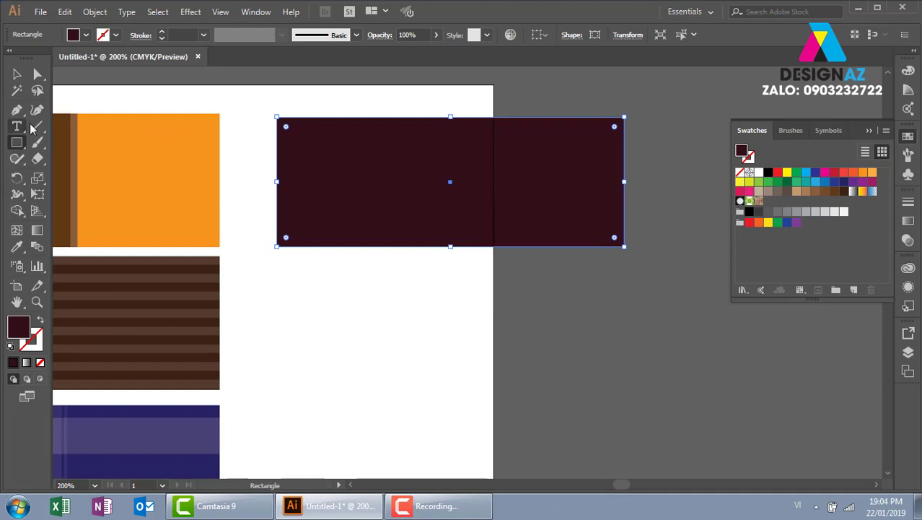
- Extend the maroon rectangle's bottom edge downward and zoom in on it
click(17, 74)
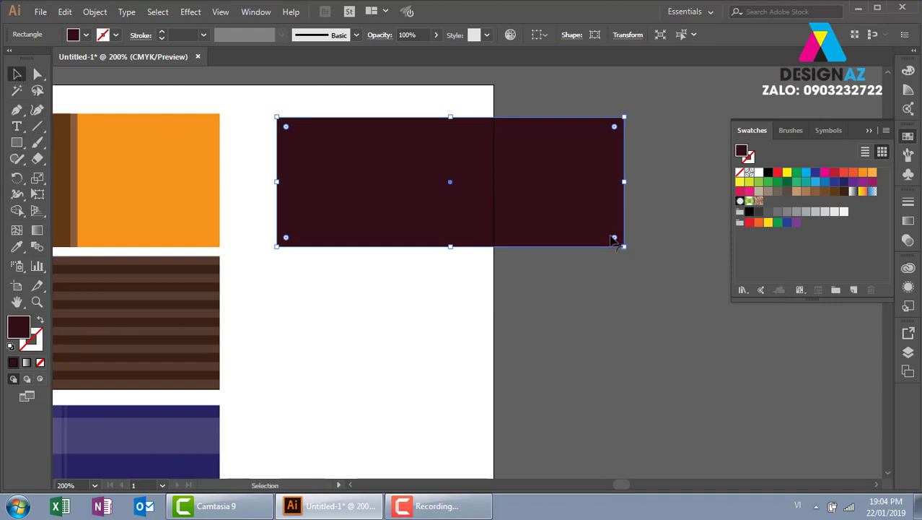
click(607, 332)
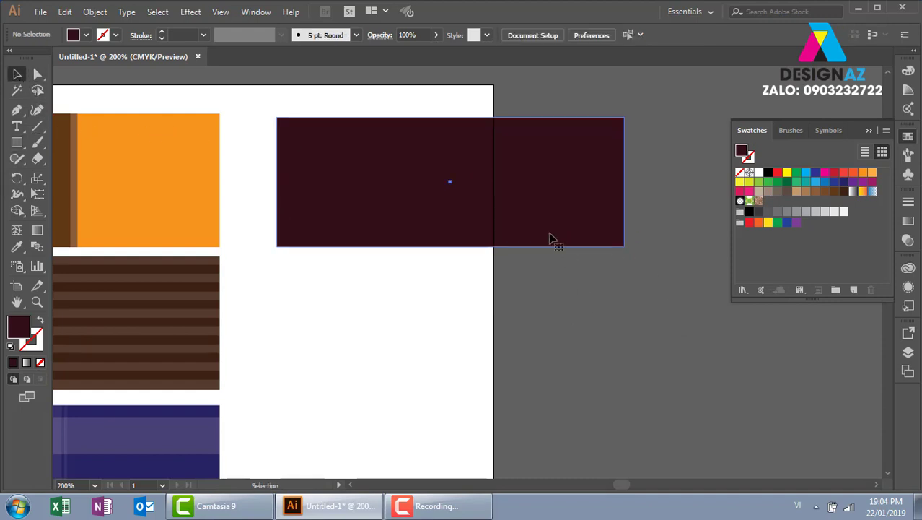
click(456, 244)
drag(450, 246, 450, 260)
click(539, 316)
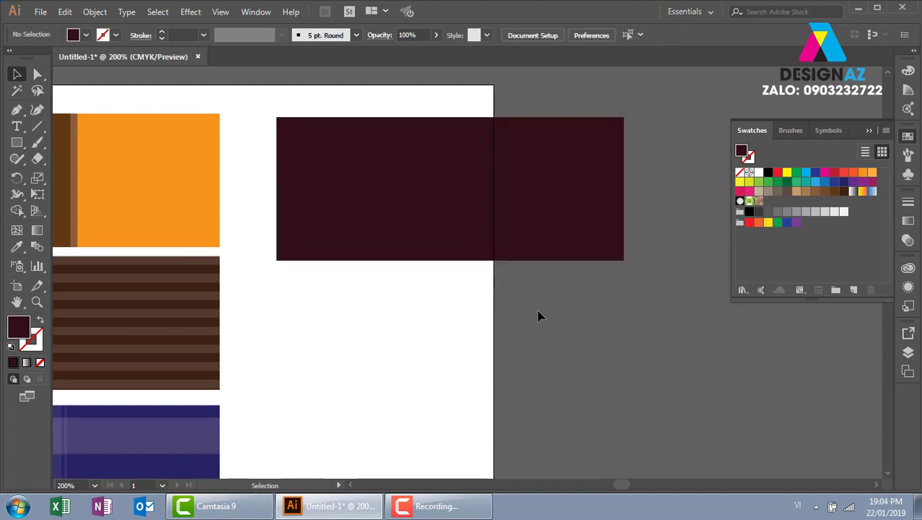
key(z)
drag(264, 105, 626, 269)
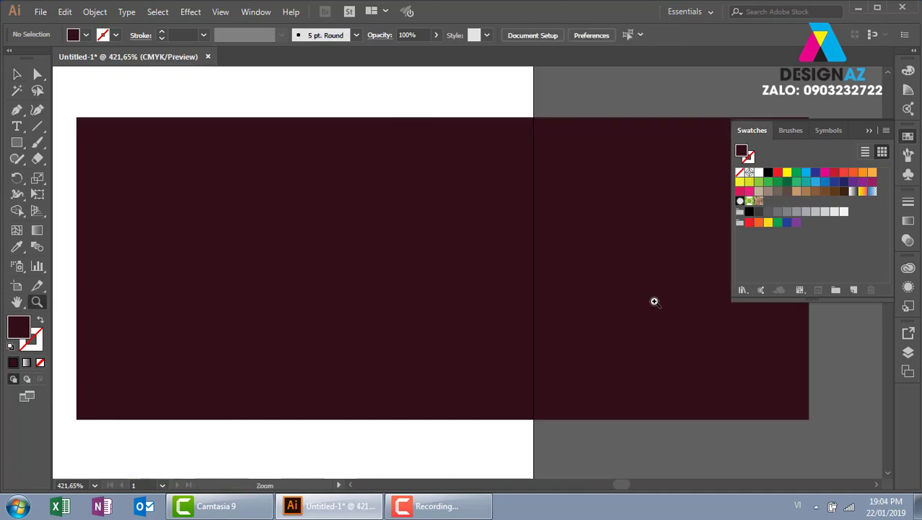
scroll(557, 309, down, 1)
scroll(557, 309, right, 2)
scroll(611, 306, left, 2)
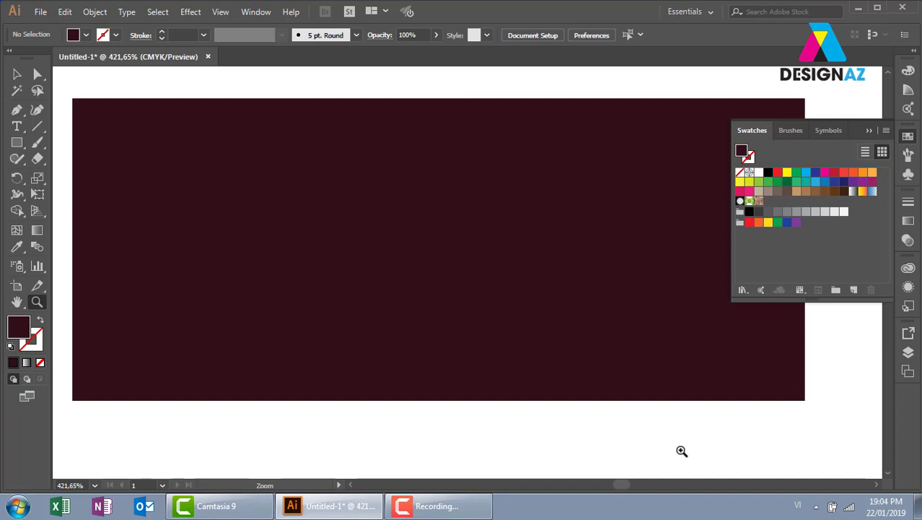
click(869, 131)
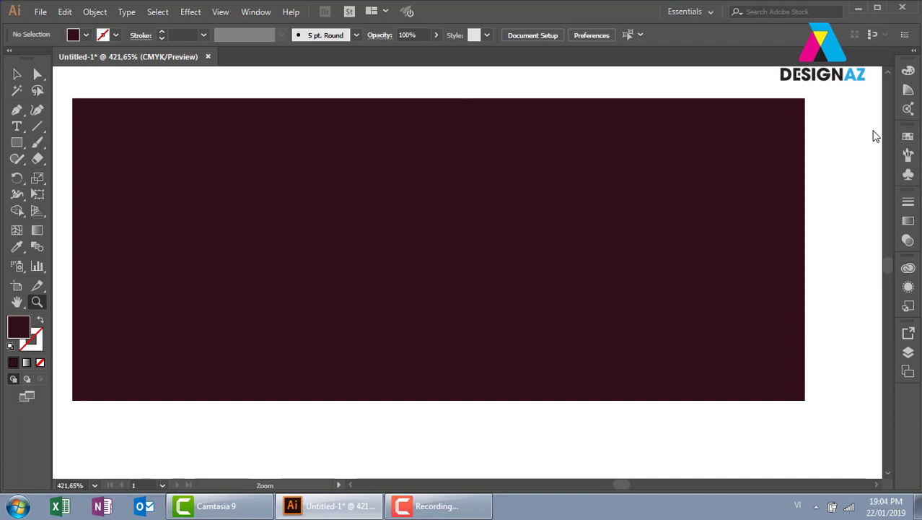
key(v)
click(455, 264)
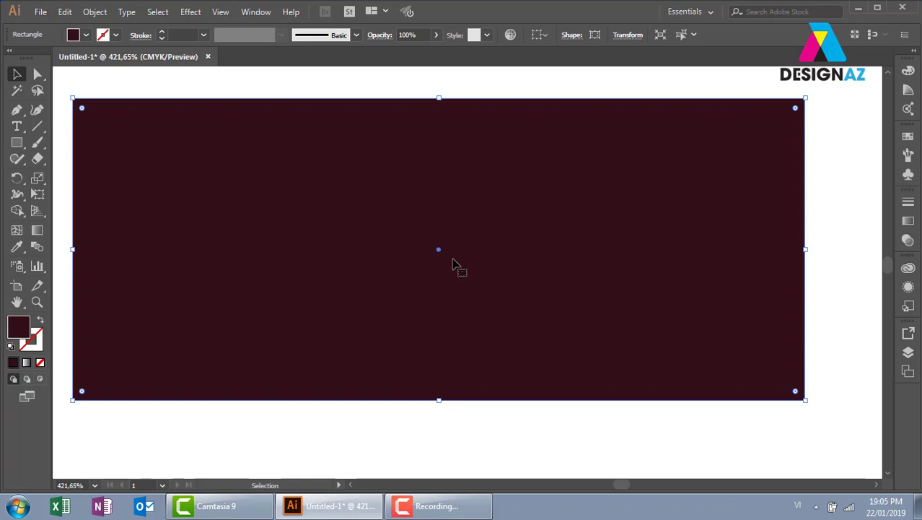
key(ctrl+minus)
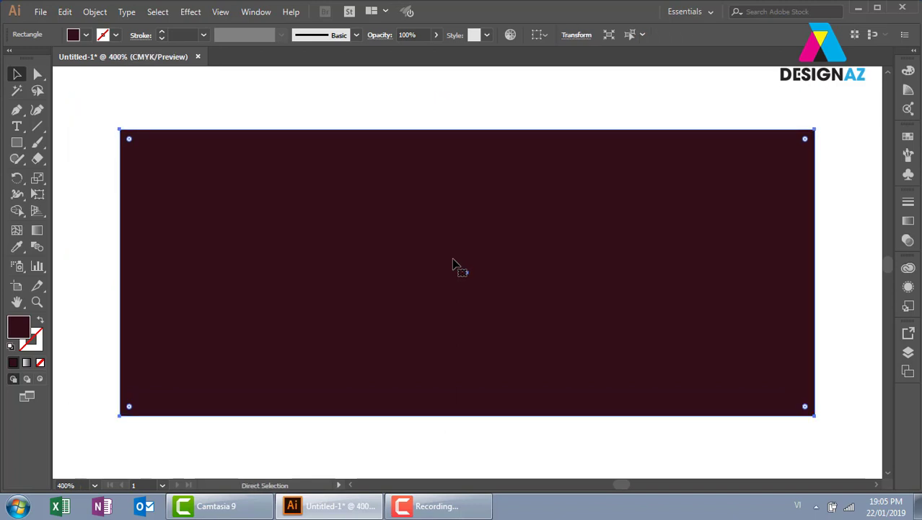
key(ctrl+minus)
key(ctrl+minus)
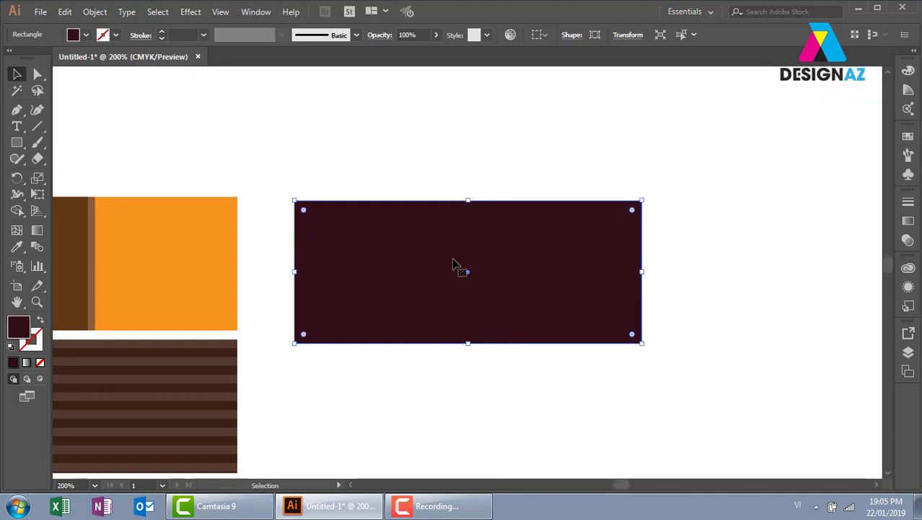
key(ctrl+minus)
key(ctrl+minus)
key(ctrl+minus)
key(ctrl+plus)
key(ctrl+plus)
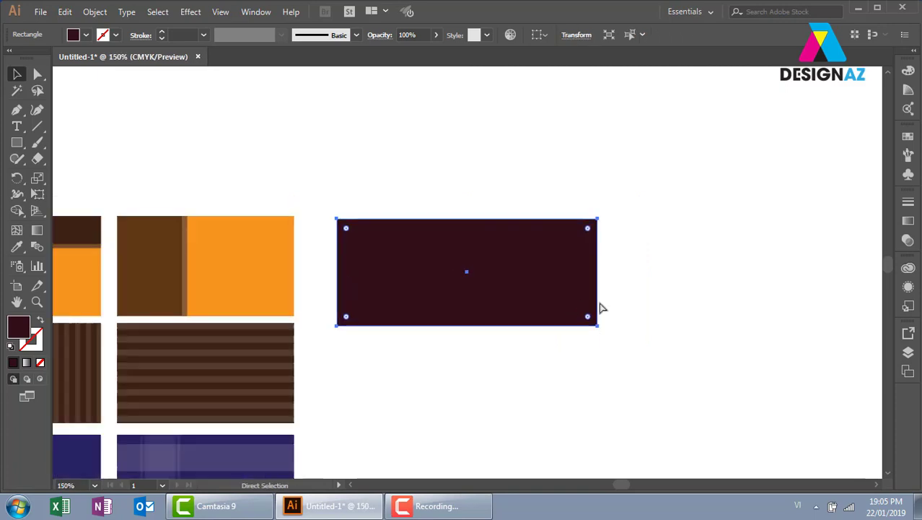
click(700, 292)
key(ctrl+plus)
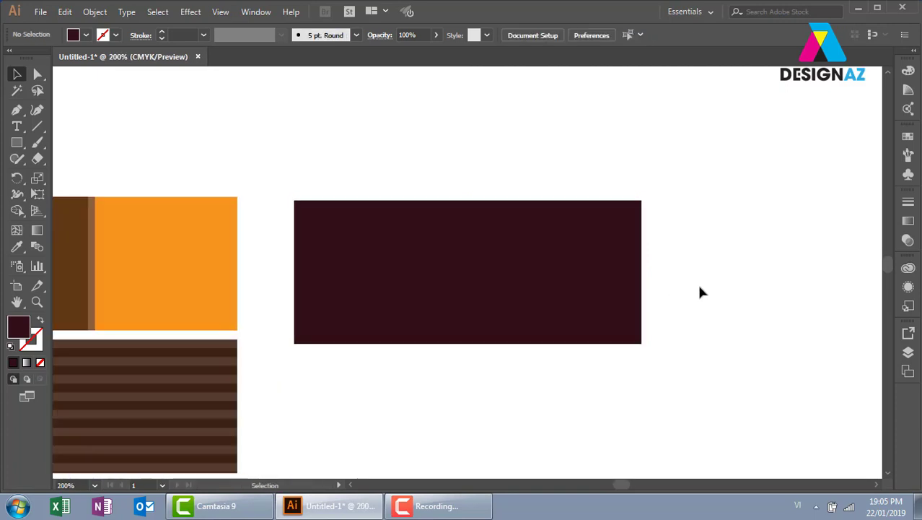
key(ctrl+plus)
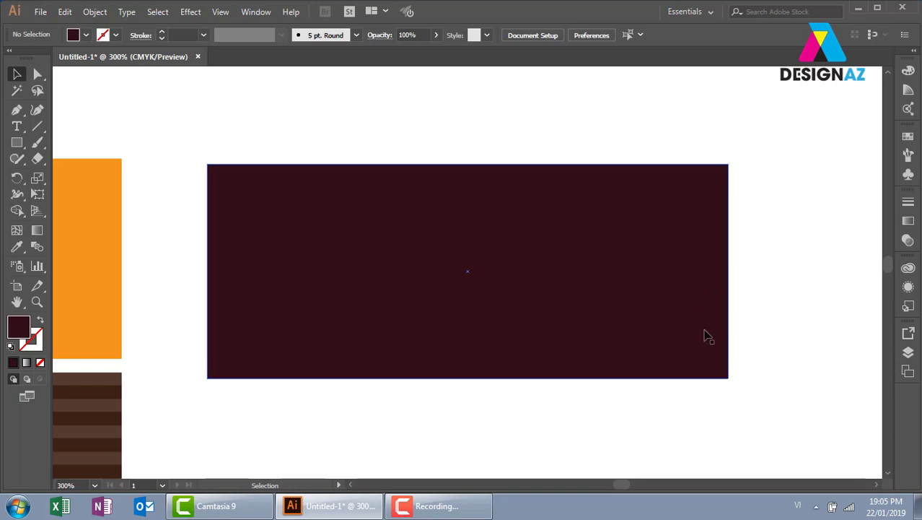
- Resize the rectangle into a 3 cm-wide piece at the banner's left end
click(542, 329)
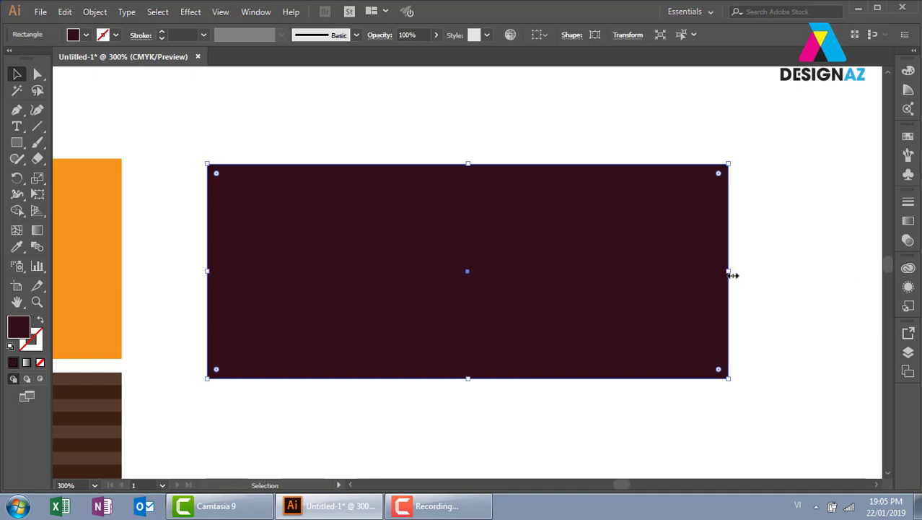
drag(726, 276, 381, 282)
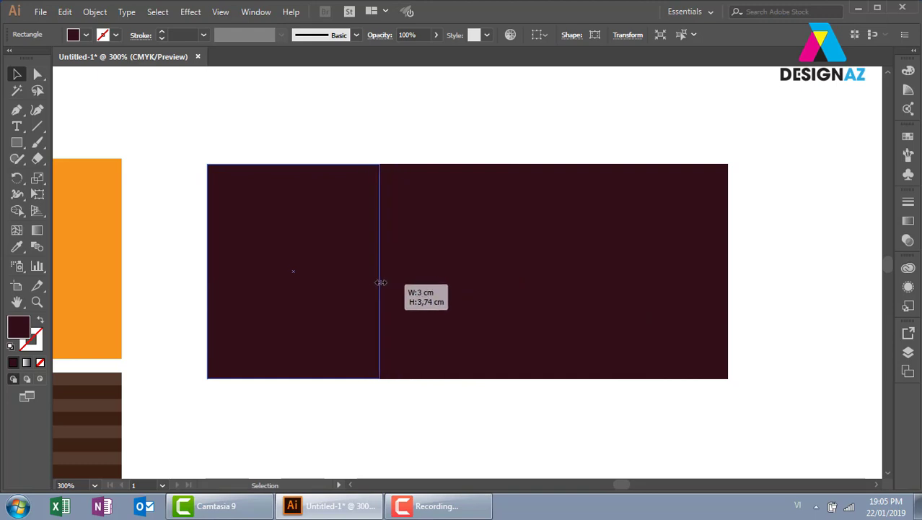
drag(380, 282, 381, 282)
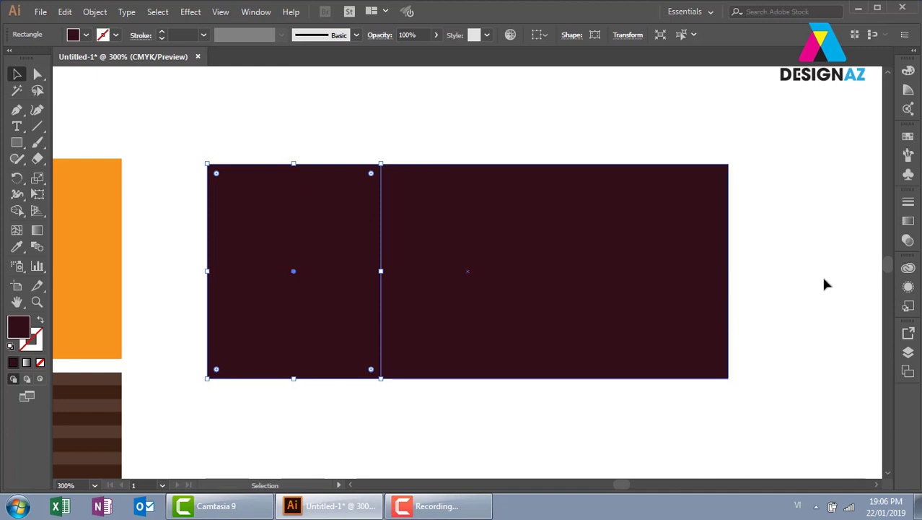
- Fill the 3 cm piece with White from the Swatches panel
click(909, 135)
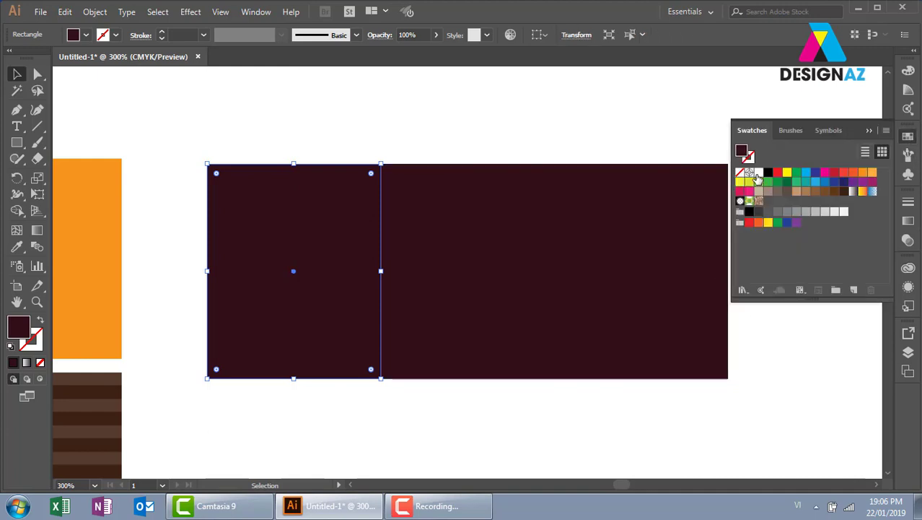
click(758, 173)
click(556, 117)
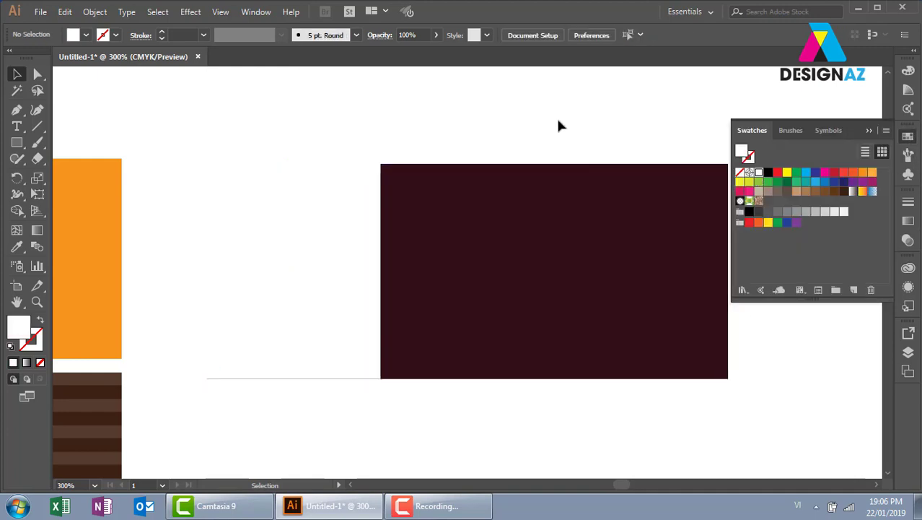
click(335, 261)
click(404, 124)
click(358, 220)
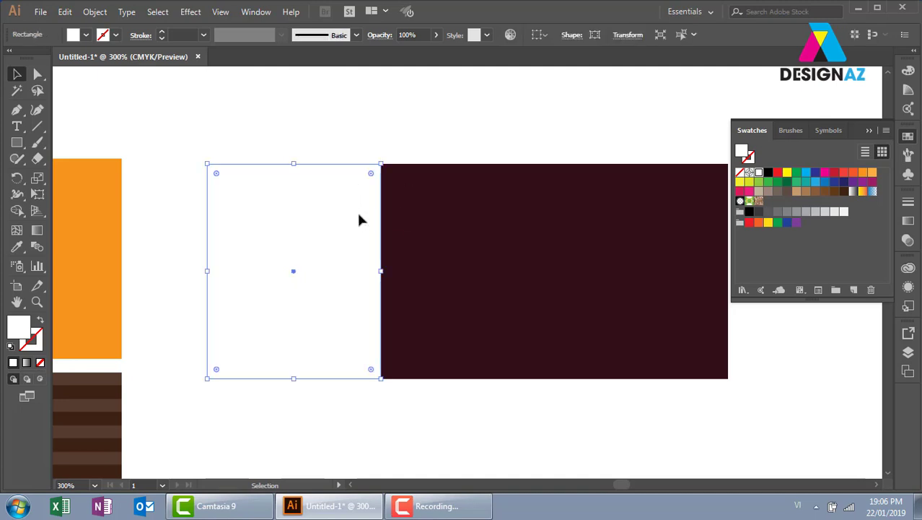
key(a)
key(v)
- Widen the white rectangle past the maroon edge and set it to 50% opacity
drag(380, 273, 394, 272)
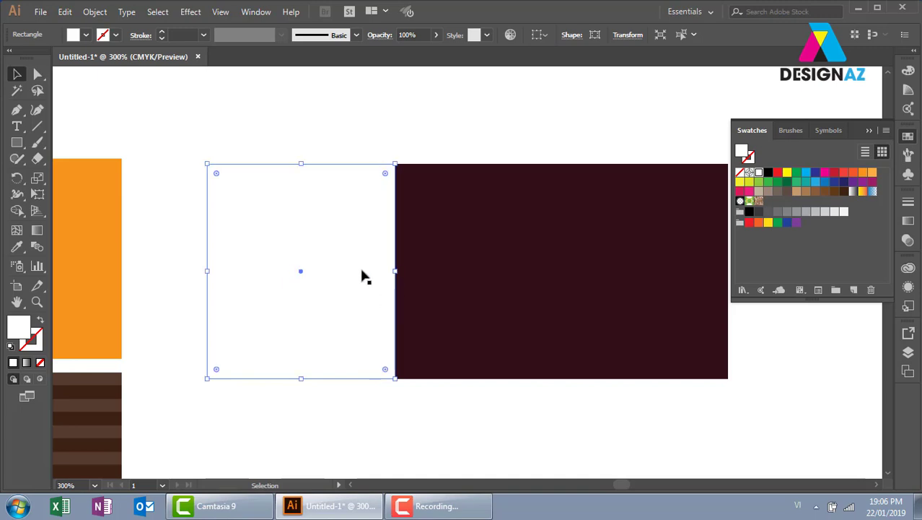
click(409, 35)
text(50)
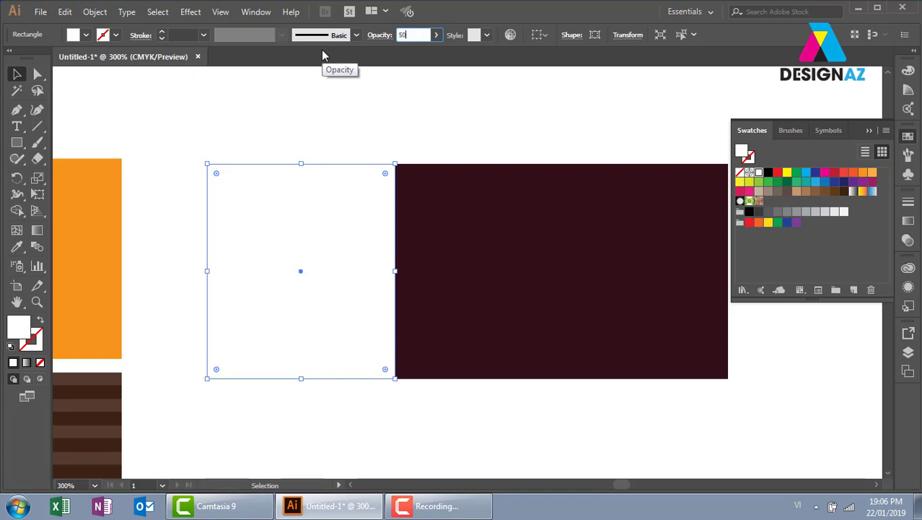
key(Return)
click(460, 130)
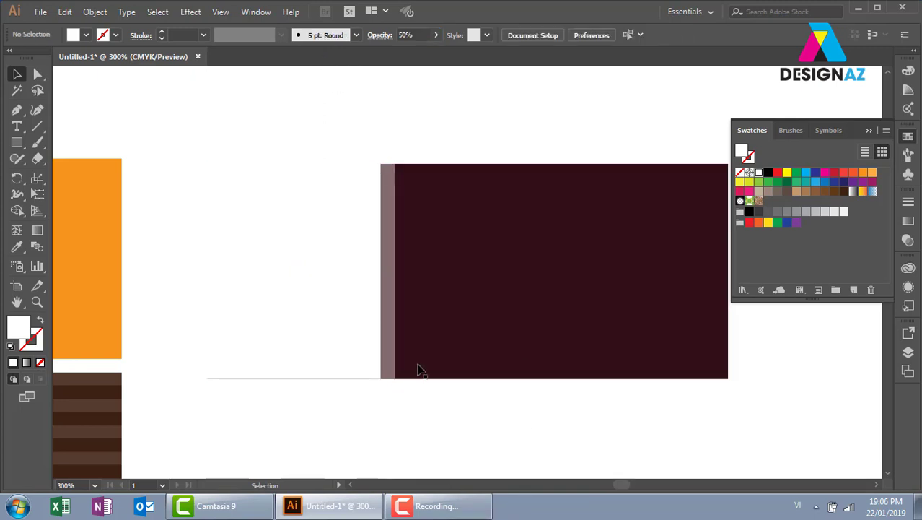
- Stretch it further over the banner and lower its opacity to 30%
click(391, 341)
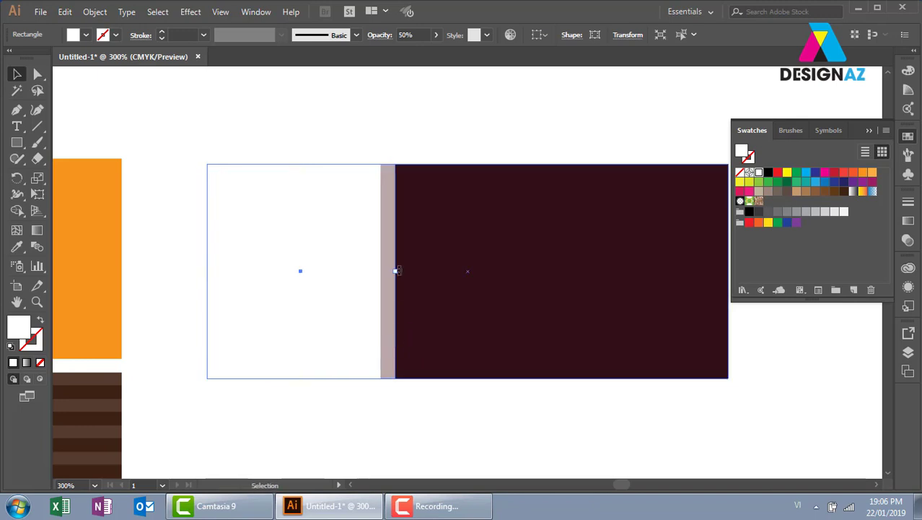
drag(396, 271, 410, 271)
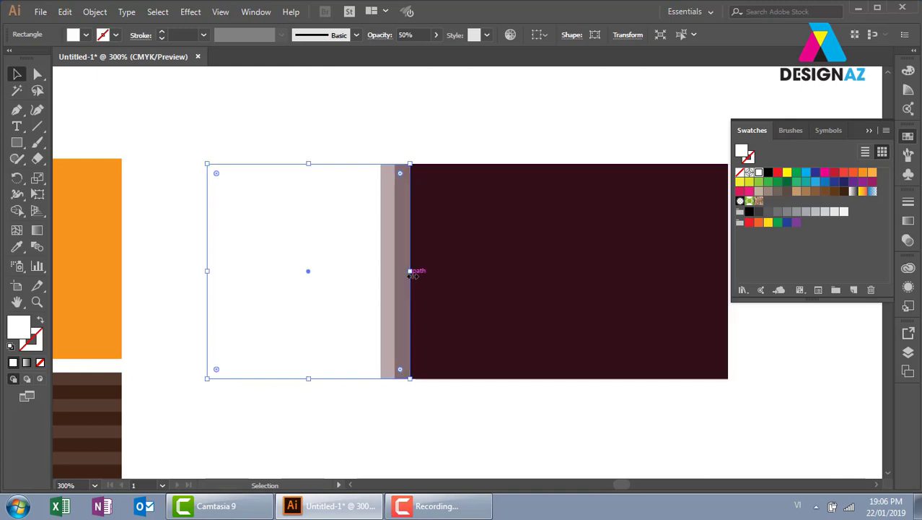
click(409, 34)
text(30)
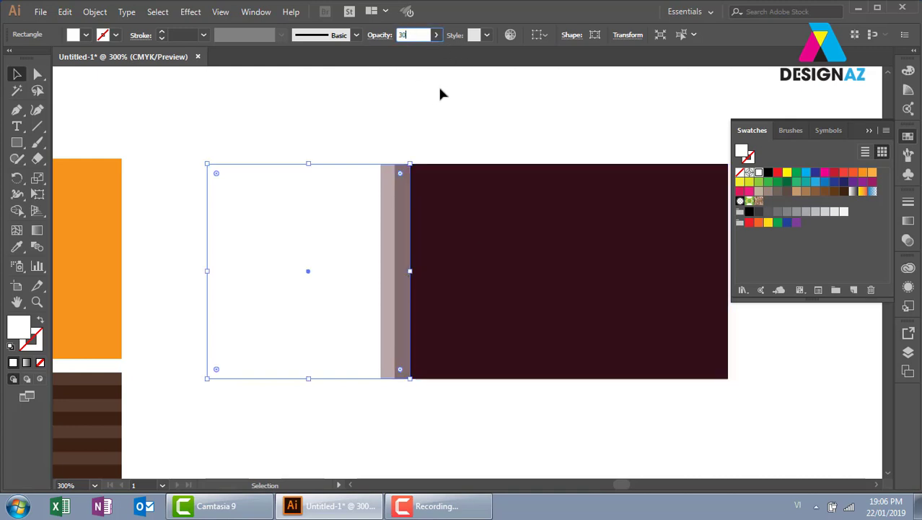
key(Return)
click(505, 132)
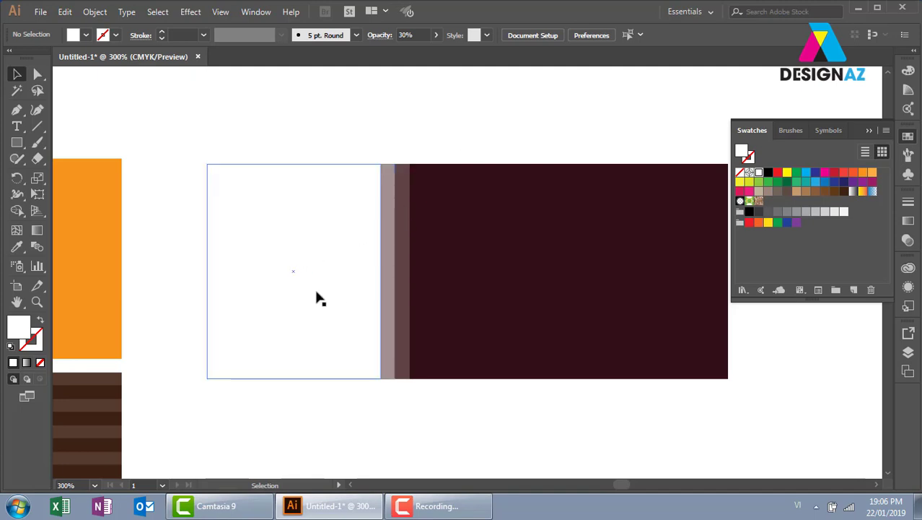
- Recolour the left rectangle teal and narrow it so a thin gap shows before the pale bands
click(288, 300)
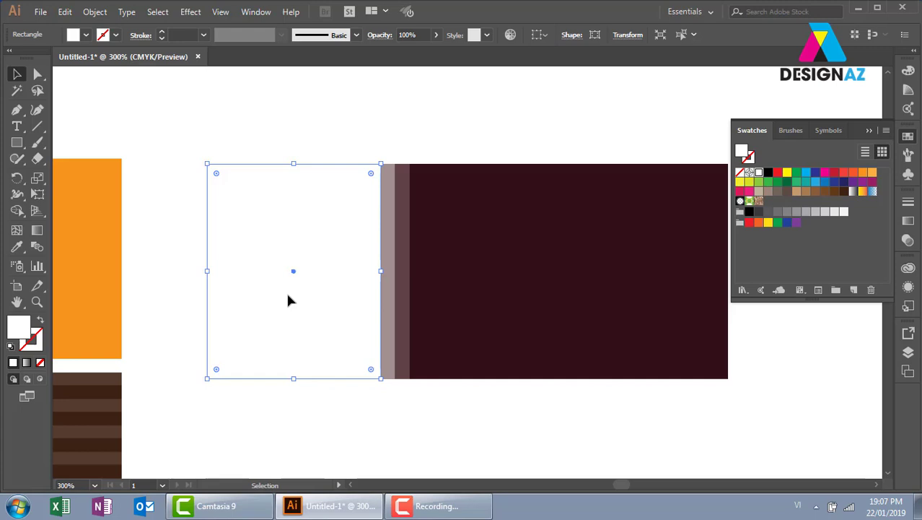
click(425, 124)
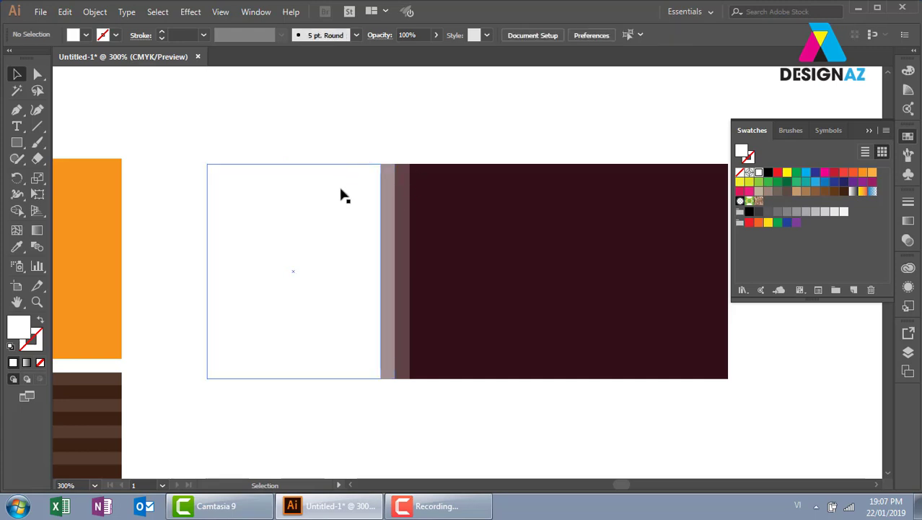
click(342, 193)
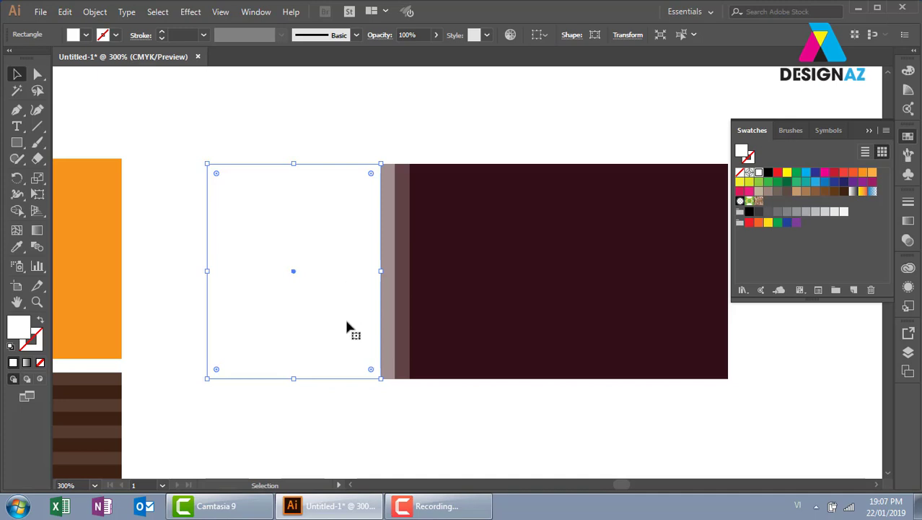
key(ctrl)
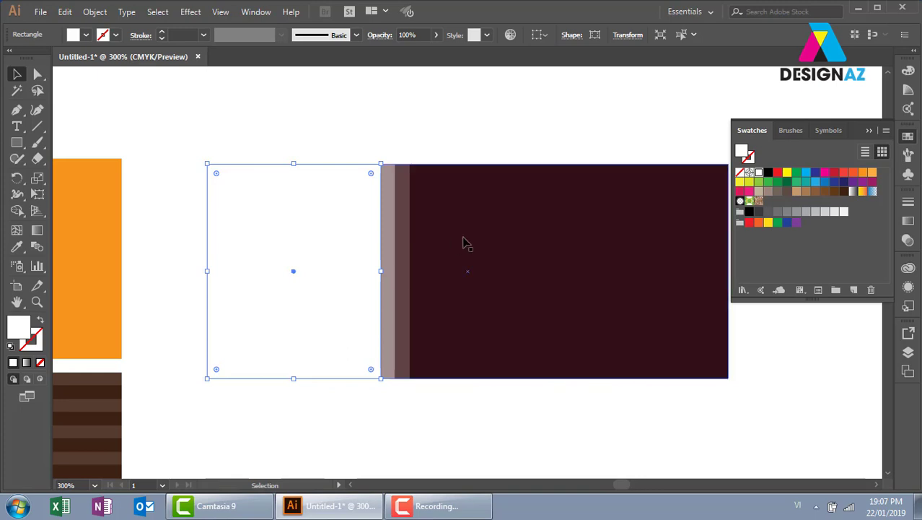
click(801, 176)
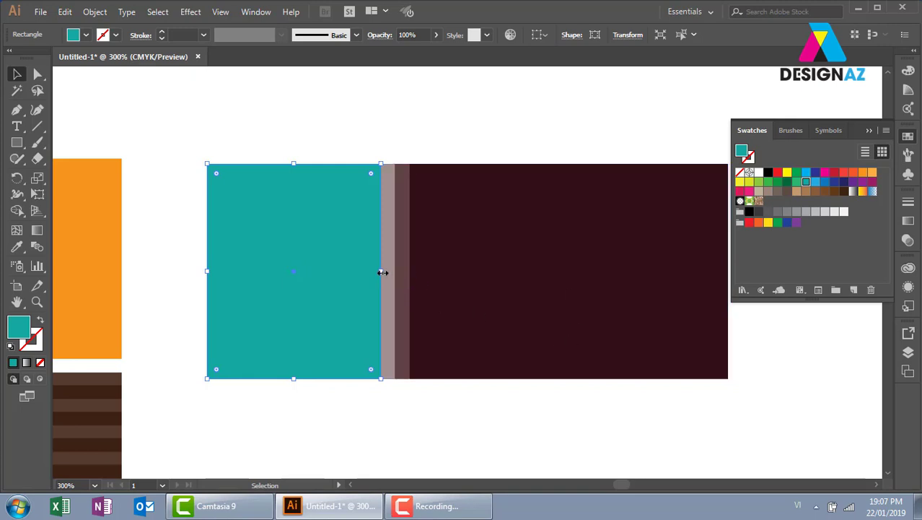
mouse_move(384, 272)
mouse_down()
mouse_move(386, 293)
mouse_move(376, 282)
mouse_up()
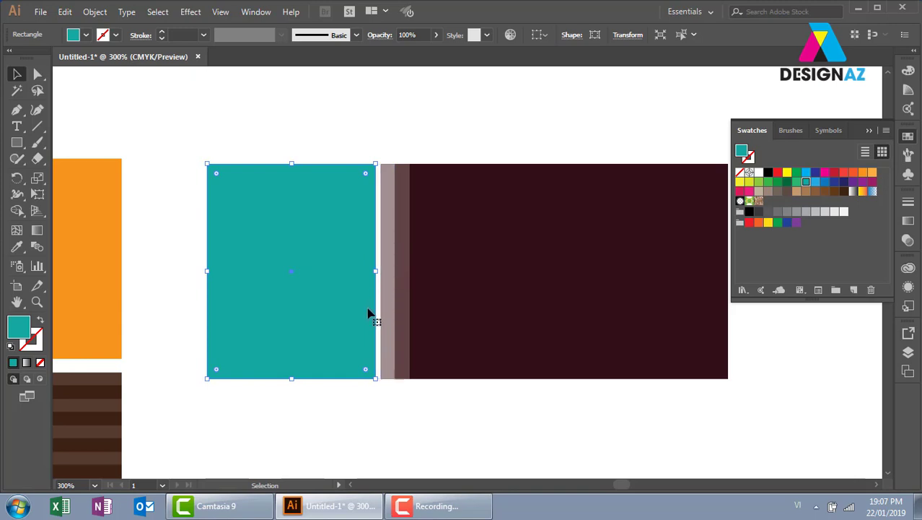
click(415, 155)
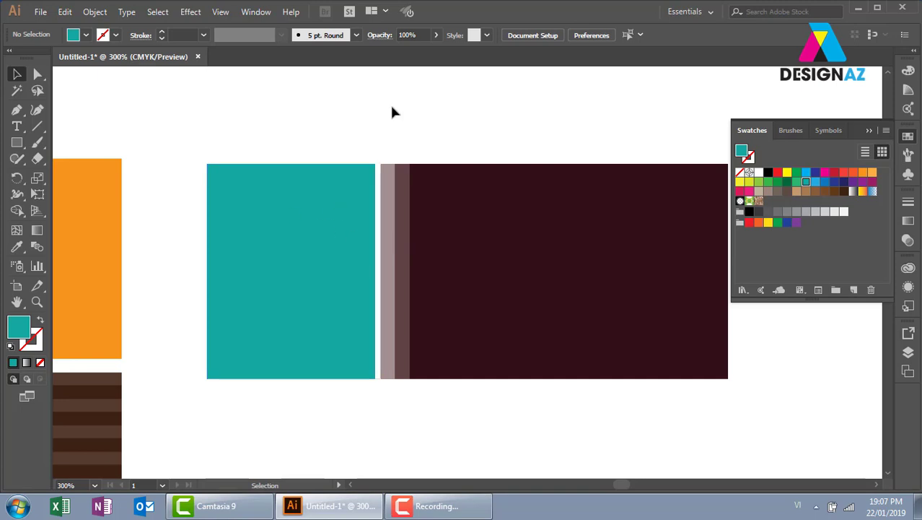
click(323, 266)
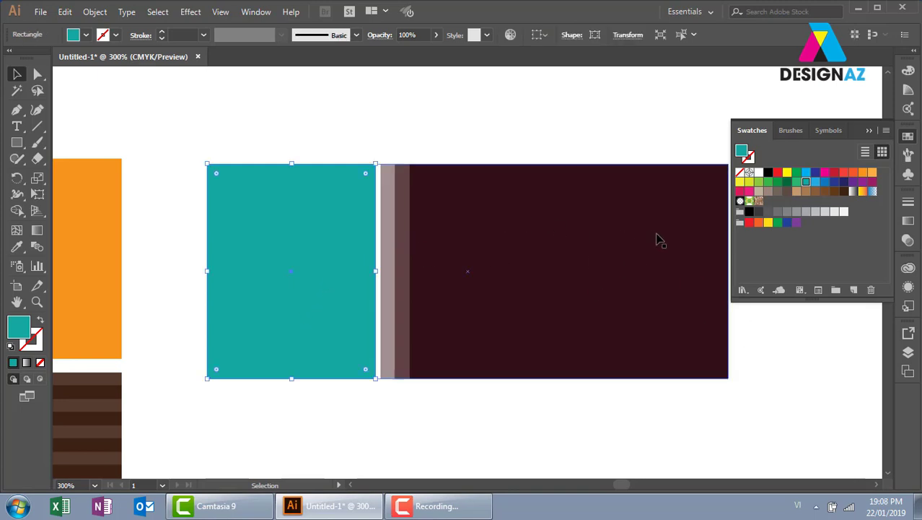
click(490, 124)
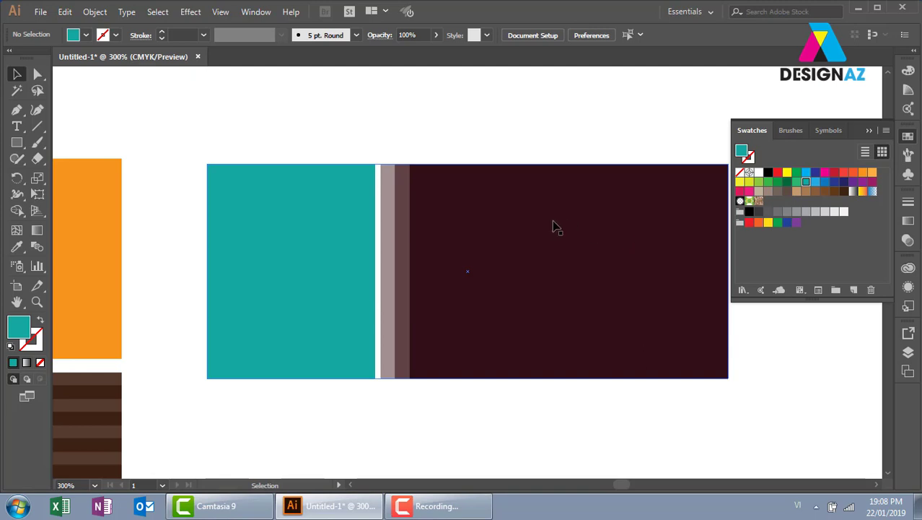
- Place the ruou-vang wine photo from the boto59\ANHMANG folder on drive D:
click(40, 12)
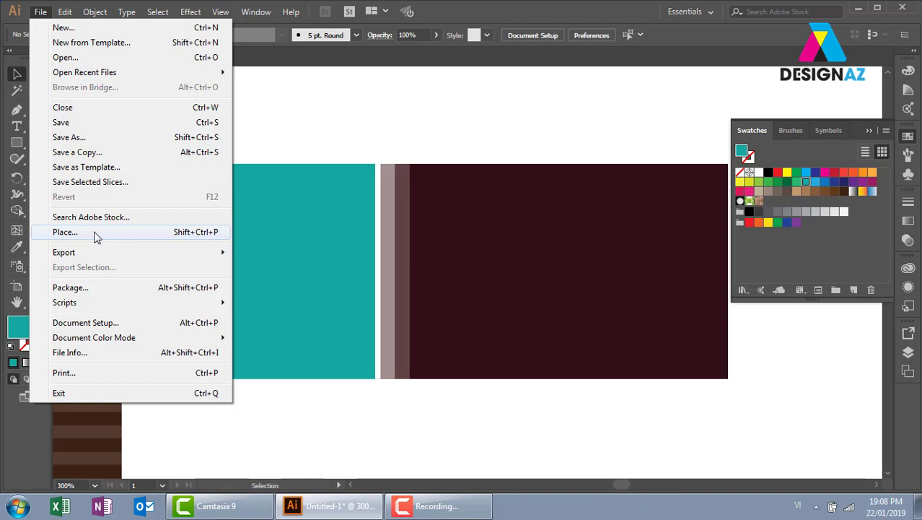
click(96, 237)
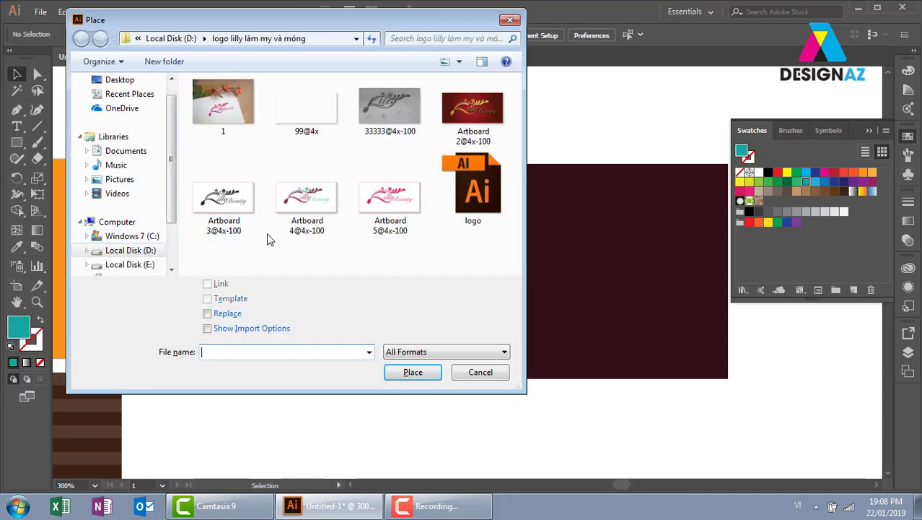
click(148, 247)
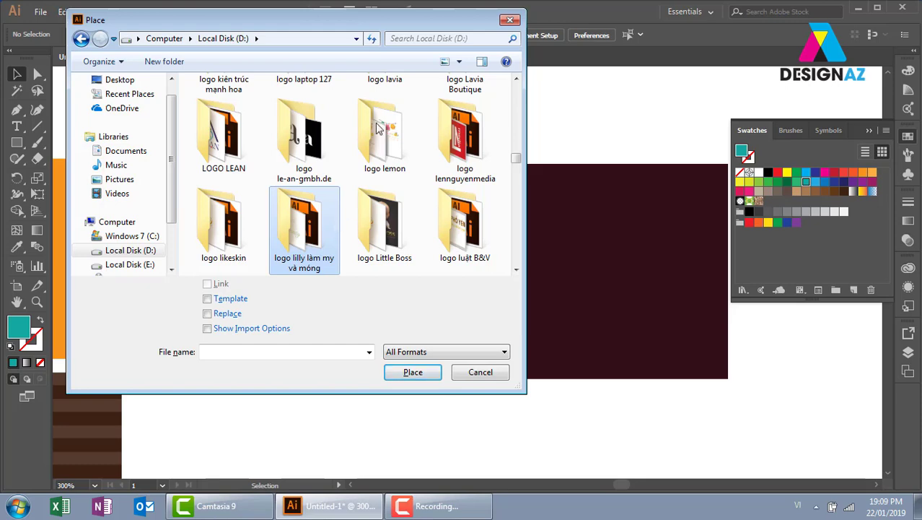
mouse_move(516, 159)
mouse_down()
mouse_move(515, 88)
mouse_move(517, 108)
mouse_up()
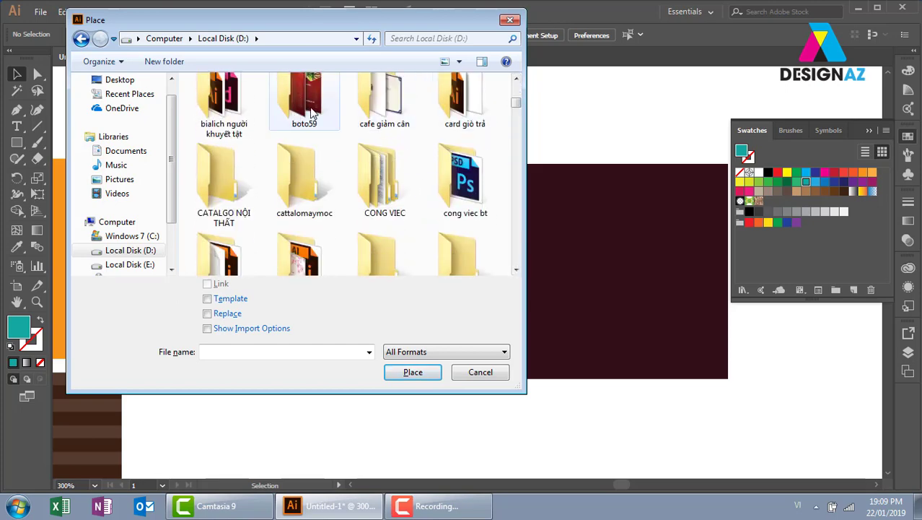
double_click(312, 112)
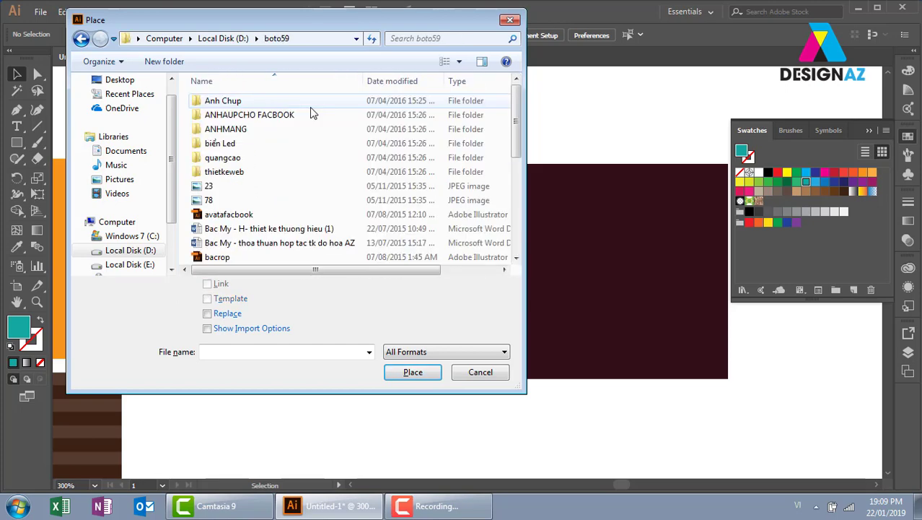
double_click(227, 128)
drag(513, 139, 513, 202)
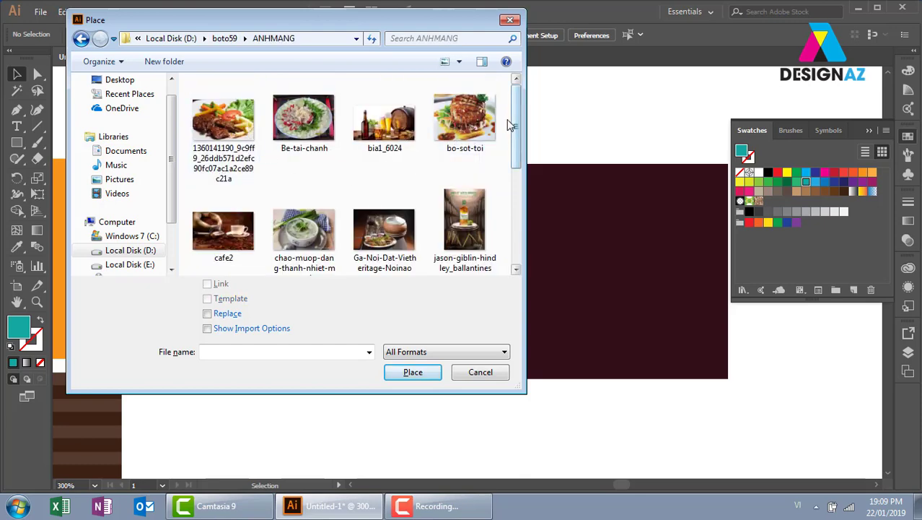
click(465, 170)
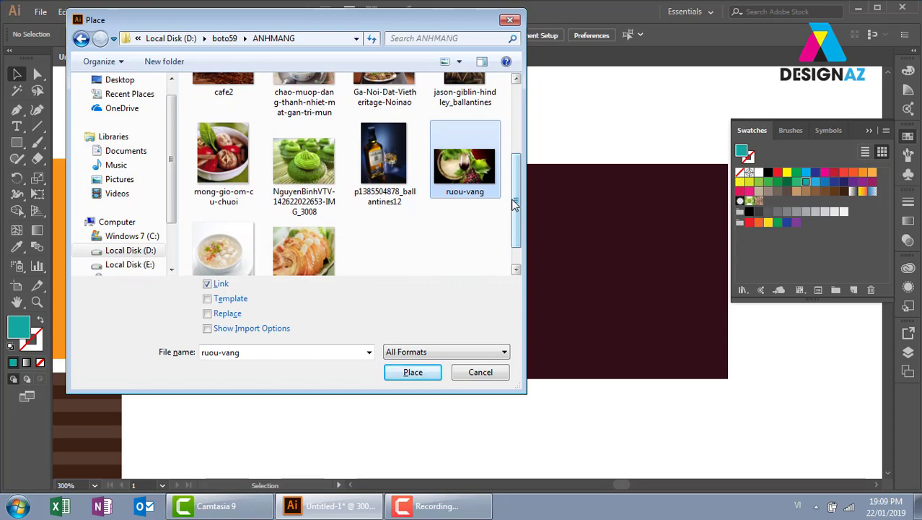
click(421, 376)
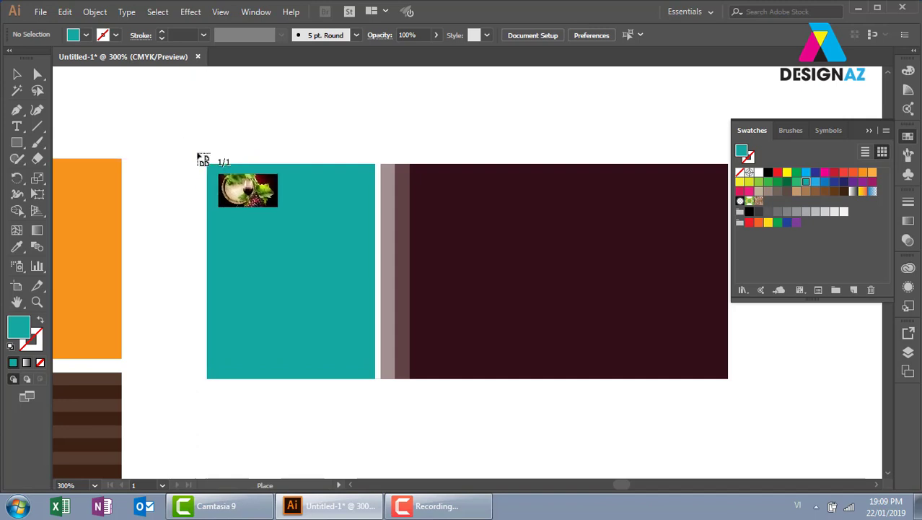
- Lay out the wine photo as a large image over the teal panel and left of the banner
drag(198, 154, 616, 454)
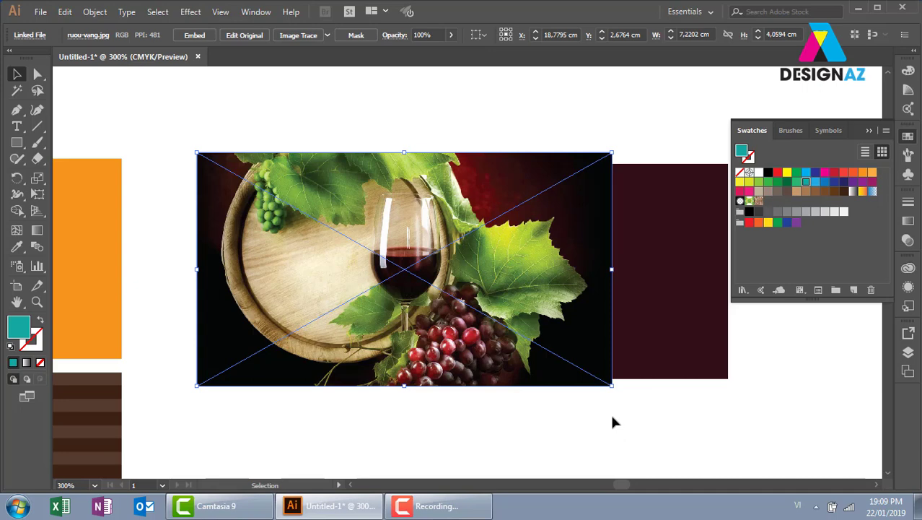
click(488, 148)
click(489, 202)
- Send the wine photo to back and make a clipping mask with the teal rectangle
key(ctrl+shift+bracketleft)
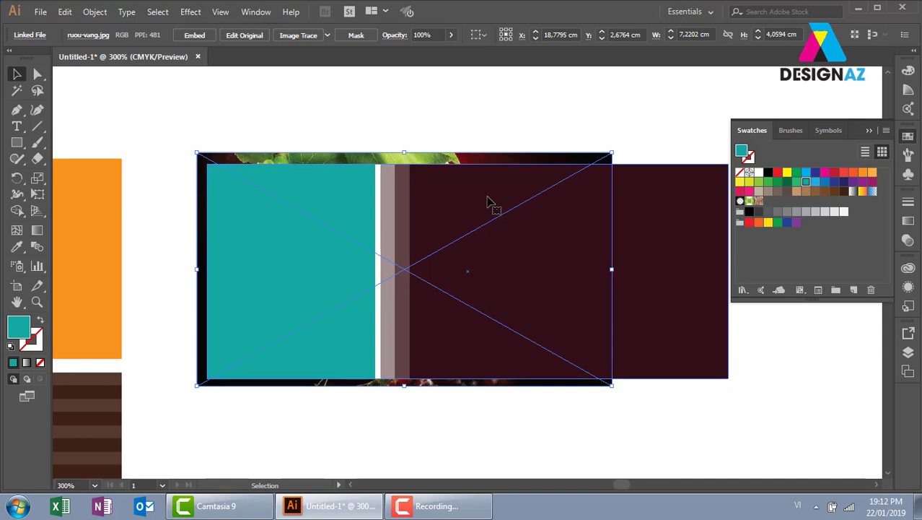
click(537, 113)
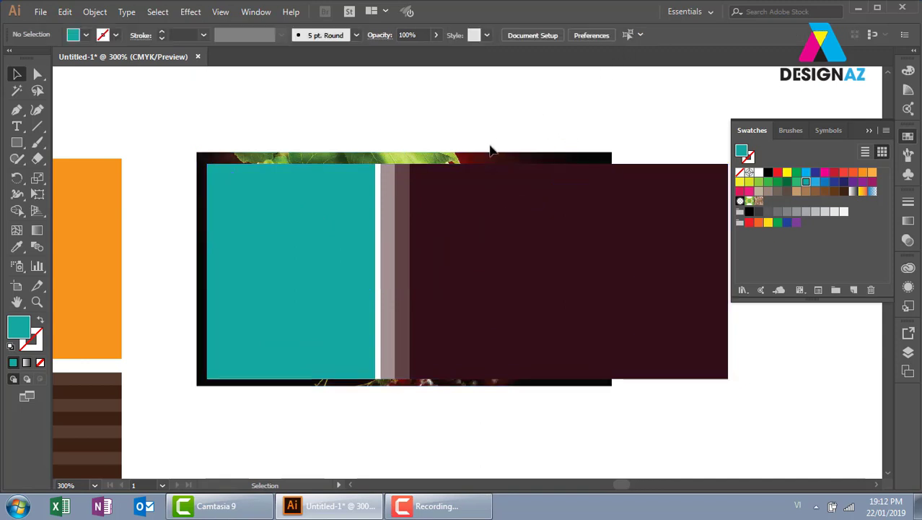
click(487, 160)
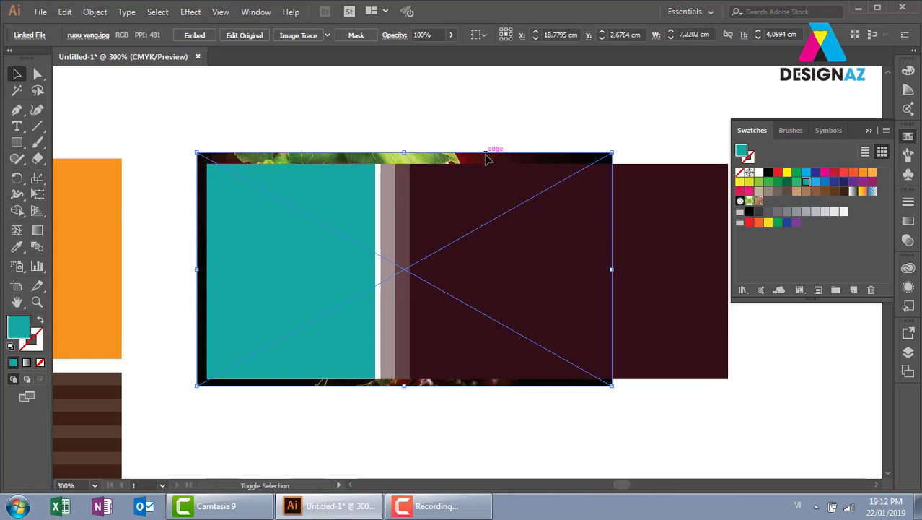
shift+click(363, 200)
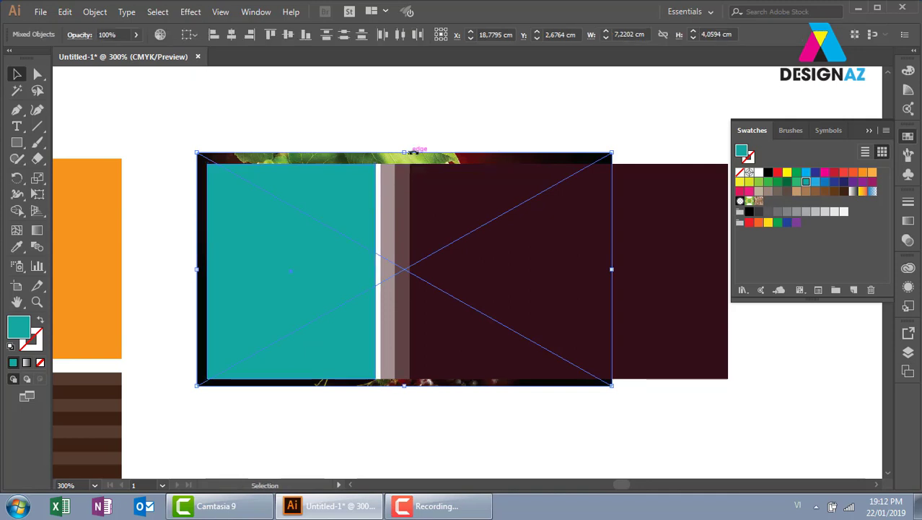
click(421, 121)
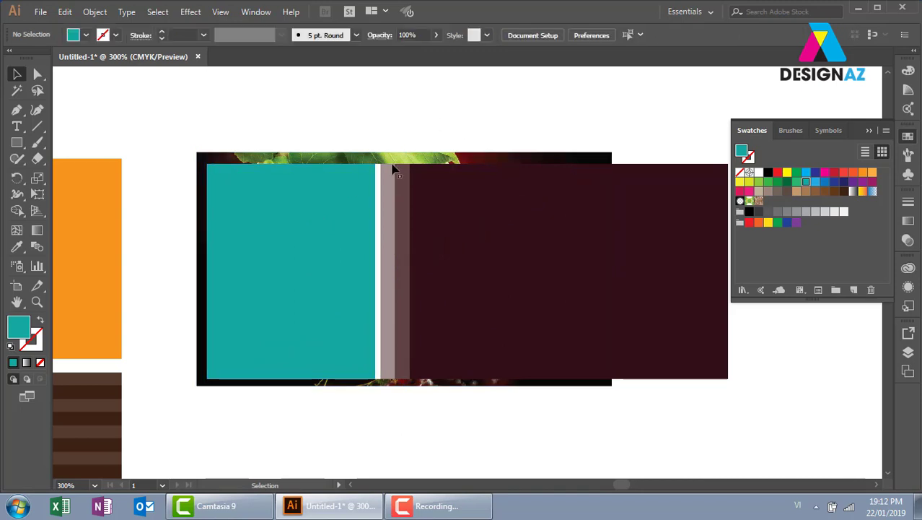
click(331, 206)
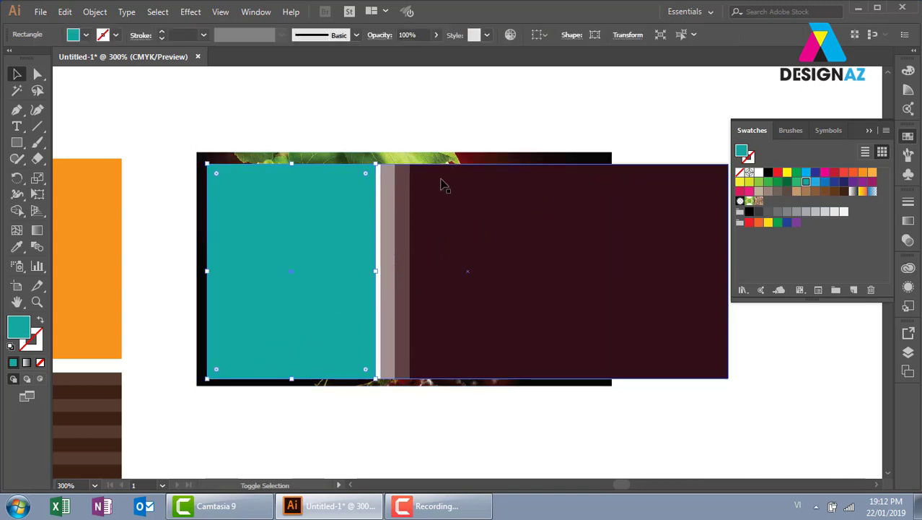
shift+click(480, 165)
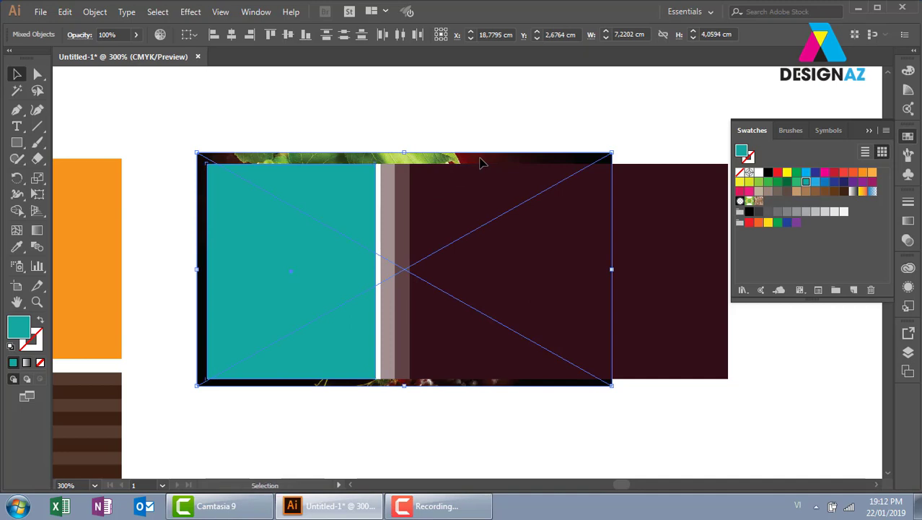
click(88, 13)
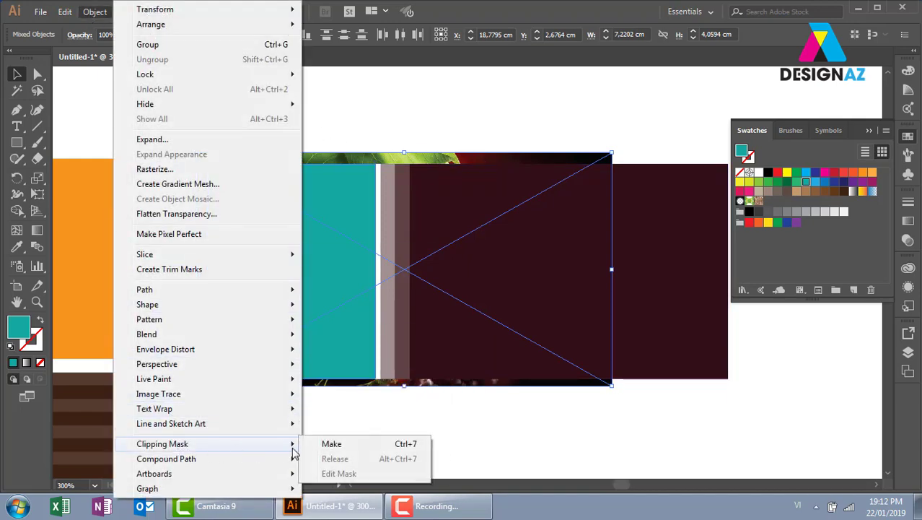
mouse_move(163, 443)
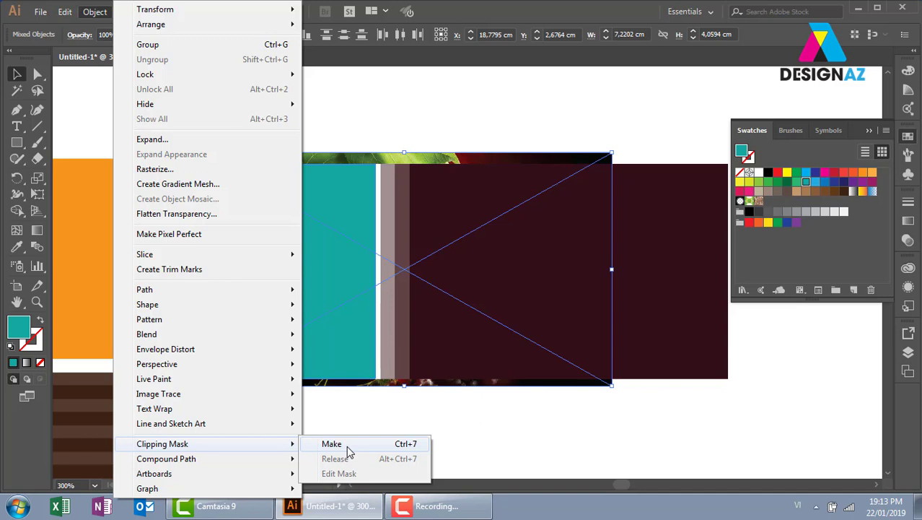
click(346, 446)
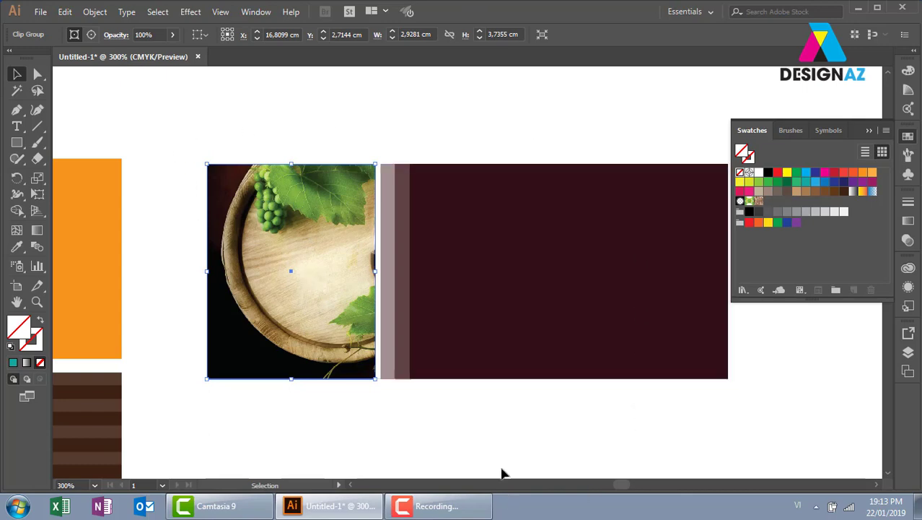
- Move and shrink the photo inside its clip group to frame the wine glass and grapes
double_click(313, 297)
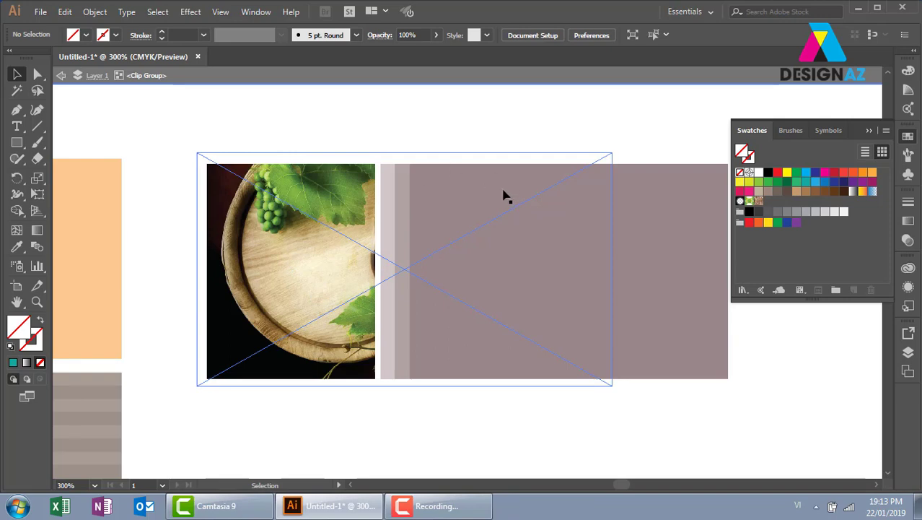
click(303, 301)
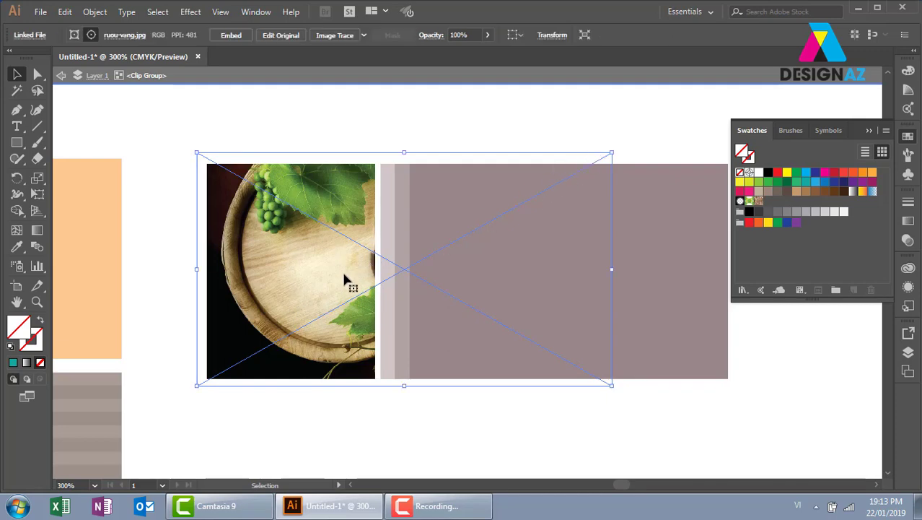
drag(340, 283, 214, 286)
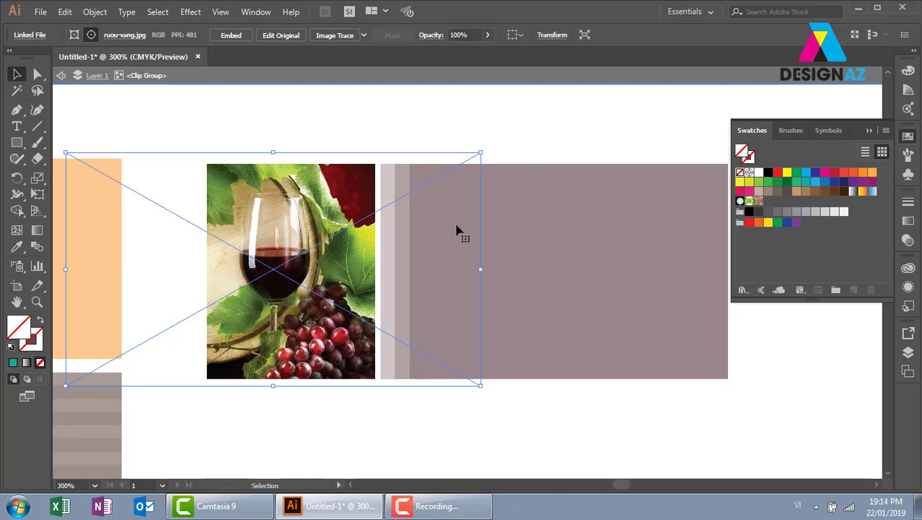
drag(480, 154, 463, 163)
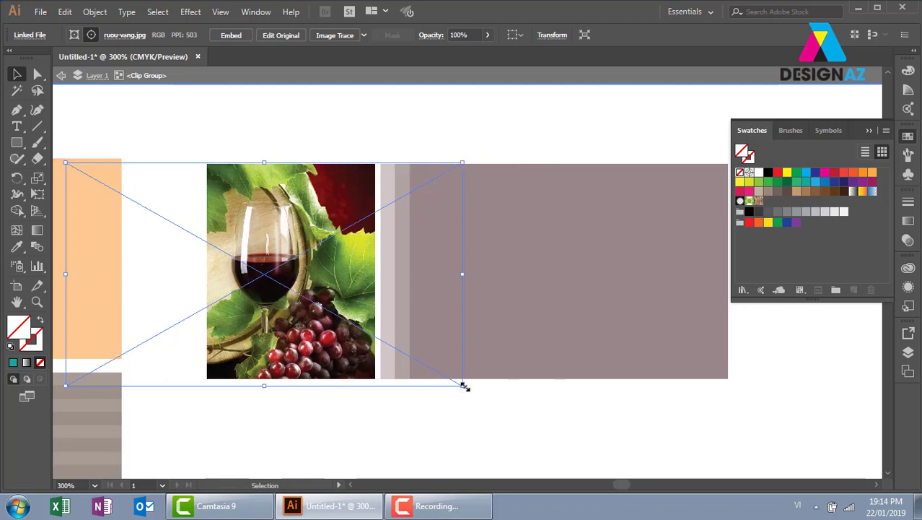
drag(459, 389, 413, 358)
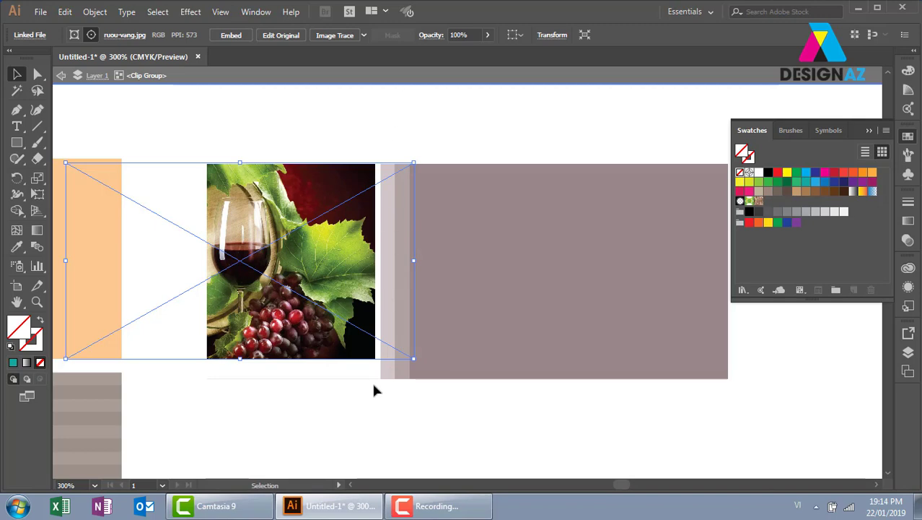
key(ctrl+z)
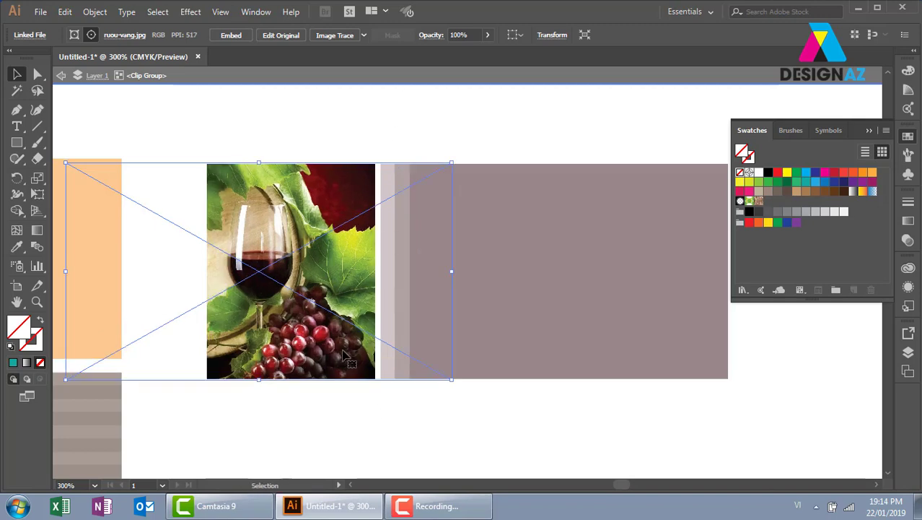
drag(302, 345, 311, 345)
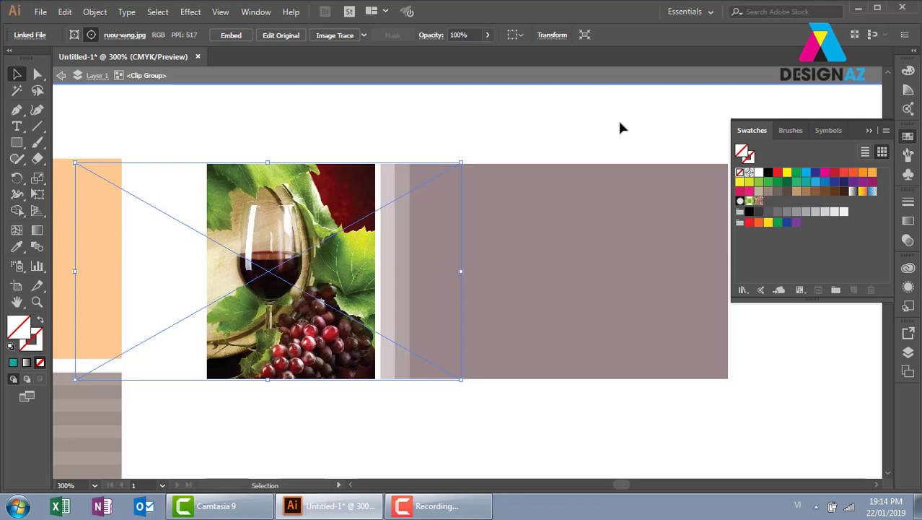
key(Escape)
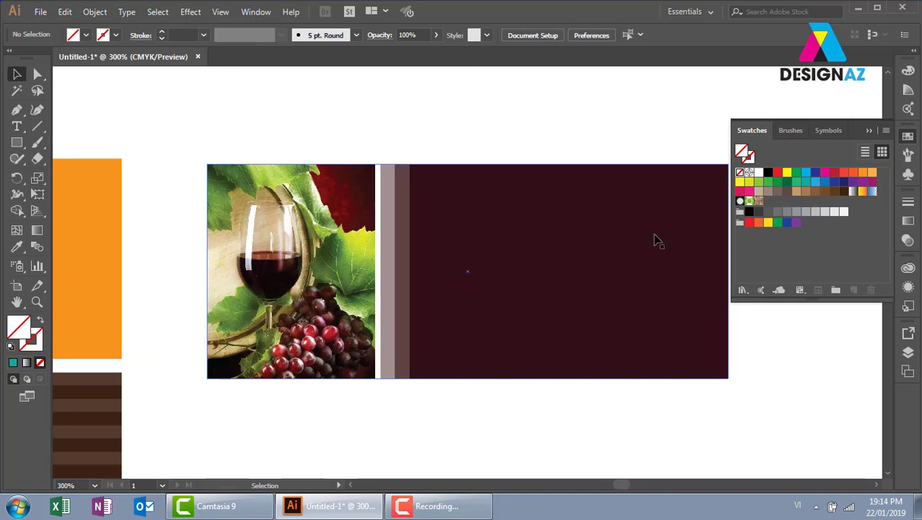
- Add the text 'Giam 30%' on the maroon banner
click(18, 130)
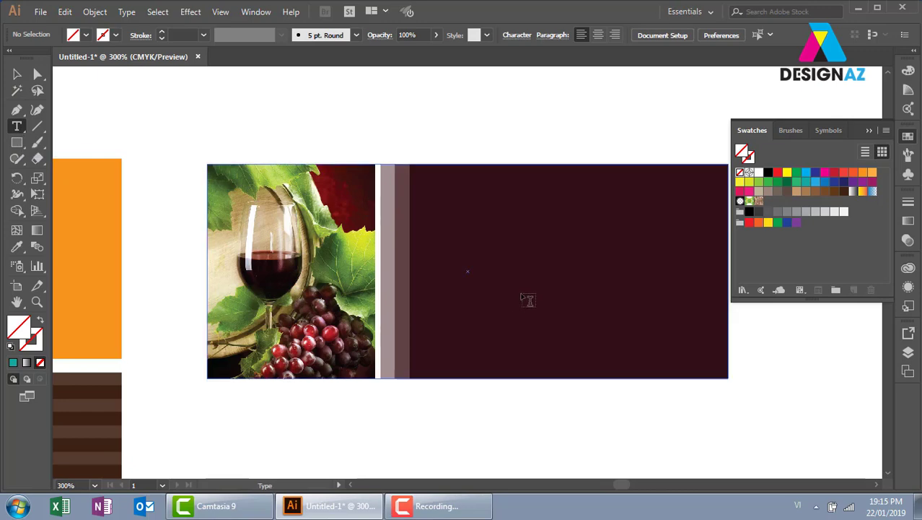
click(521, 238)
key(BackSpace)
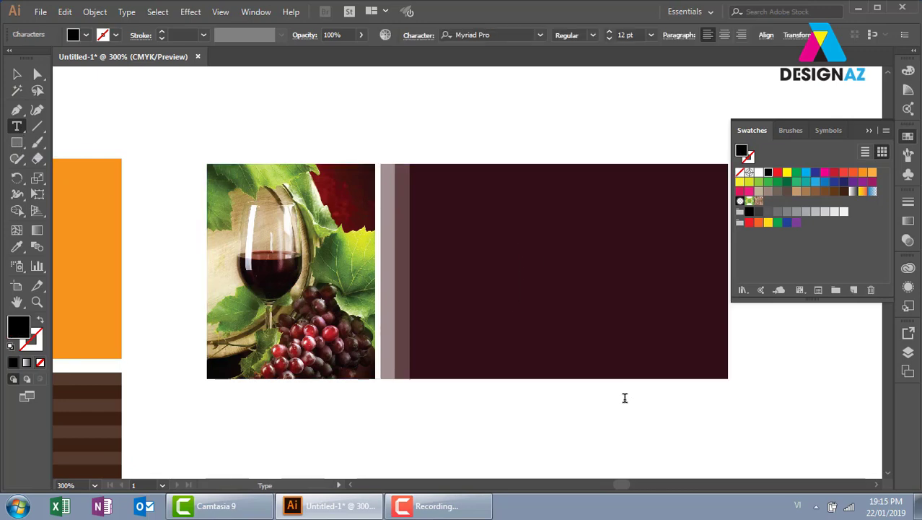
text(Giam)
text( 30)
text(%)
key(Escape)
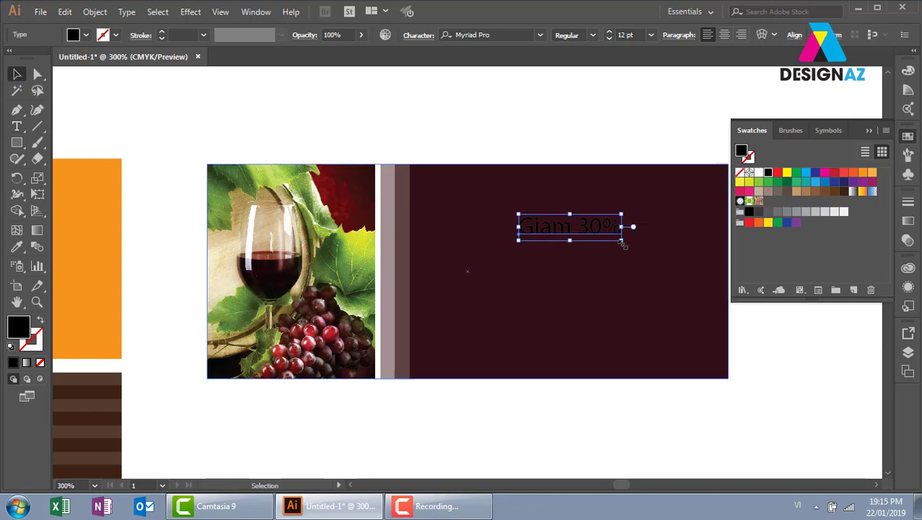
- Enlarge 'Giam 30%' and colour it with the beige sampled from the wine photo
mouse_move(622, 239)
mouse_down()
mouse_move(668, 263)
mouse_move(610, 319)
mouse_up()
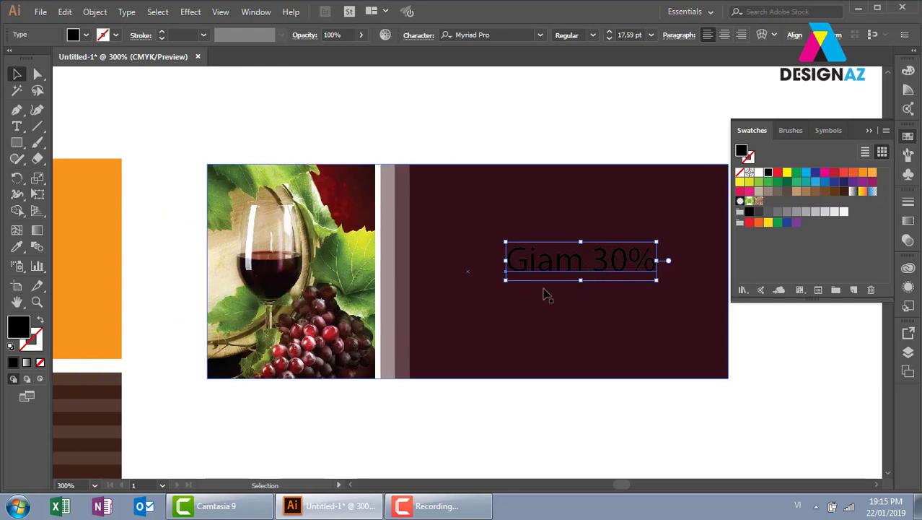
key(i)
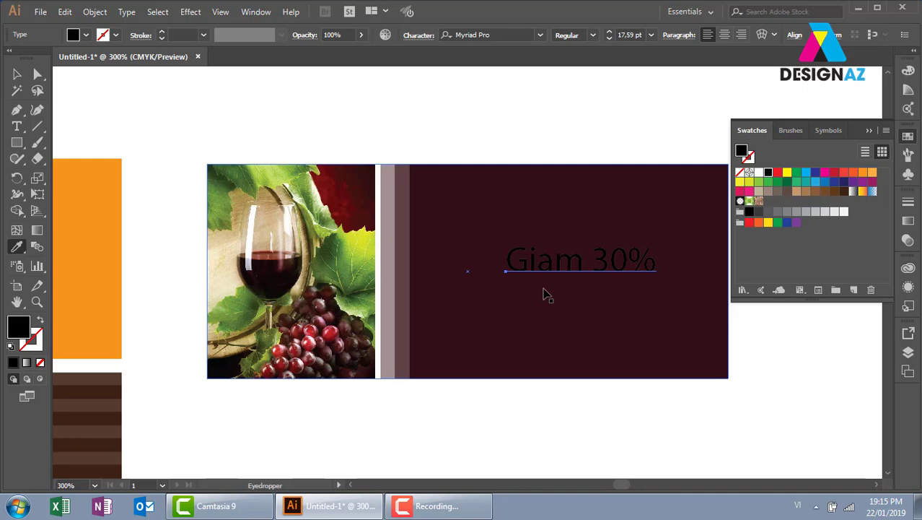
click(237, 237)
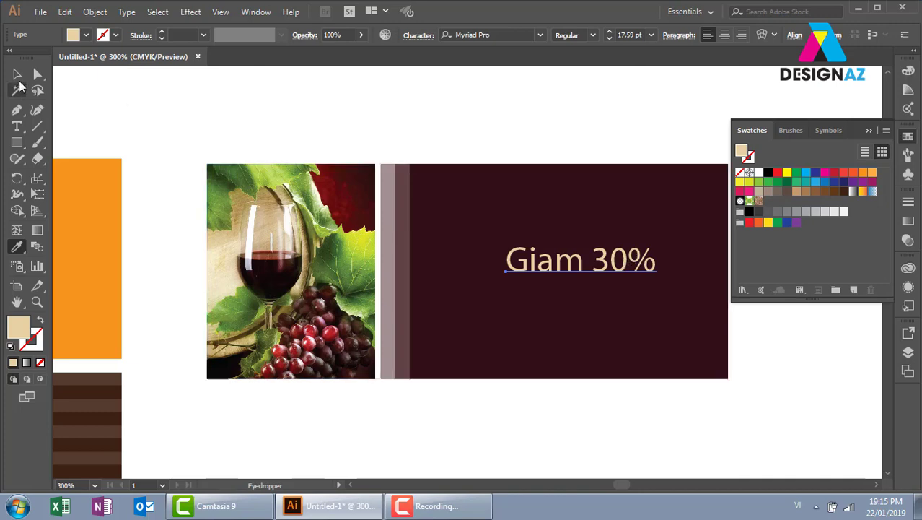
click(16, 74)
click(491, 145)
- Type the date line 'Từ 12/1- 19/1- 2019' above the banner
click(17, 125)
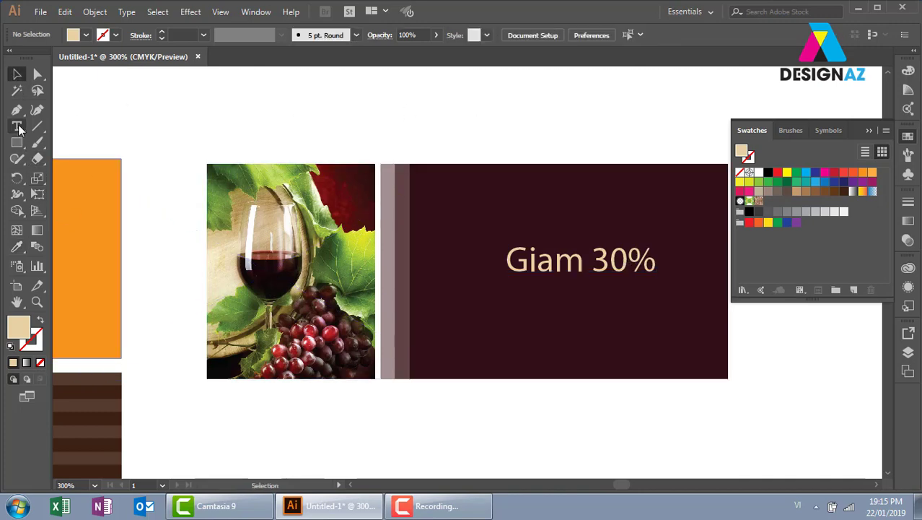
click(422, 132)
key(BackSpace)
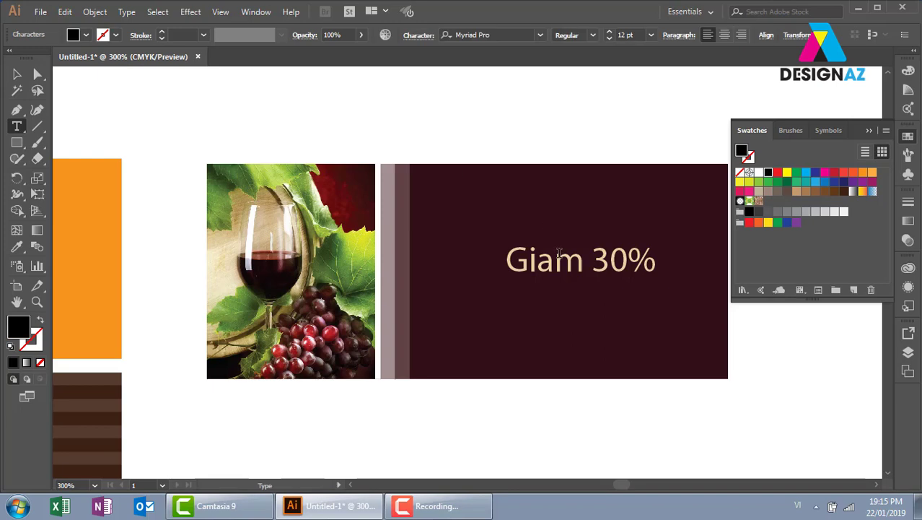
text(tưf)
key(BackSpace)
key(BackSpace)
text(Tu)
text(wd)
key(BackSpace)
text(f)
text( 12)
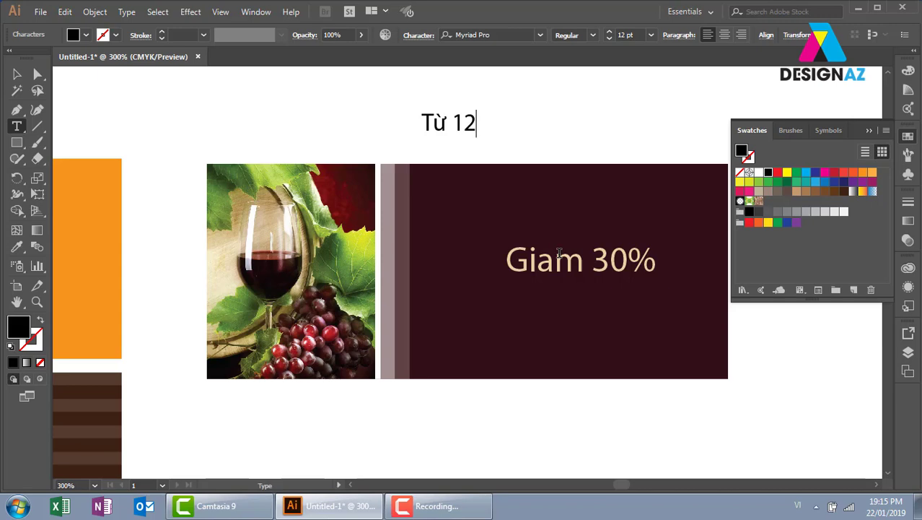
text(/)
text(1)
text(-)
text( 1)
text(9)
text(/1)
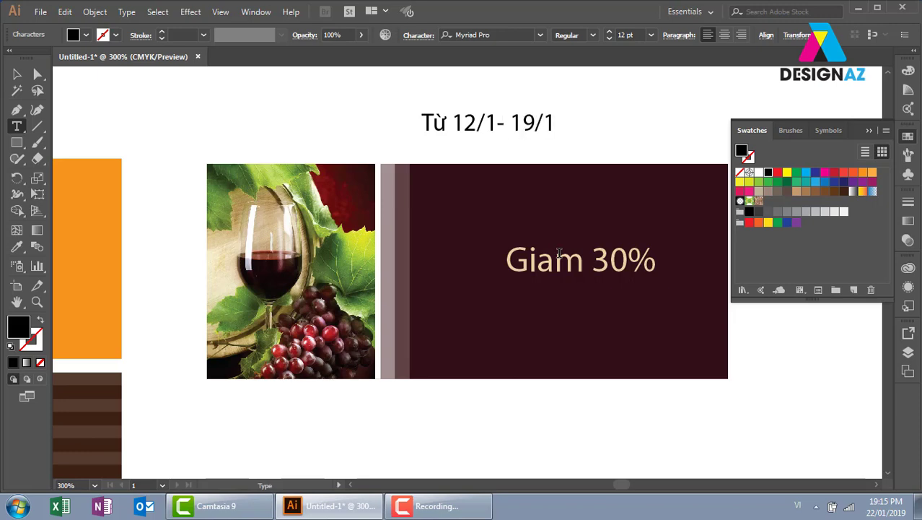
text(-)
text( 209)
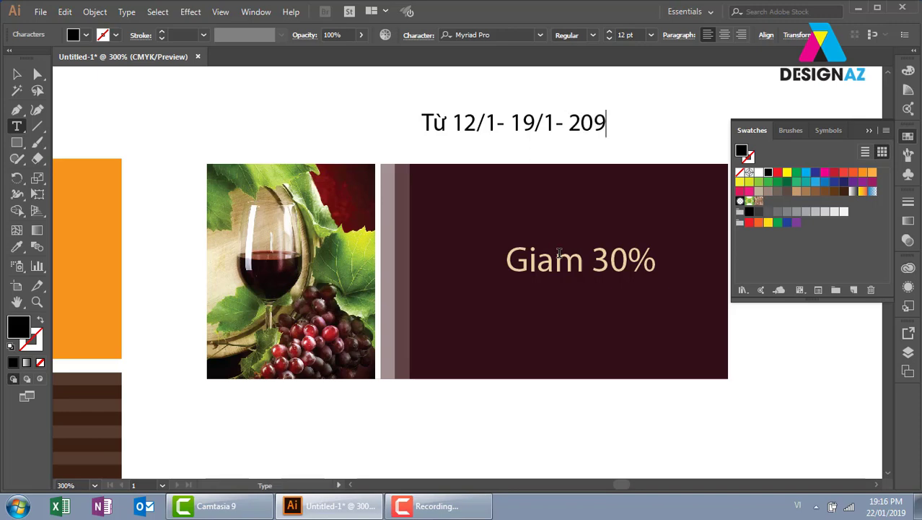
key(BackSpace)
text(19)
- Scale the date line to about 8.88 pt under 'Giam 30%' and colour it beige
click(17, 74)
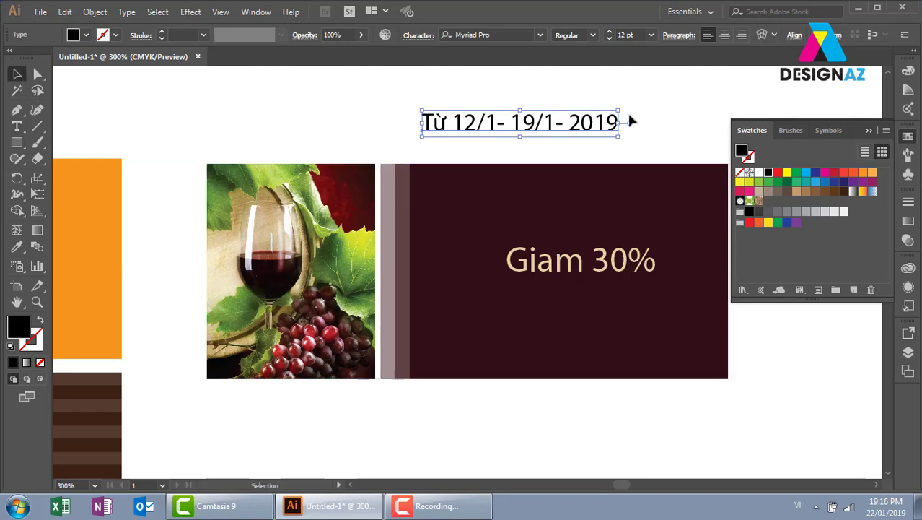
mouse_move(619, 111)
mouse_down()
mouse_move(542, 121)
mouse_move(587, 287)
mouse_up()
key(i)
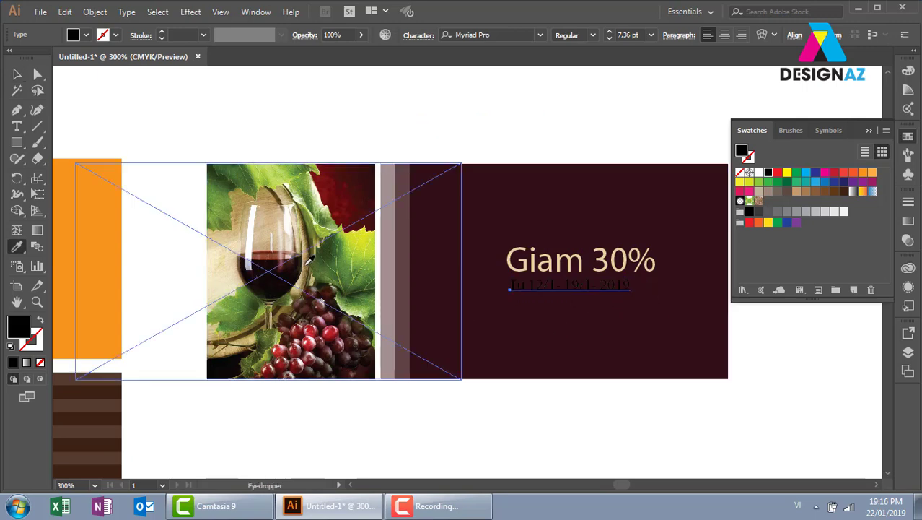
click(621, 261)
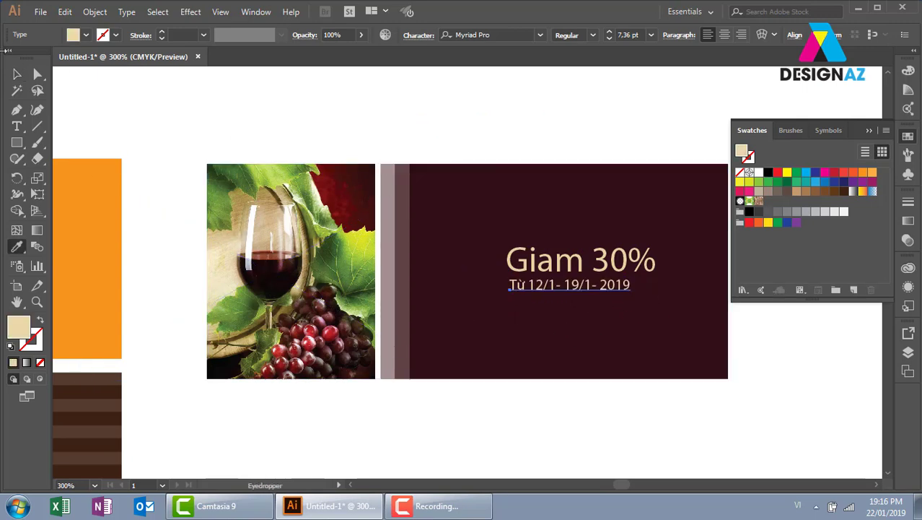
key(v)
drag(634, 295, 657, 303)
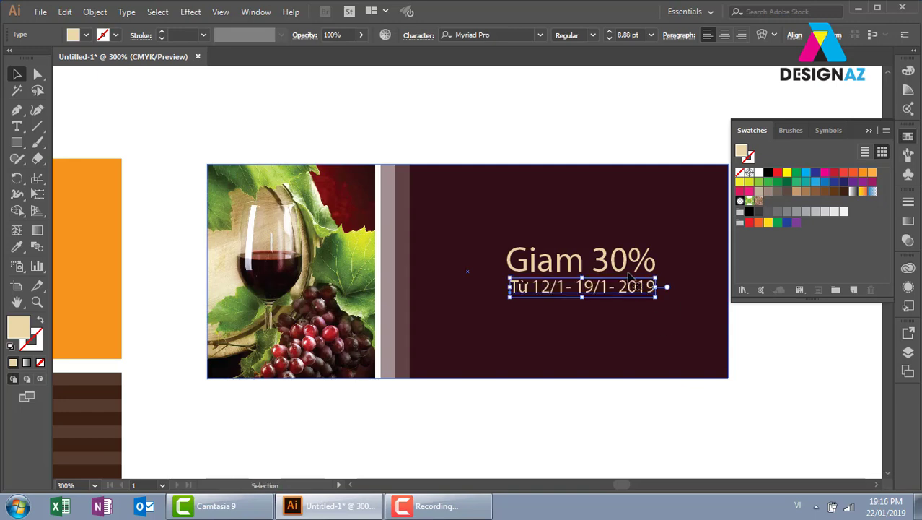
click(556, 105)
- Lower the date line's opacity so it looks faded
click(608, 292)
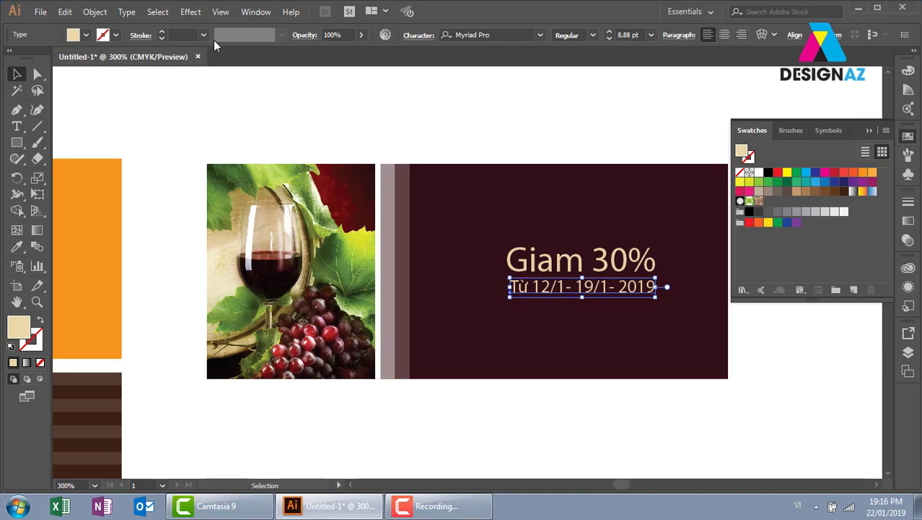
click(361, 35)
drag(343, 56, 329, 56)
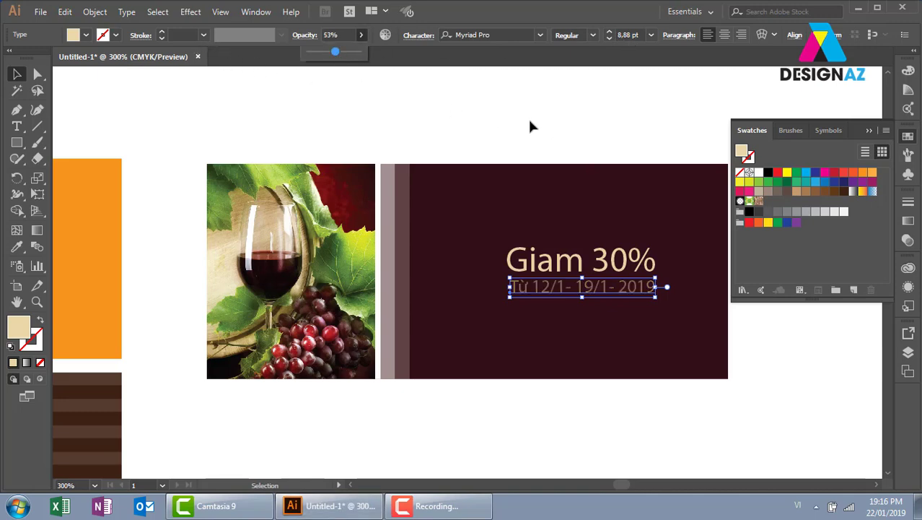
click(562, 125)
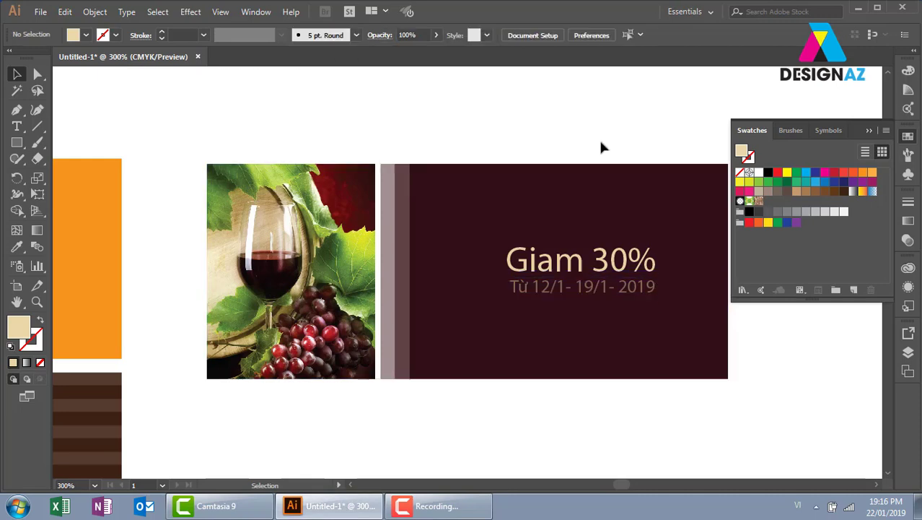
drag(606, 361, 549, 352)
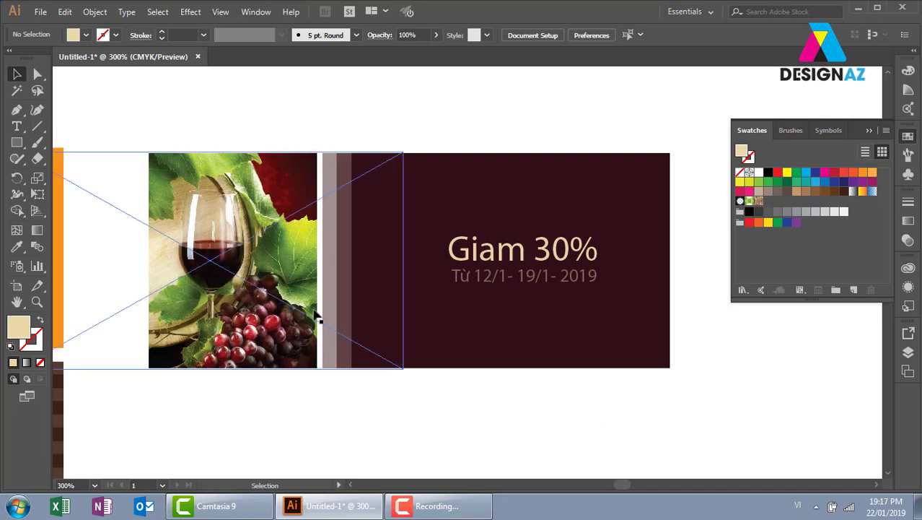
- Apply the Overlay blending mode to the translucent strip beside the photo
click(341, 299)
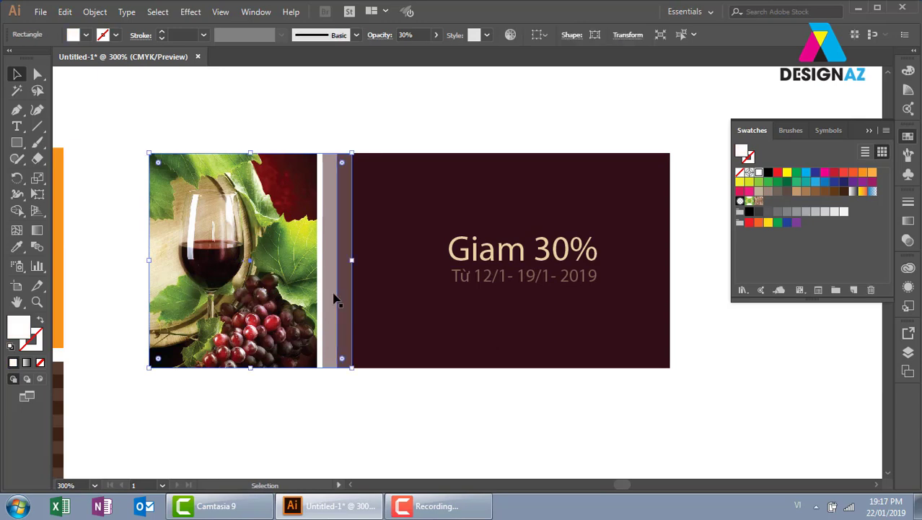
drag(336, 312, 440, 285)
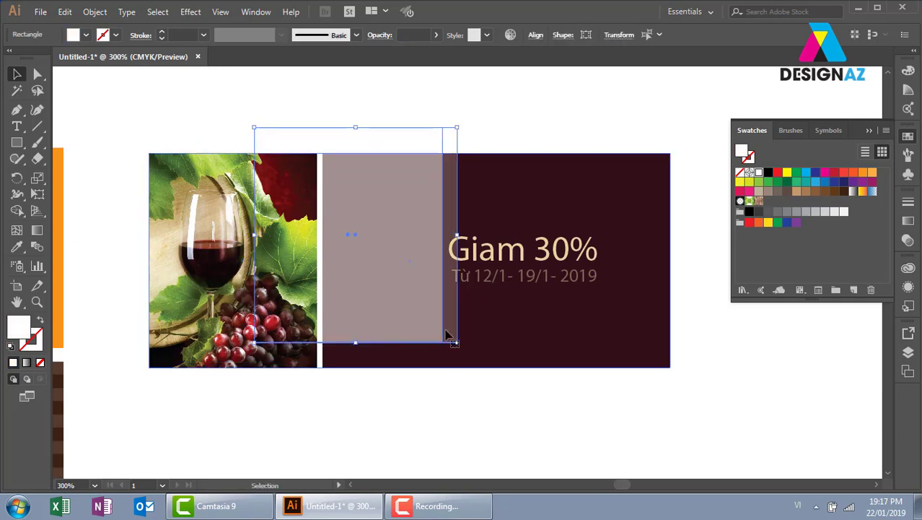
key(ctrl+z)
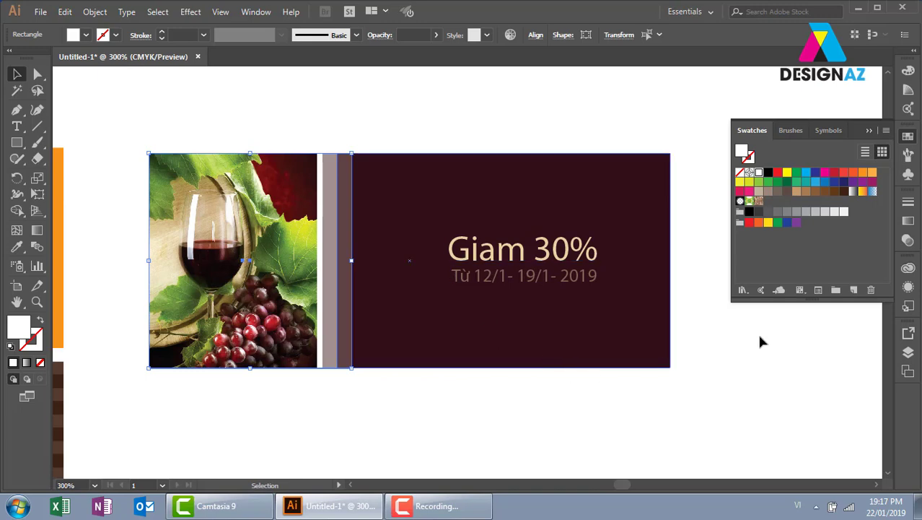
click(909, 240)
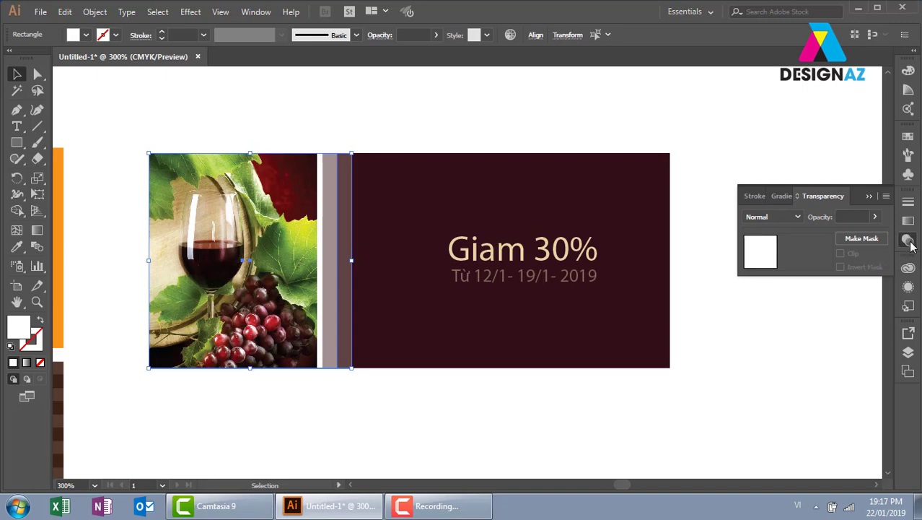
click(799, 224)
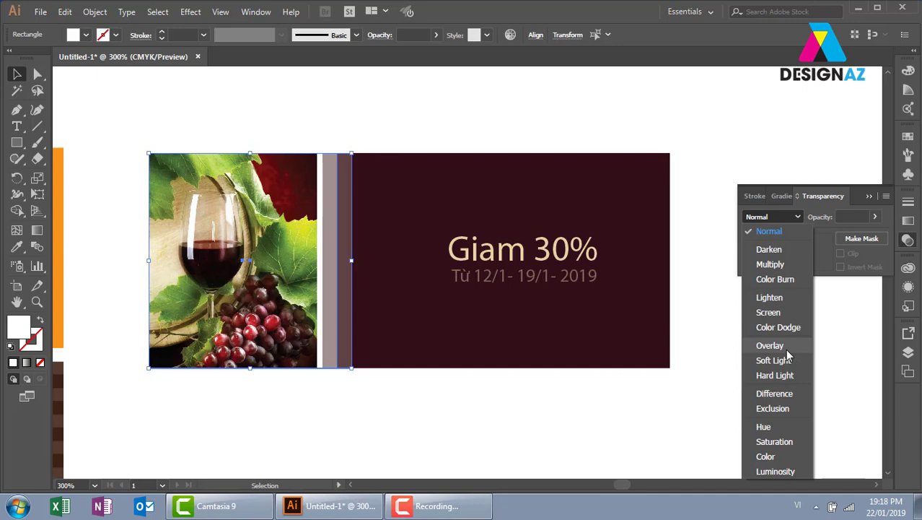
click(787, 351)
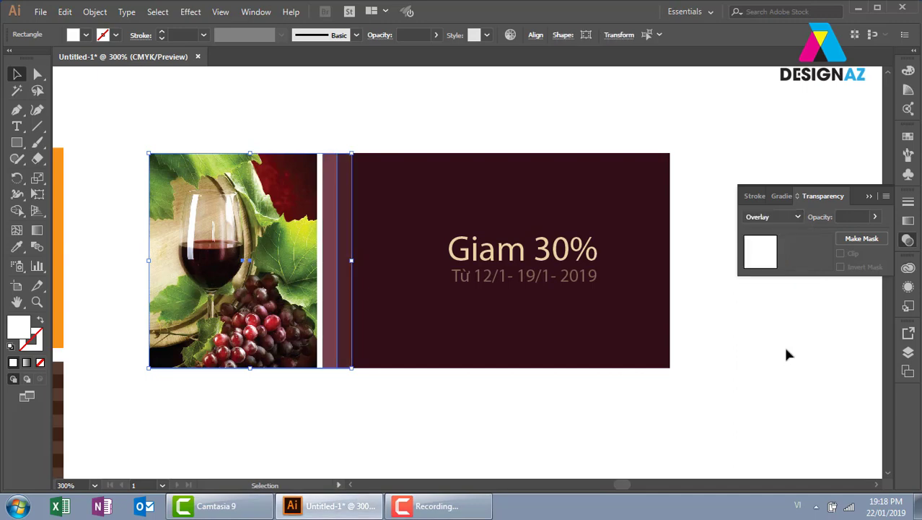
click(433, 134)
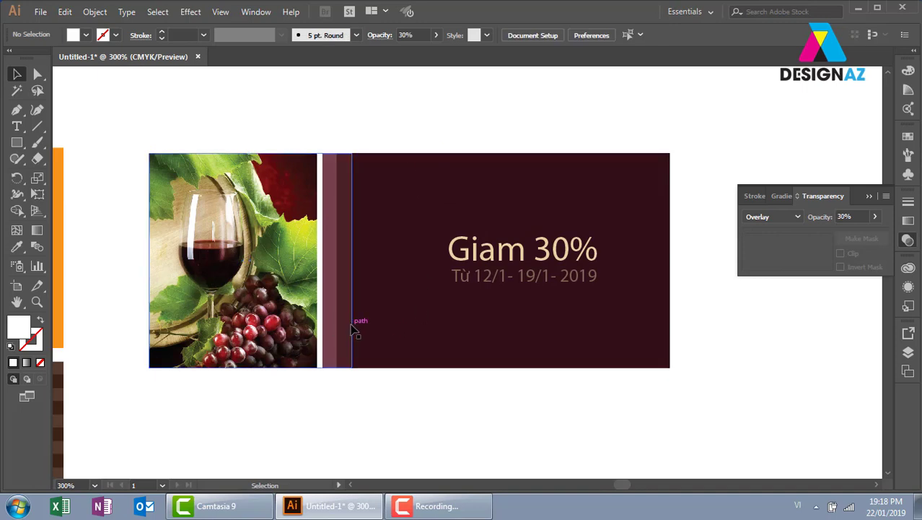
- Undo Overlay to compare, then reapply Overlay to the strip
key(ctrl+z)
click(435, 444)
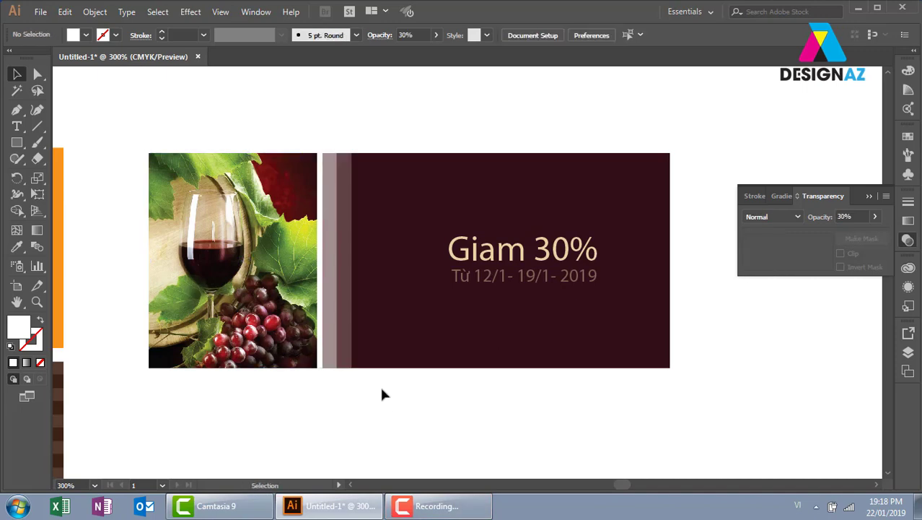
click(344, 351)
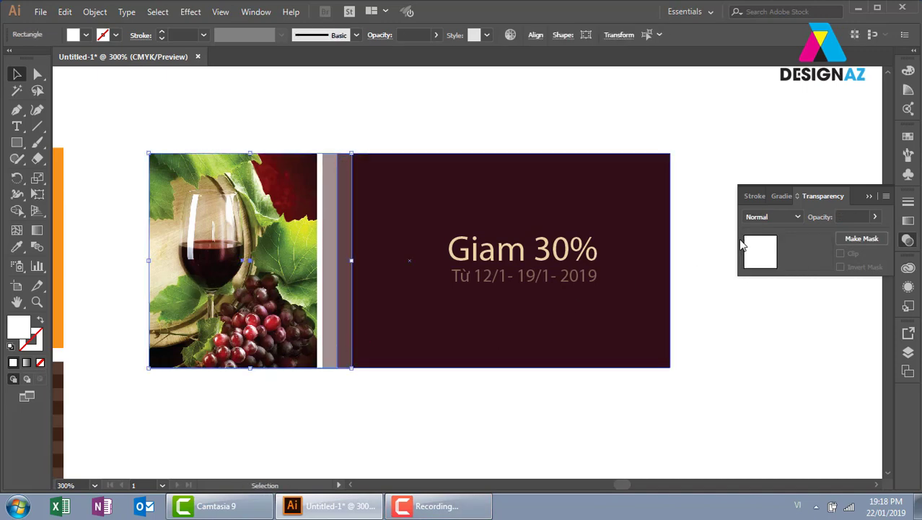
click(795, 211)
click(770, 345)
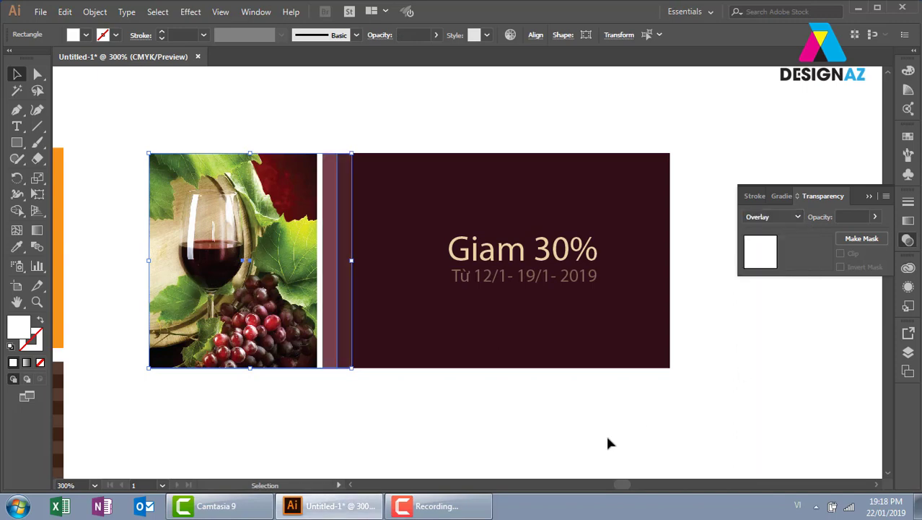
click(583, 453)
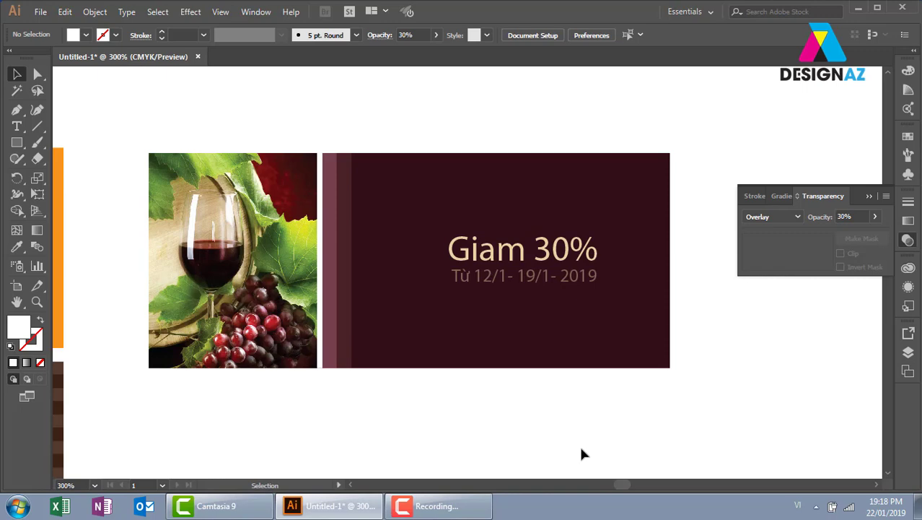
- Duplicate the whole wine banner directly below the original
key(ctrl+minus)
key(ctrl+minus)
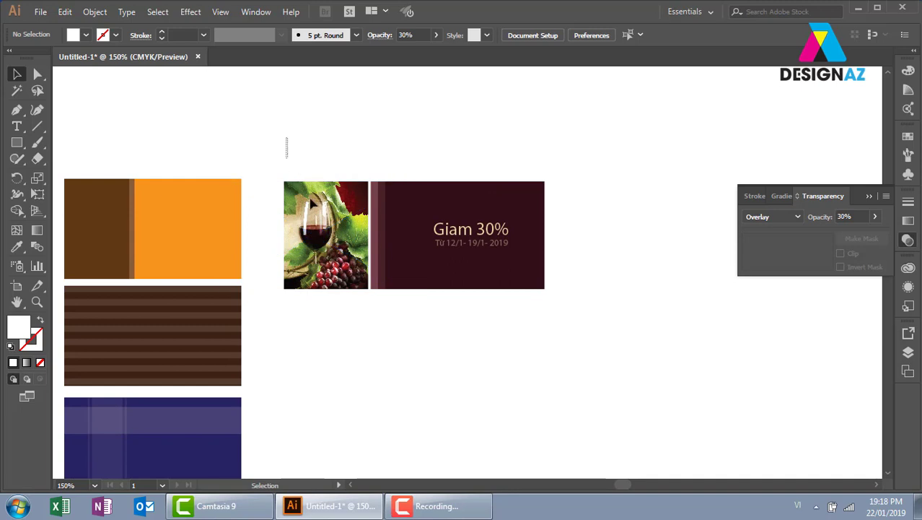
drag(288, 157, 565, 337)
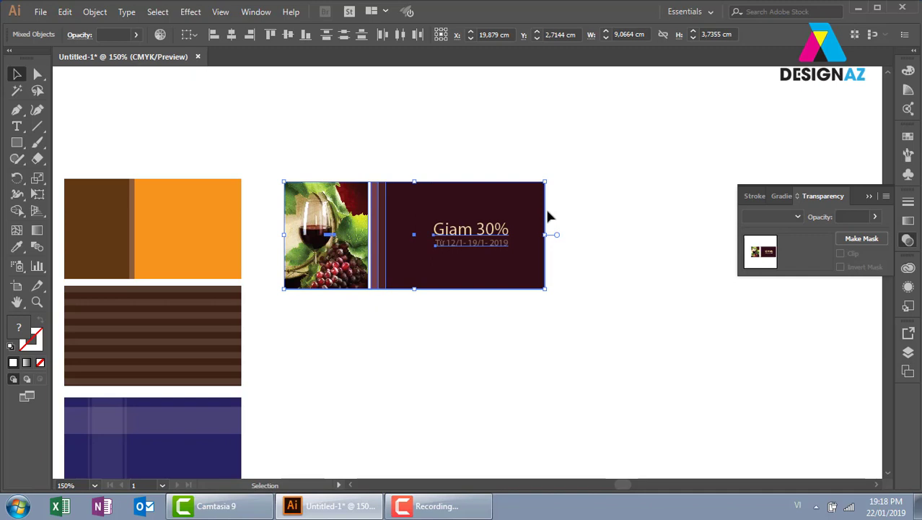
click(515, 330)
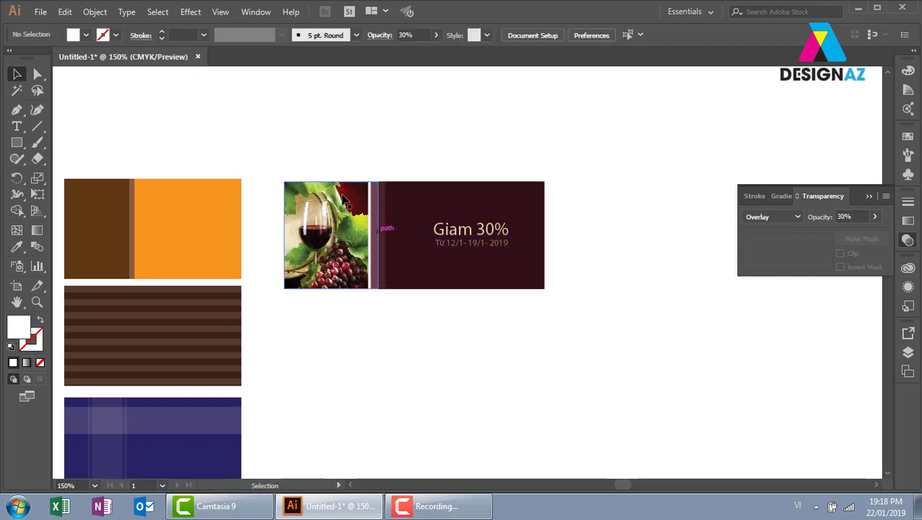
drag(289, 141, 566, 336)
drag(426, 261, 365, 333)
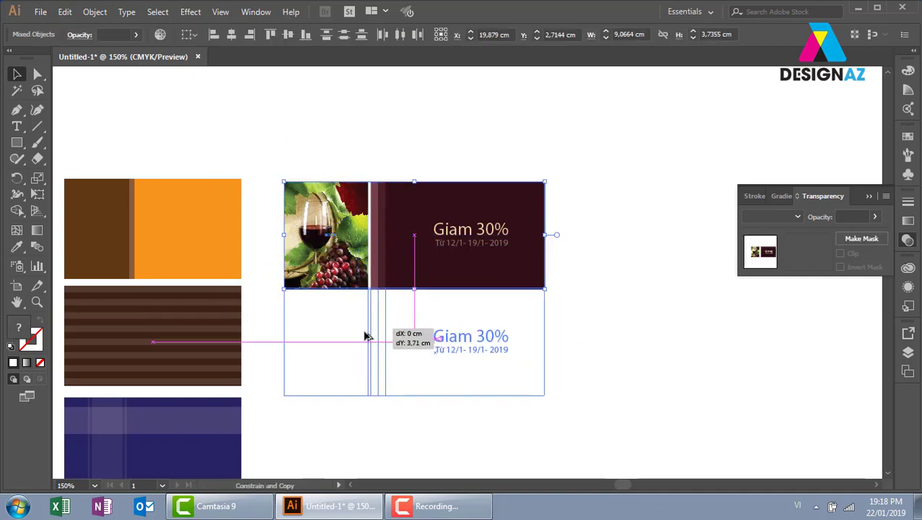
click(635, 307)
- Zoom in on the lower banner copy and select it
key(z)
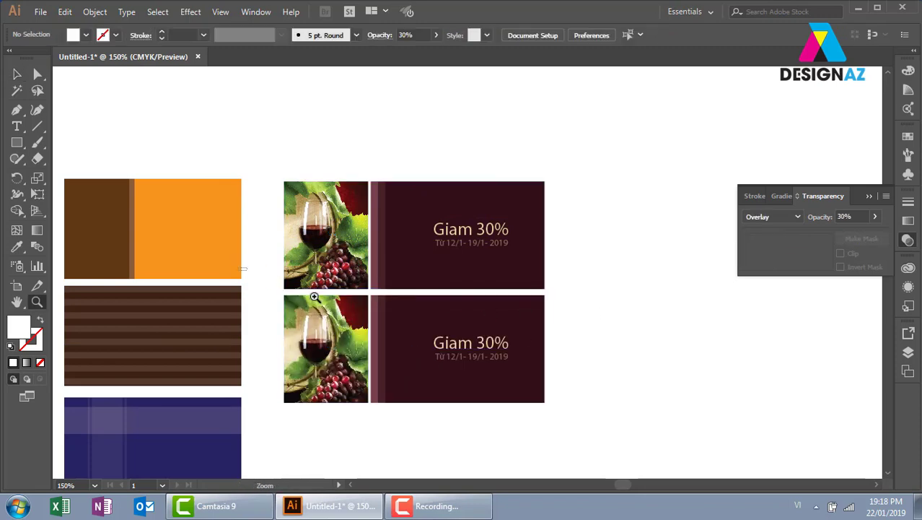
drag(242, 265, 626, 460)
drag(524, 390, 541, 385)
click(16, 74)
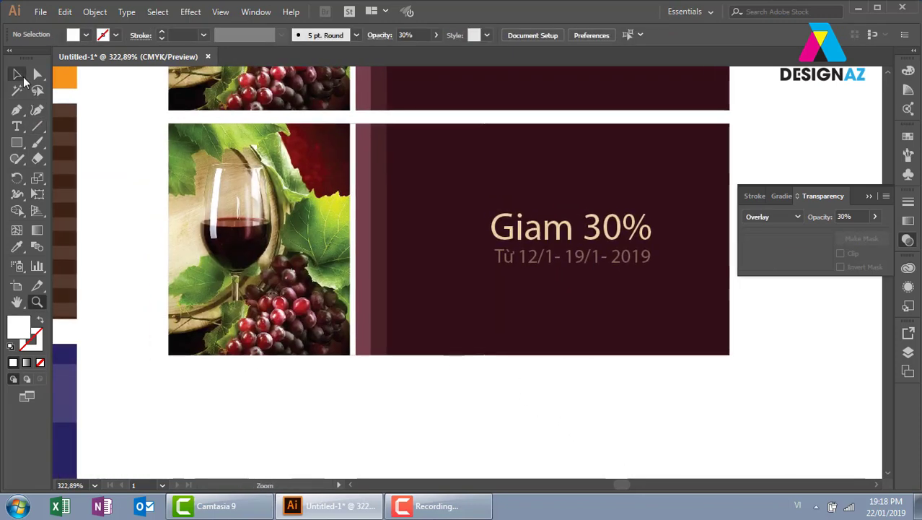
click(352, 200)
- Shorten the lower banner's strip by lowering its top edge
click(383, 176)
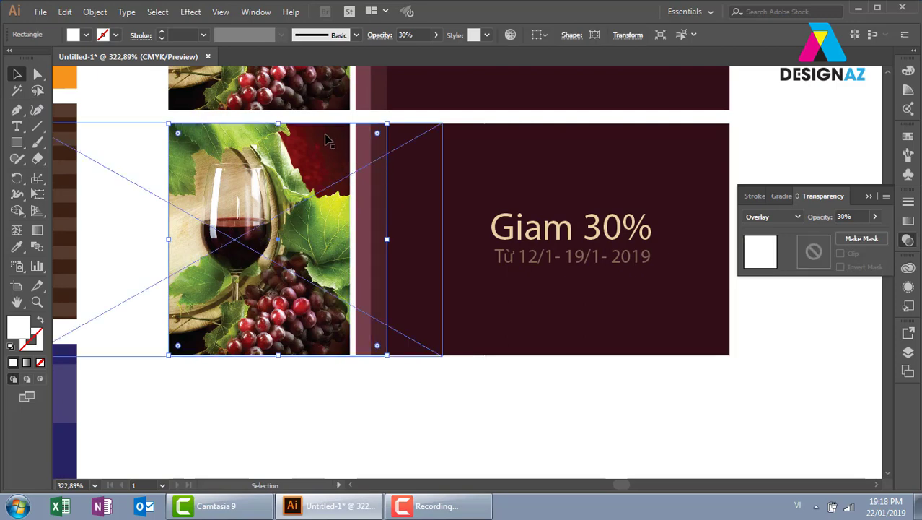
drag(278, 124, 278, 182)
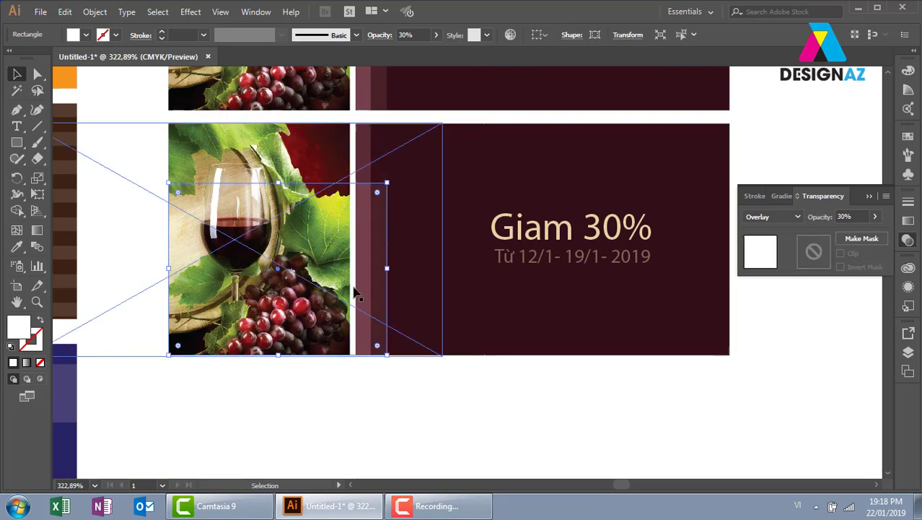
click(488, 420)
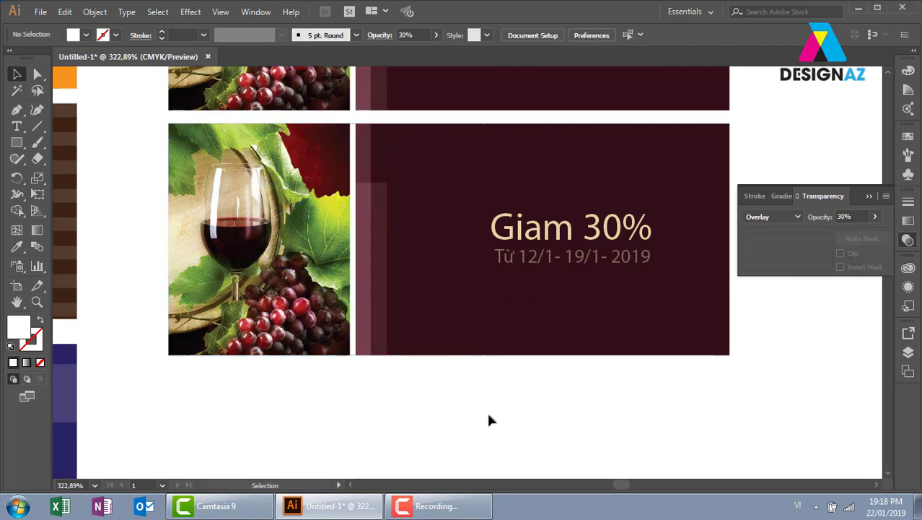
drag(488, 303, 473, 391)
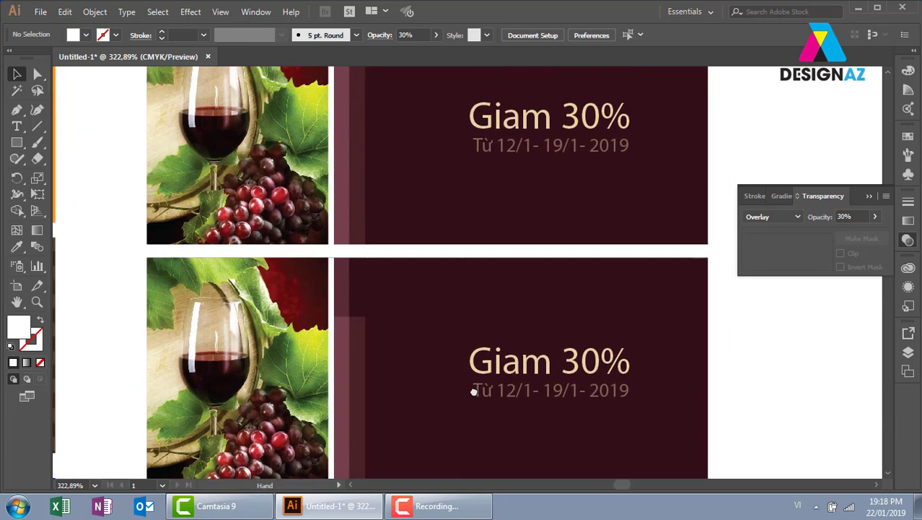
key(ctrl+minus)
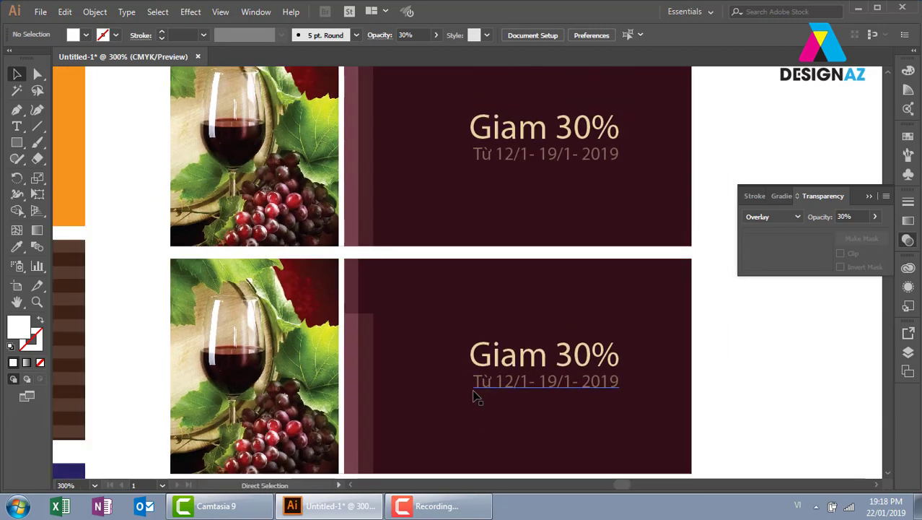
key(ctrl+minus)
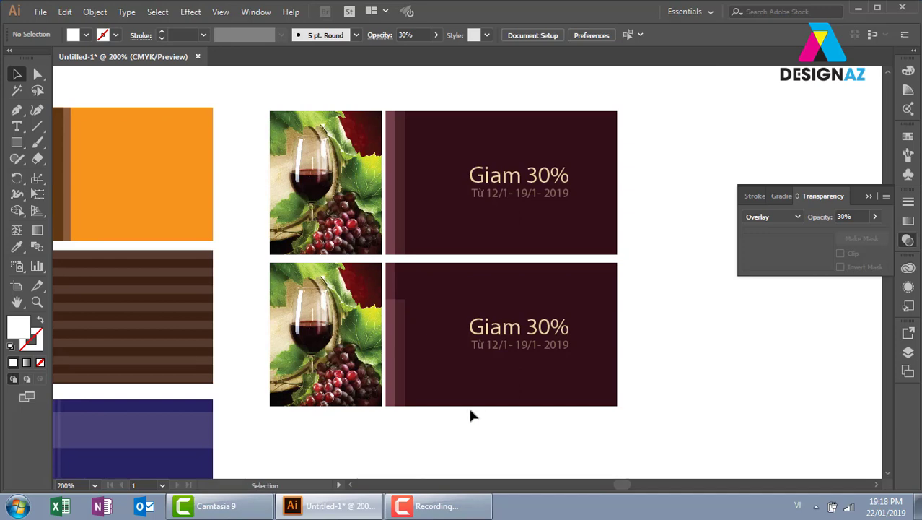
key(ctrl+plus)
scroll(470, 415, down, 5)
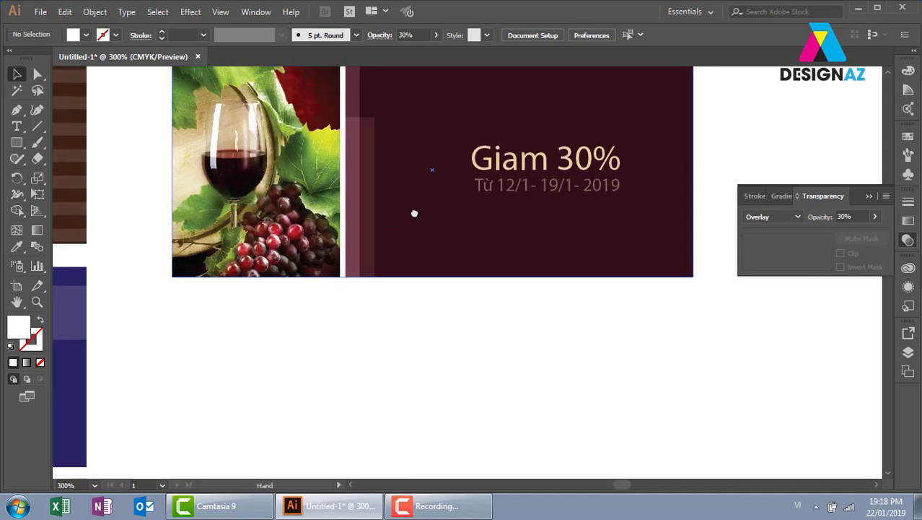
drag(173, 366, 614, 160)
- Add a third banner copy straight below the upper banner
drag(381, 108, 381, 330)
drag(412, 395, 370, 251)
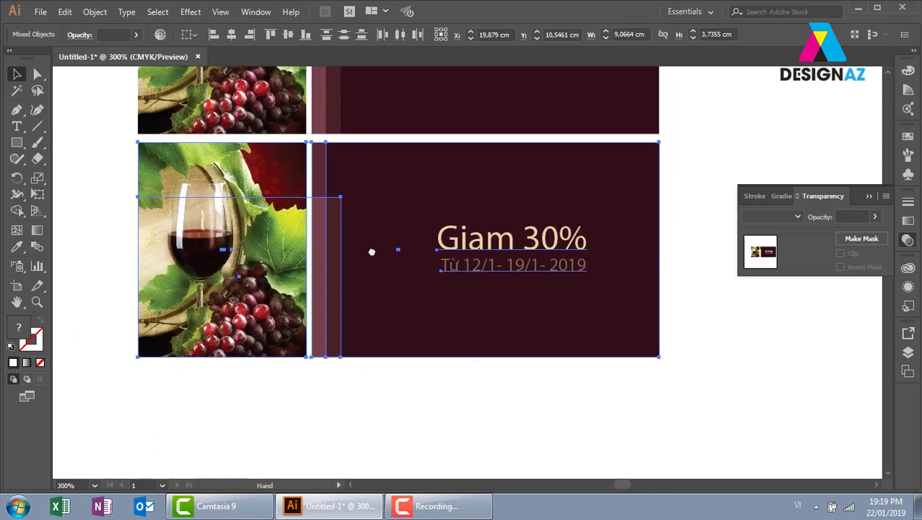
scroll(359, 332, left, 10)
scroll(361, 332, right, 10)
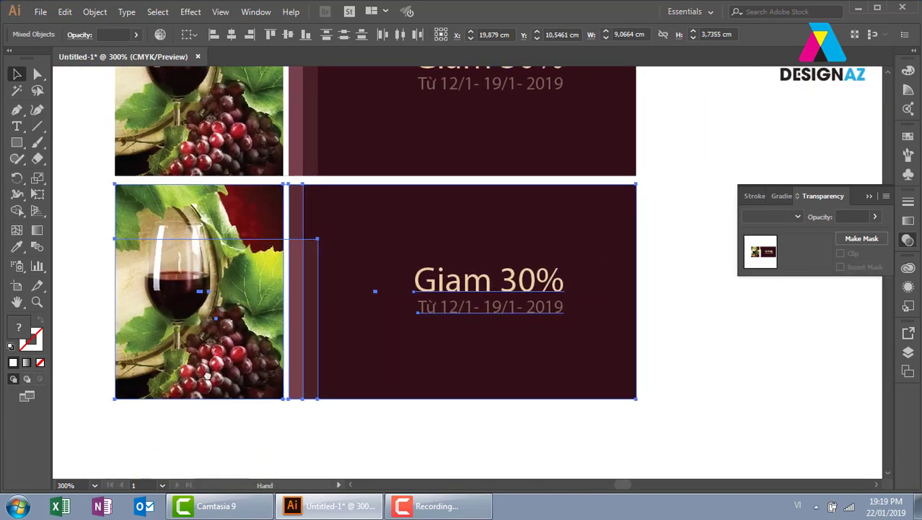
click(335, 441)
- Make the new banner's translucent stripe shorter and wider
click(334, 392)
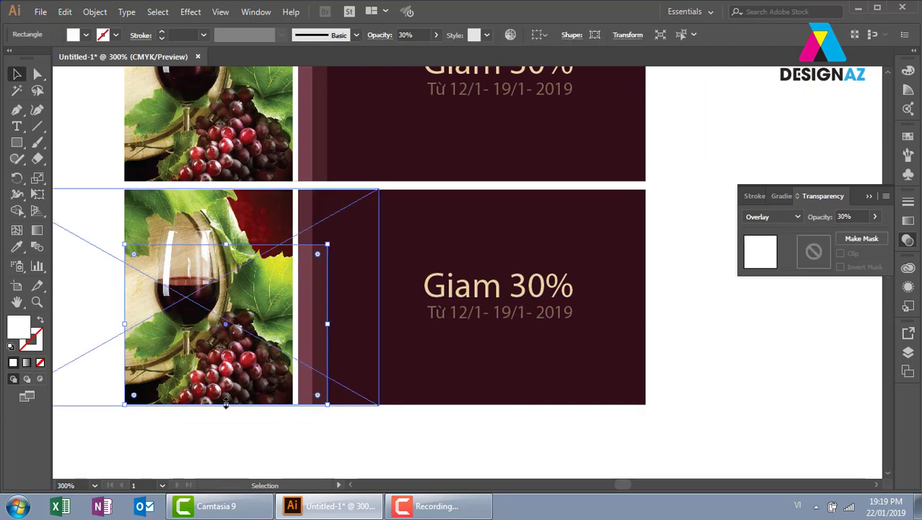
drag(226, 402, 236, 359)
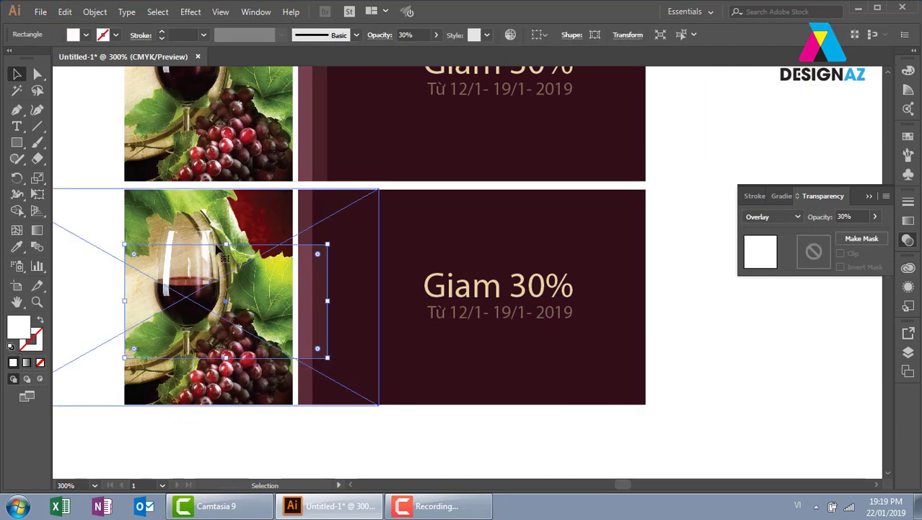
drag(228, 245, 228, 216)
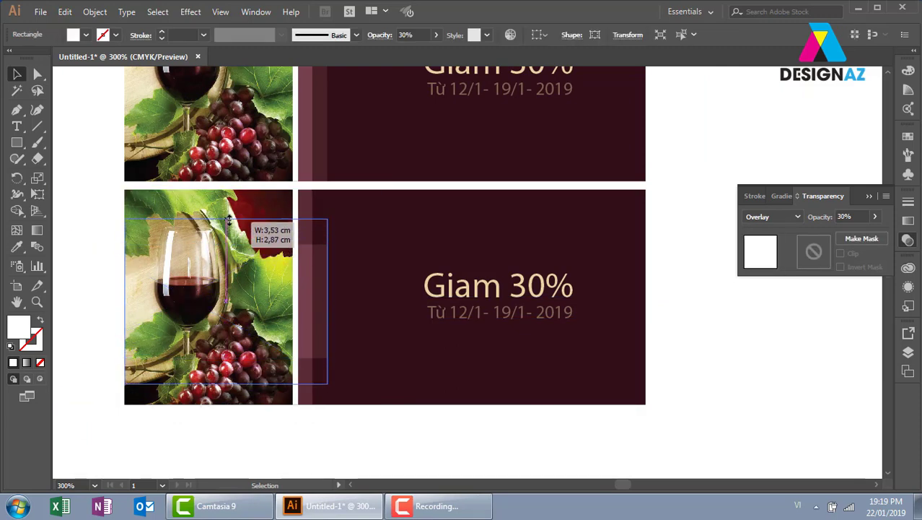
click(406, 447)
click(328, 345)
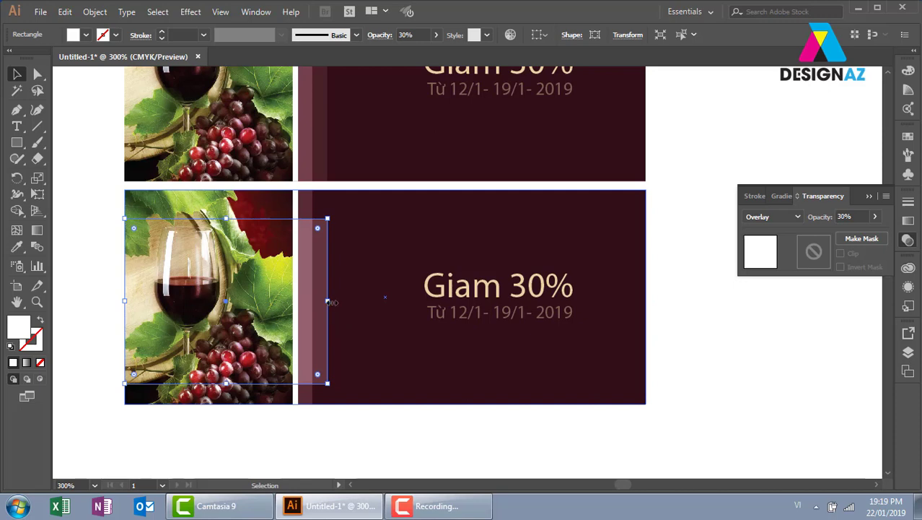
drag(327, 300, 348, 300)
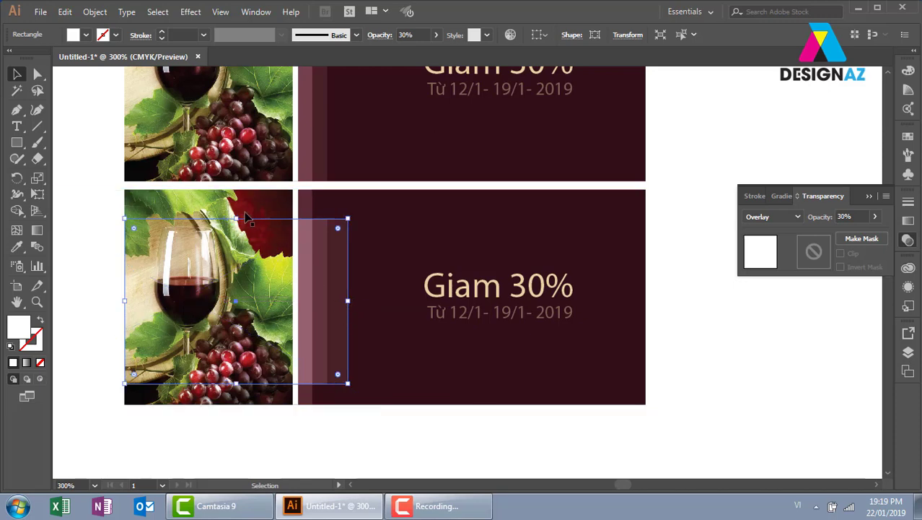
drag(238, 218, 243, 243)
drag(341, 323, 333, 322)
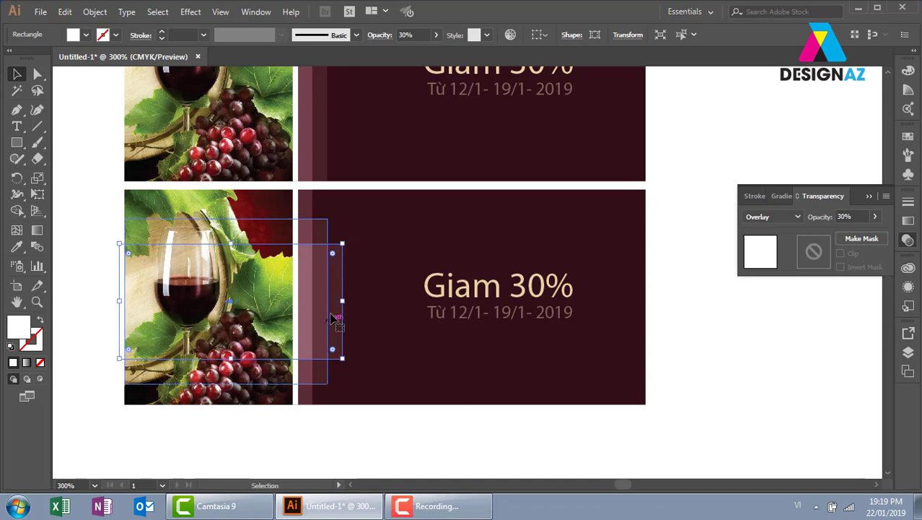
- Set the stripe's opacity to 10%
click(418, 35)
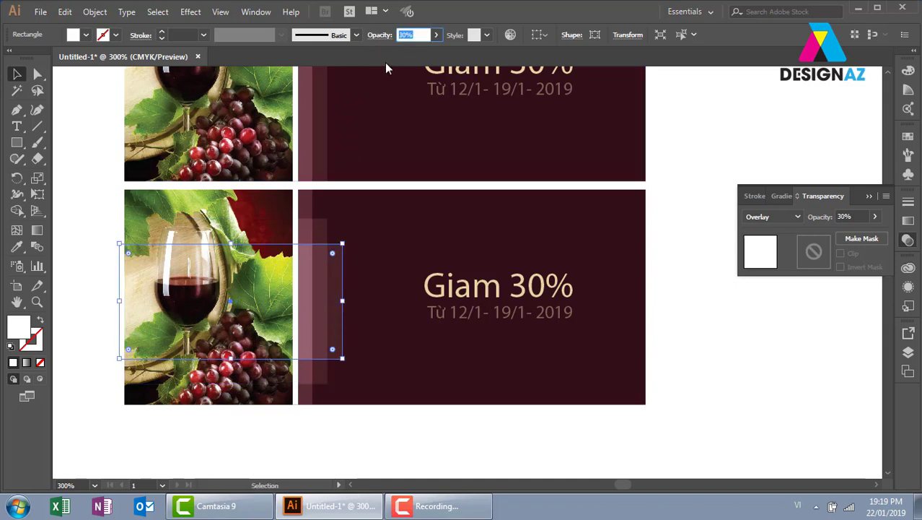
text(0)
key(Return)
click(674, 311)
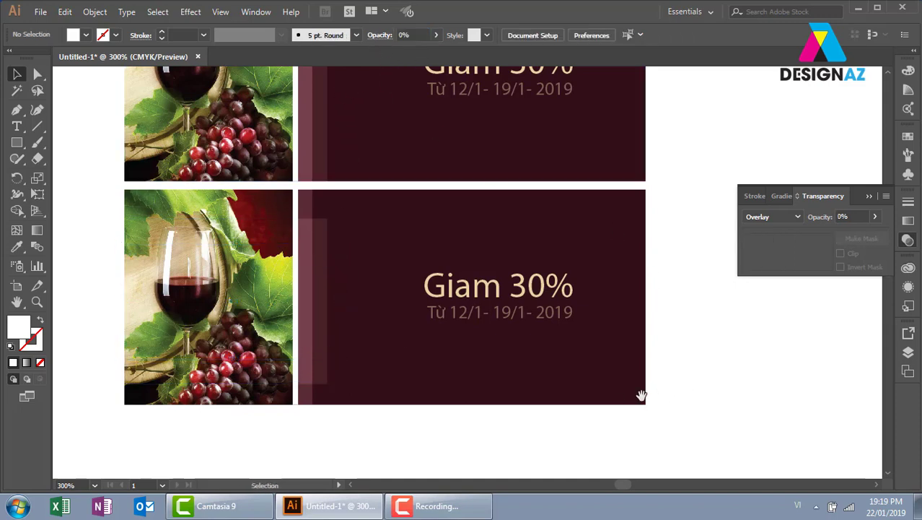
click(365, 340)
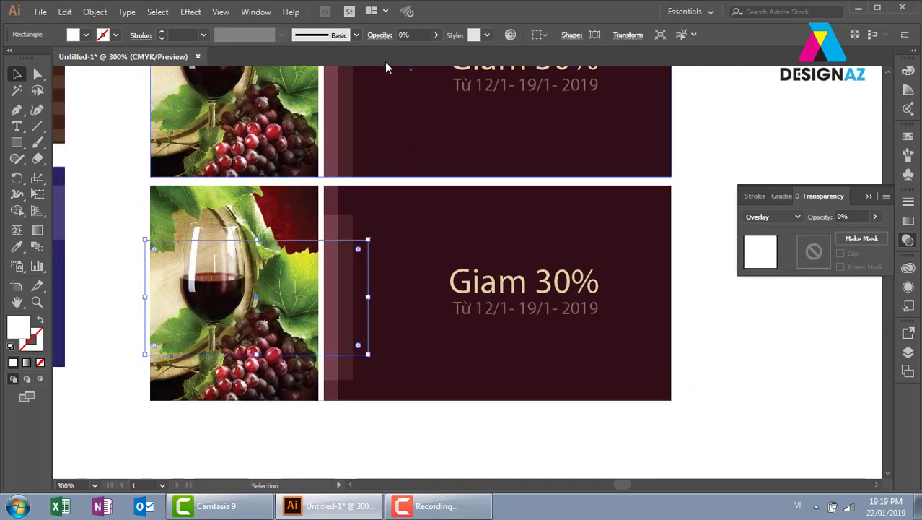
click(409, 35)
text(10)
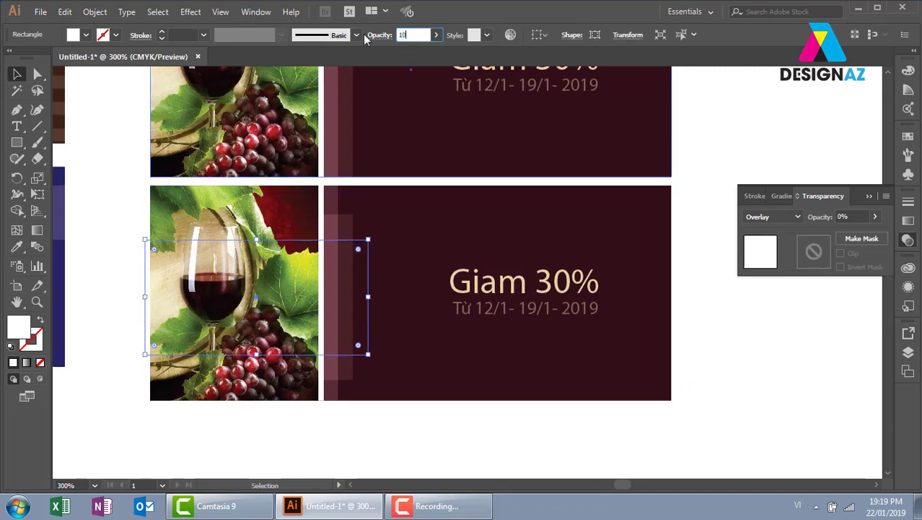
key(Return)
click(721, 376)
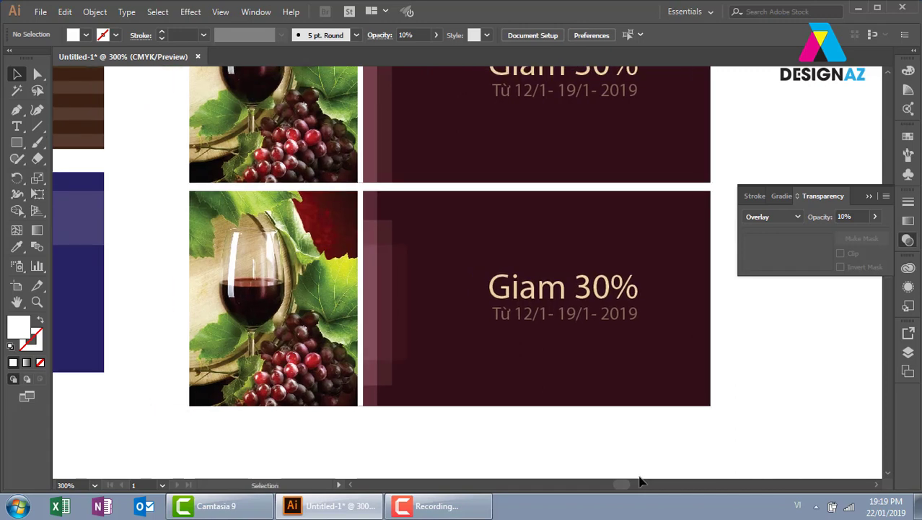
- Duplicate a banner to add a fourth copy
key(ctrl+minus)
key(ctrl+minus)
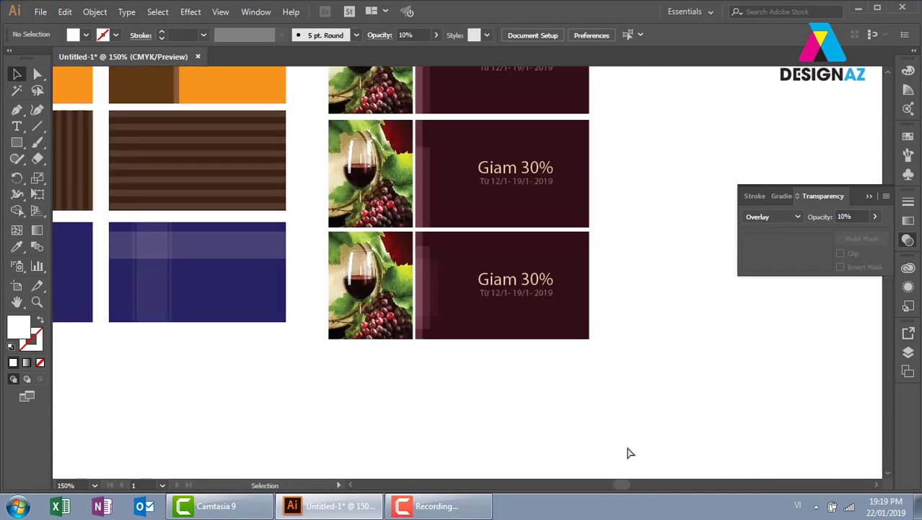
drag(508, 218, 383, 327)
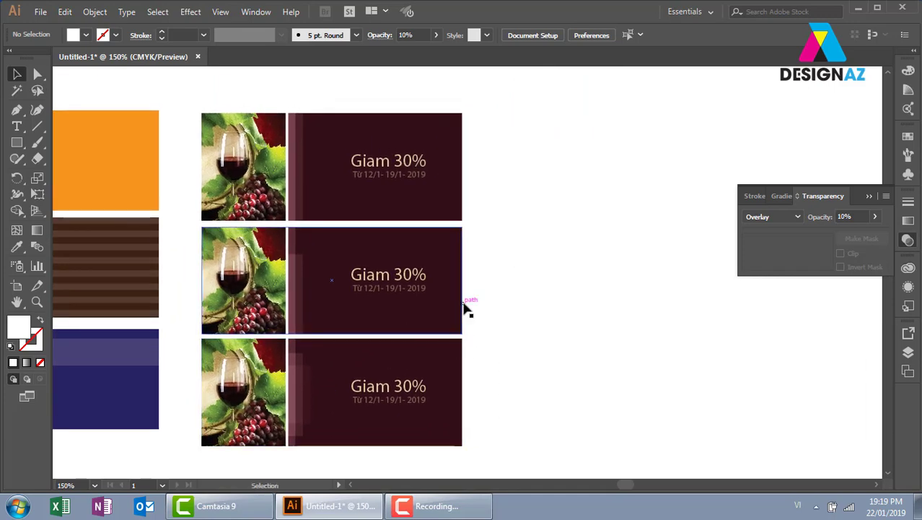
mouse_move(307, 163)
mouse_down()
mouse_move(402, 256)
mouse_move(536, 313)
mouse_move(498, 178)
mouse_move(500, 190)
mouse_up()
click(652, 187)
- Draw a white square over the top banner's left edge
key(z)
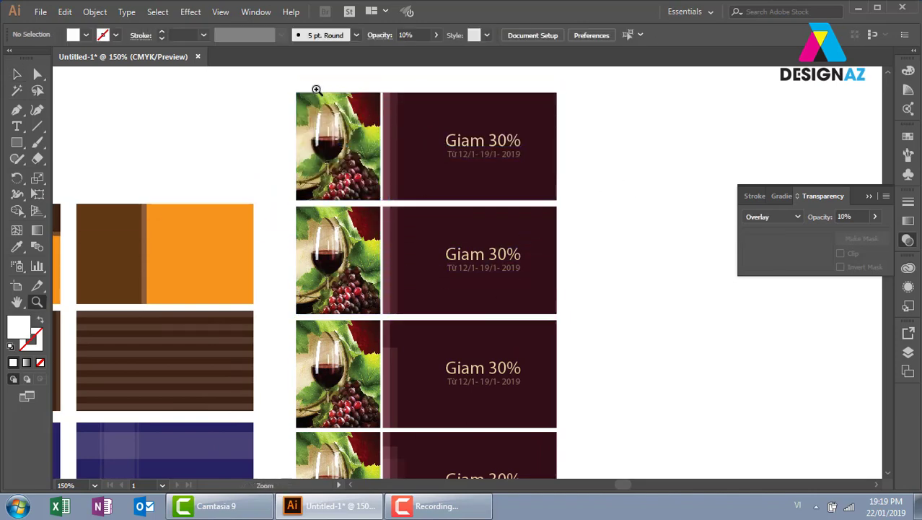
mouse_move(376, 96)
mouse_down()
mouse_move(500, 261)
mouse_move(457, 222)
mouse_move(457, 268)
mouse_up()
click(17, 142)
mouse_move(280, 160)
mouse_down()
mouse_move(385, 245)
mouse_move(393, 243)
mouse_up()
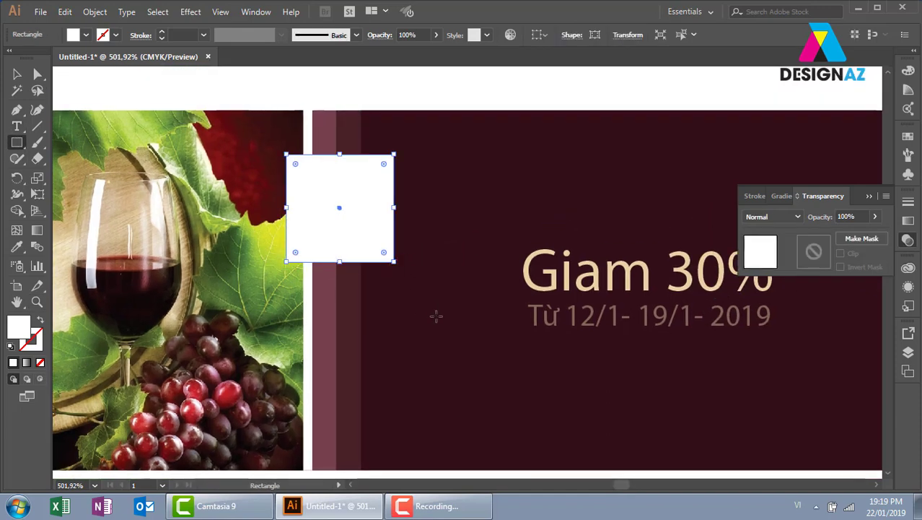
- Set the white square to Overlay blending at 20% opacity
click(794, 217)
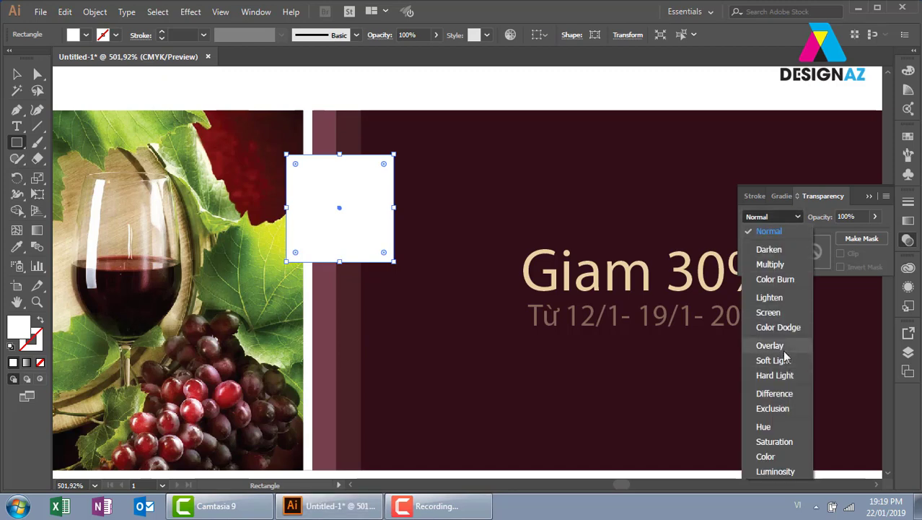
click(765, 340)
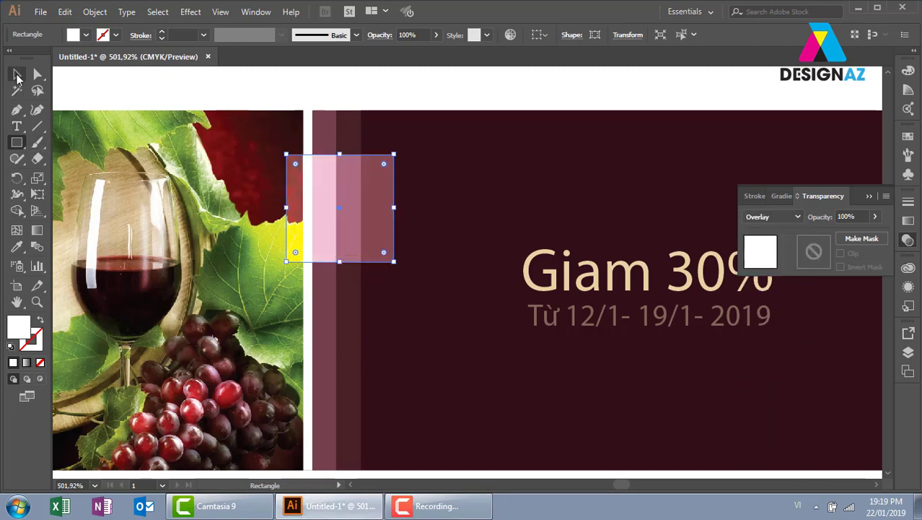
click(18, 73)
click(433, 103)
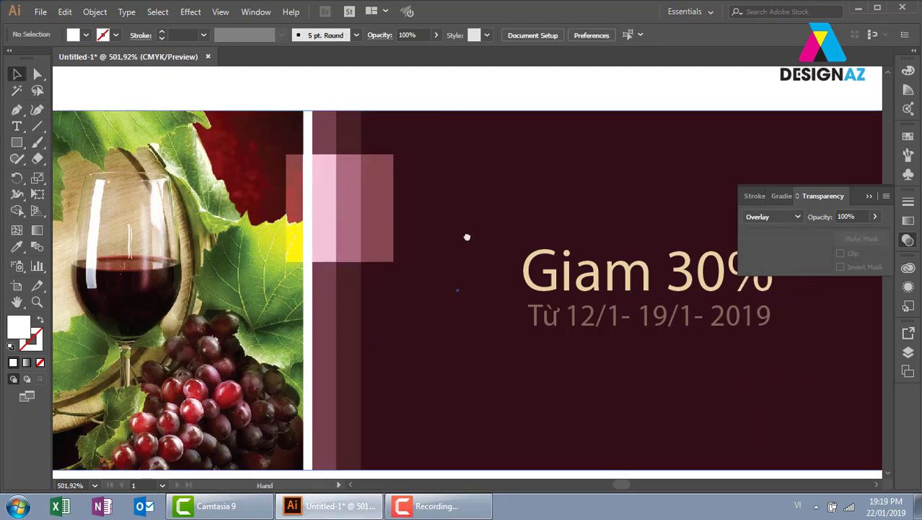
drag(465, 236, 401, 227)
click(338, 219)
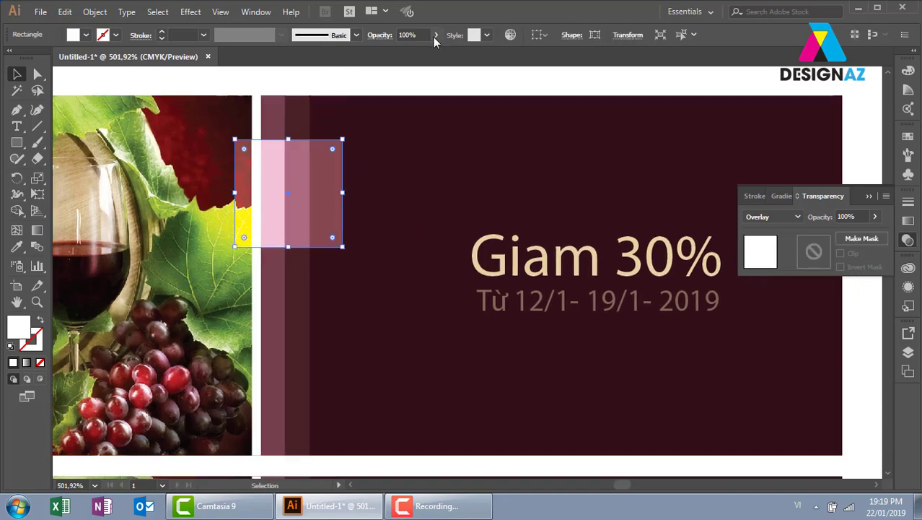
click(433, 92)
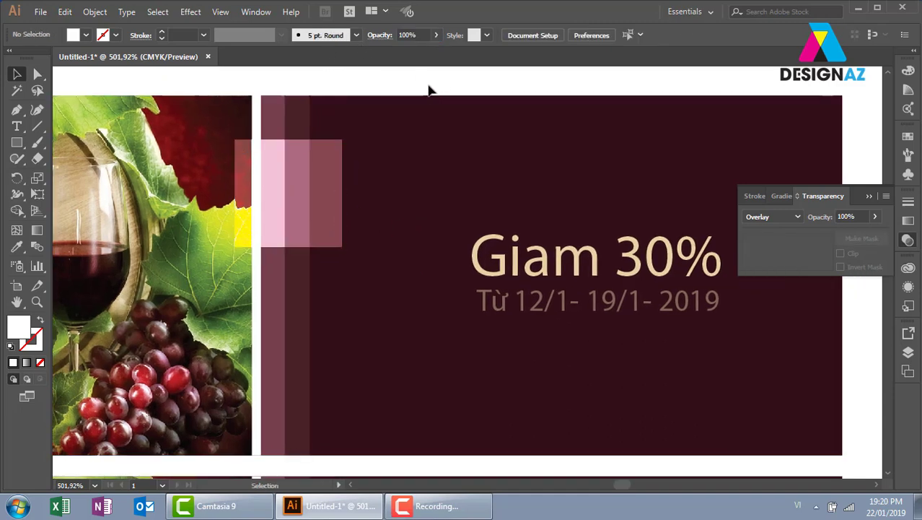
click(329, 194)
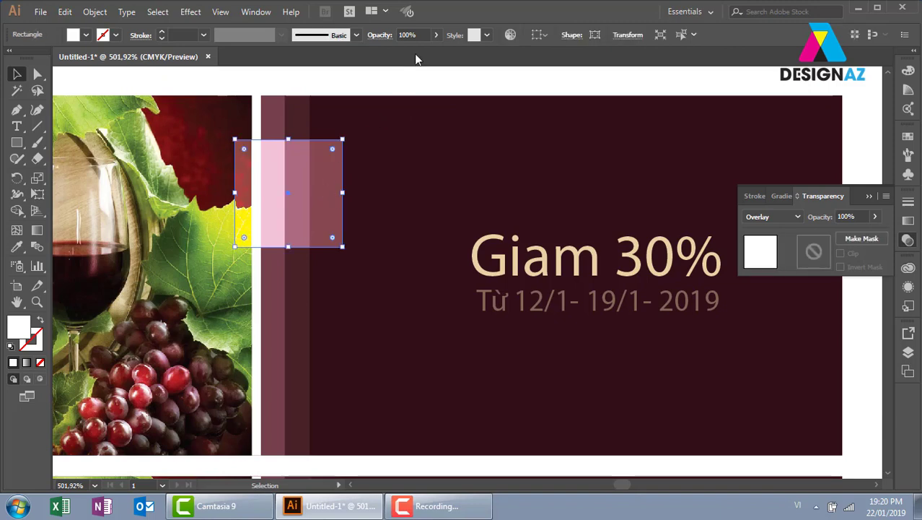
click(402, 34)
text(20)
key(Return)
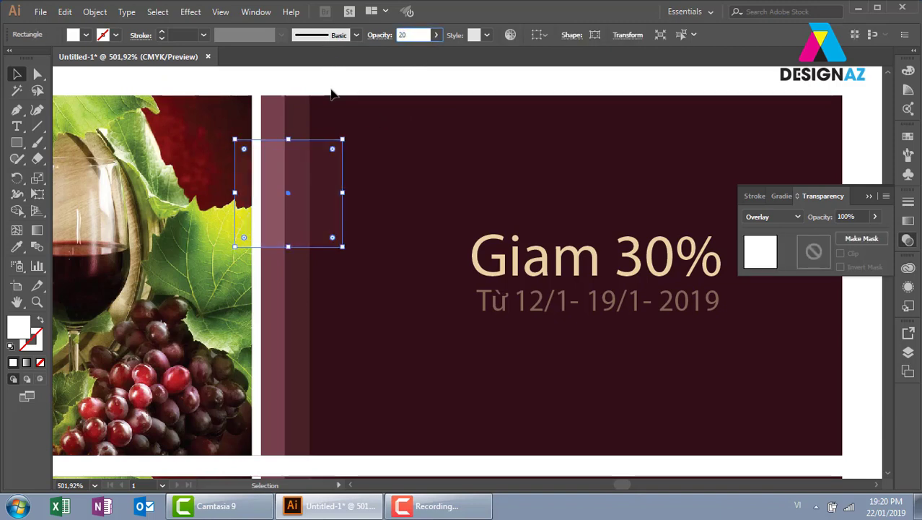
- Add a smaller copy of the square below and to its right
click(397, 88)
drag(336, 185, 427, 271)
drag(428, 222, 413, 238)
drag(394, 277, 393, 286)
- Lower the small square shard's opacity to 10%
click(486, 326)
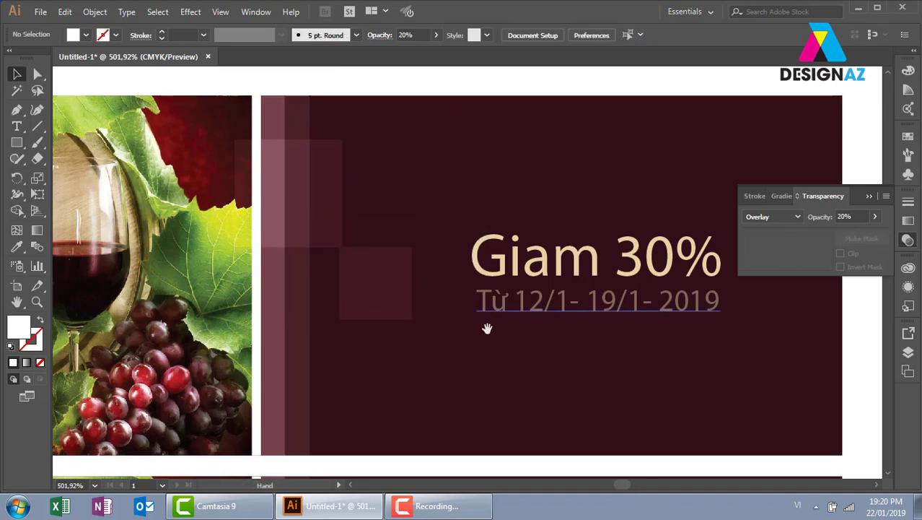
drag(485, 326, 586, 323)
click(505, 278)
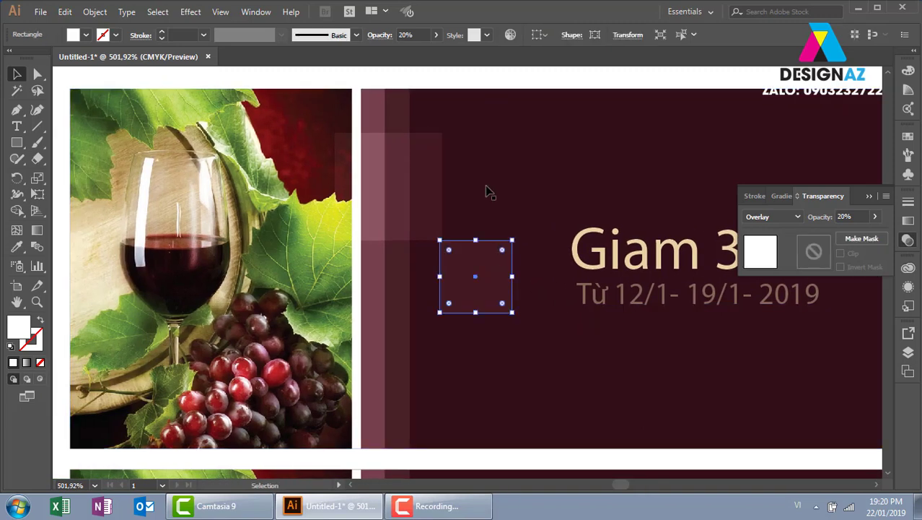
click(410, 36)
text(1)
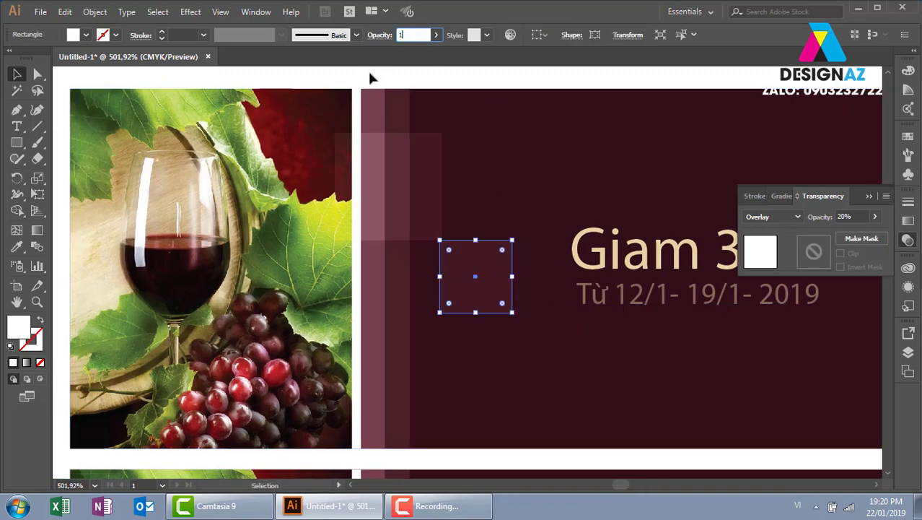
text(0)
key(Return)
click(500, 298)
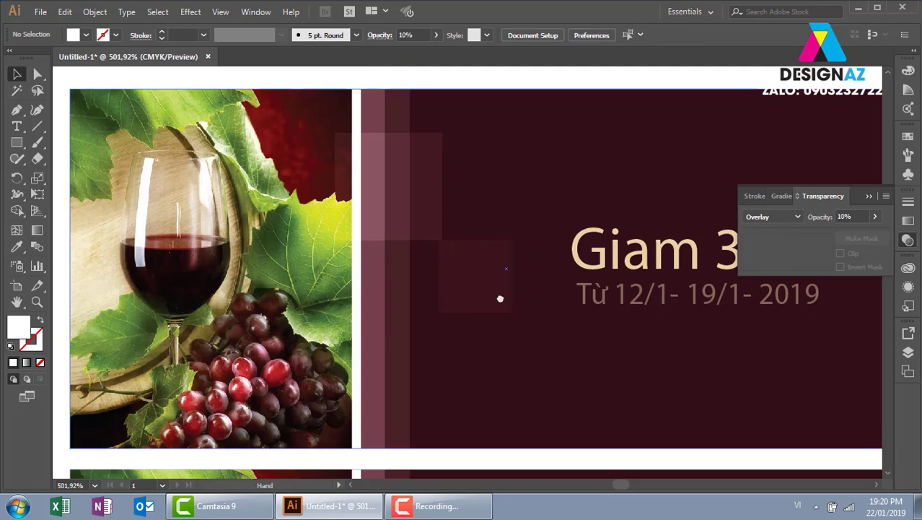
mouse_move(500, 298)
mouse_down()
mouse_move(414, 271)
mouse_move(462, 148)
mouse_move(417, 177)
mouse_up()
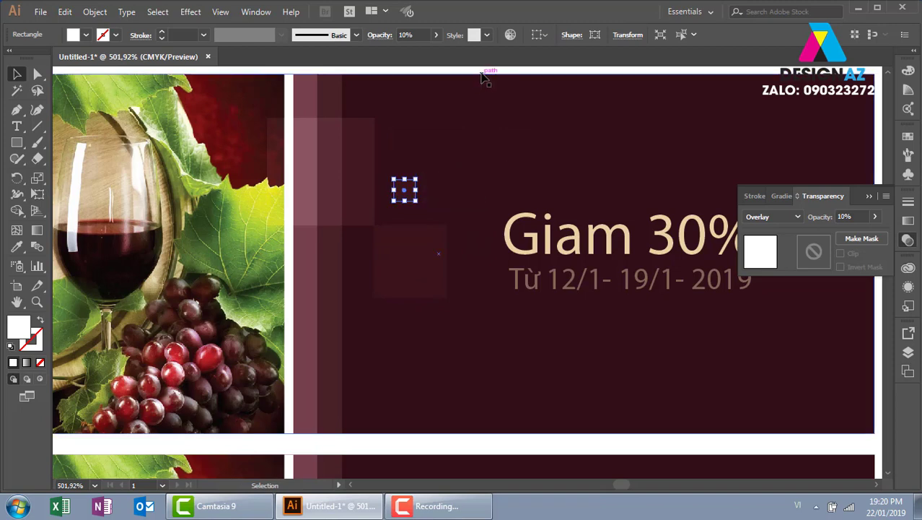
- Add another shrunken square copy near the date line, lower left
click(484, 75)
mouse_move(435, 215)
mouse_down()
mouse_move(407, 193)
mouse_move(338, 292)
mouse_up()
click(397, 252)
mouse_move(339, 196)
mouse_down()
mouse_move(455, 352)
mouse_move(483, 365)
mouse_up()
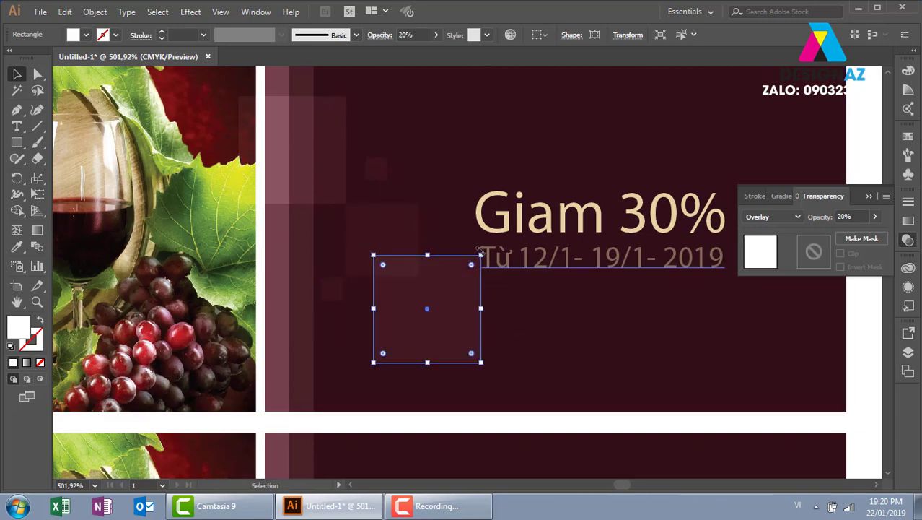
drag(480, 254, 408, 325)
drag(362, 345, 294, 375)
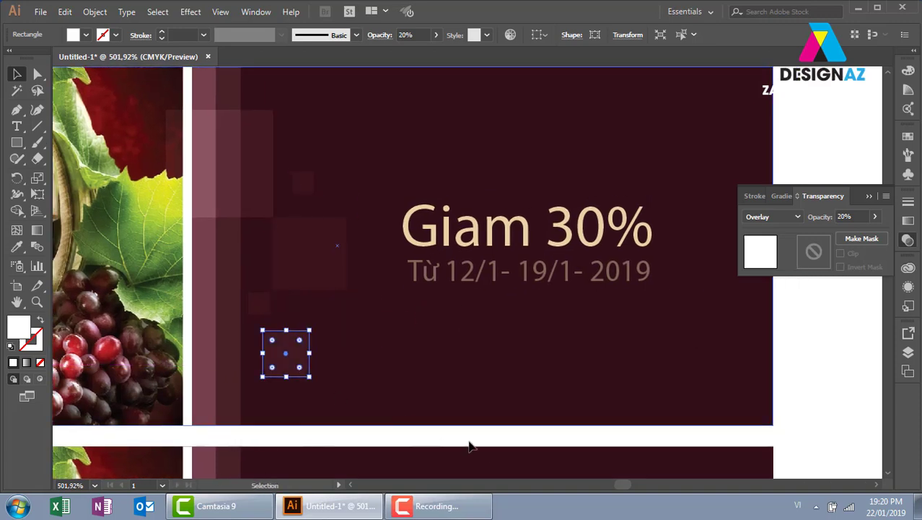
- Zoom out to review the top banner and check the upper-left square
click(799, 387)
drag(589, 379, 566, 386)
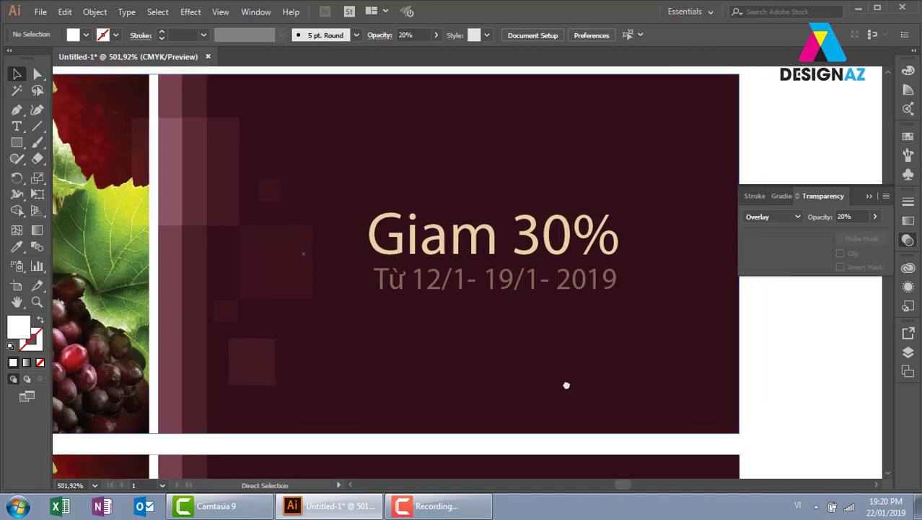
key(ctrl+minus)
drag(485, 377, 572, 376)
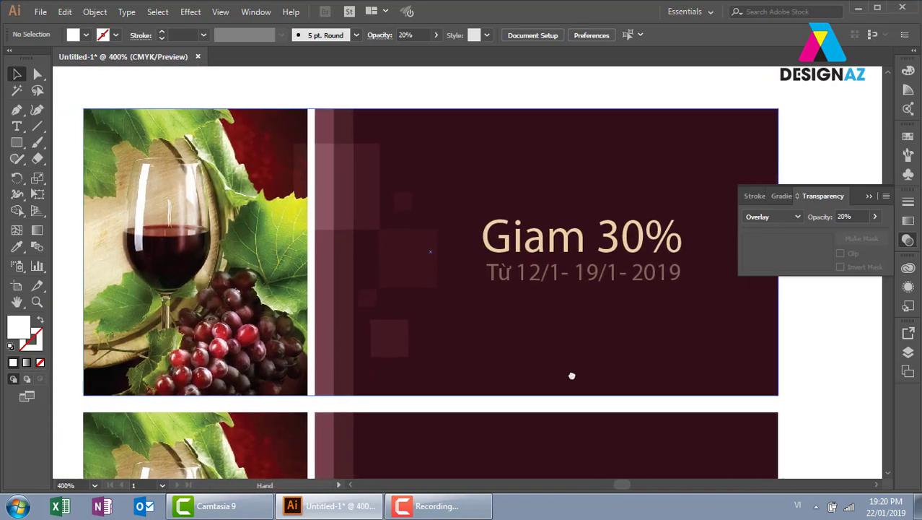
key(ctrl+minus)
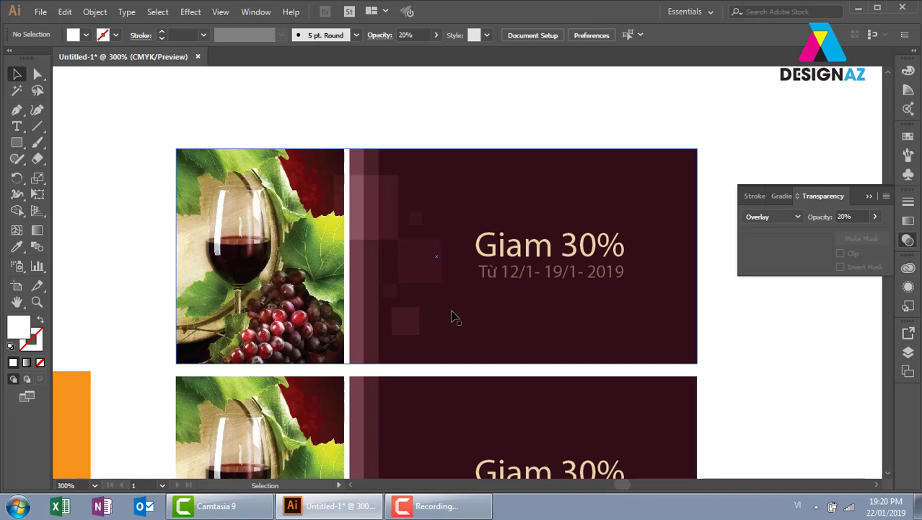
key(ctrl+plus)
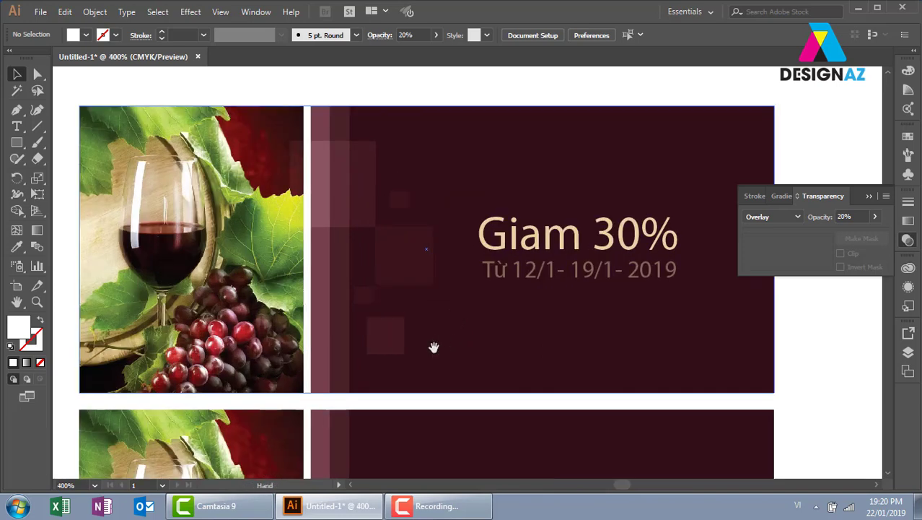
drag(433, 346, 364, 351)
click(289, 194)
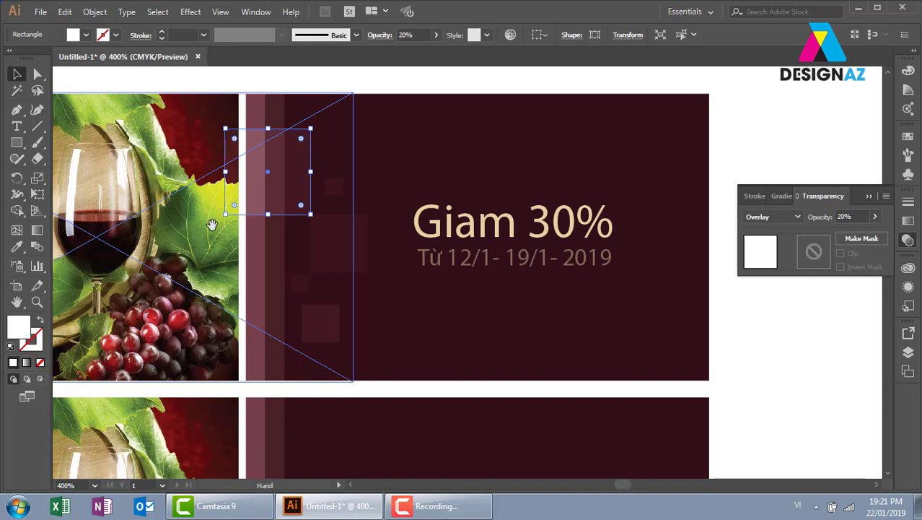
scroll(431, 181, right, 1)
click(423, 93)
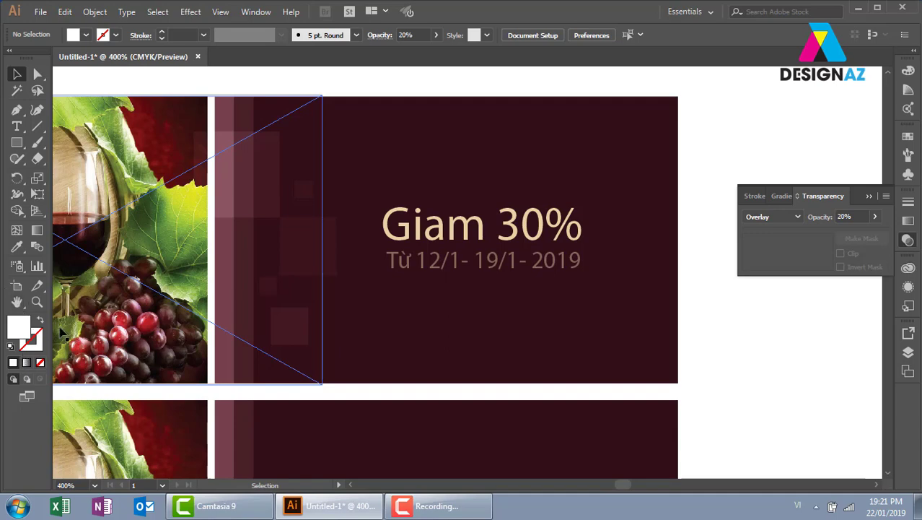
- Duplicate a translucent square to the right and move it beside the headline
drag(270, 200, 417, 188)
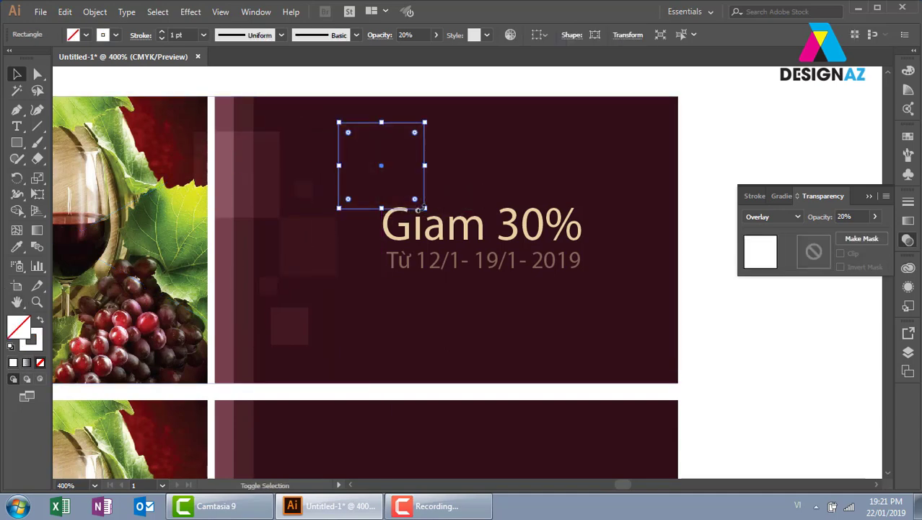
click(529, 91)
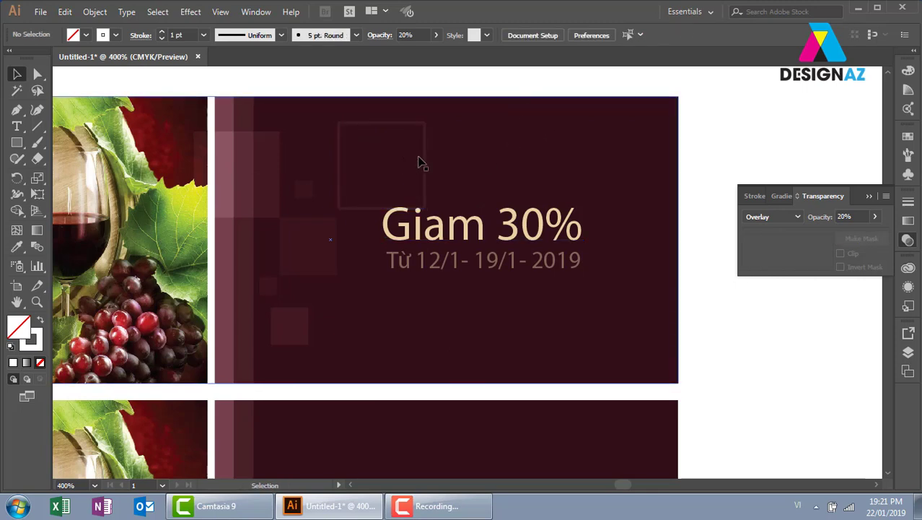
drag(426, 166, 407, 192)
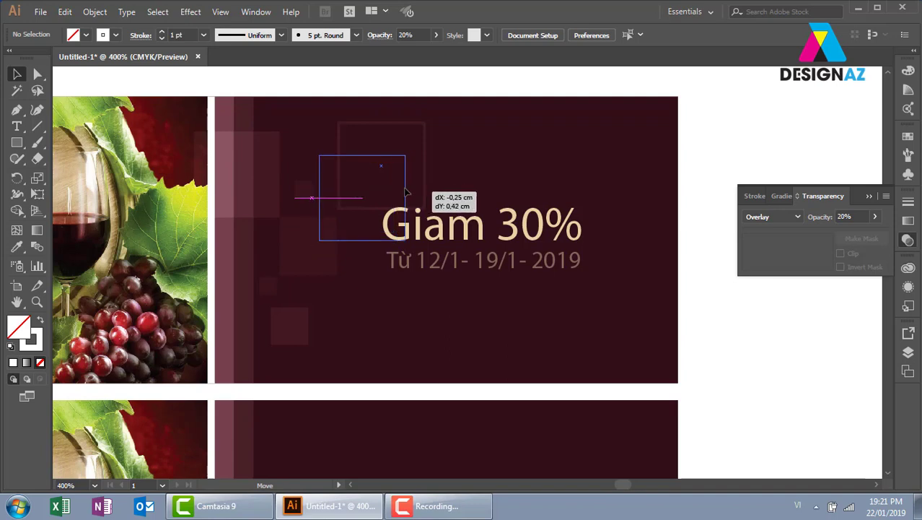
click(516, 82)
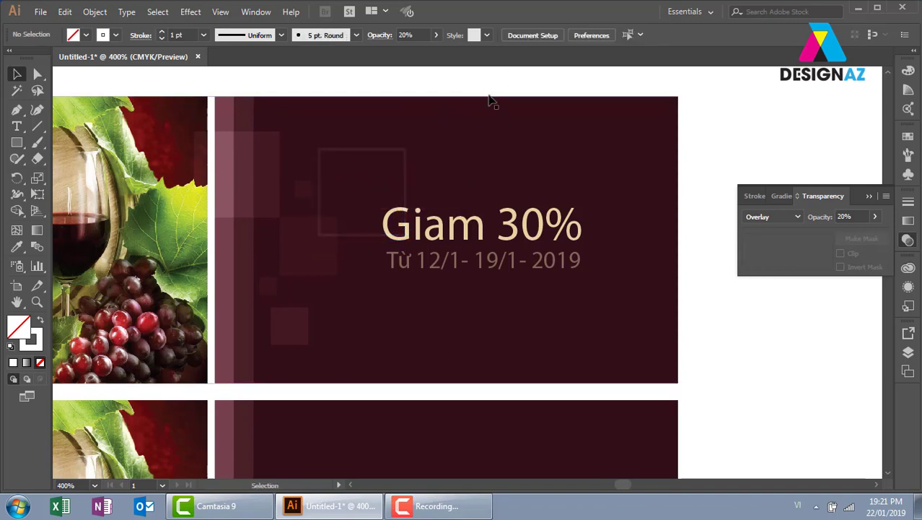
- Thin the outlined square's stroke weight to 0,75 pt
click(405, 173)
click(204, 35)
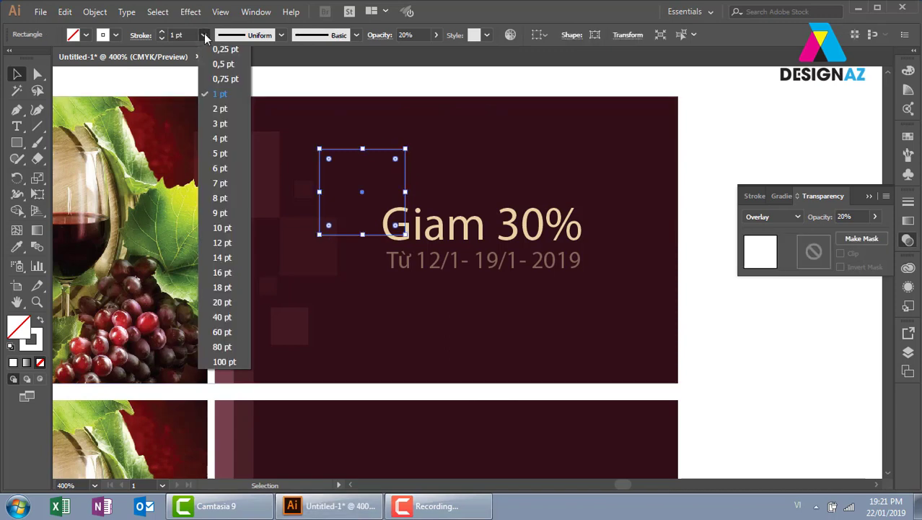
click(227, 79)
click(456, 91)
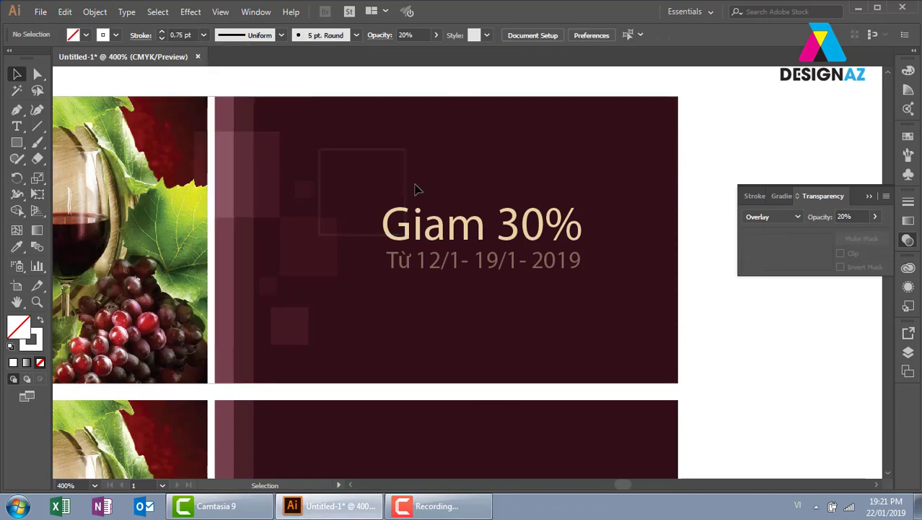
- Add a shrunken square copy below the headline and a half-size copy above it
drag(404, 186, 452, 330)
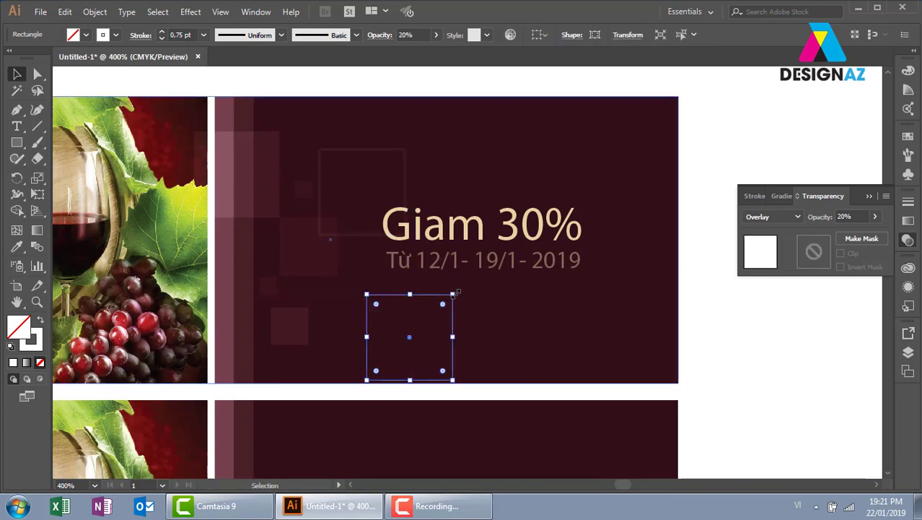
drag(452, 294, 435, 312)
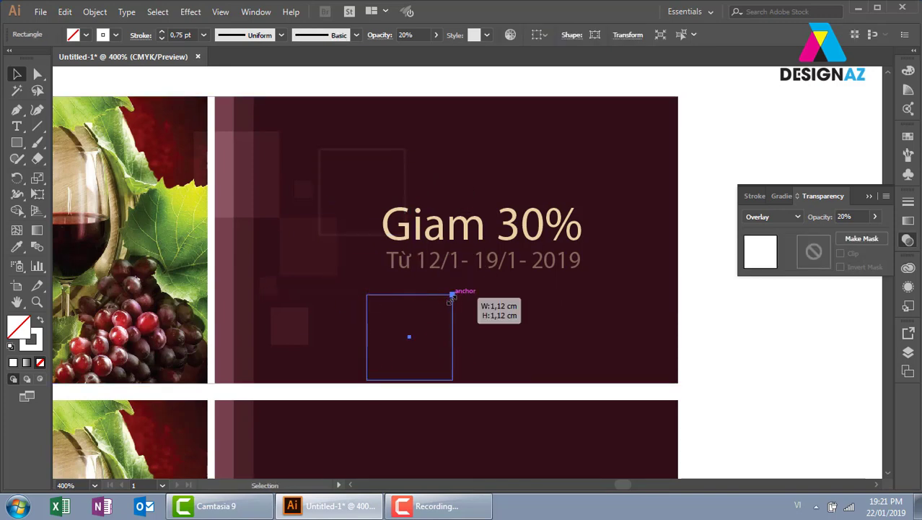
click(730, 293)
mouse_move(437, 349)
mouse_down()
mouse_move(437, 163)
mouse_move(536, 172)
mouse_up()
click(516, 88)
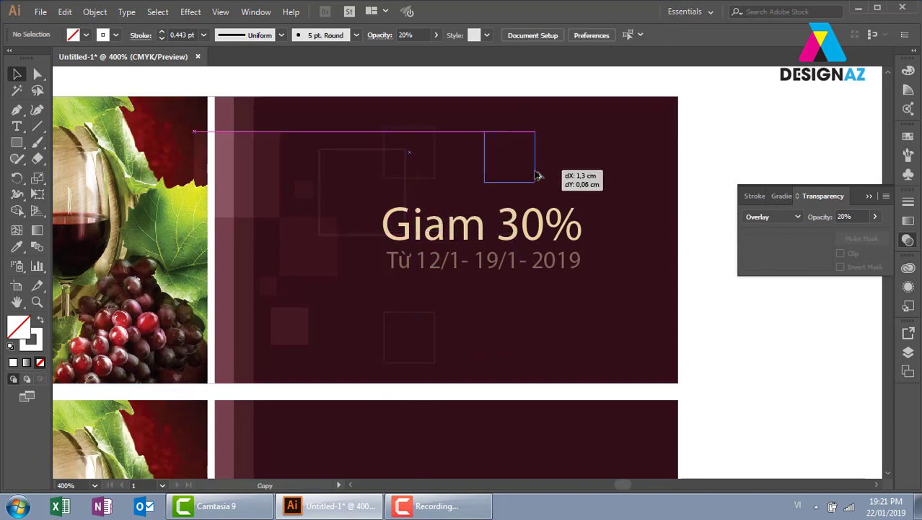
drag(536, 132, 509, 156)
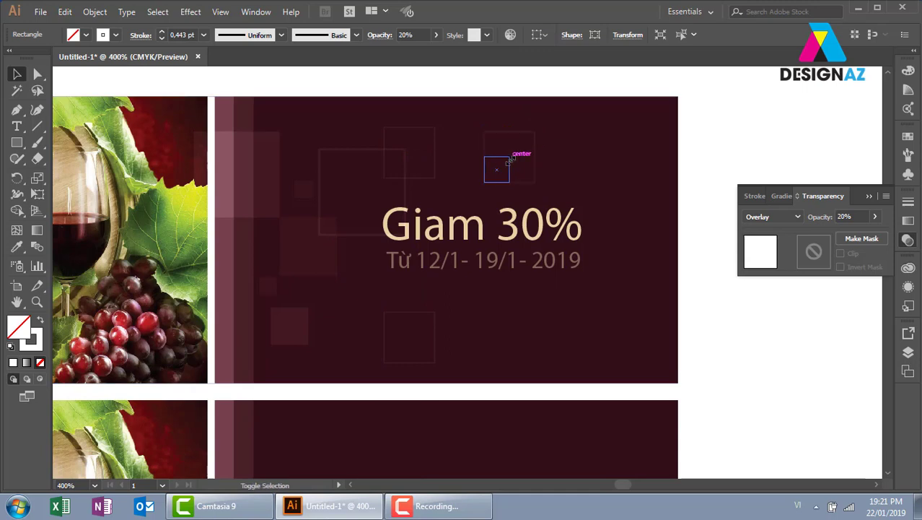
click(717, 143)
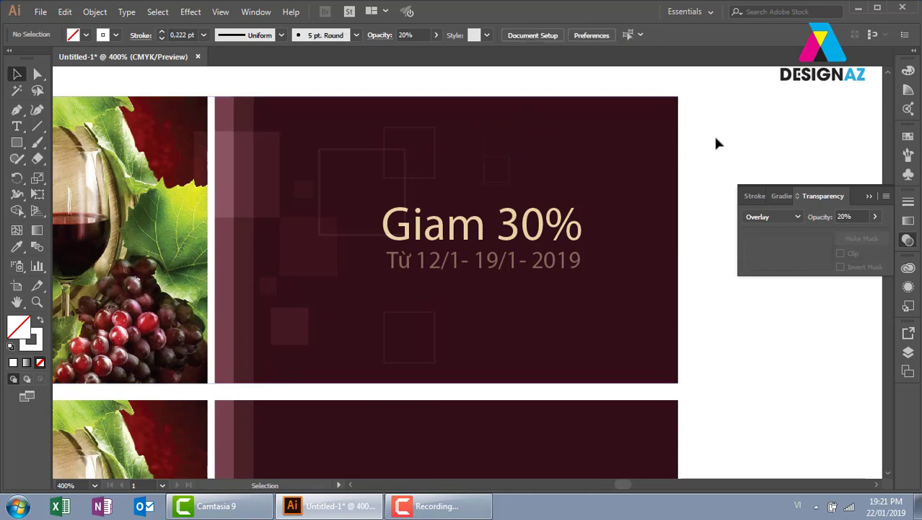
key(ctrl+minus)
key(ctrl+minus)
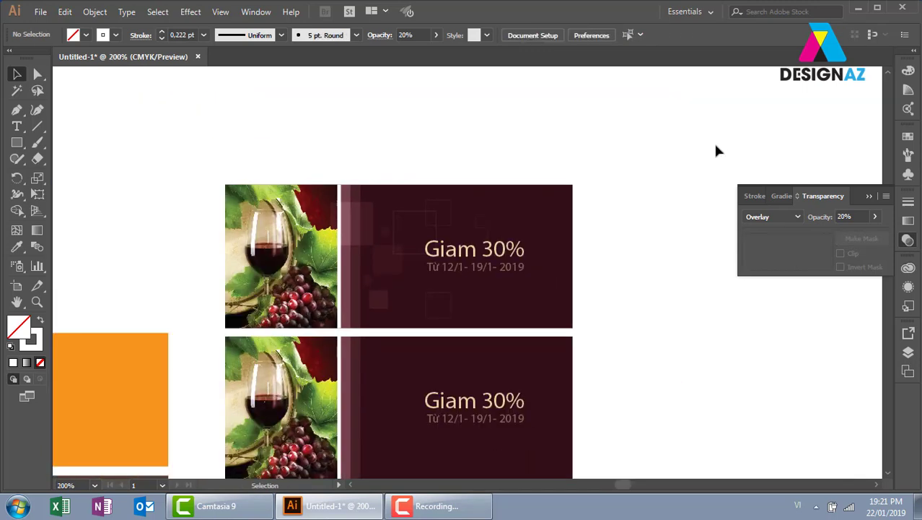
mouse_move(592, 373)
mouse_down()
mouse_move(567, 303)
mouse_move(495, 278)
mouse_up()
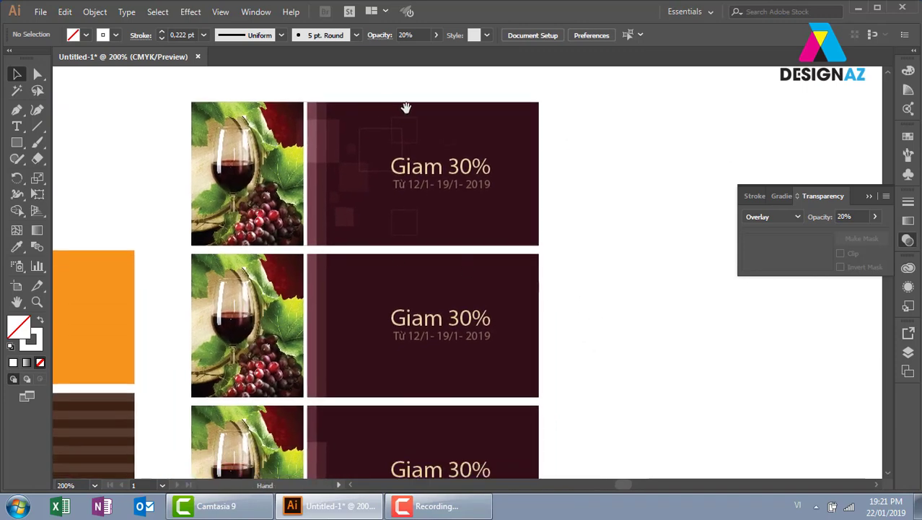
drag(470, 309, 490, 198)
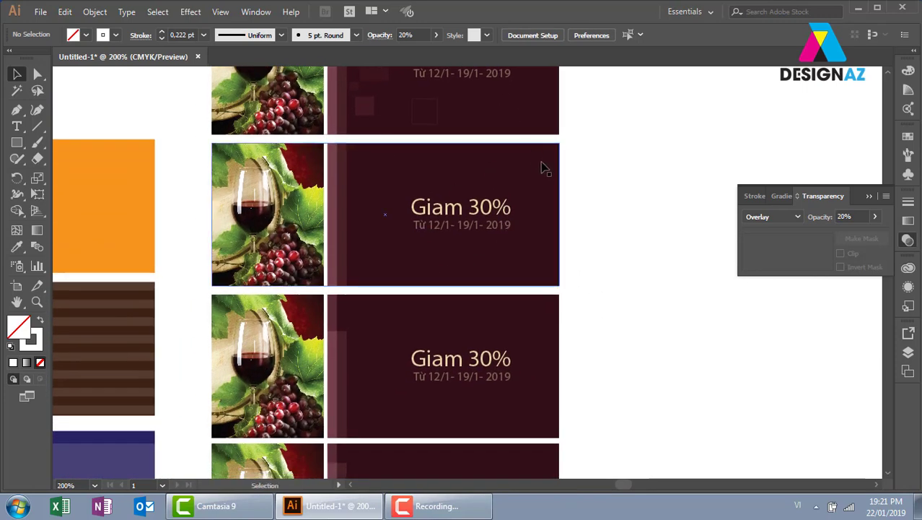
click(469, 318)
drag(408, 297, 440, 329)
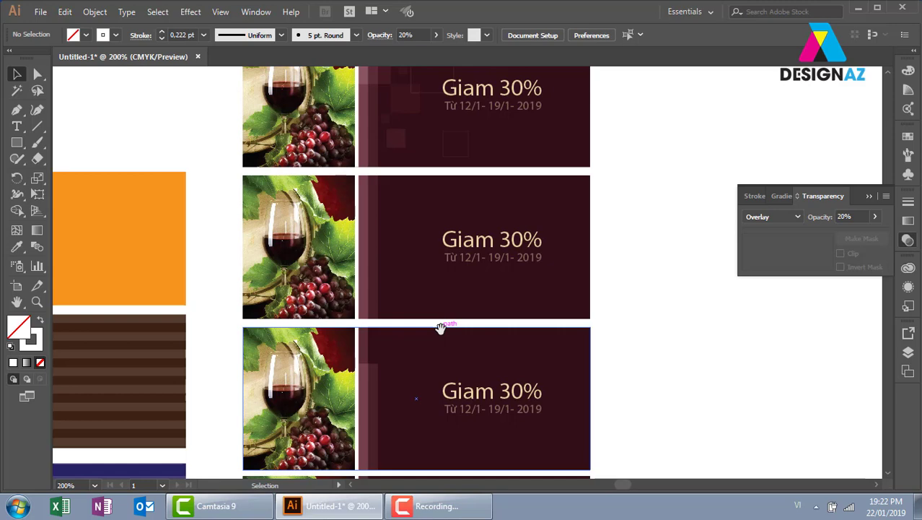
scroll(440, 327, down, 4)
scroll(340, 295, left, 2)
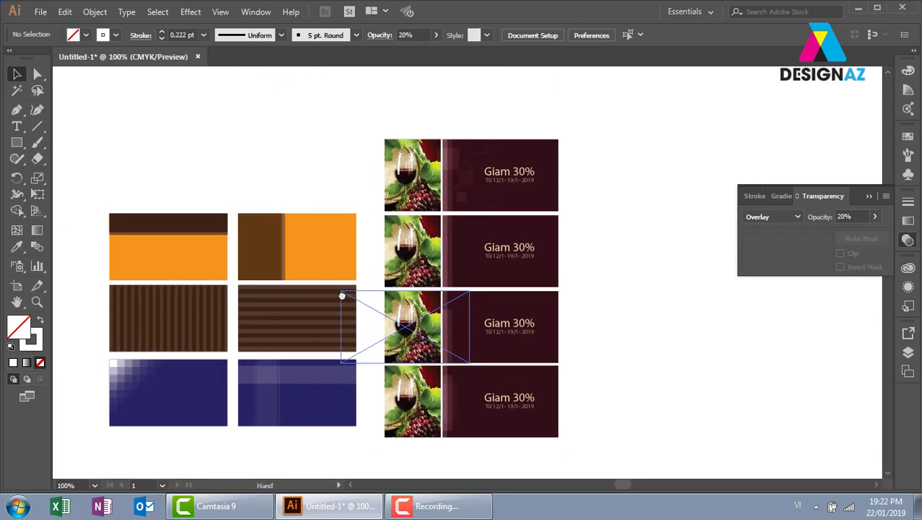
click(437, 505)
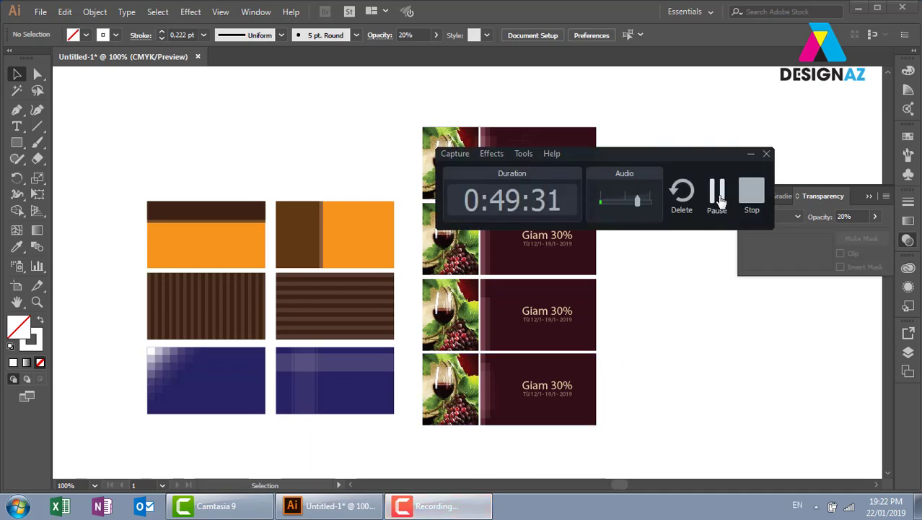
click(714, 196)
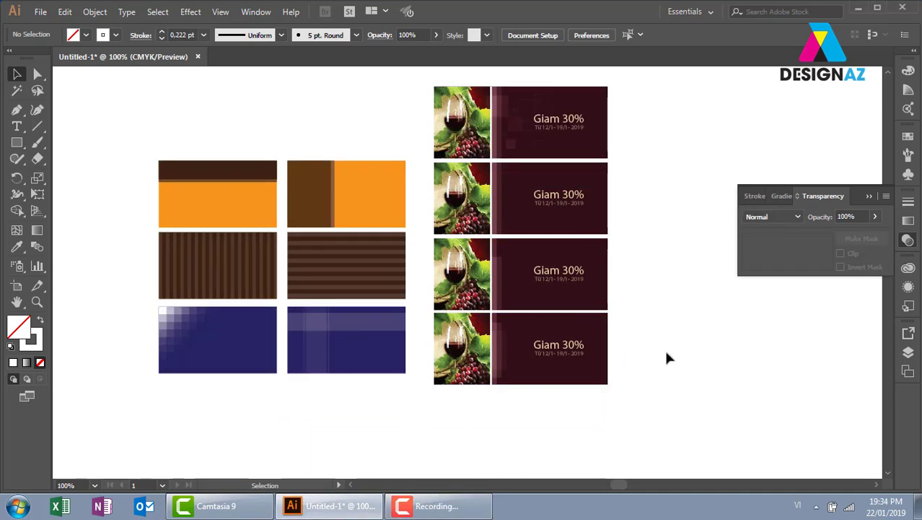
drag(367, 192, 470, 193)
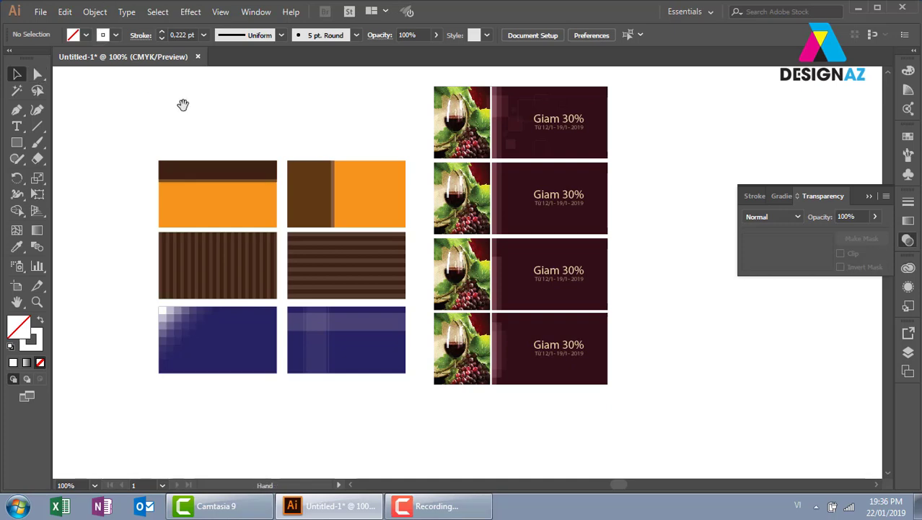
drag(642, 243, 202, 278)
key(ctrl+=)
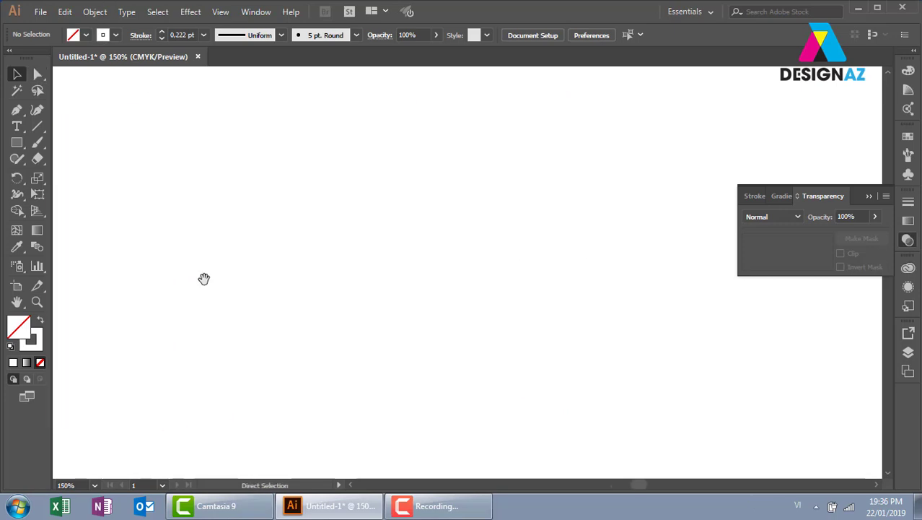
drag(331, 275, 354, 222)
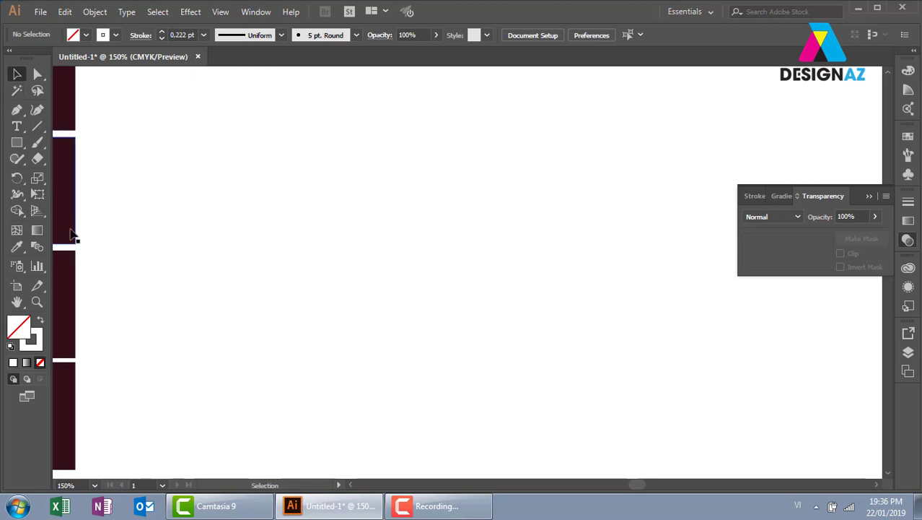
click(16, 142)
drag(299, 153, 506, 303)
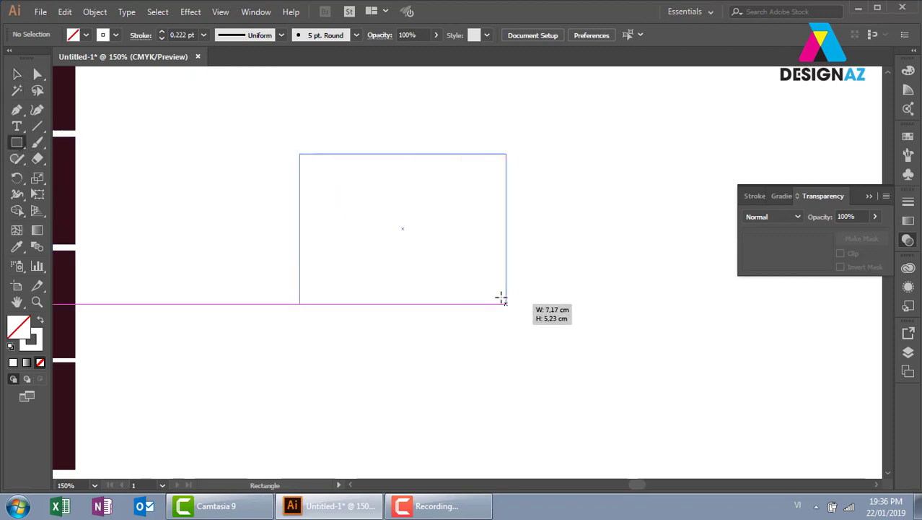
click(908, 137)
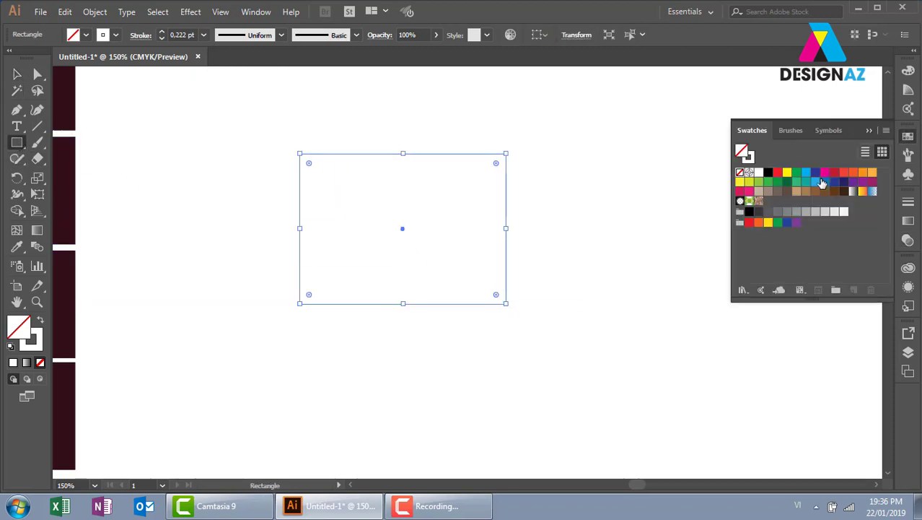
click(825, 181)
click(37, 74)
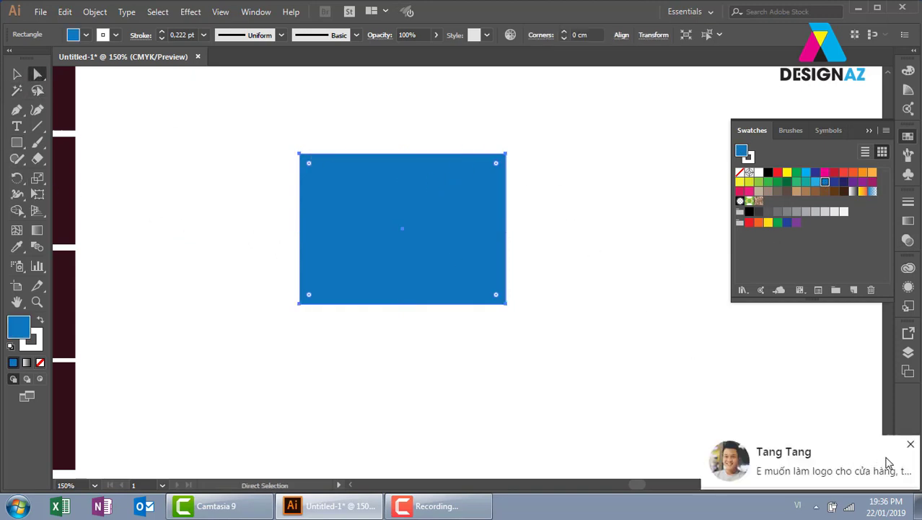
click(911, 445)
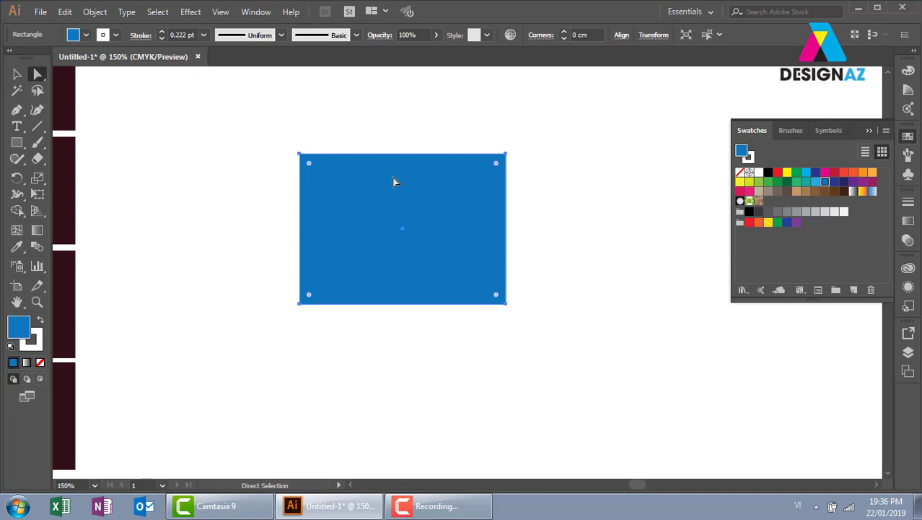
drag(482, 119, 526, 189)
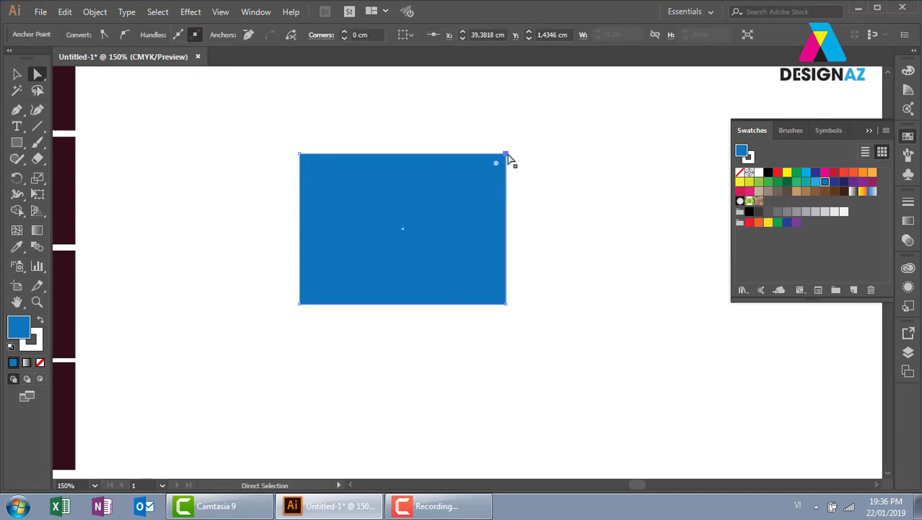
drag(509, 155, 616, 124)
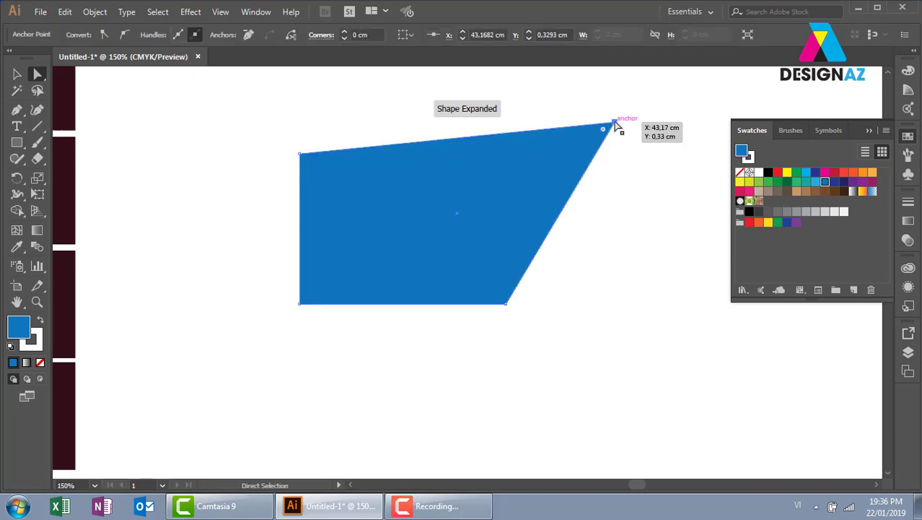
key(ctrl+z)
key(ctrl+z)
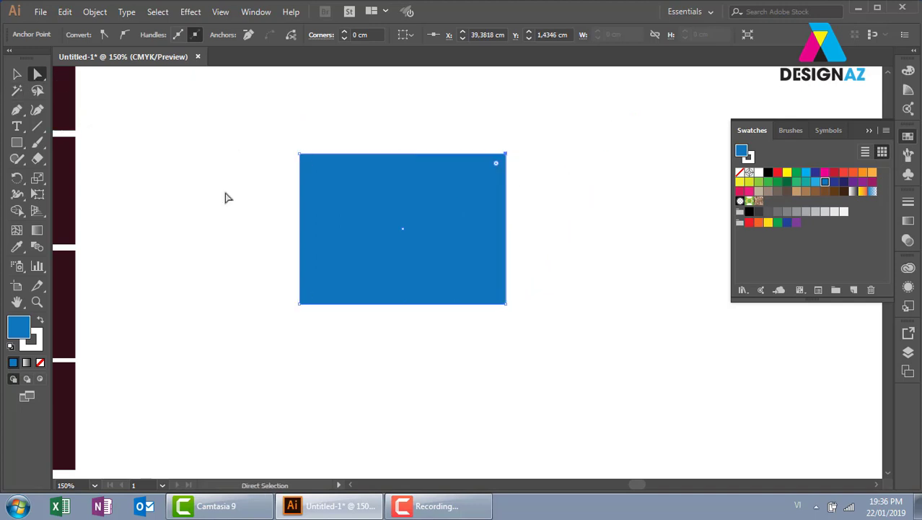
drag(564, 120, 254, 181)
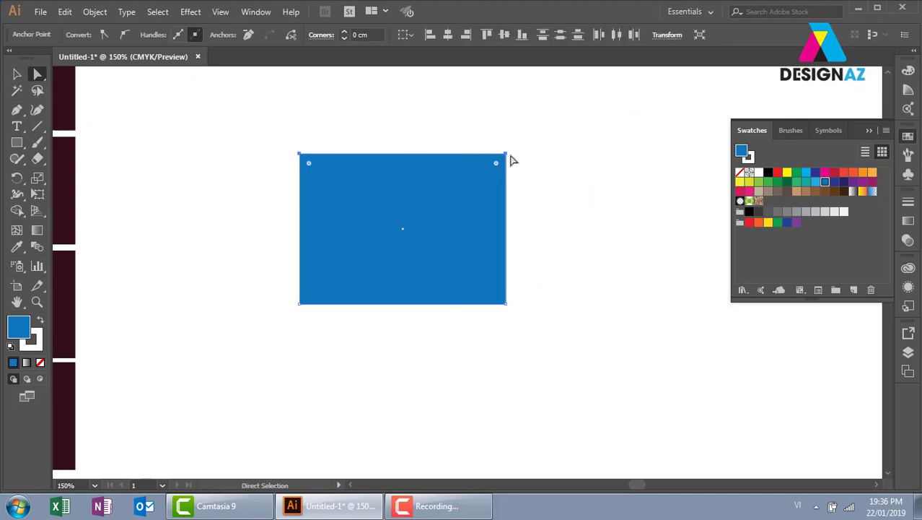
mouse_move(506, 155)
mouse_down()
mouse_move(629, 110)
mouse_move(206, 189)
mouse_up()
key(ctrl+z)
shift+click(506, 304)
drag(506, 309, 631, 250)
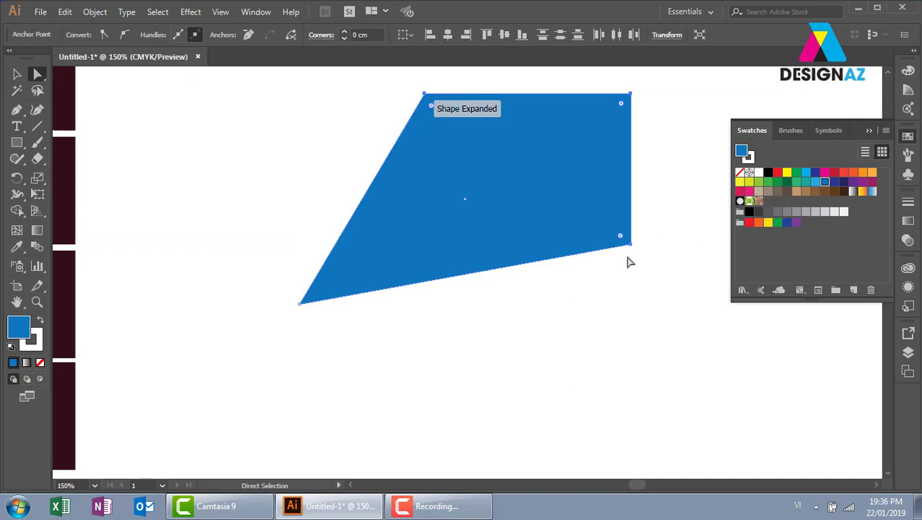
key(ctrl+z)
drag(246, 112, 688, 371)
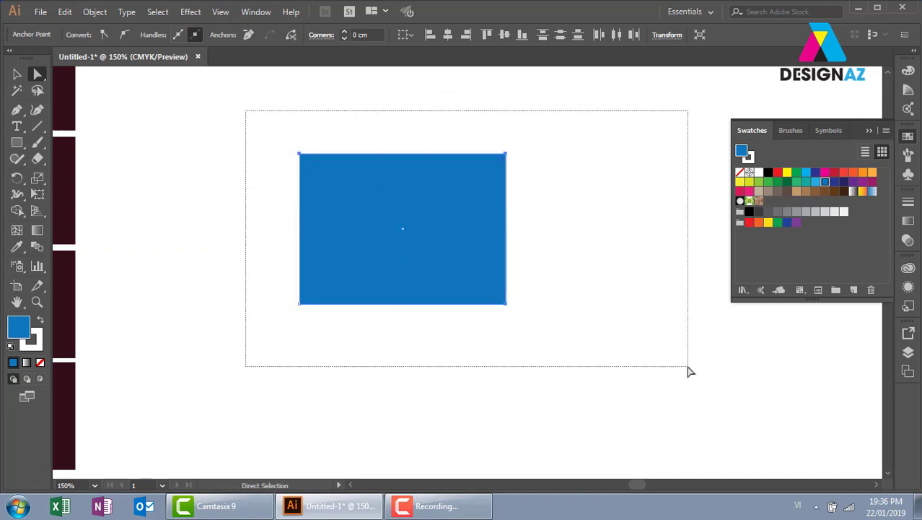
drag(506, 153, 599, 125)
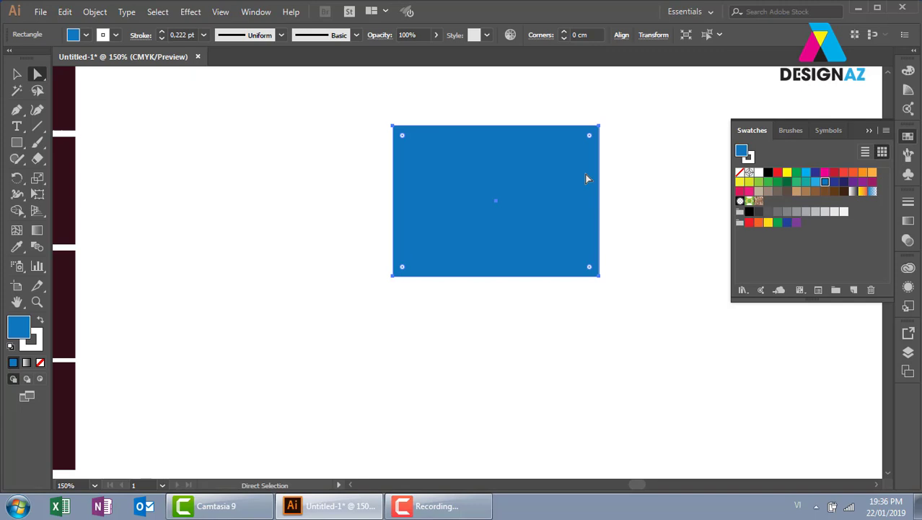
click(16, 74)
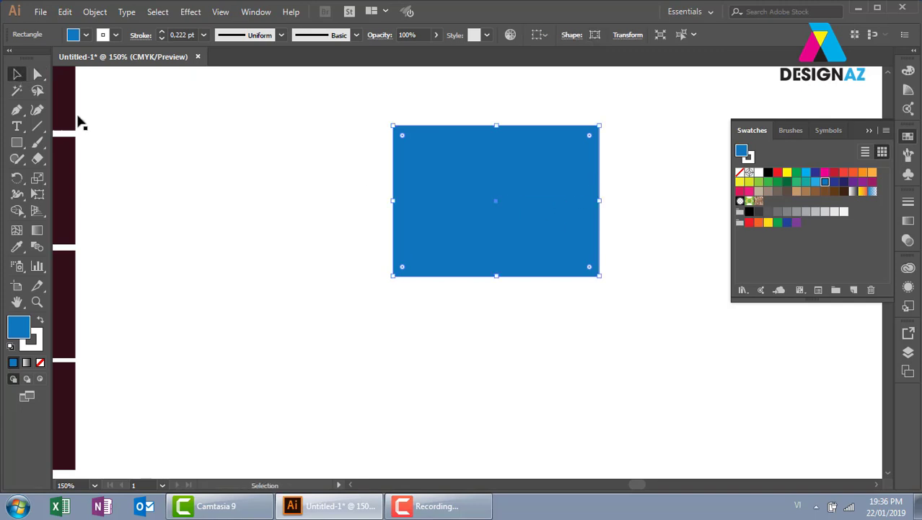
click(194, 177)
click(512, 239)
key(ctrl+z)
key(ctrl+z)
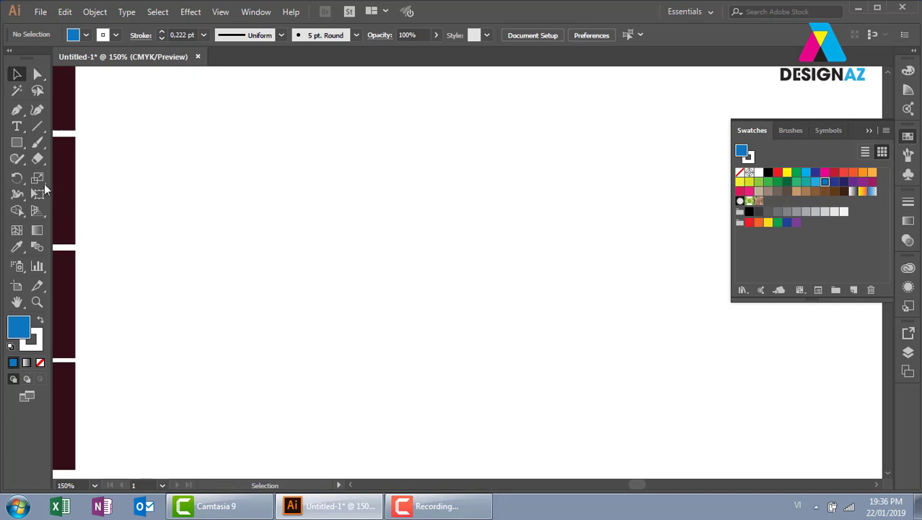
click(17, 142)
drag(224, 111, 491, 251)
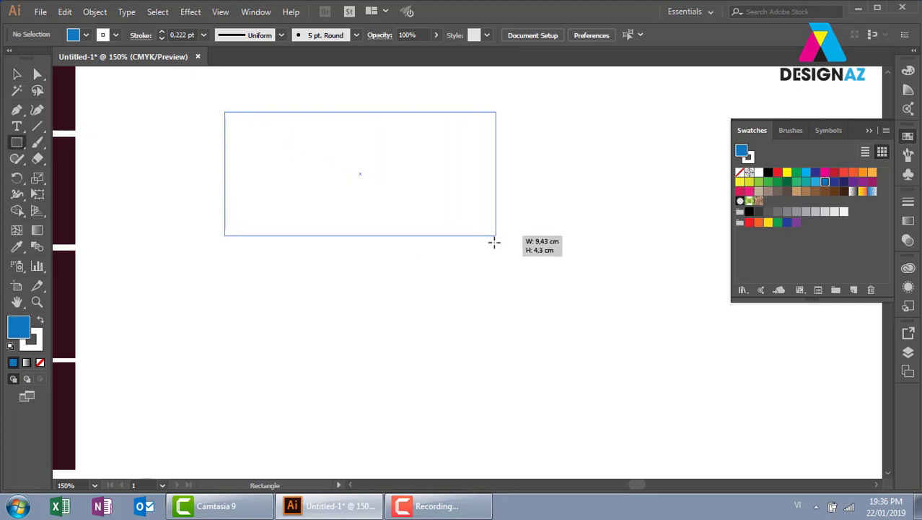
drag(227, 218, 406, 291)
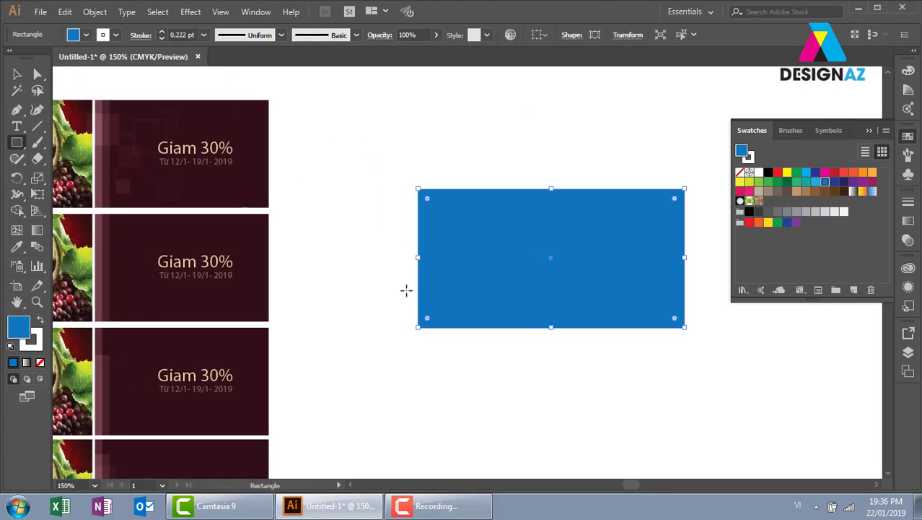
key(ctrl+z)
click(16, 73)
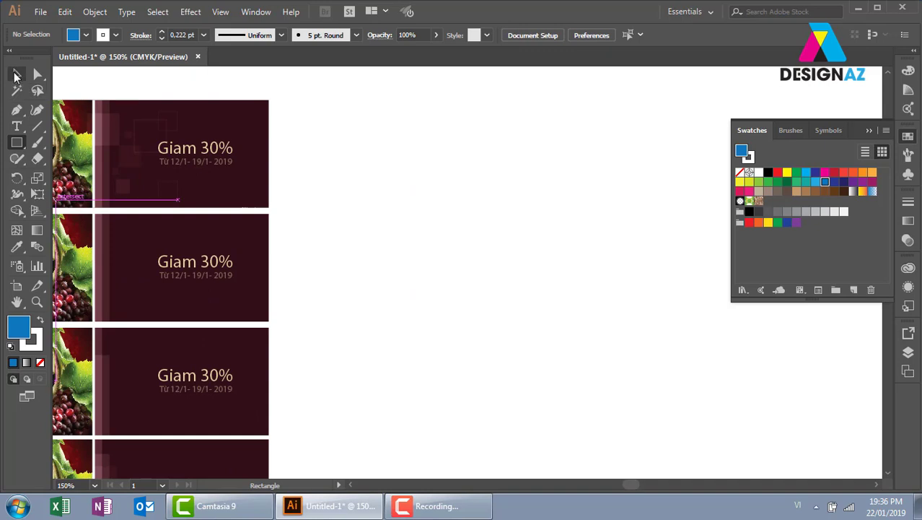
- Copy a maroon banner rectangle into the empty area and zoom in on it
drag(253, 137, 574, 137)
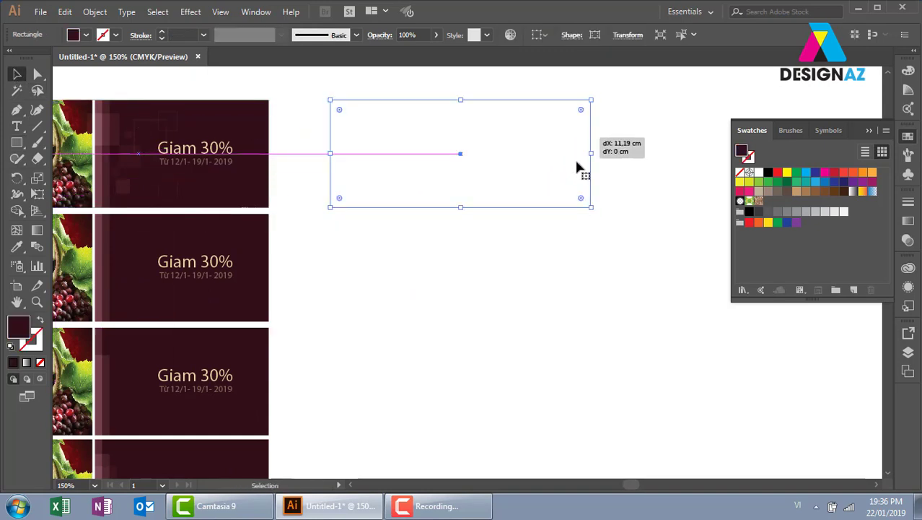
key(z)
drag(309, 88, 632, 265)
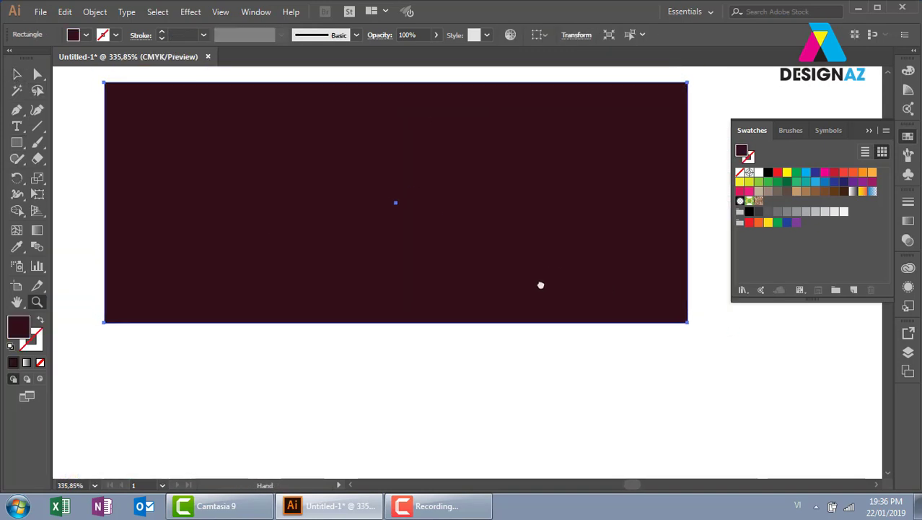
click(16, 73)
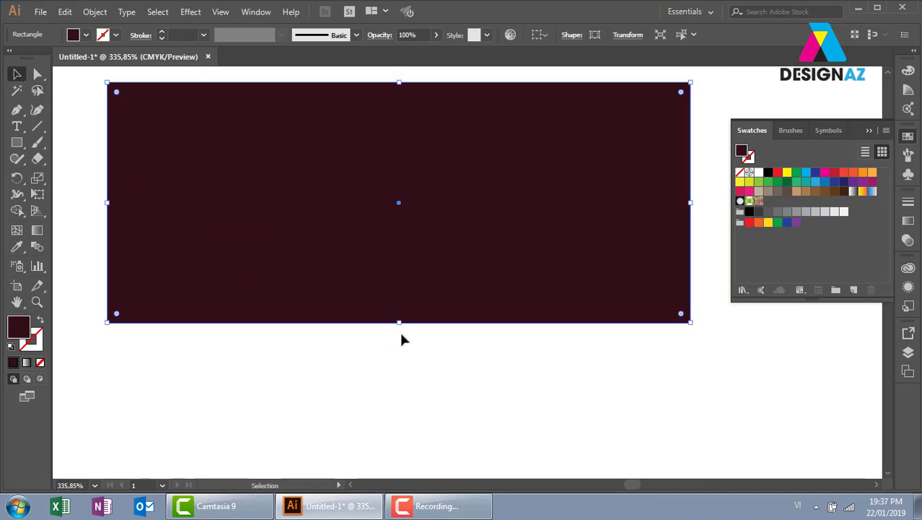
drag(401, 321, 401, 353)
key(ctrl+z)
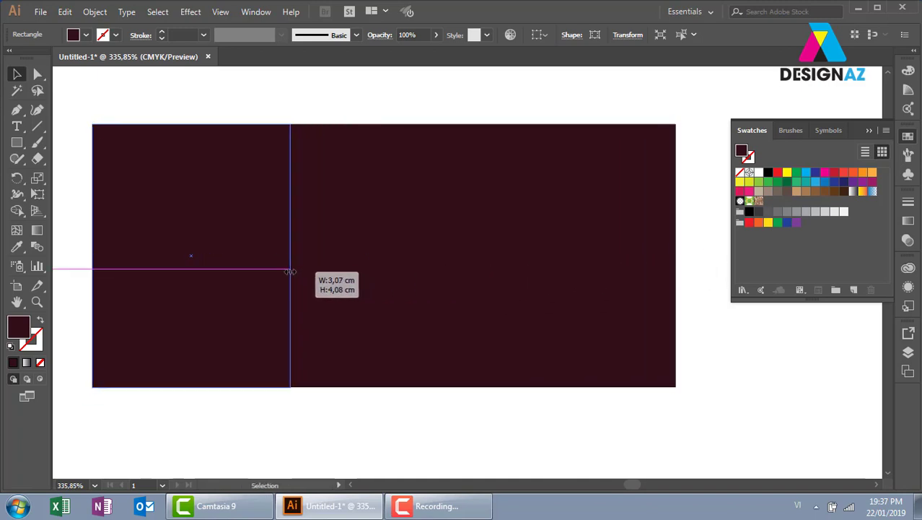
- Narrow a white copy over the left end and slant its top and side
drag(676, 257, 287, 256)
click(758, 172)
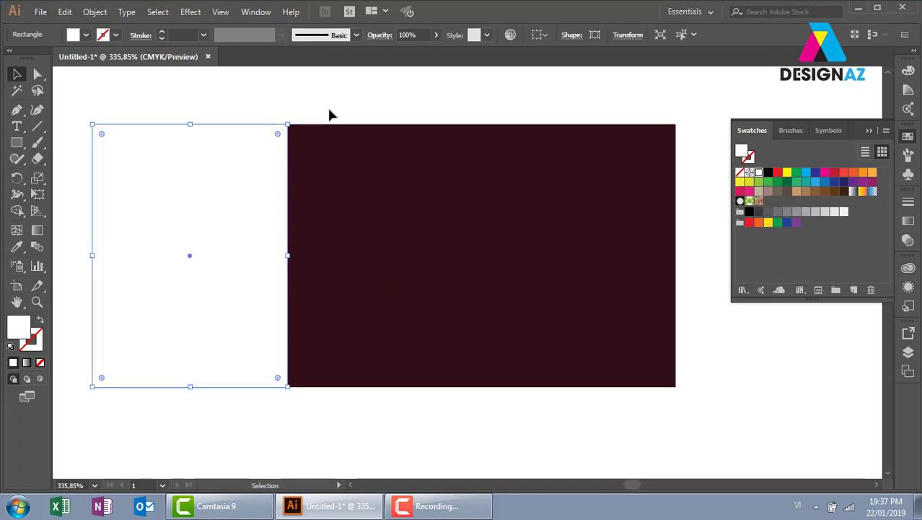
click(38, 73)
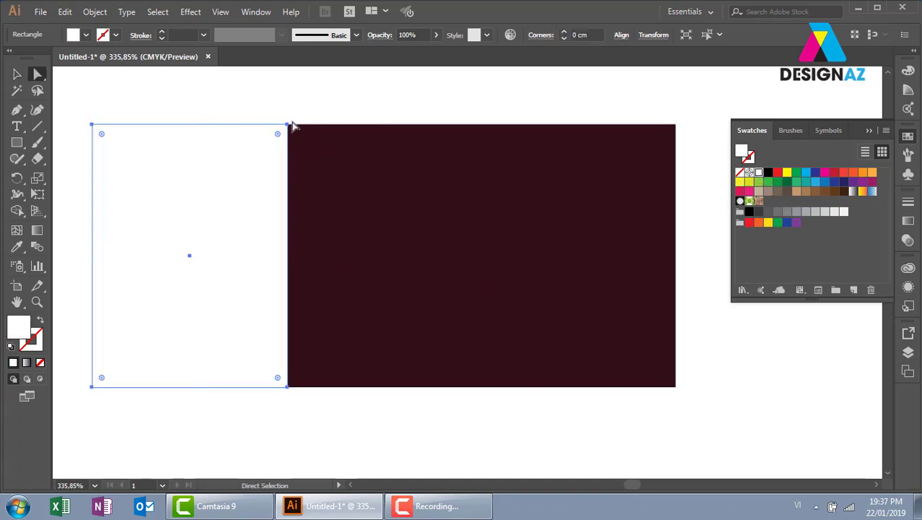
drag(288, 125, 294, 175)
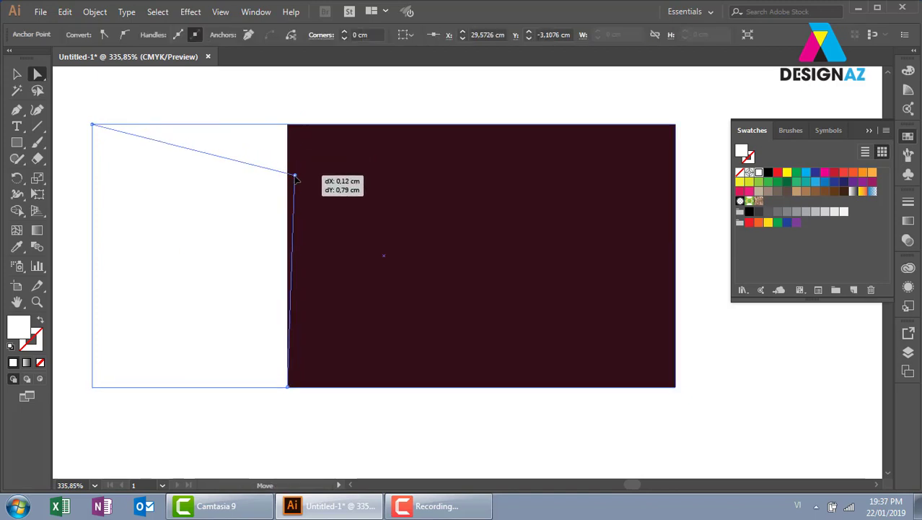
drag(288, 387, 248, 391)
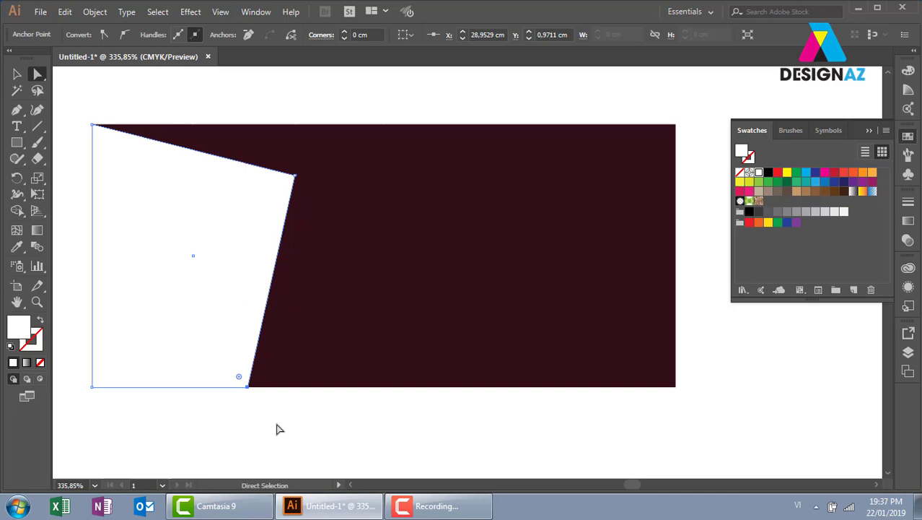
click(18, 75)
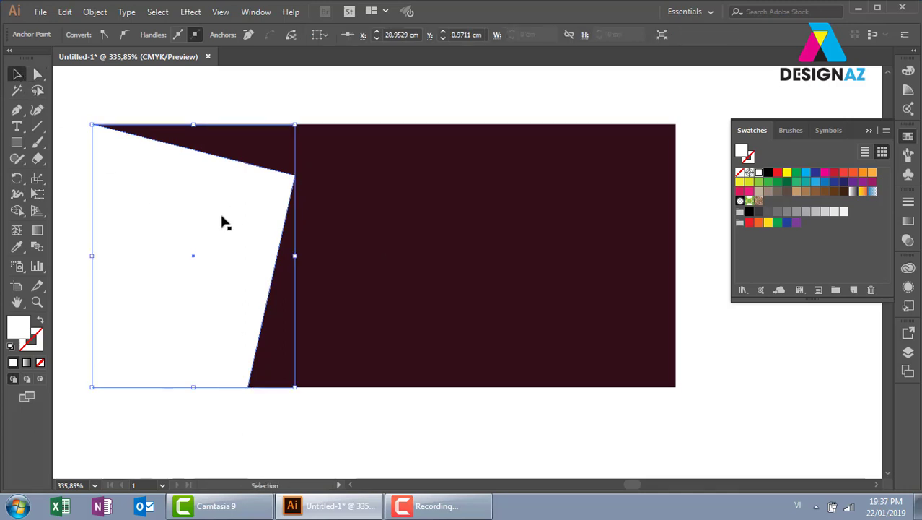
click(323, 135)
click(262, 202)
- Widen the white shape copy to the right and set its opacity to 50%
key(a)
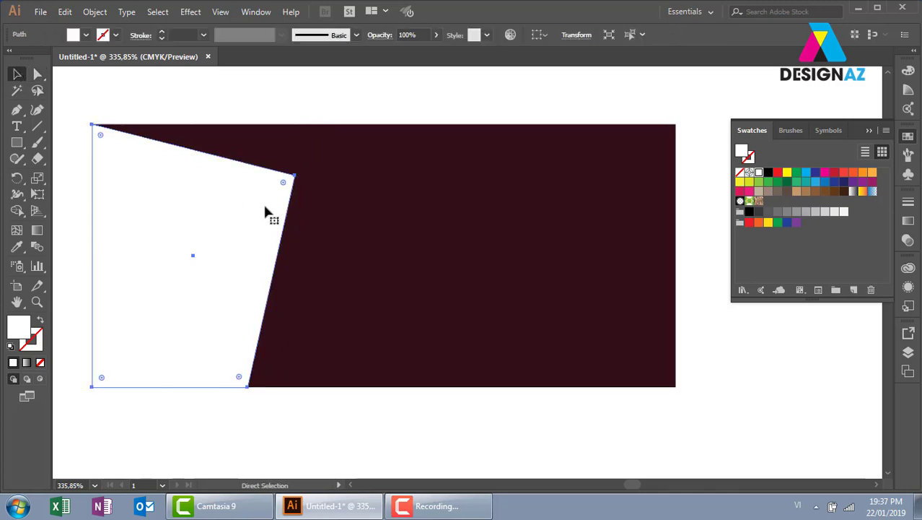
key(v)
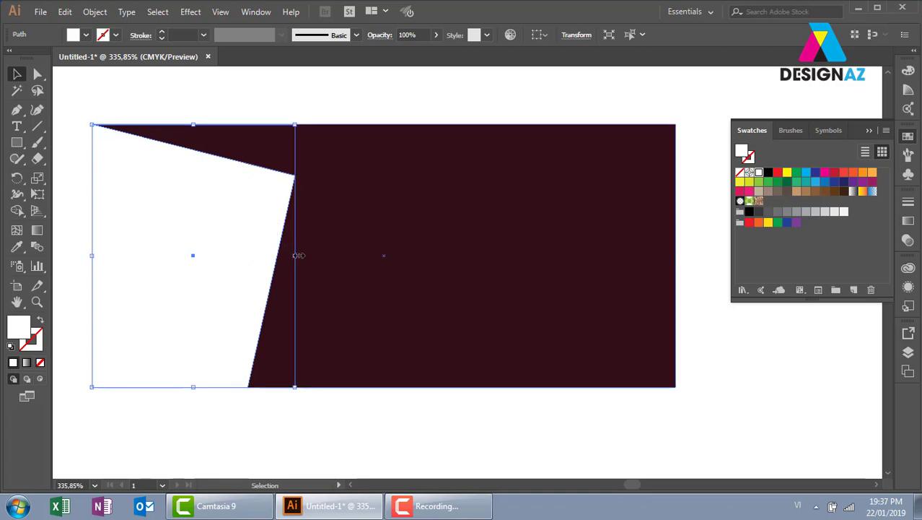
drag(298, 256, 337, 256)
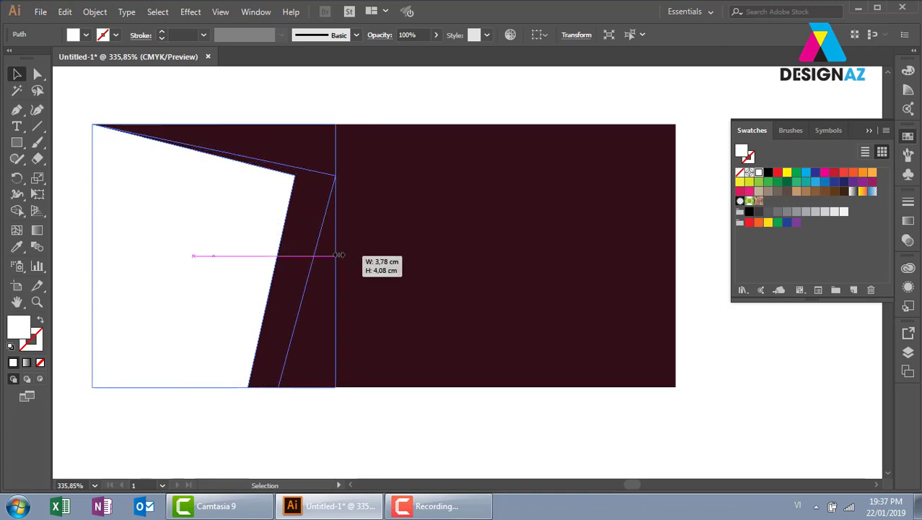
click(424, 34)
text(50)
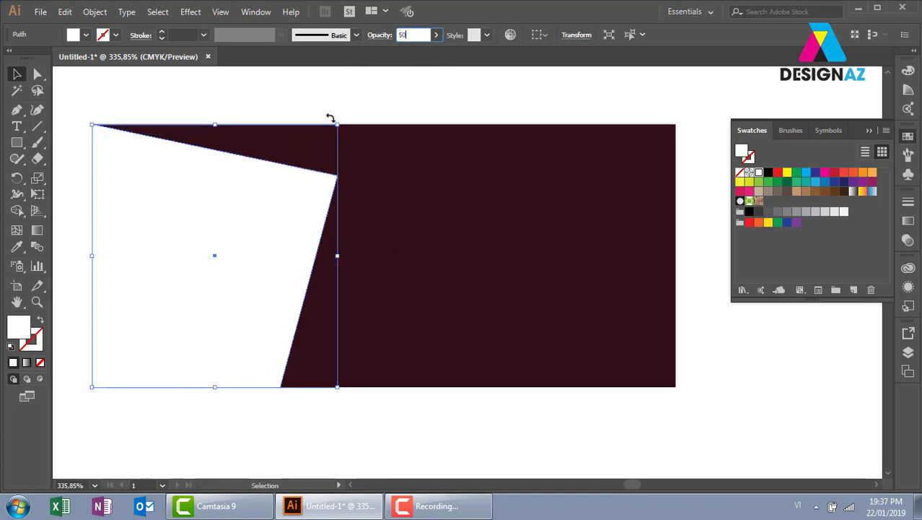
key(Return)
click(366, 113)
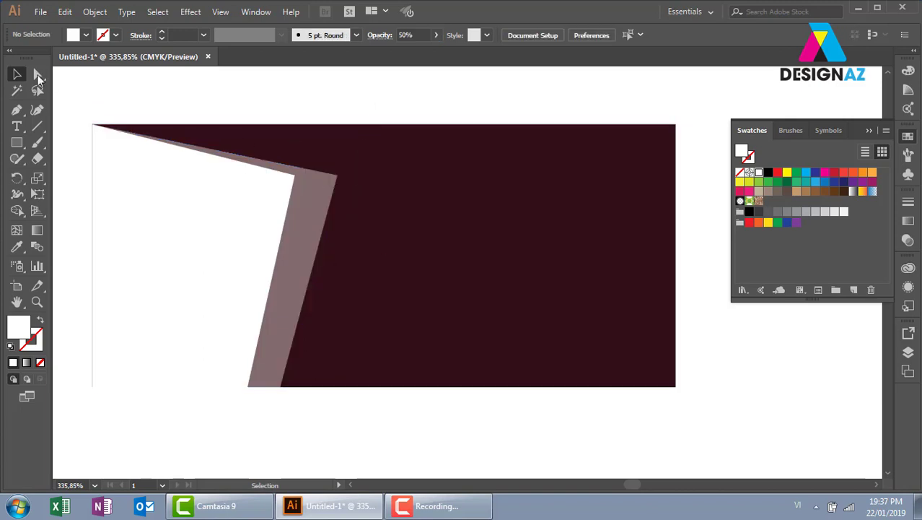
- Move the copy's top and bottom anchors to form a narrow slanted shard
click(37, 74)
drag(336, 179, 325, 218)
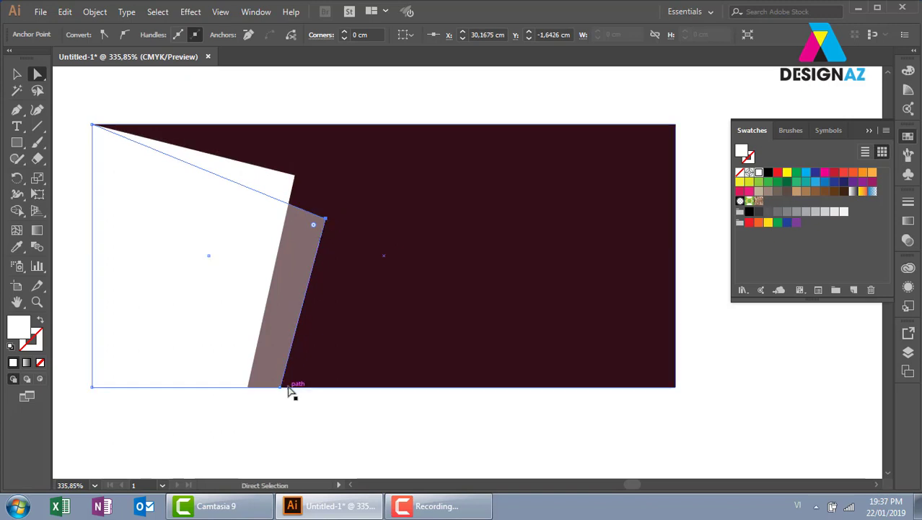
drag(282, 387, 257, 391)
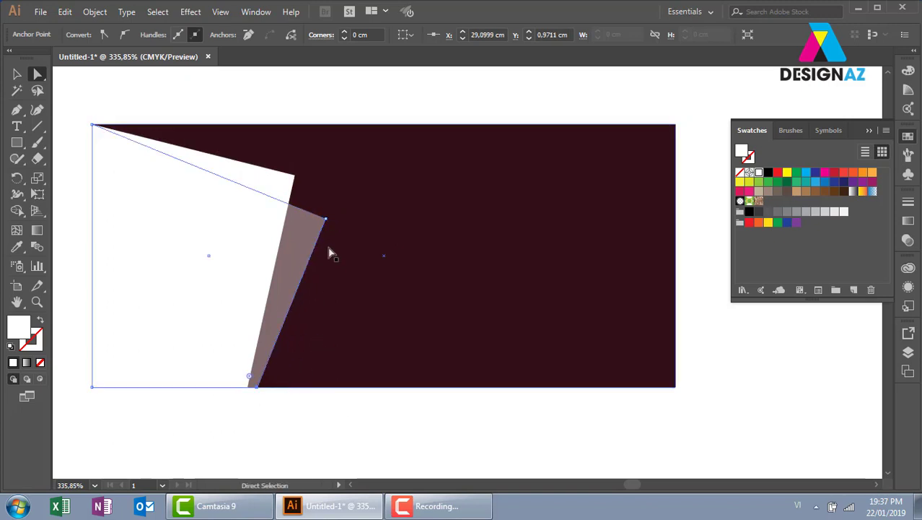
drag(326, 220, 315, 218)
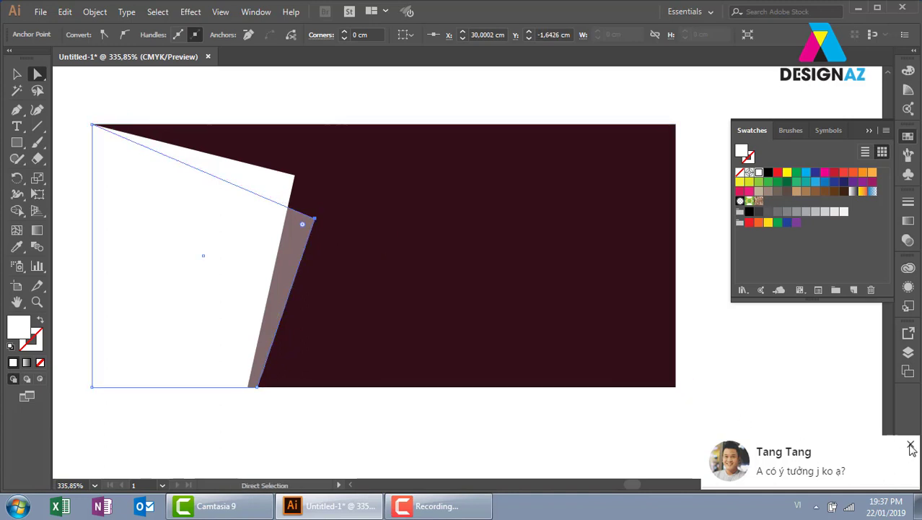
click(910, 444)
click(17, 74)
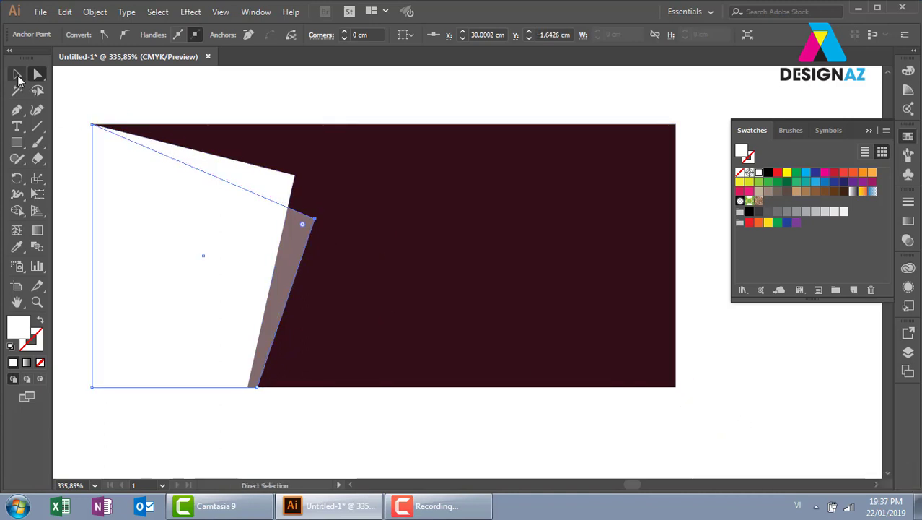
click(414, 112)
scroll(404, 166, down, 2)
click(296, 176)
- Stretch the shard copy wider to the right and set its opacity to 30%
key(a)
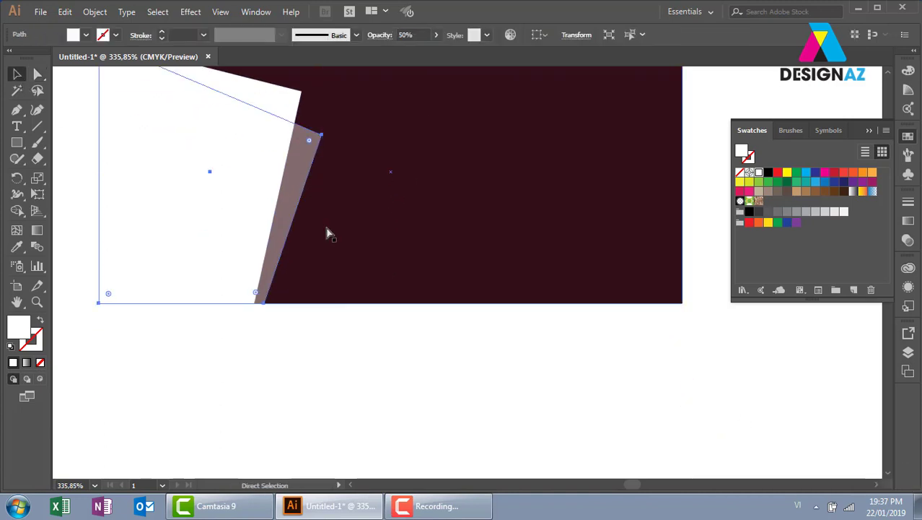
key(v)
drag(322, 174, 357, 174)
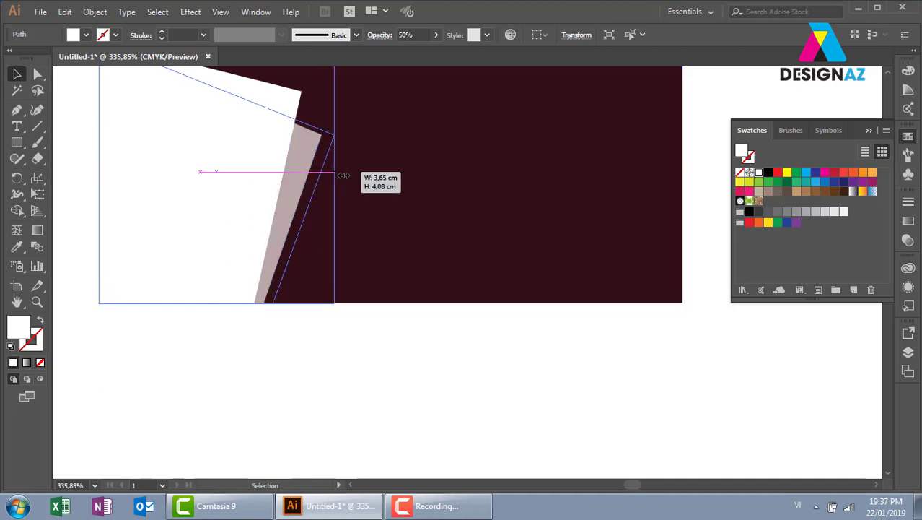
click(422, 34)
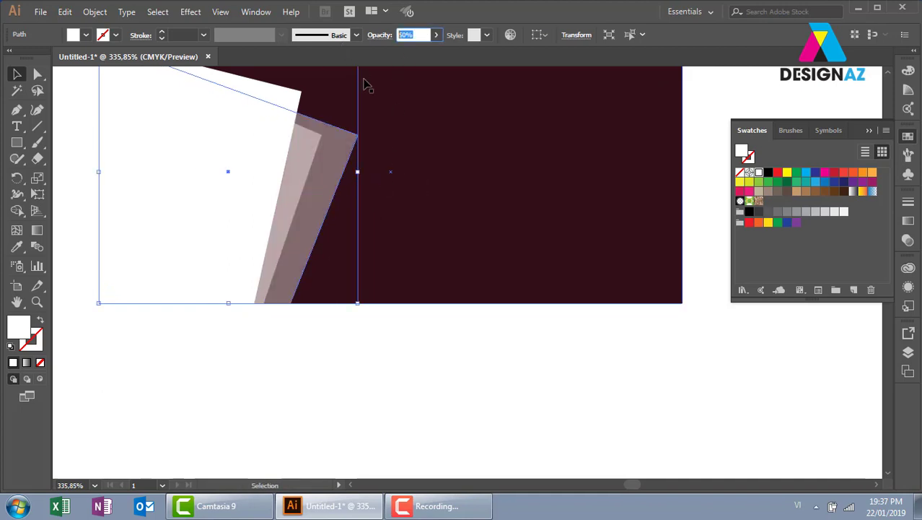
text(30)
key(Return)
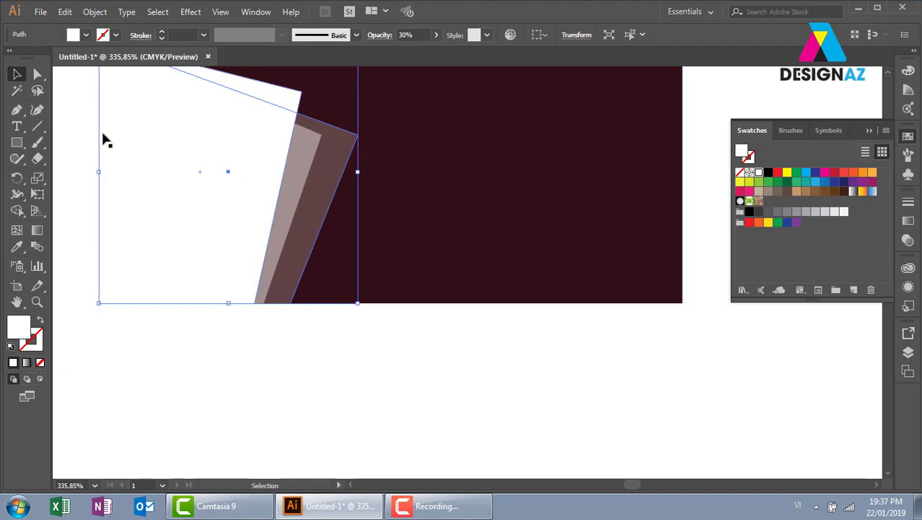
- Reposition the wider shard's top and bottom corners to fan it out behind the panel
click(37, 74)
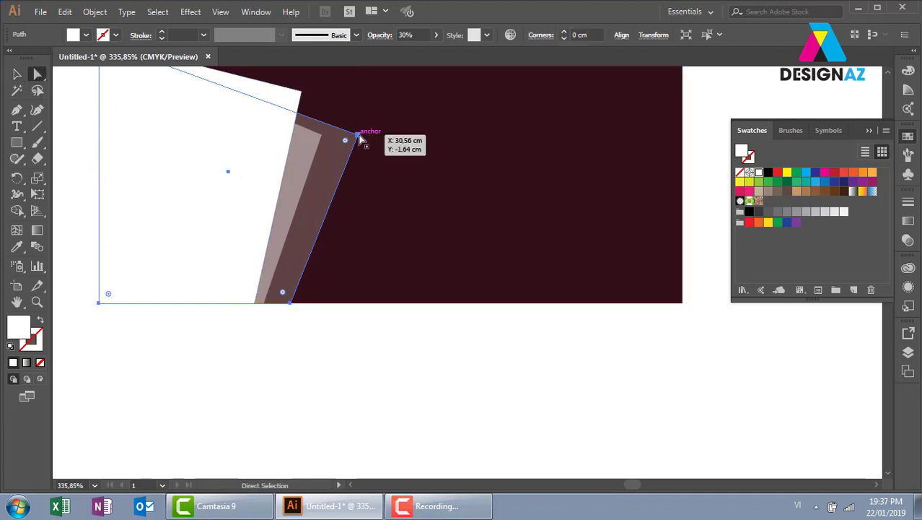
drag(356, 135, 342, 172)
drag(294, 303, 273, 303)
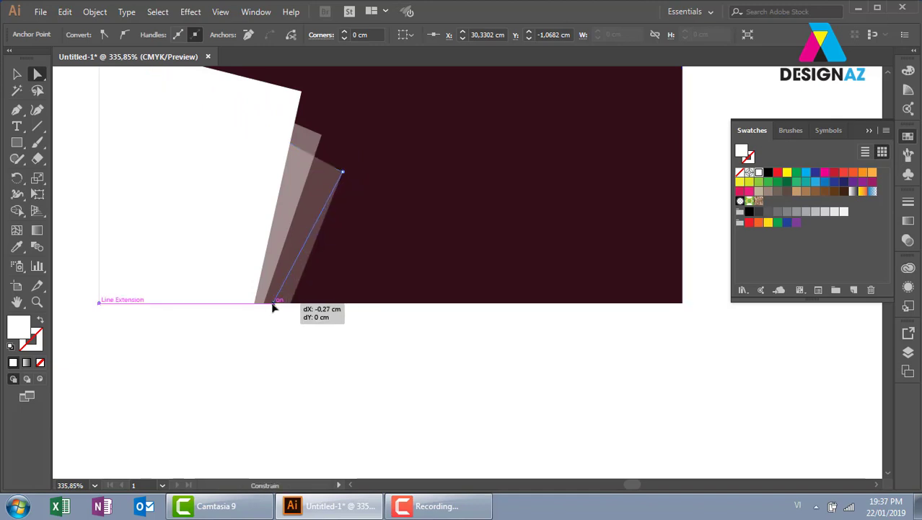
drag(338, 181, 329, 193)
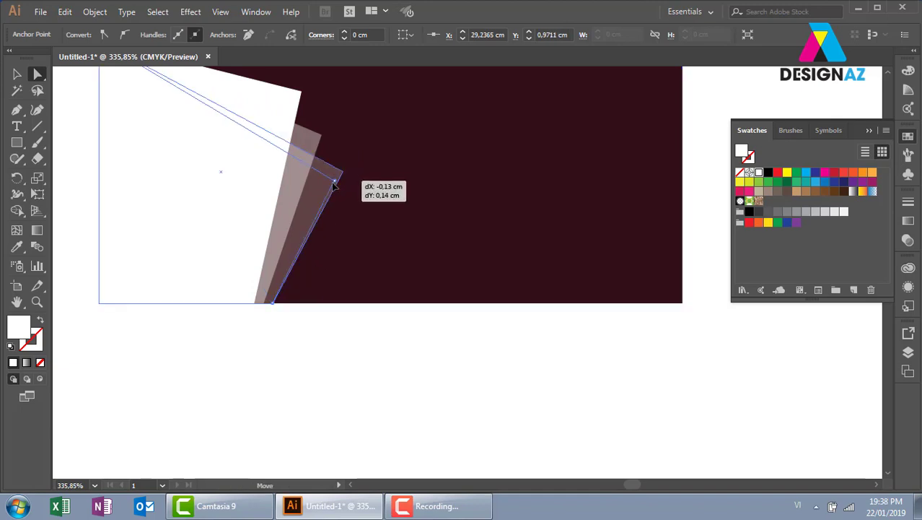
drag(368, 249, 370, 309)
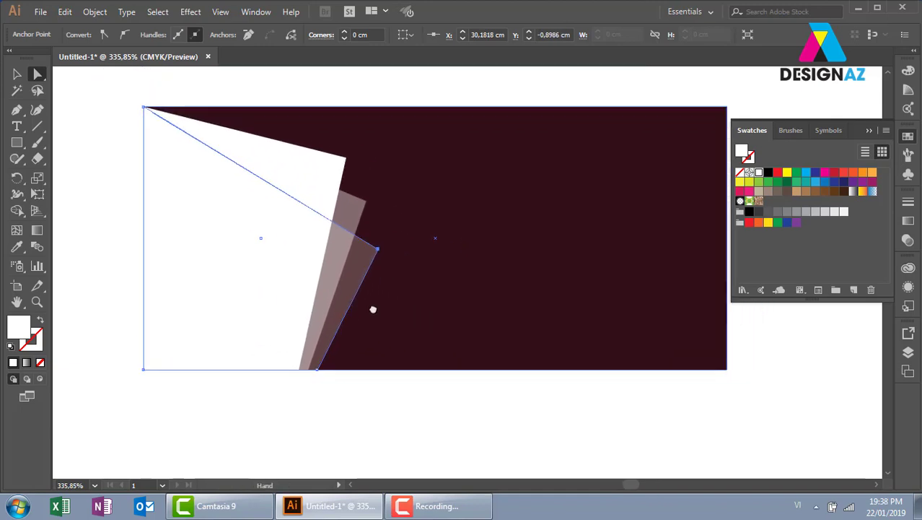
click(435, 424)
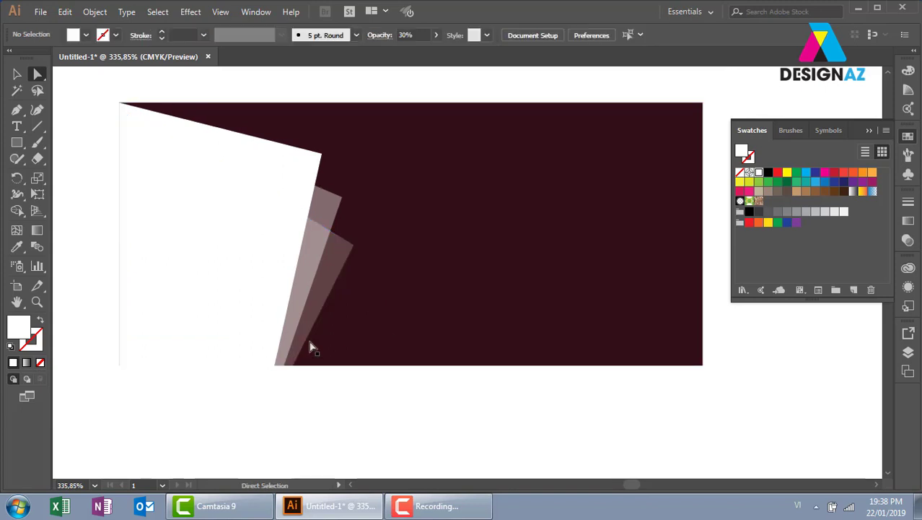
click(16, 72)
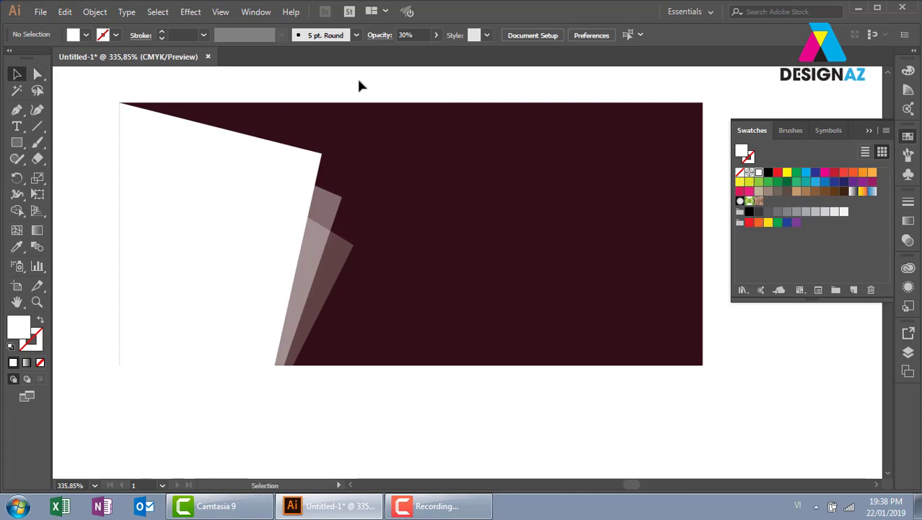
click(337, 211)
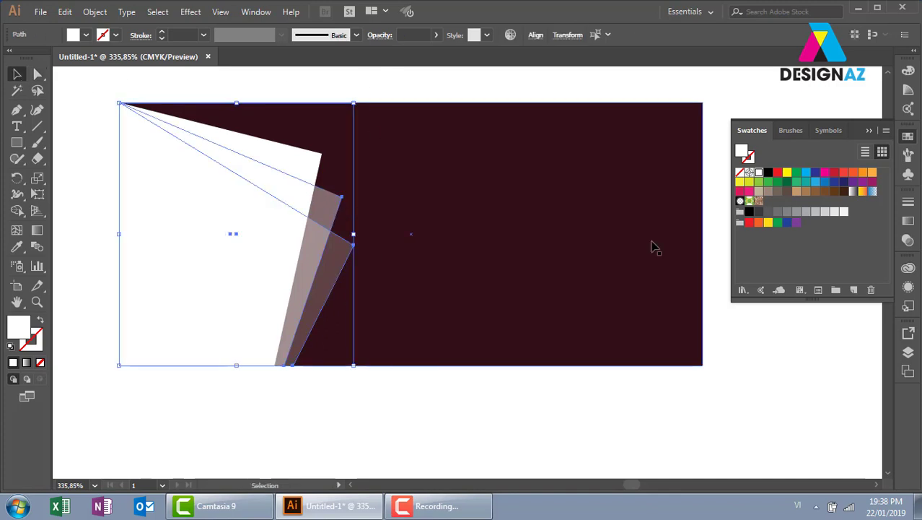
- Set both translucent shards to Overlay blend mode
click(908, 239)
click(789, 221)
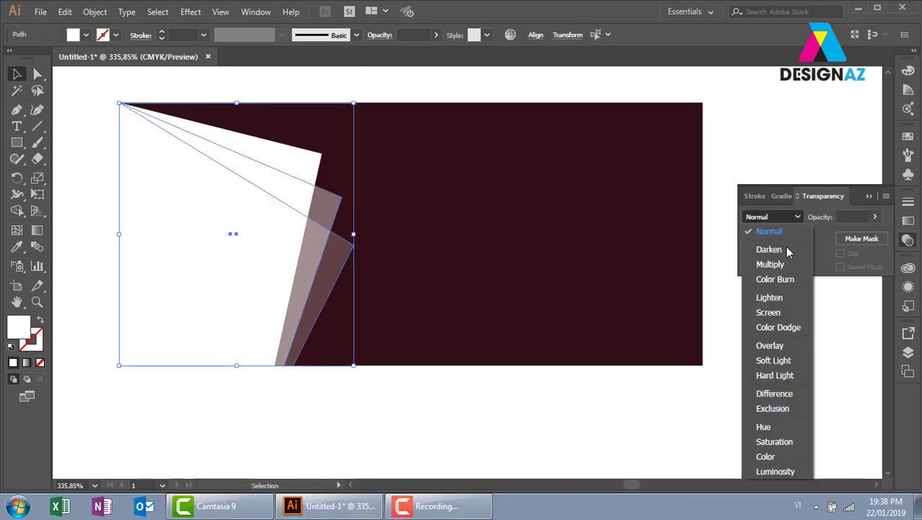
click(772, 342)
click(692, 392)
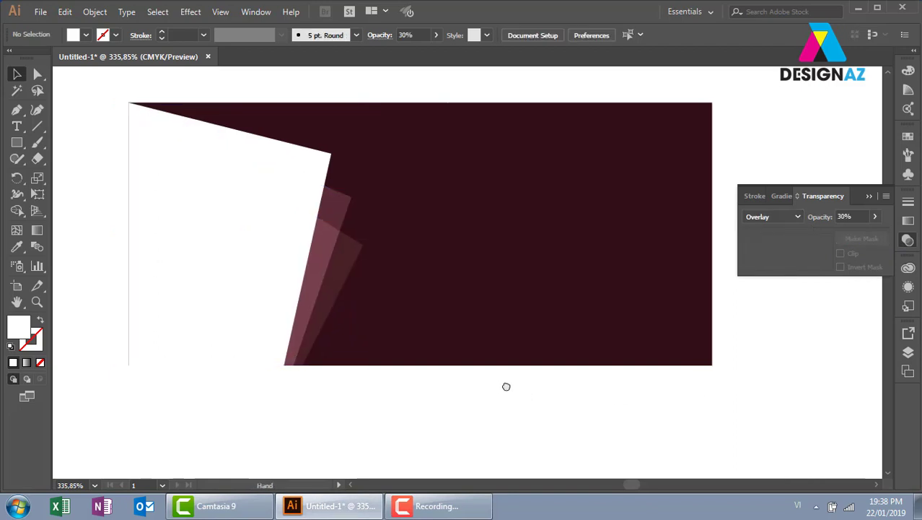
- Widen the white front shape slightly and fill it with teal
drag(506, 384, 539, 388)
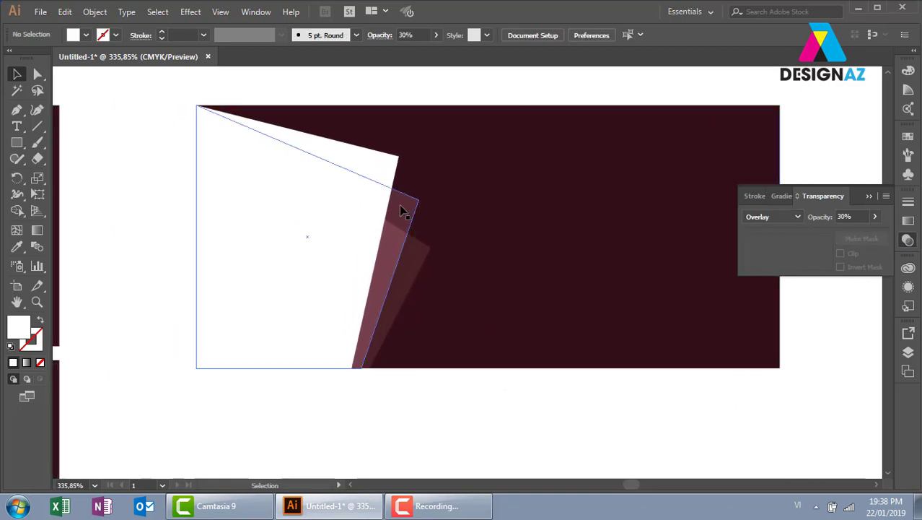
click(376, 186)
key(a)
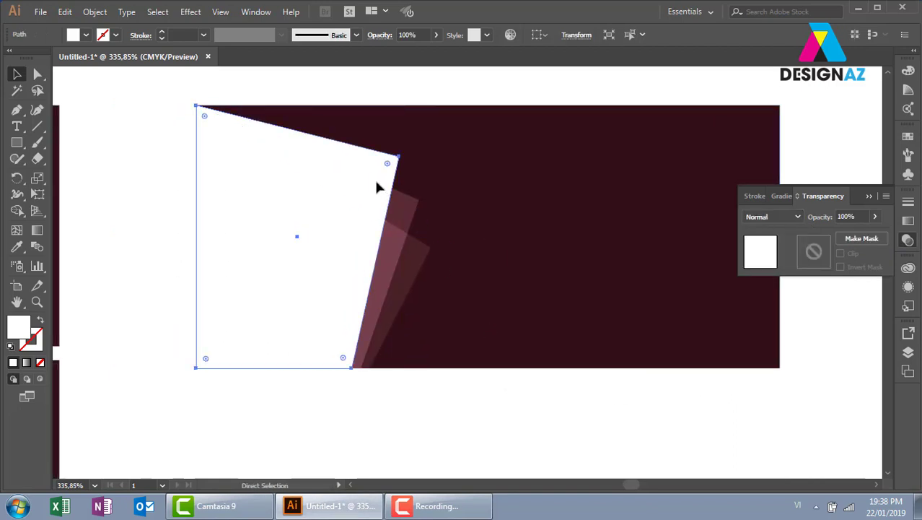
key(v)
drag(397, 237, 395, 237)
click(908, 135)
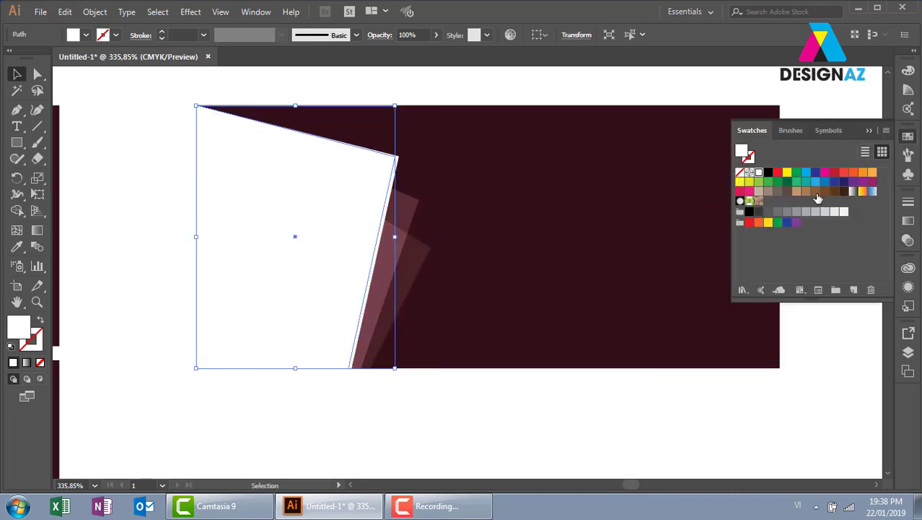
click(807, 183)
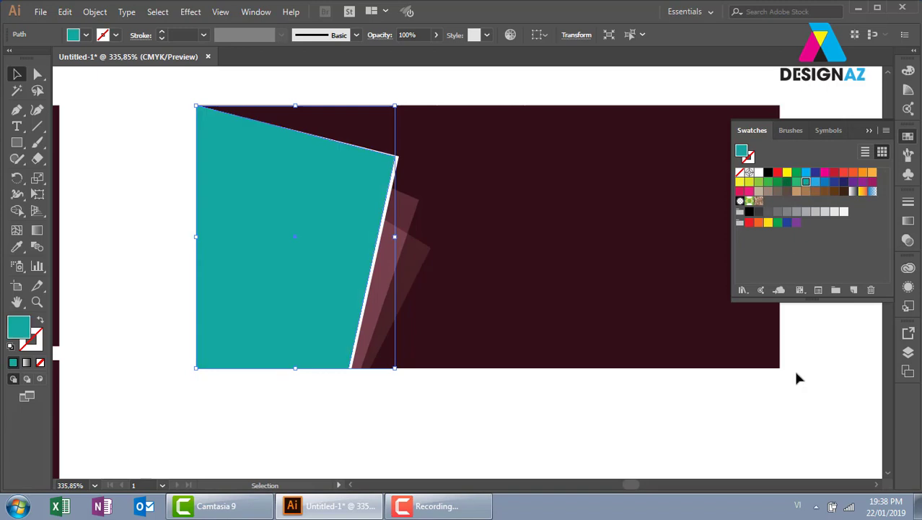
click(482, 429)
drag(482, 429, 424, 441)
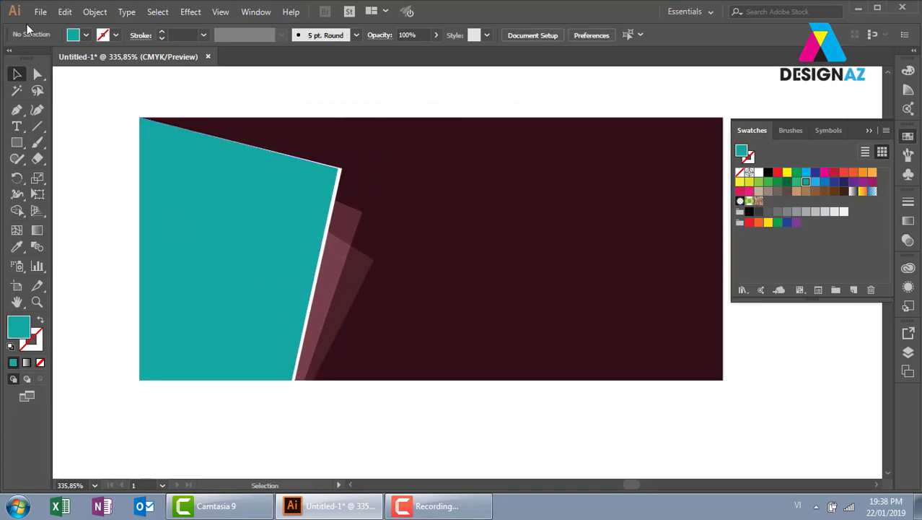
click(41, 11)
- Load the american-food09 fried chicken photo from E: thuvienanh's Food folder for placing
click(64, 232)
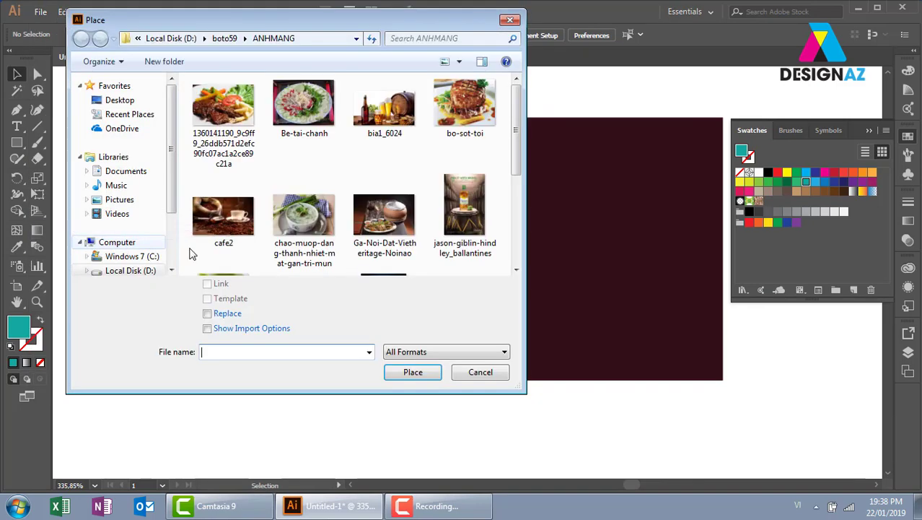
scroll(160, 237, down, 2)
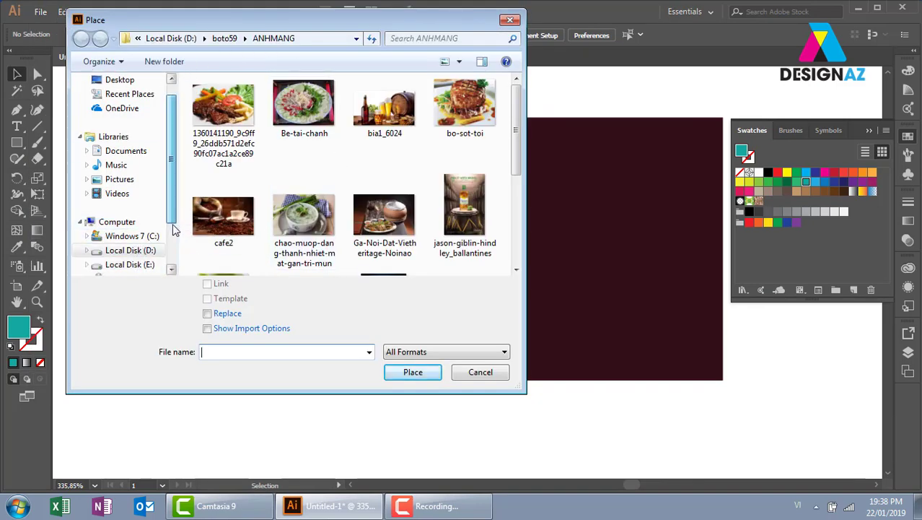
click(137, 249)
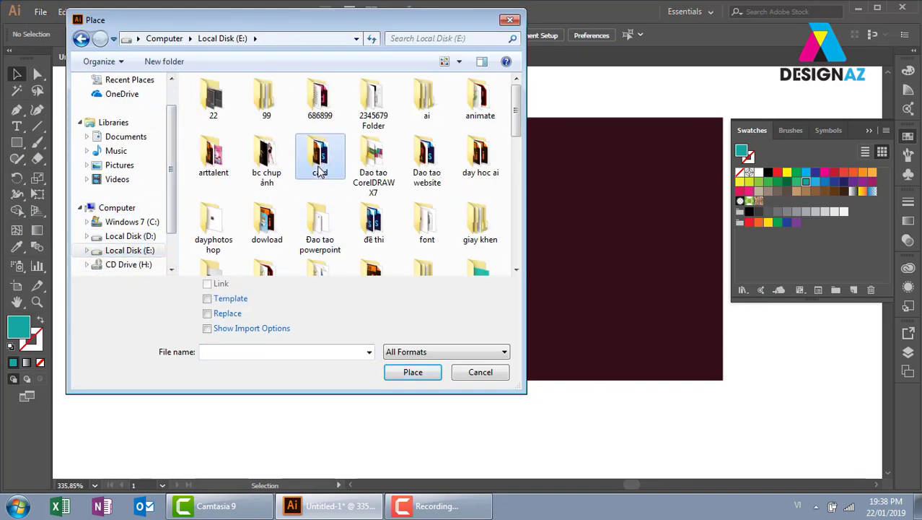
scroll(289, 166, down, 5)
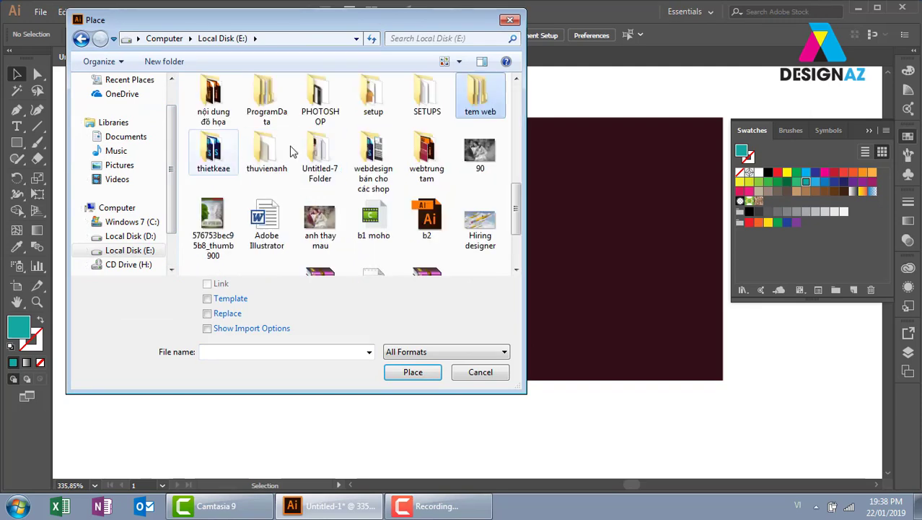
double_click(280, 168)
click(308, 195)
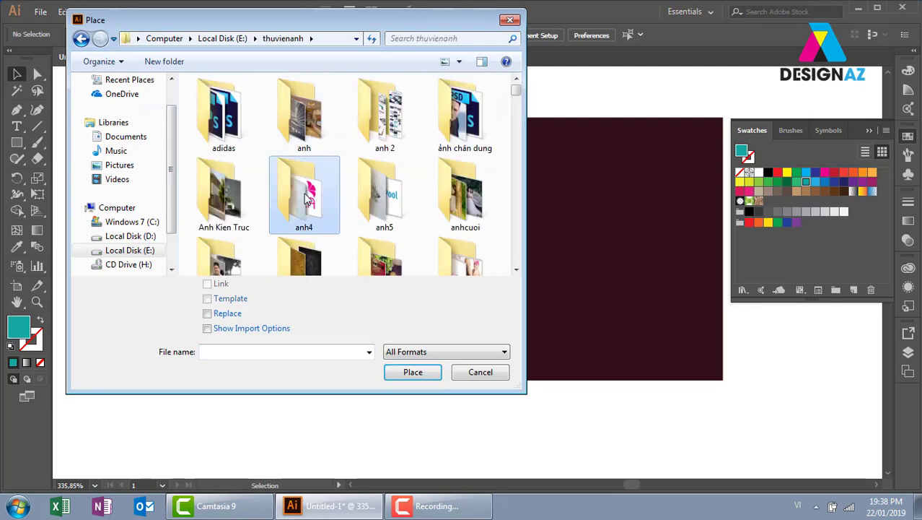
key(f)
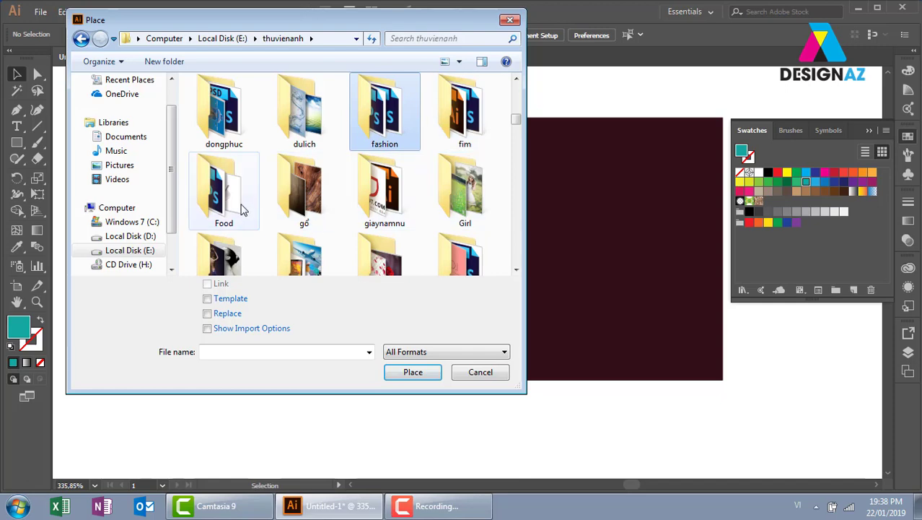
double_click(236, 197)
scroll(514, 90, down, 5)
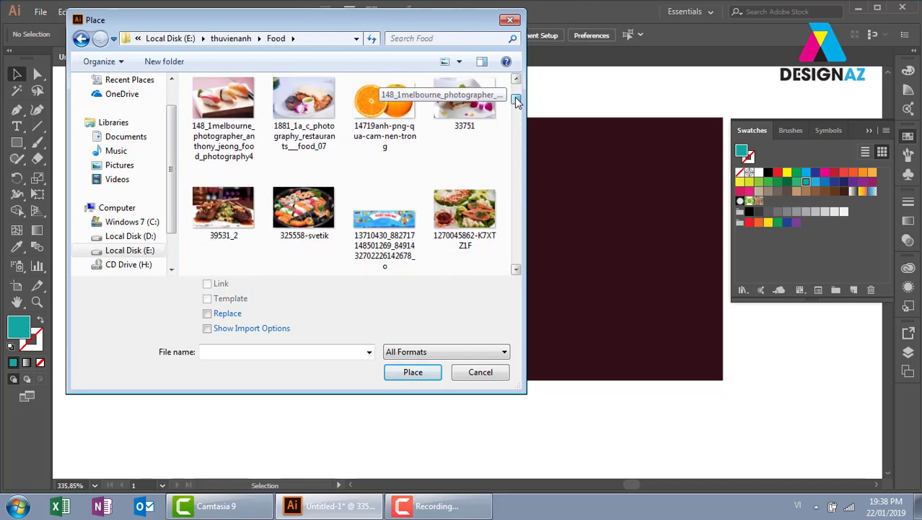
scroll(391, 92, down, 3)
click(385, 173)
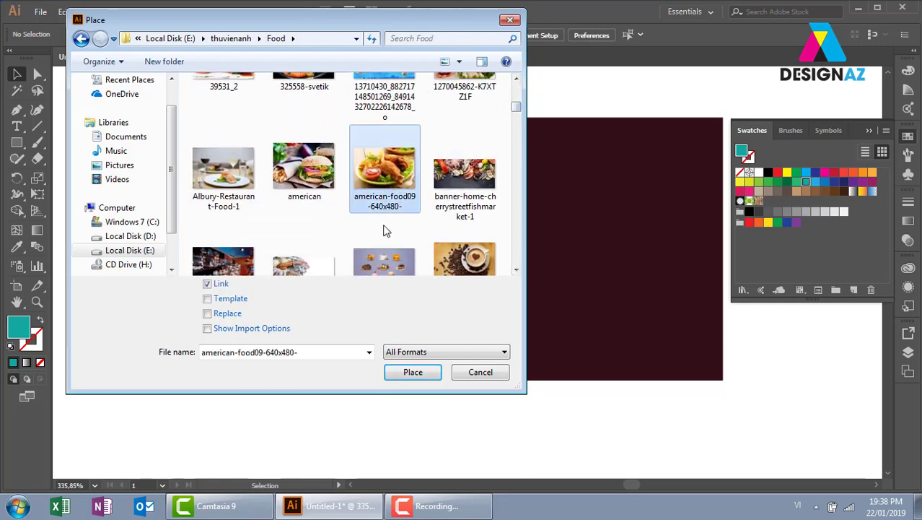
click(422, 369)
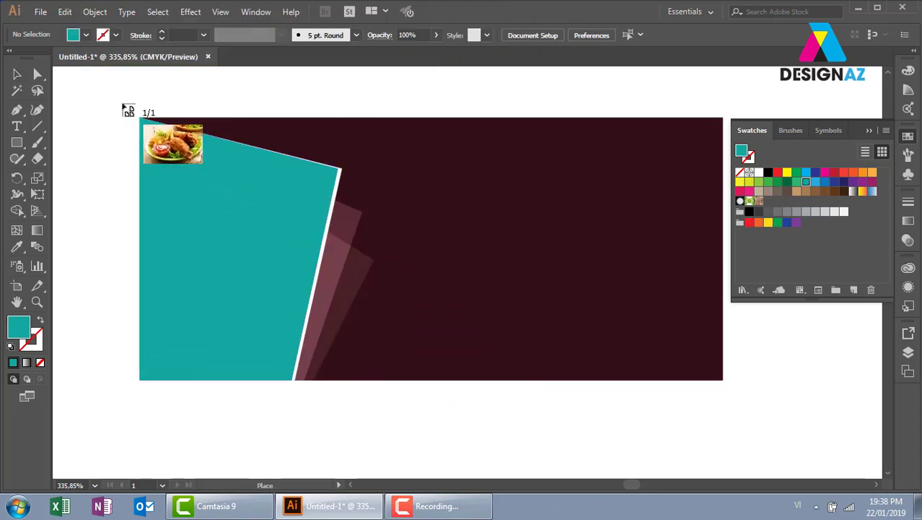
- Place the photo over the banner's left part, send it back, and clip it to the teal shape
drag(124, 105, 598, 390)
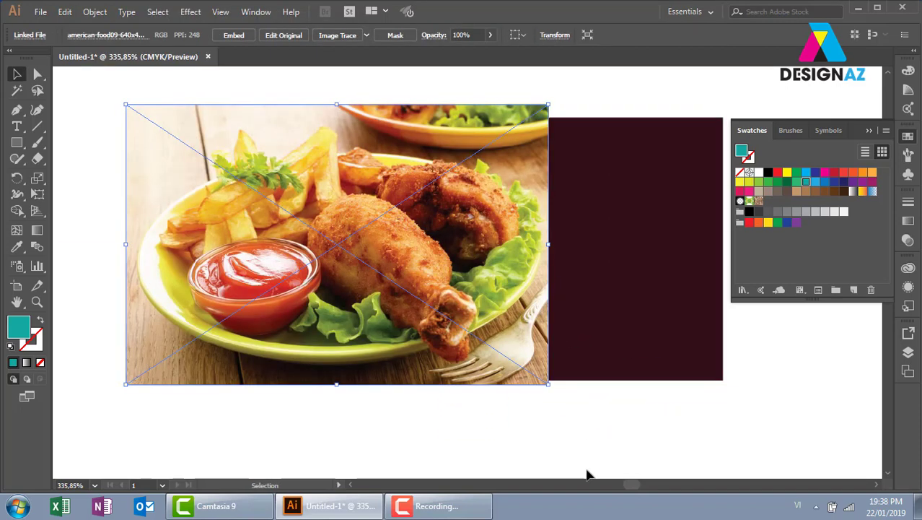
key(ctrl+shift+bracketleft)
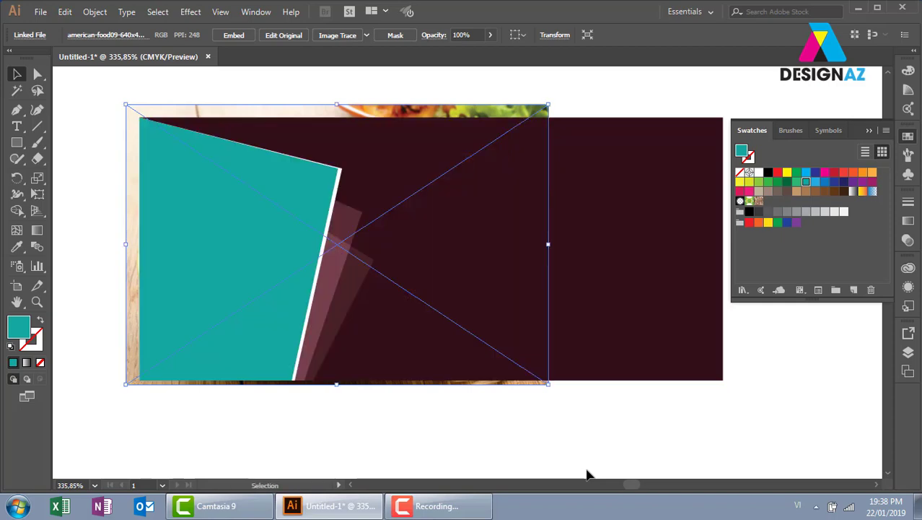
shift+click(238, 287)
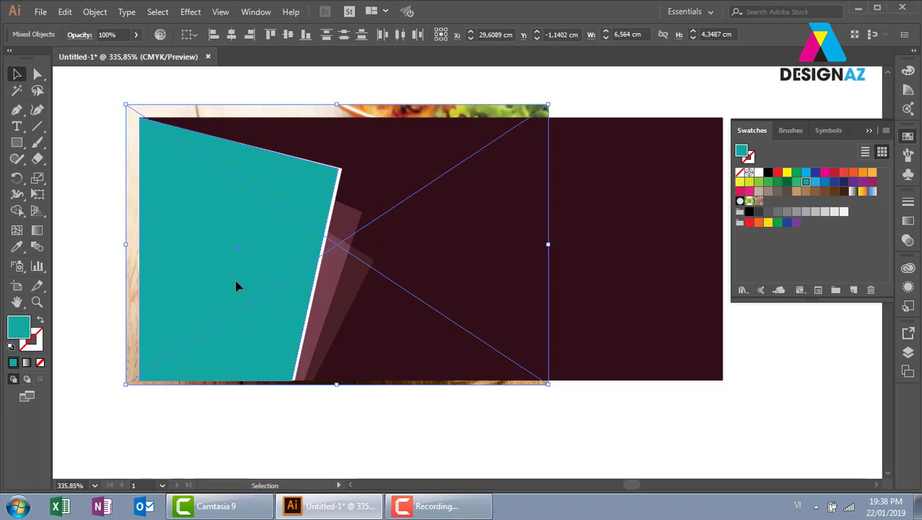
key(ctrl+7)
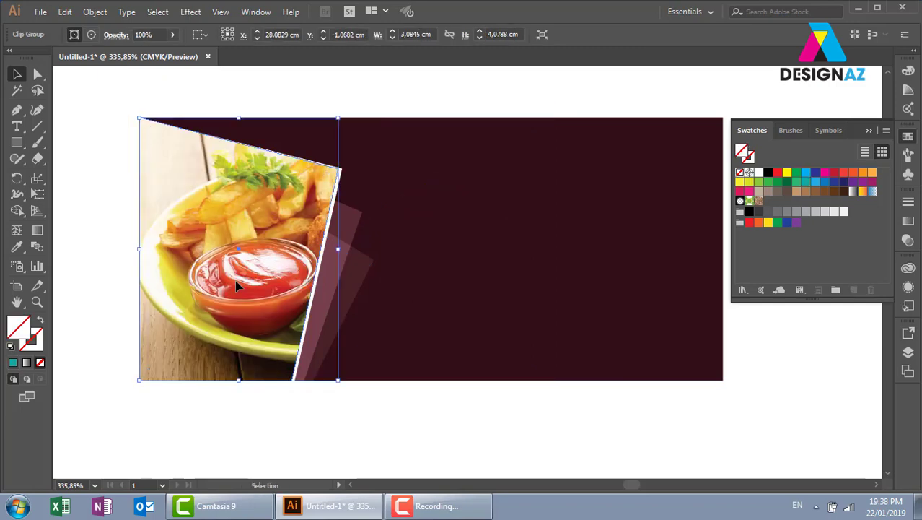
- Shift and enlarge the photo inside its clip group so the fries, chicken and ketchup fill it
double_click(271, 268)
drag(288, 273, 224, 273)
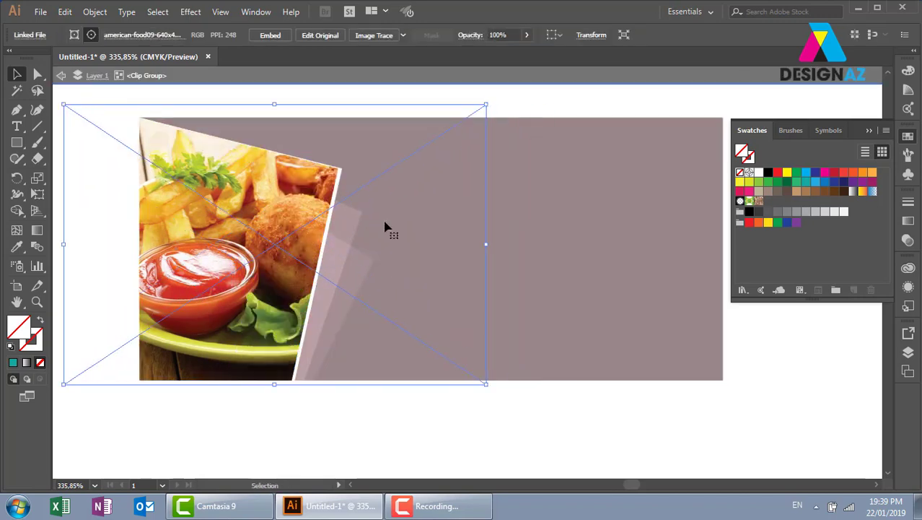
drag(485, 107, 470, 116)
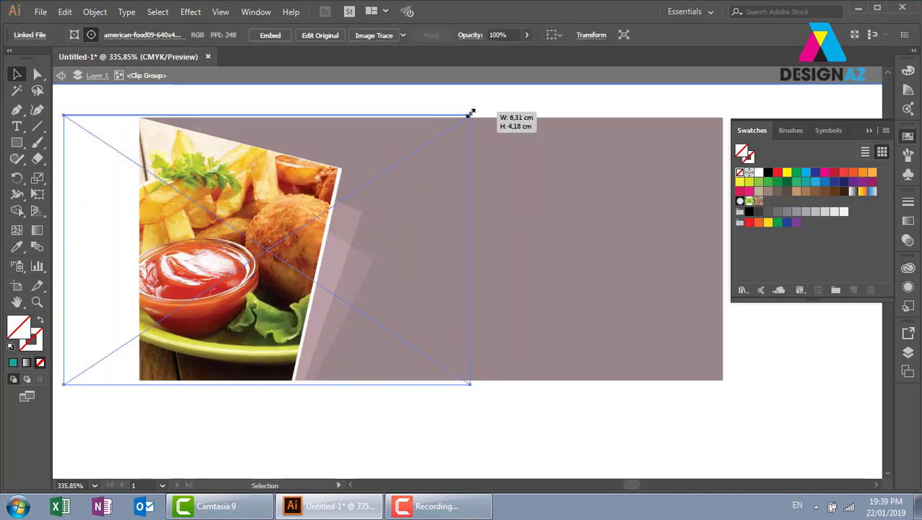
drag(228, 296, 256, 297)
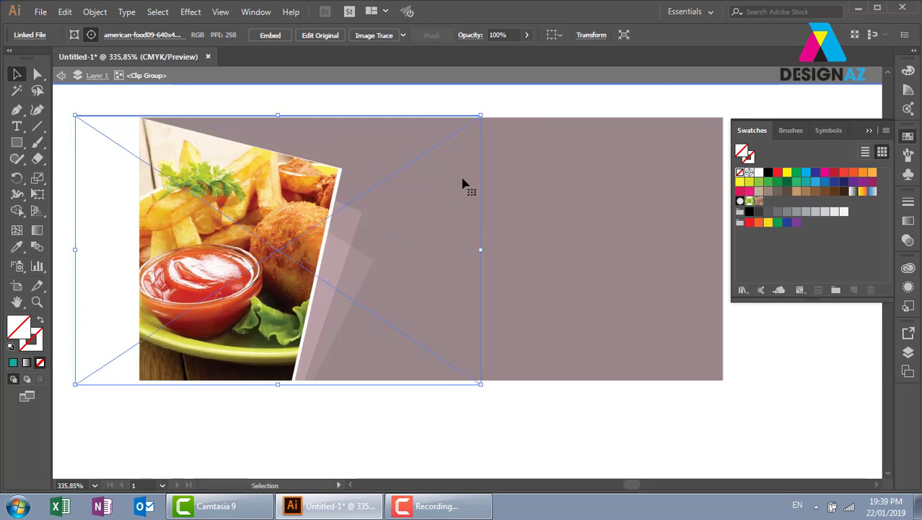
double_click(505, 95)
scroll(510, 323, right, 2)
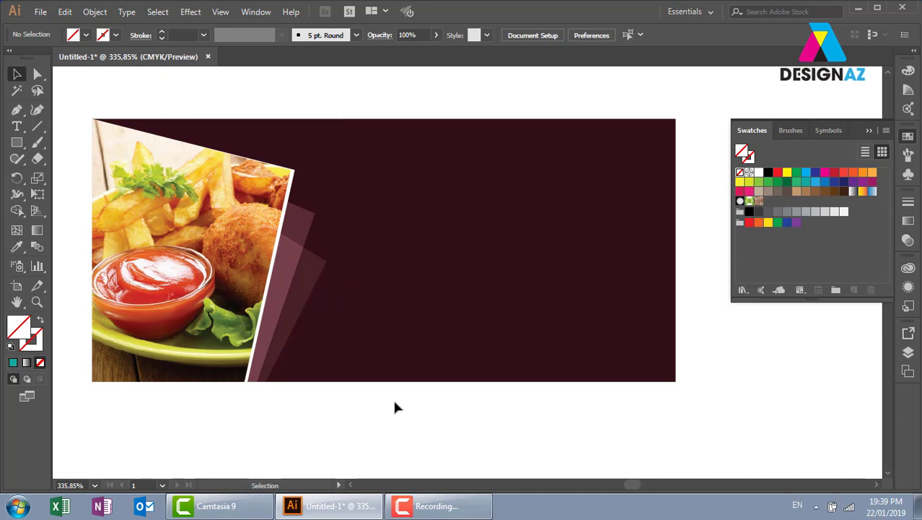
drag(359, 360, 430, 347)
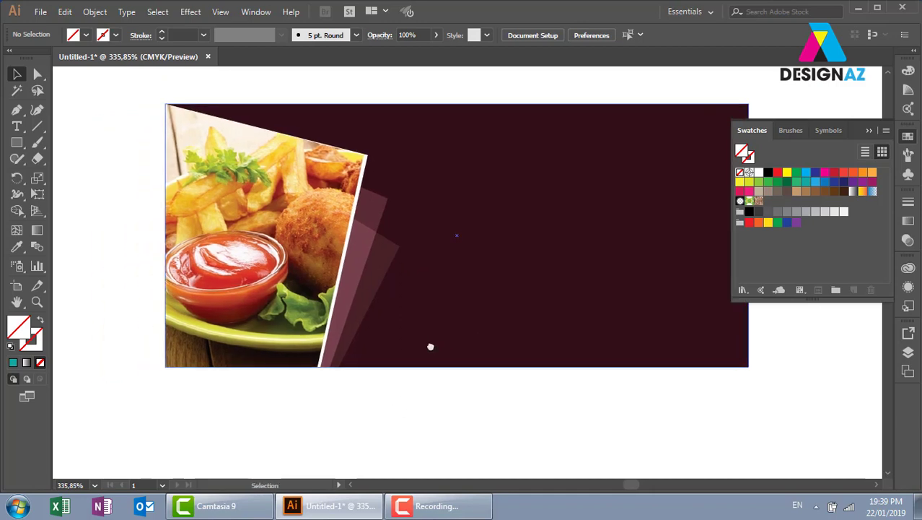
- Move the shard's corner point up to the photo's top-right corner
click(38, 74)
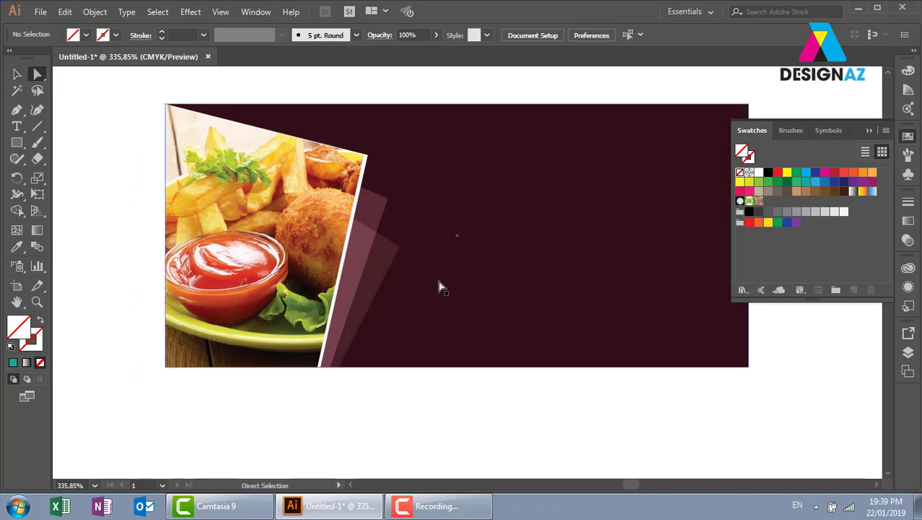
click(399, 247)
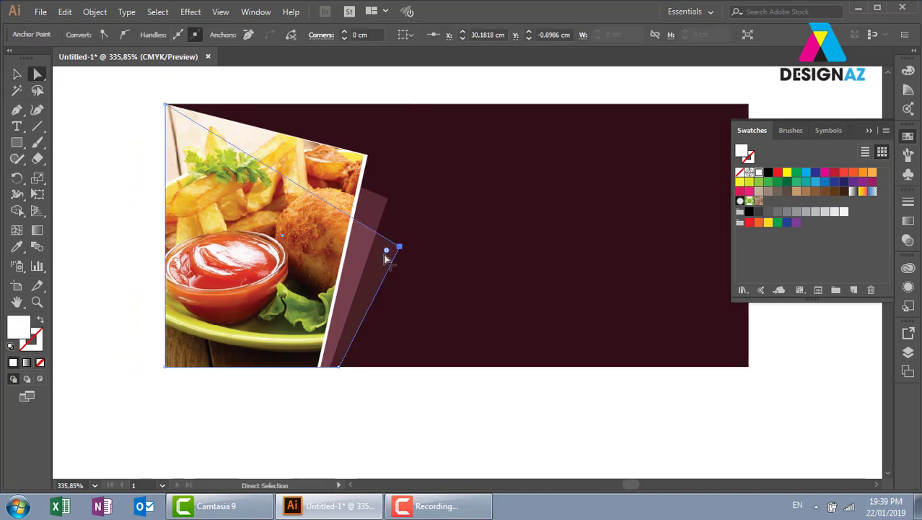
click(390, 235)
drag(386, 252, 377, 210)
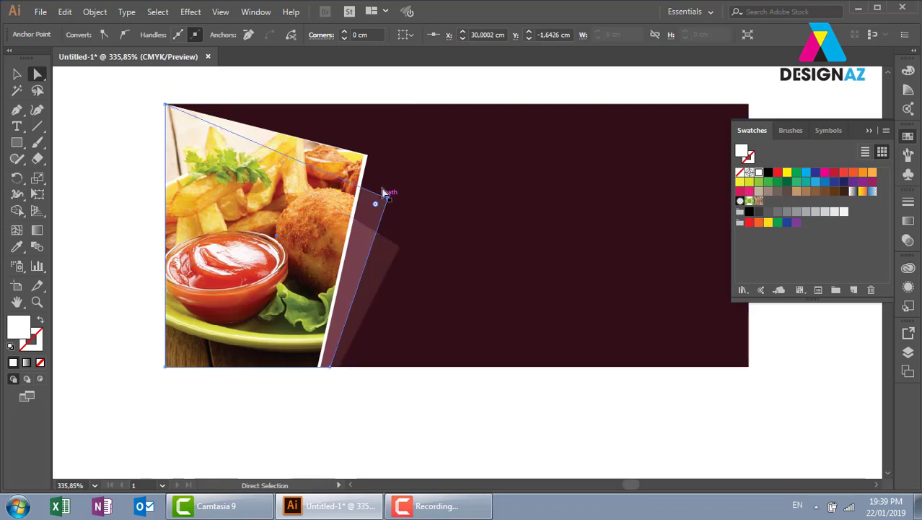
drag(364, 157, 364, 156)
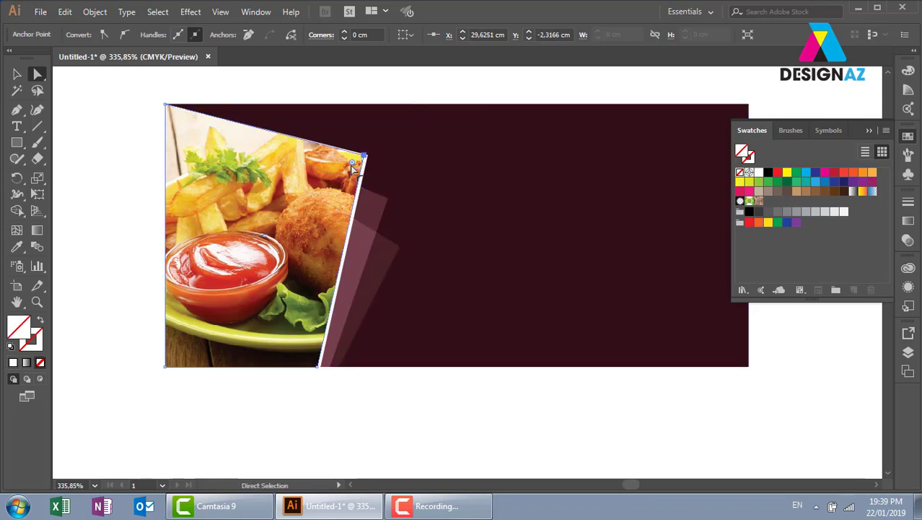
- Round the shard's upper-right and lower corner points
click(377, 171)
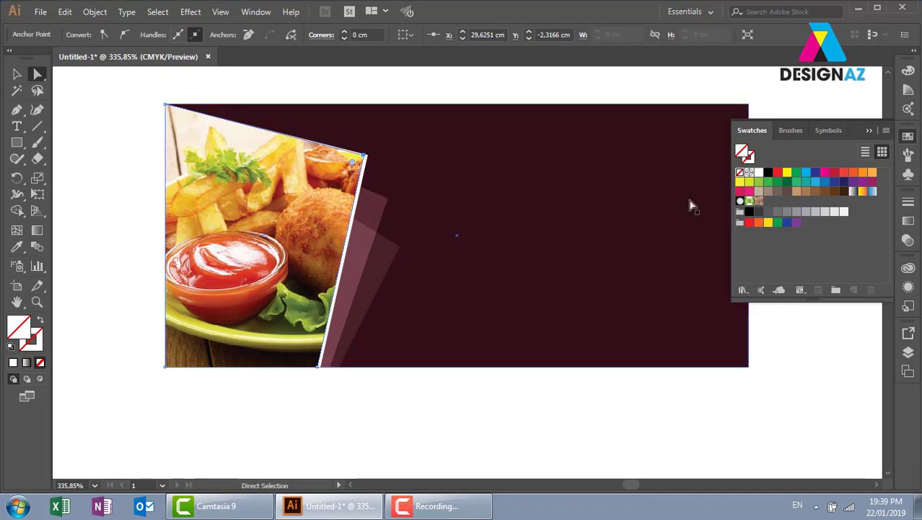
click(399, 247)
click(388, 199)
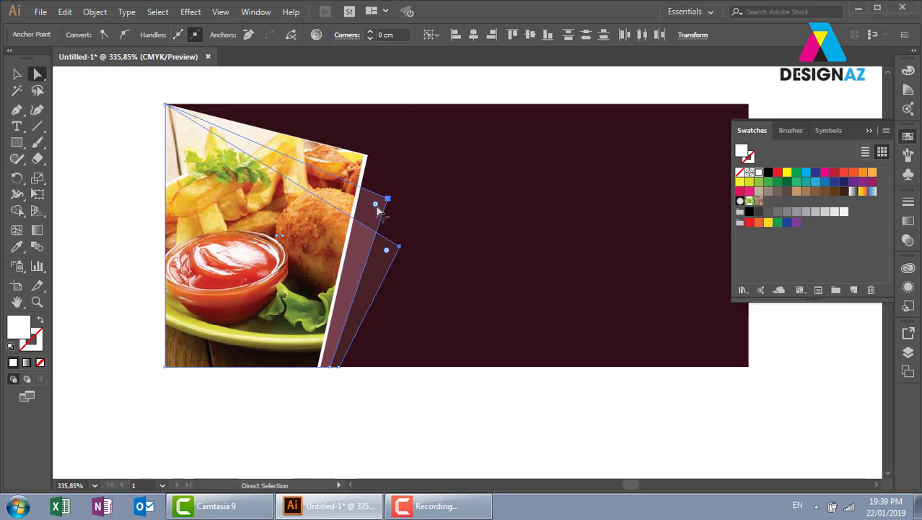
click(398, 248)
drag(387, 252, 385, 253)
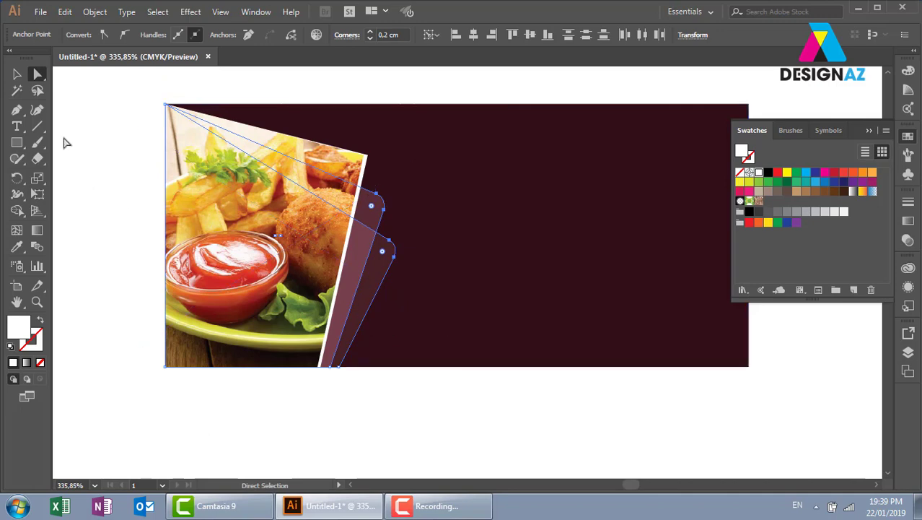
click(17, 74)
click(261, 82)
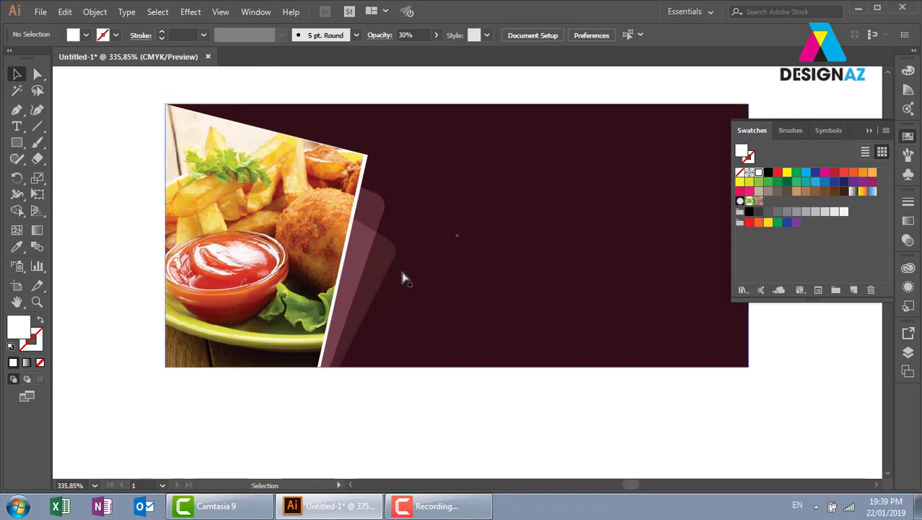
- Round the other shard's top-right corner and pull it up to the photo's edge
key(a)
click(425, 280)
key(v)
click(449, 99)
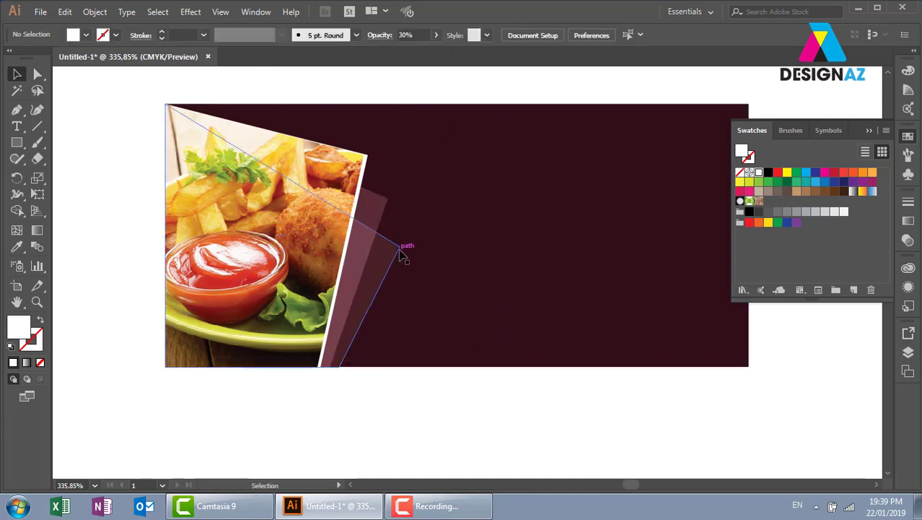
click(37, 74)
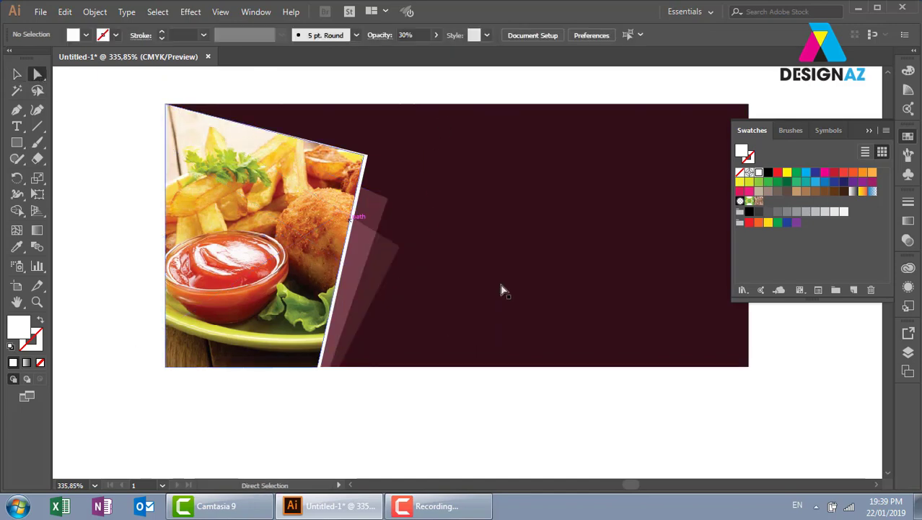
click(397, 246)
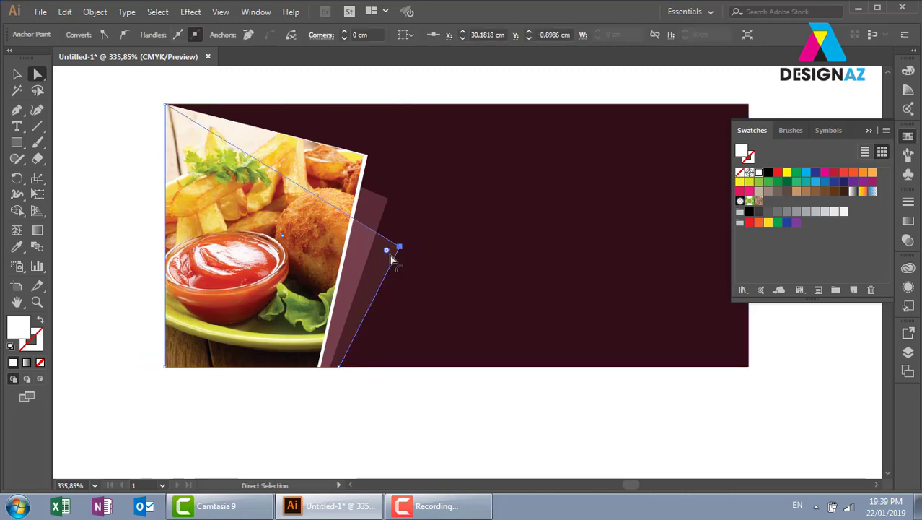
drag(388, 250, 415, 263)
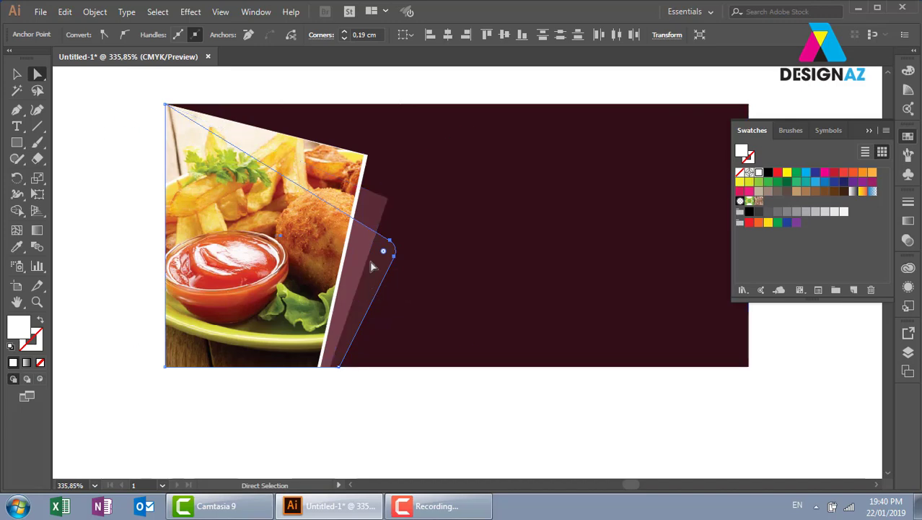
mouse_move(389, 242)
mouse_down()
mouse_move(387, 200)
mouse_move(371, 205)
mouse_up()
click(387, 198)
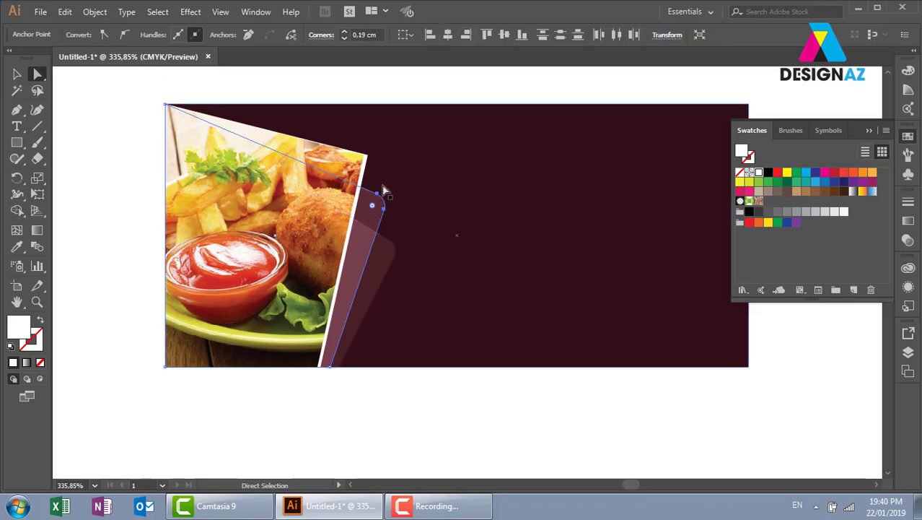
drag(368, 165, 364, 160)
- Round the photo shape's top-right corner to about 0,24 cm
key(ctrl+shift+a)
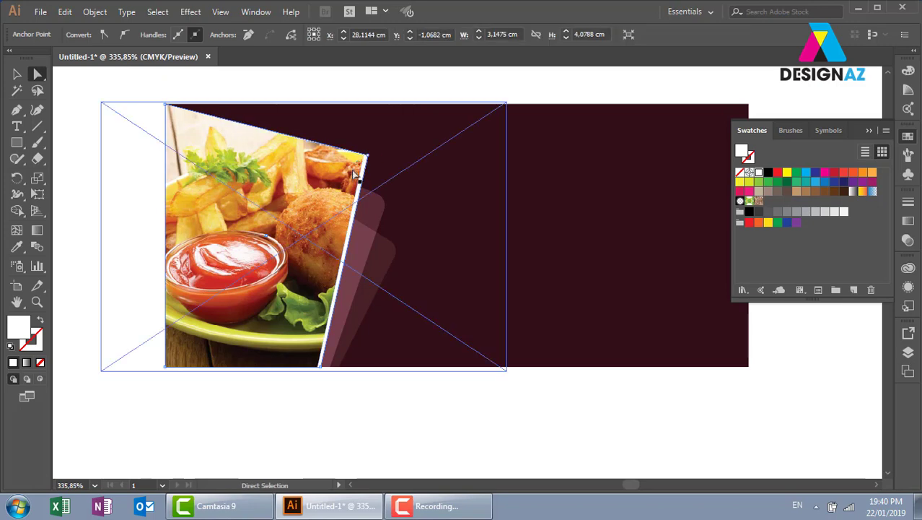
drag(366, 154, 343, 171)
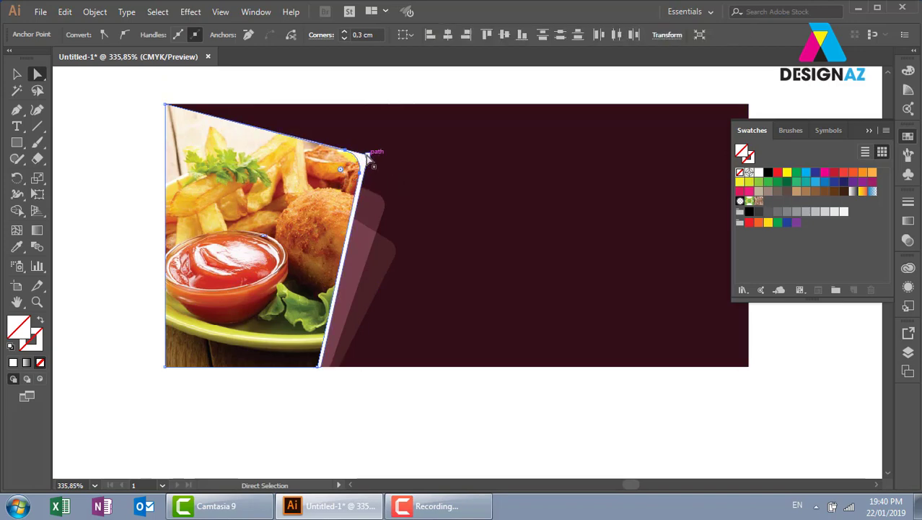
click(367, 155)
drag(355, 167, 350, 169)
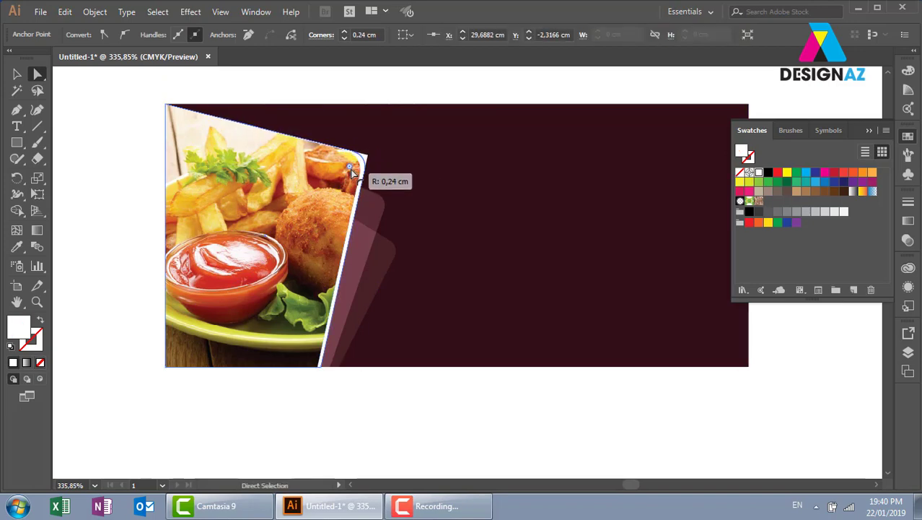
click(17, 74)
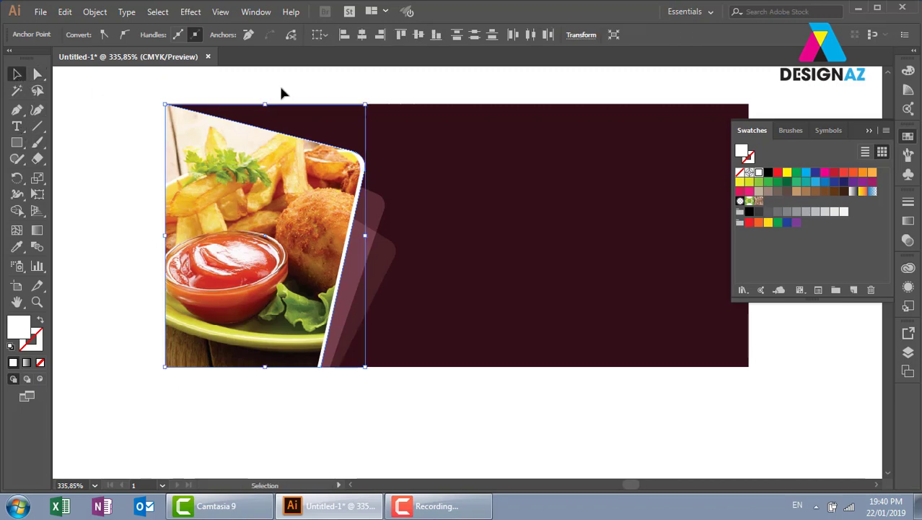
click(423, 92)
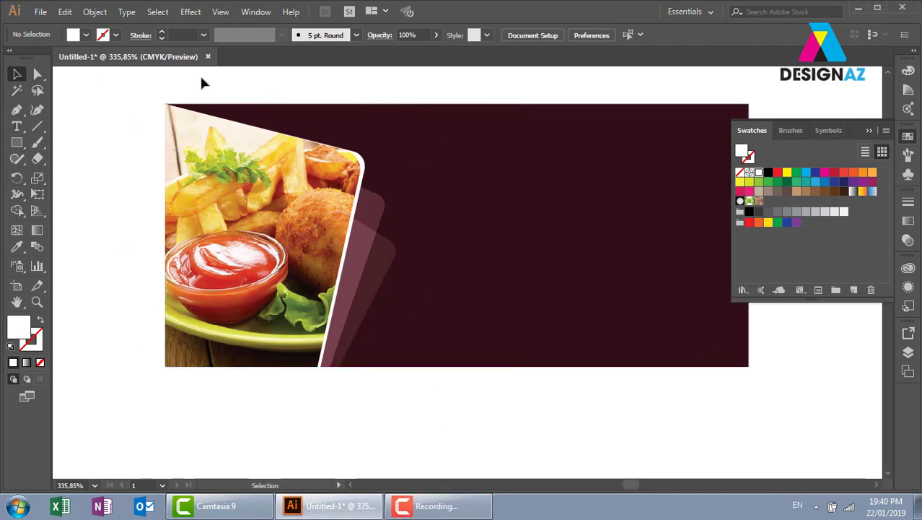
- Duplicate the maroon food banner directly below itself as a second banner
key(ctrl+minus)
key(ctrl+minus)
scroll(463, 329, down, 2)
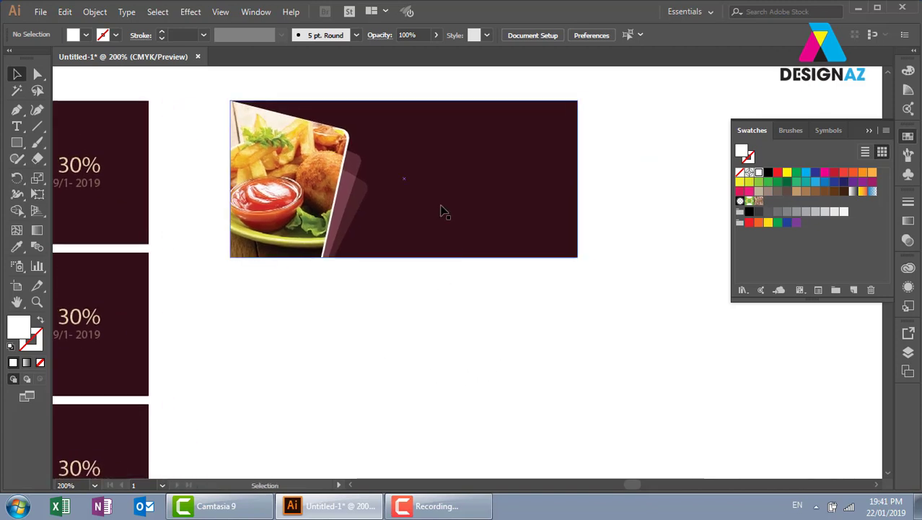
drag(465, 181, 455, 341)
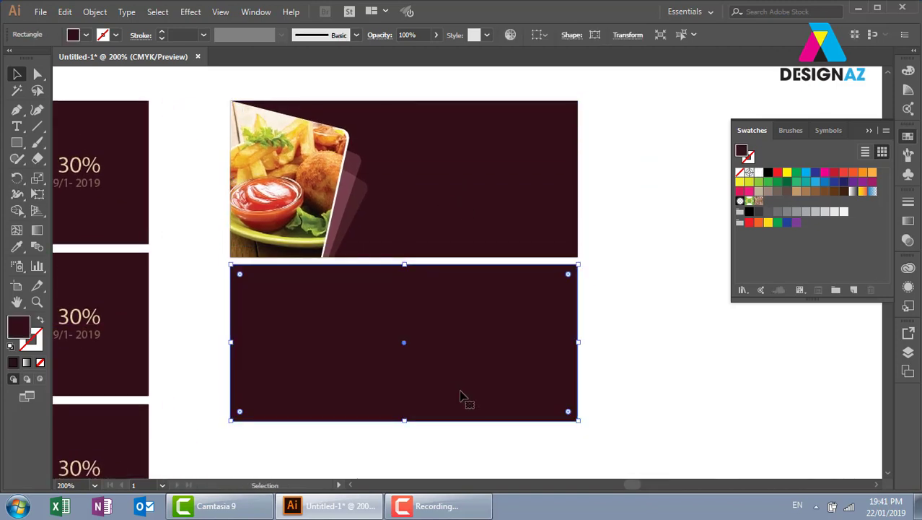
scroll(463, 397, down, 1)
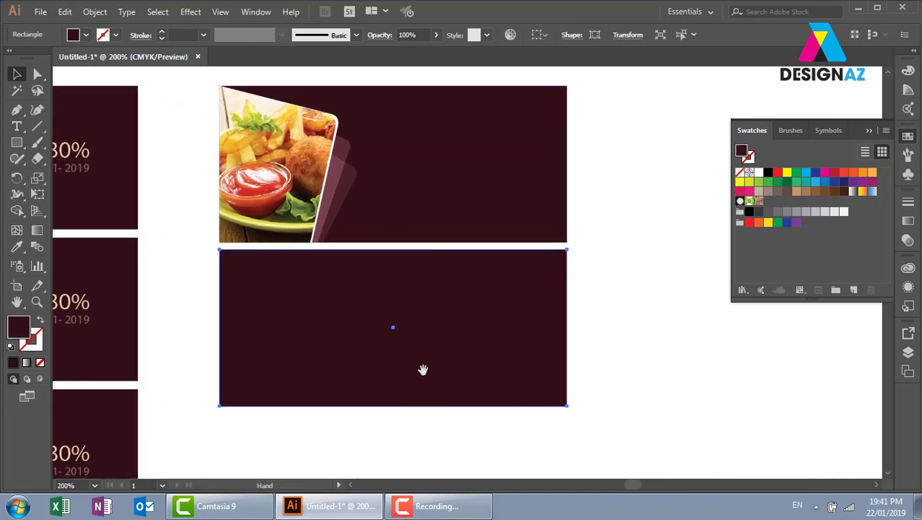
click(591, 288)
scroll(523, 326, down, 3)
scroll(522, 327, up, 1)
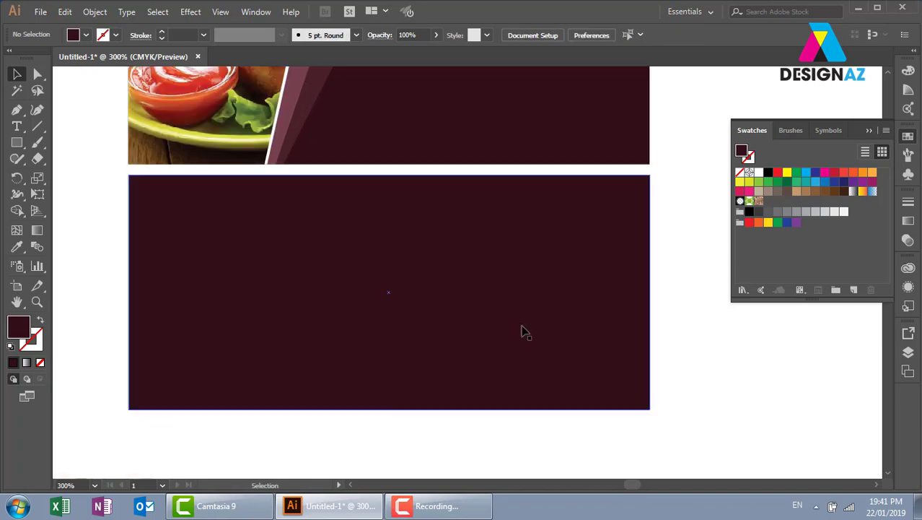
click(584, 329)
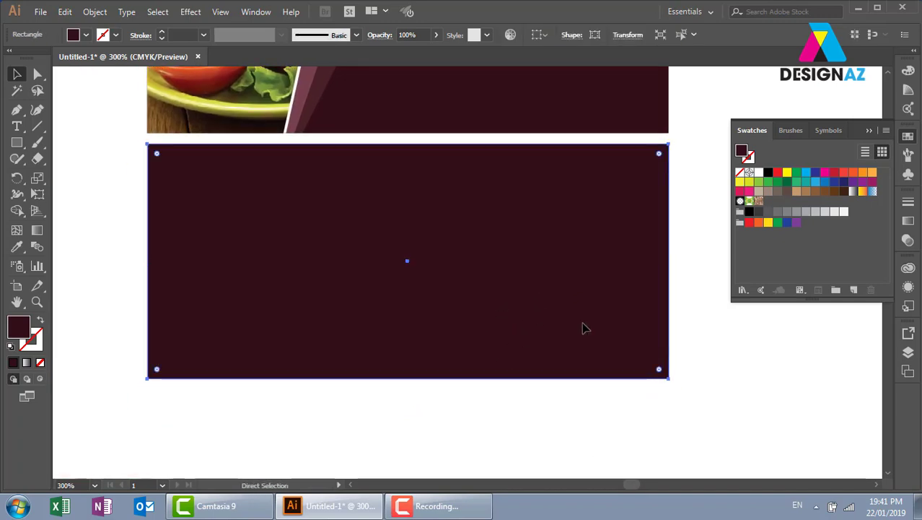
- Reshape a rectangle into a thin white horizontal band across the lower banner
drag(408, 145, 408, 208)
drag(407, 379, 408, 260)
click(758, 173)
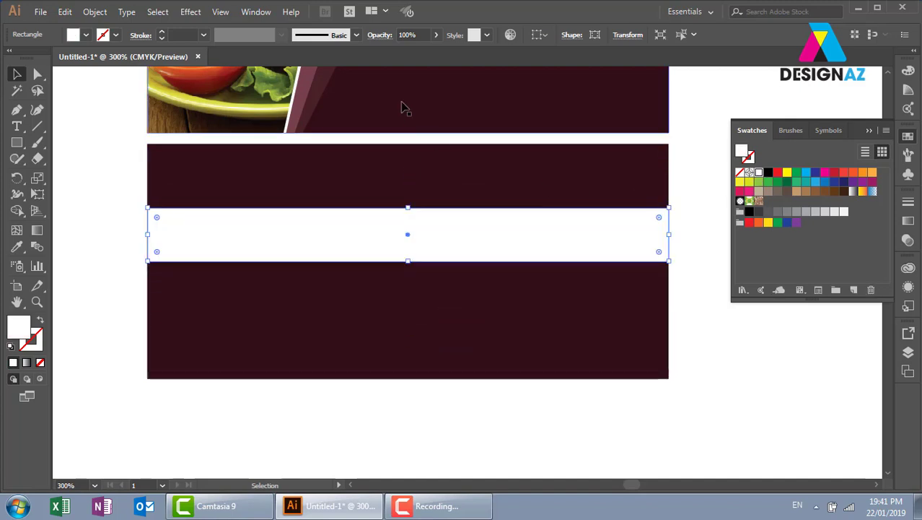
- Give the white band 10% opacity and Overlay blend mode
click(419, 35)
text(1)
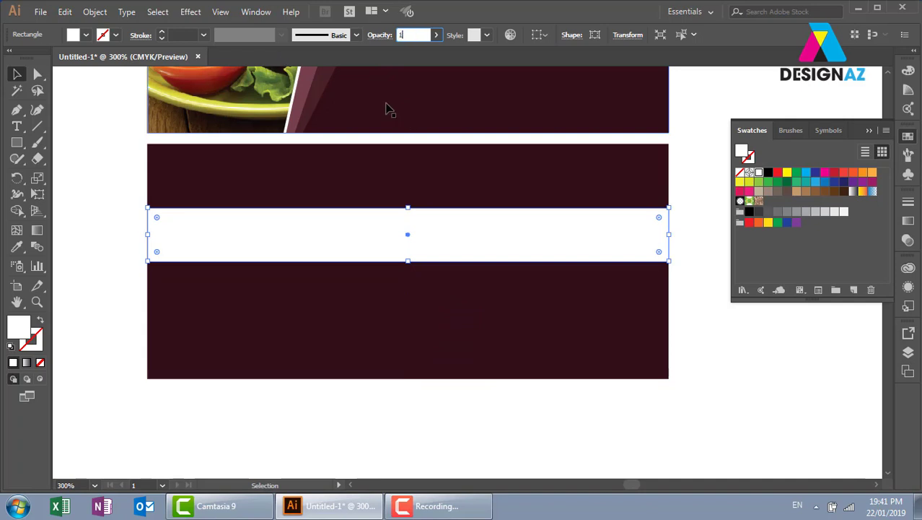
text(0)
key(Return)
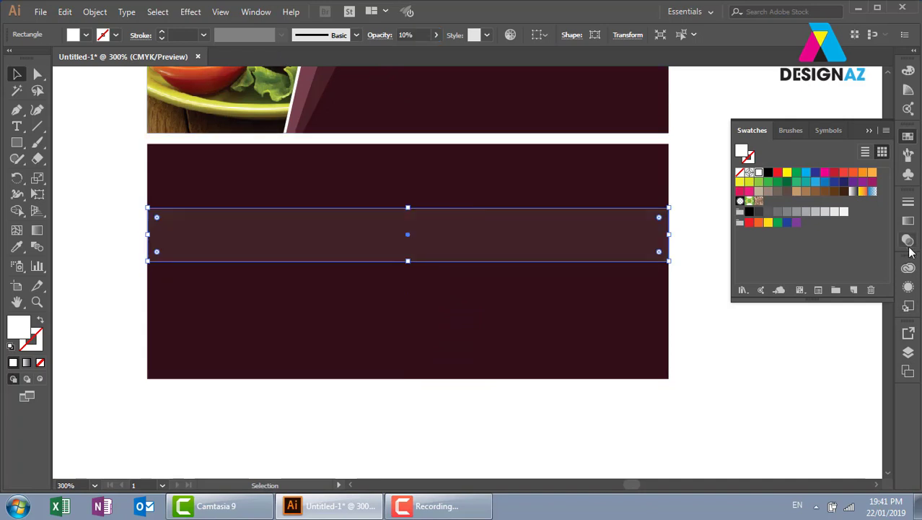
click(908, 242)
click(791, 222)
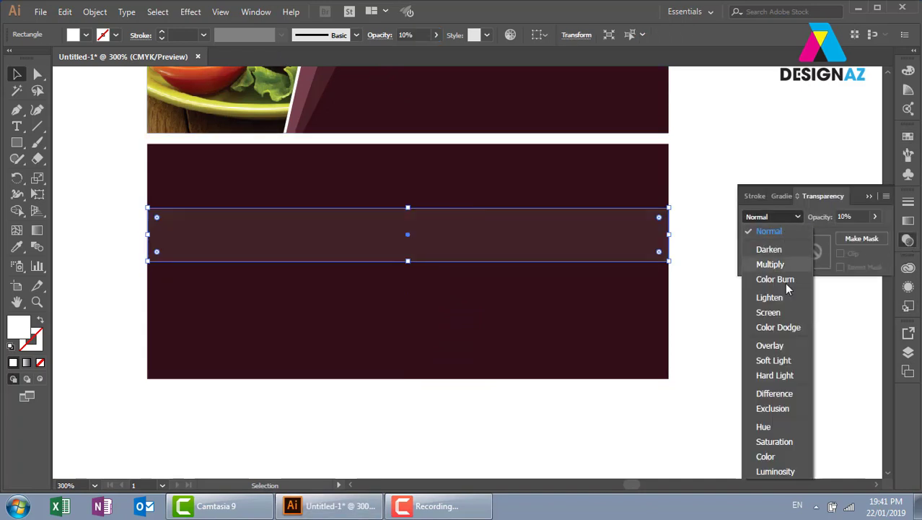
click(781, 346)
click(780, 382)
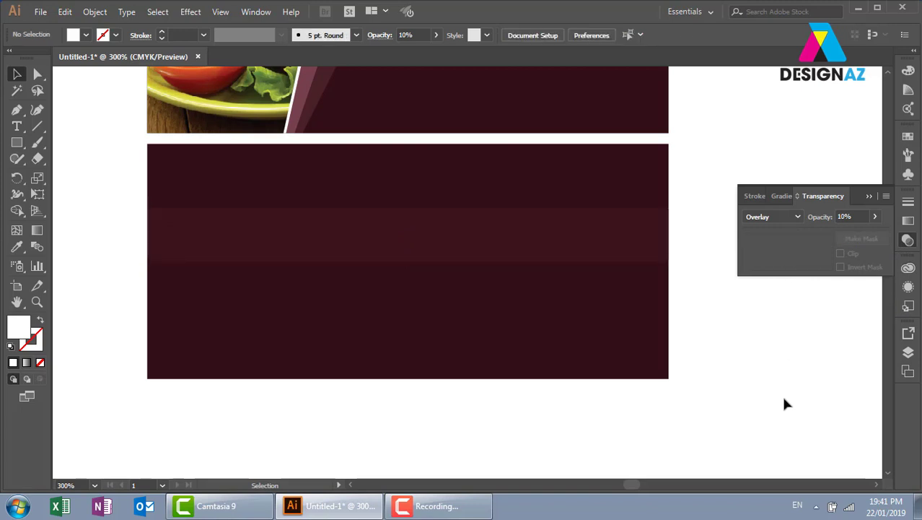
- Make the middle band taller by raising its top edge
click(508, 233)
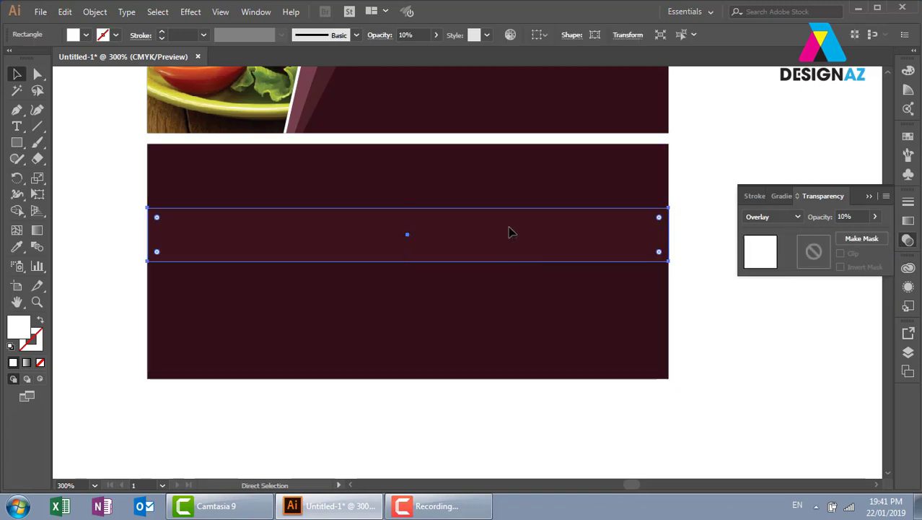
drag(408, 208, 406, 200)
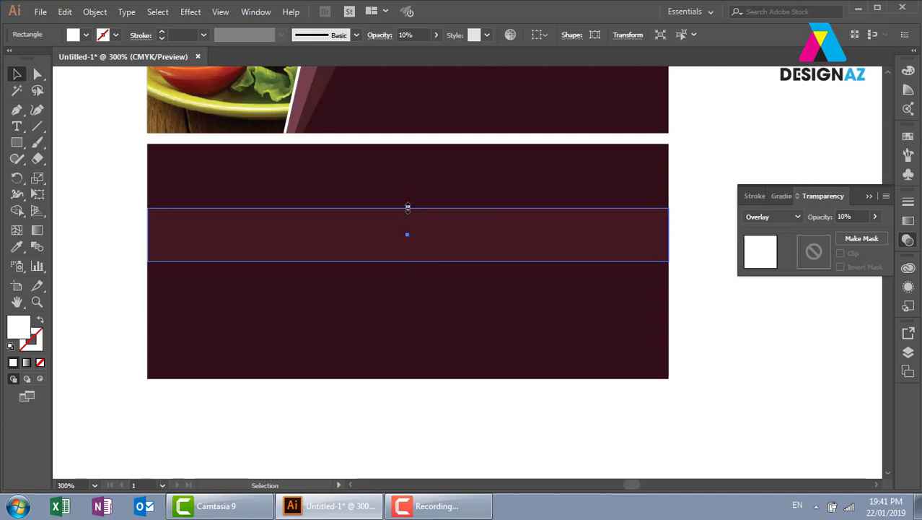
click(757, 410)
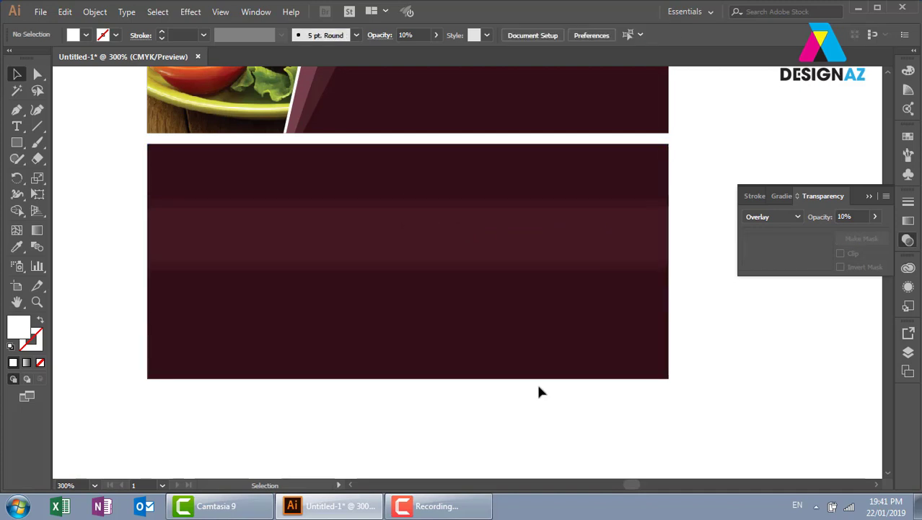
click(17, 142)
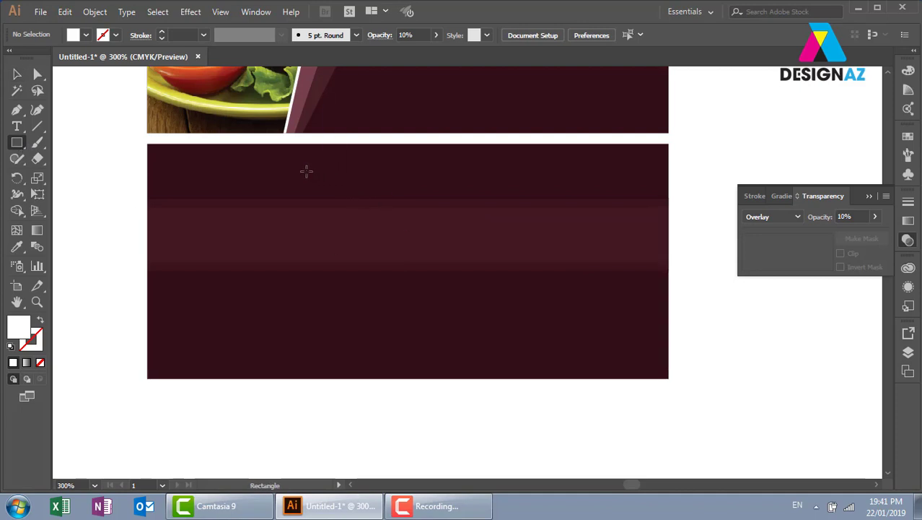
- Draw a square on the lower banner, rotate it 45° into a diamond, and position it
drag(298, 169, 458, 303)
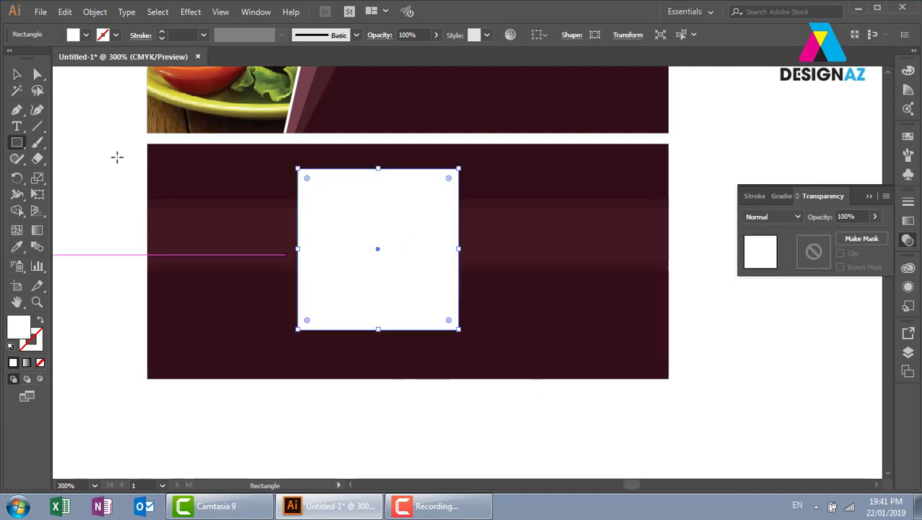
click(17, 74)
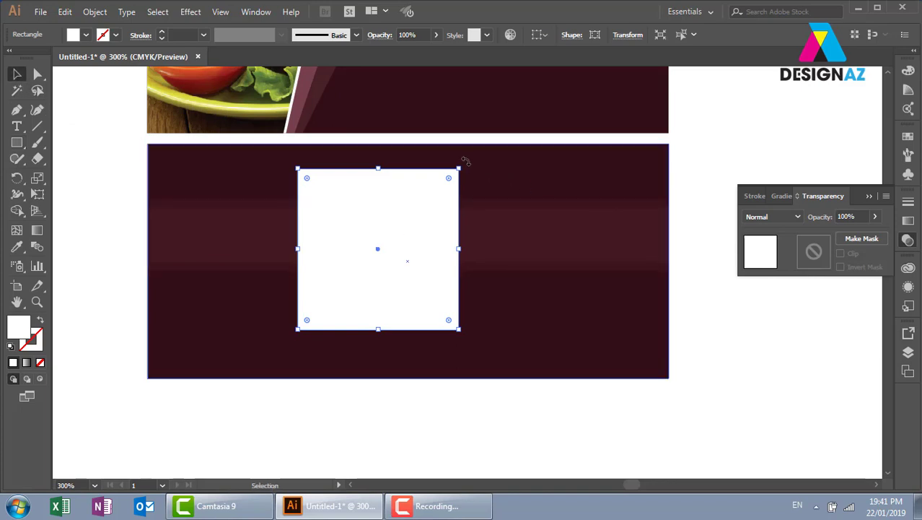
drag(466, 160, 490, 253)
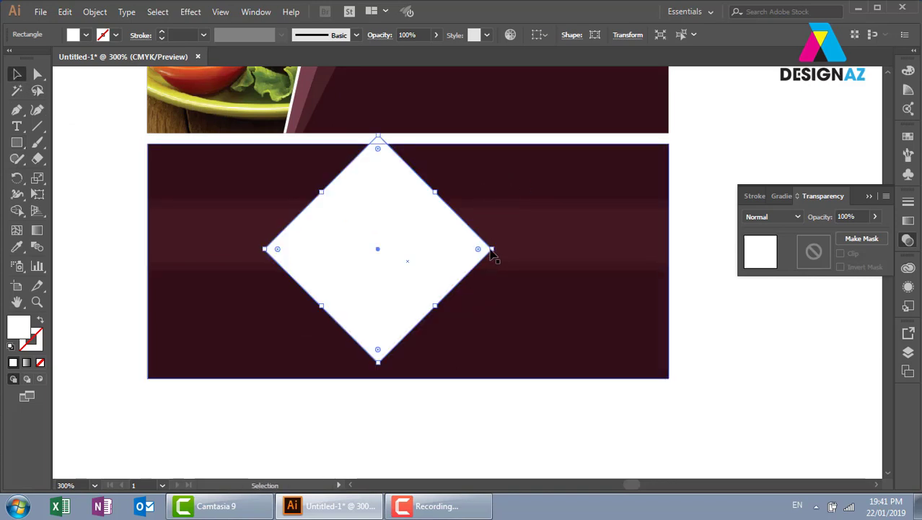
drag(491, 250, 471, 249)
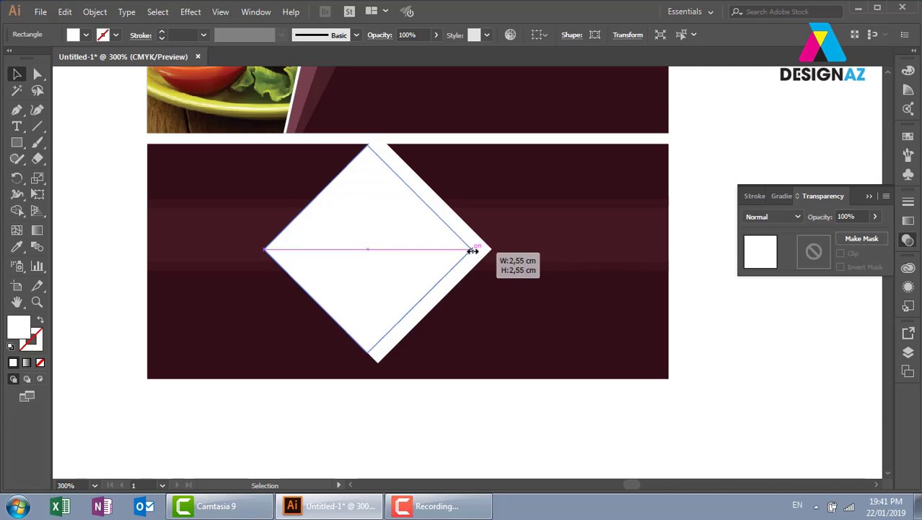
drag(408, 243, 389, 252)
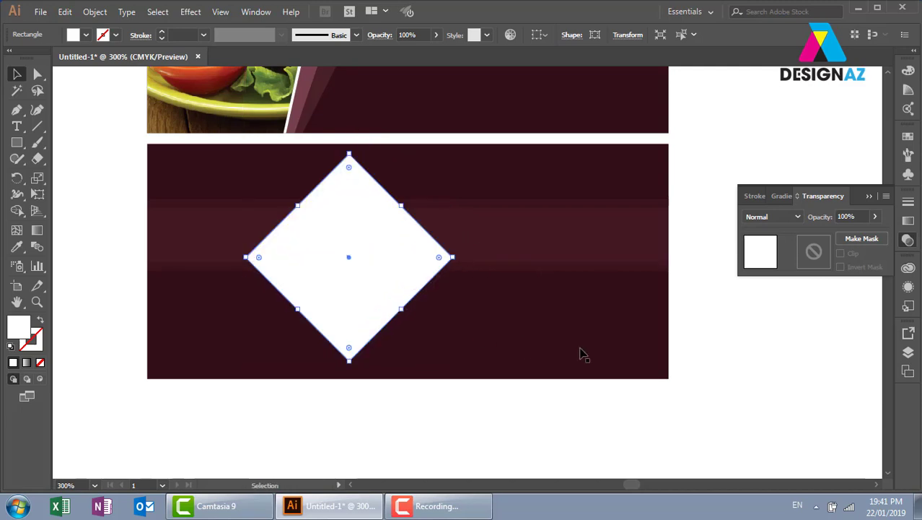
click(778, 383)
click(390, 289)
- Round the diamond's top and bottom corners, then enlarge the rounded diamond
click(38, 73)
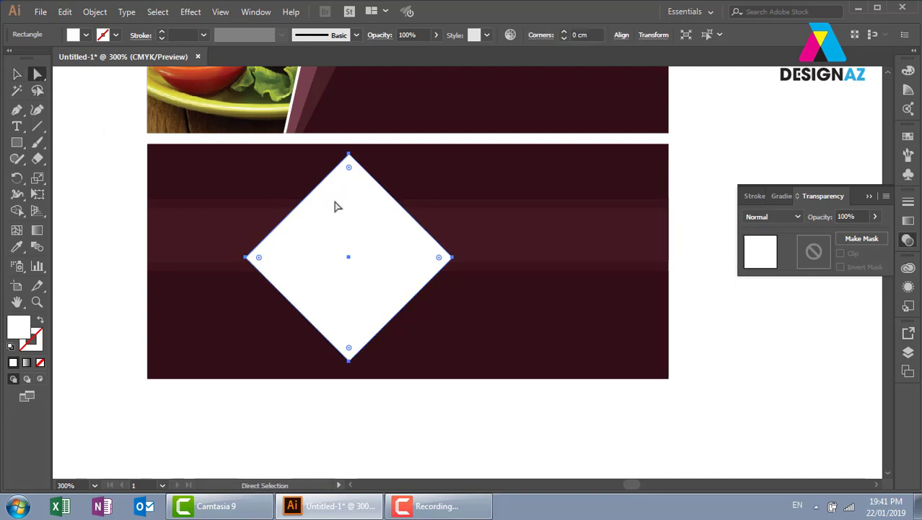
click(349, 154)
click(349, 154)
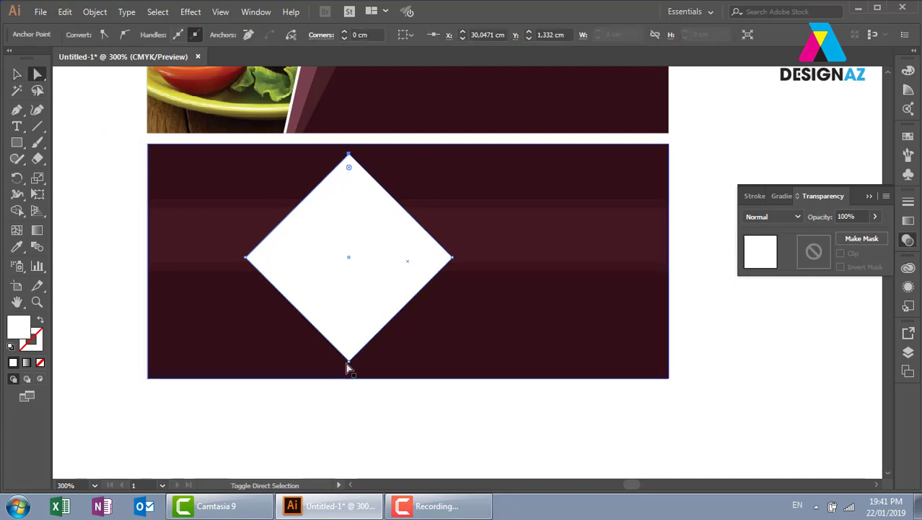
shift+click(349, 360)
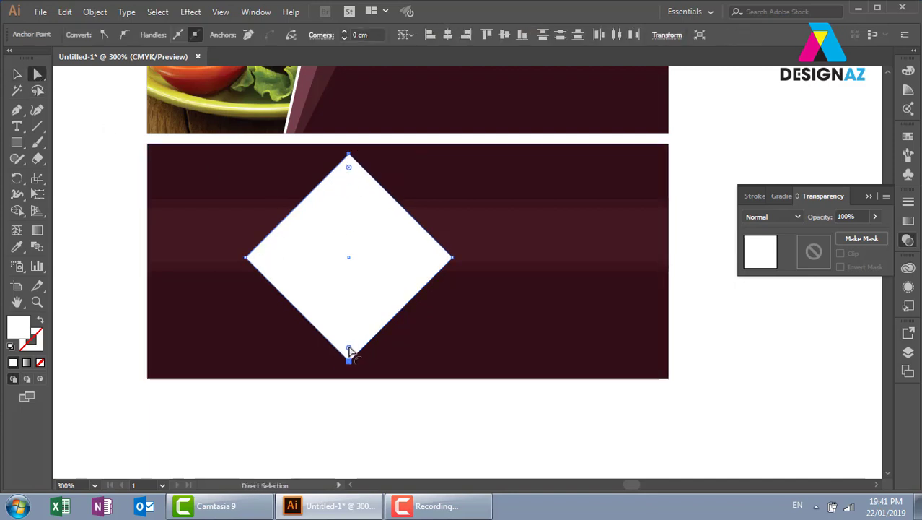
drag(348, 350, 363, 297)
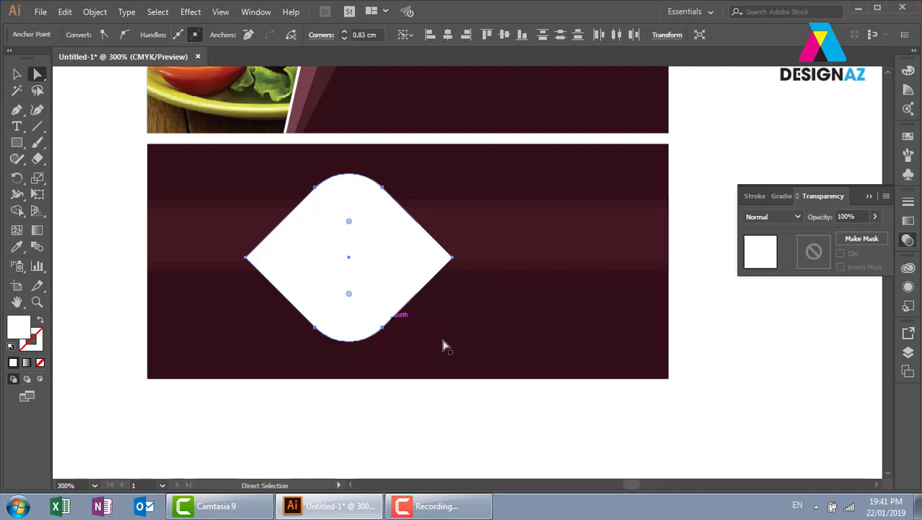
shift+click(496, 347)
click(16, 73)
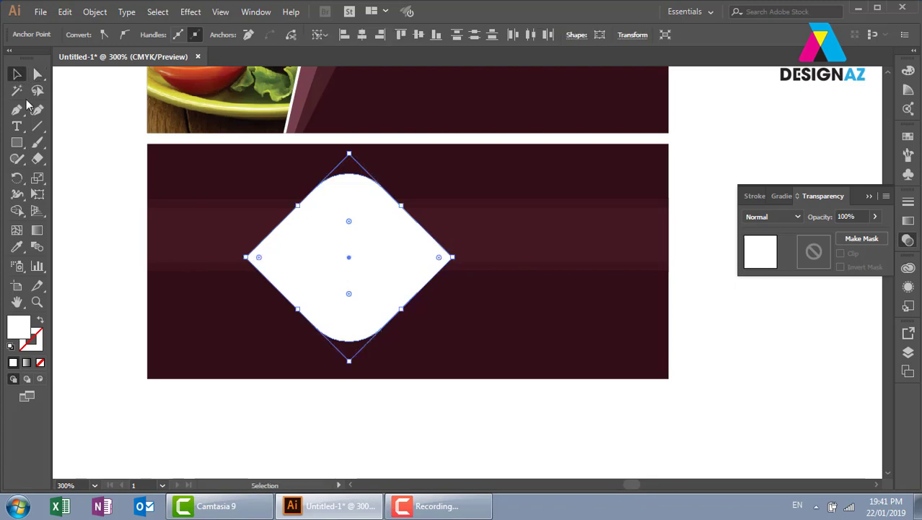
key(ctrl+shift+a)
click(375, 206)
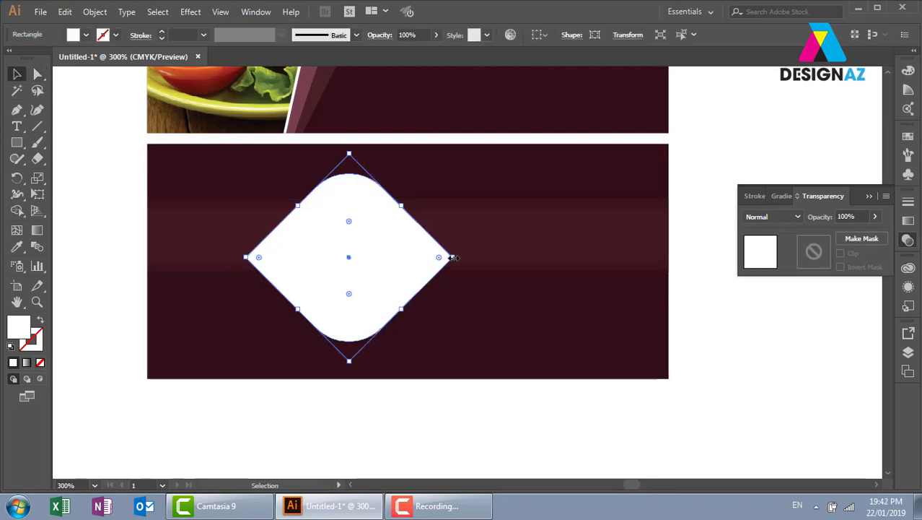
drag(453, 257, 476, 251)
- Set the rounded diamond to 50% opacity with Overlay blend mode
click(428, 35)
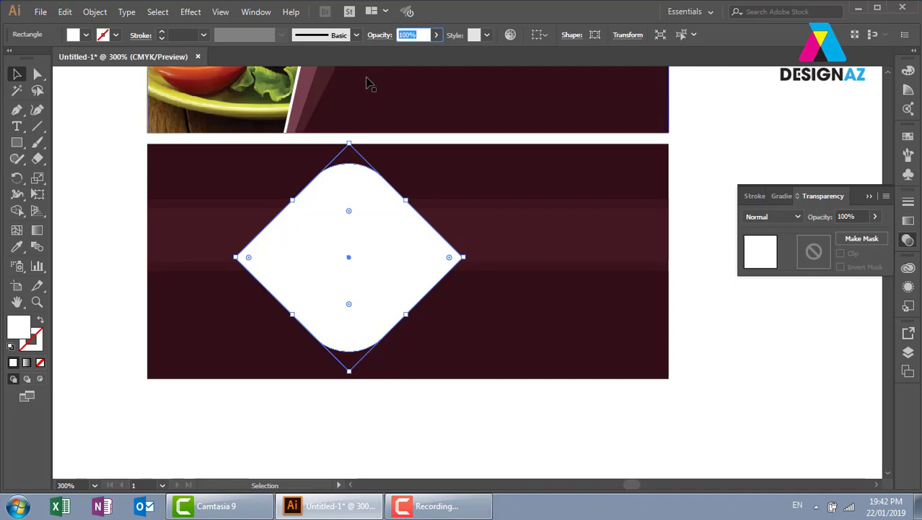
text(50)
key(Return)
click(796, 216)
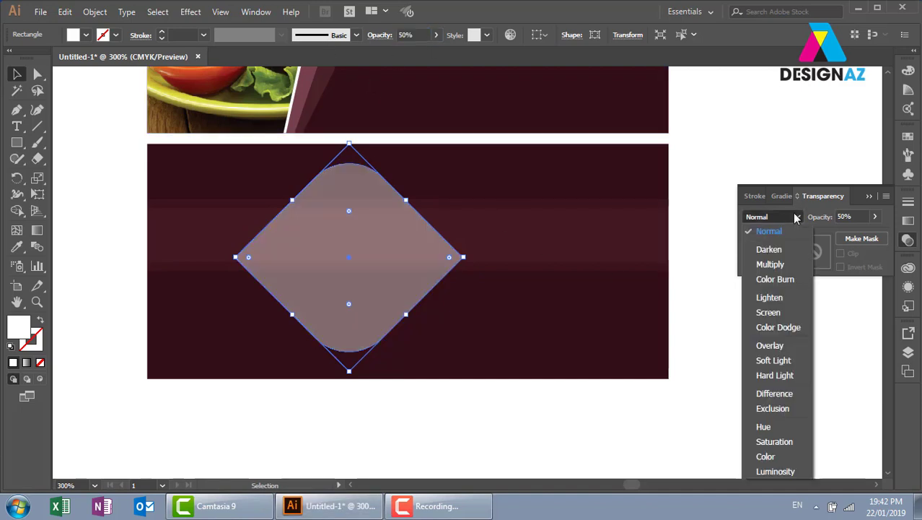
click(775, 347)
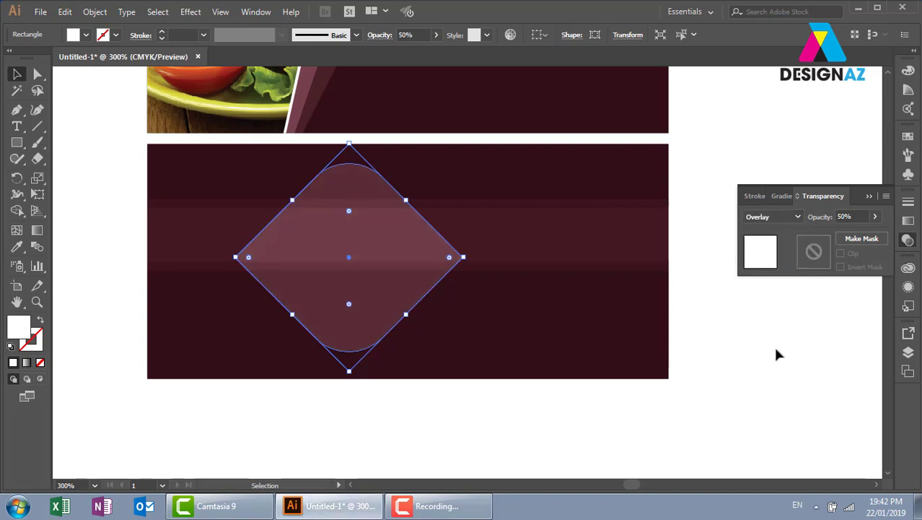
click(808, 366)
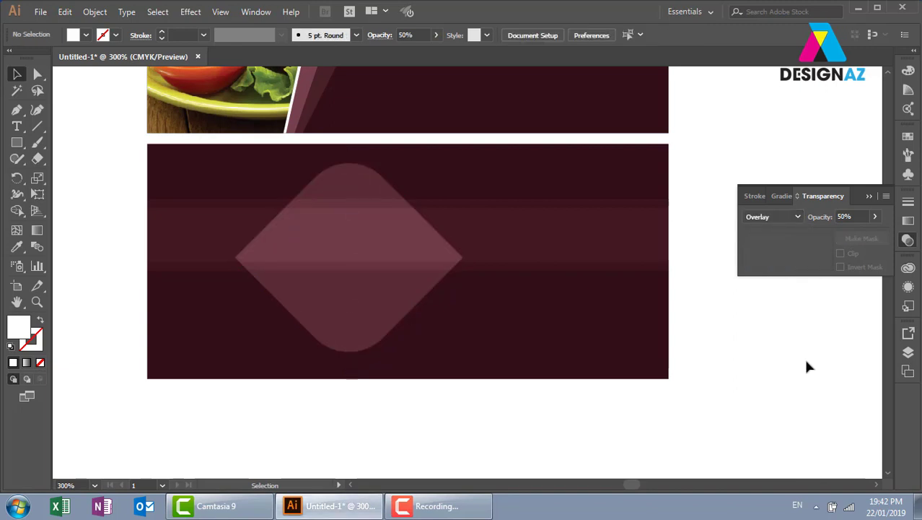
click(373, 317)
- Scale a copy of the diamond inward, bring it to front, and size it to about 2.41 cm
key(a)
key(v)
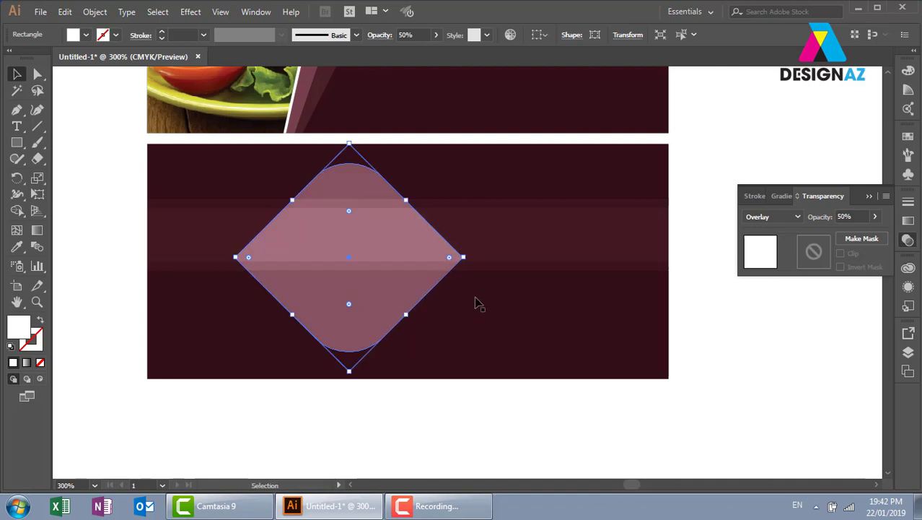
drag(462, 257, 453, 257)
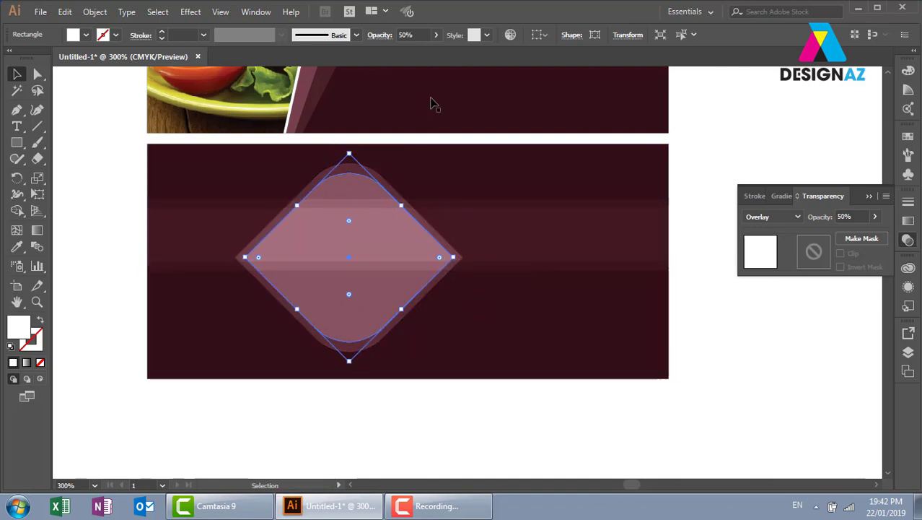
click(736, 377)
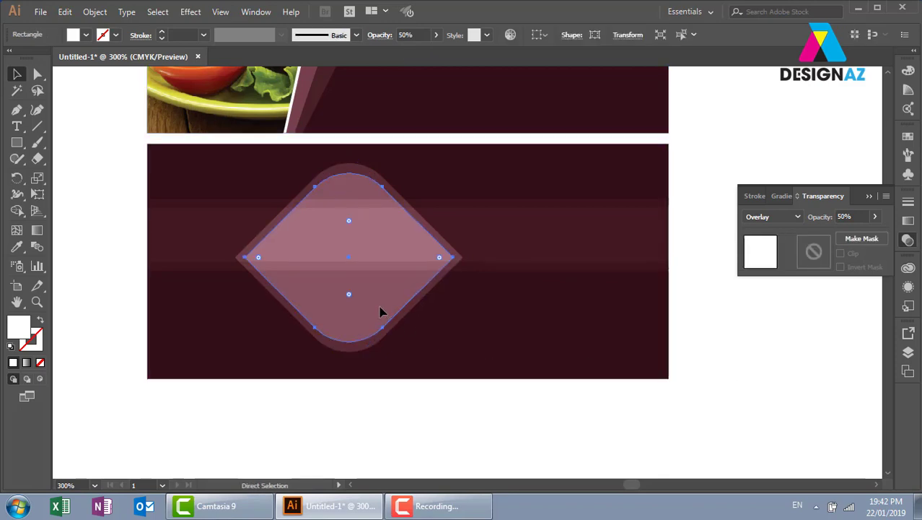
key(ctrl+shift+bracketright)
drag(456, 257, 448, 258)
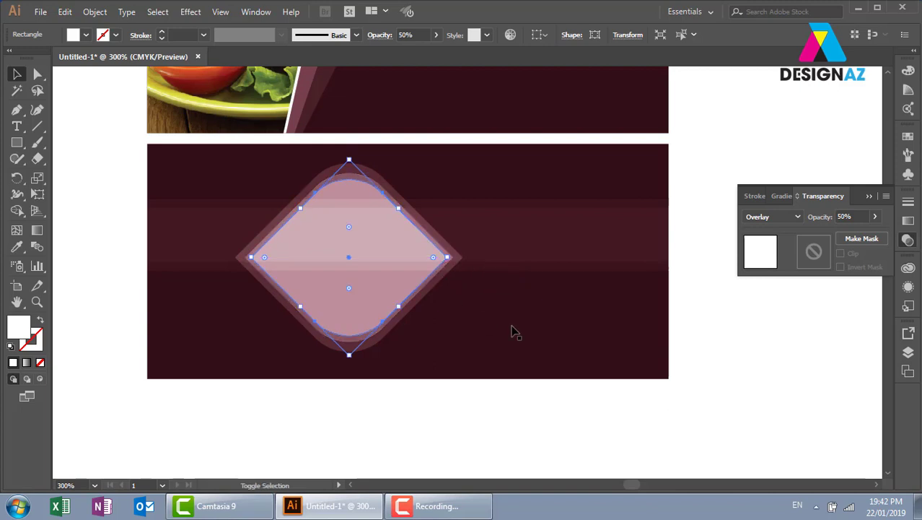
click(768, 361)
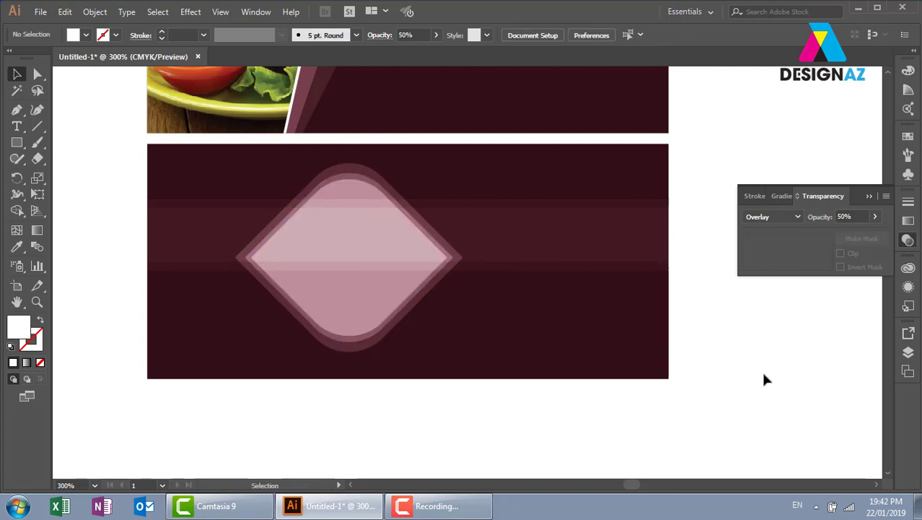
- Raise the inner diamond's opacity to 100%
click(394, 255)
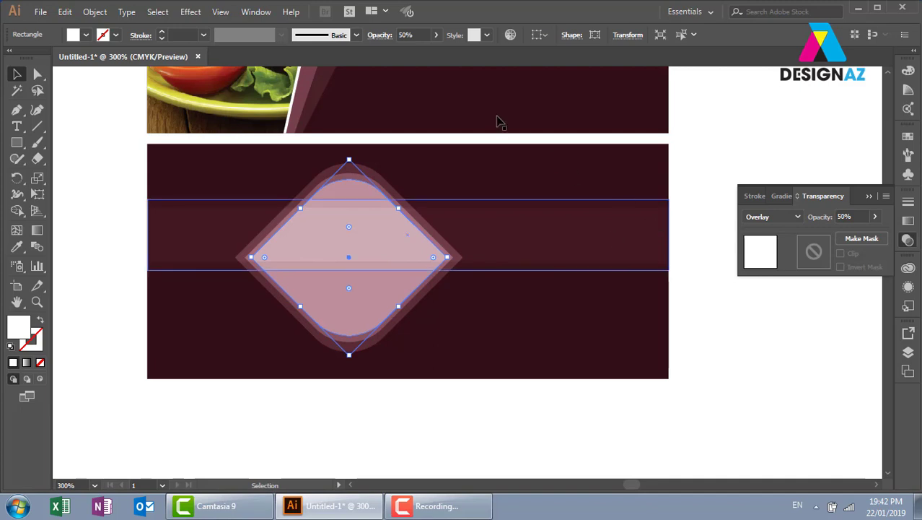
click(436, 34)
drag(427, 59, 444, 57)
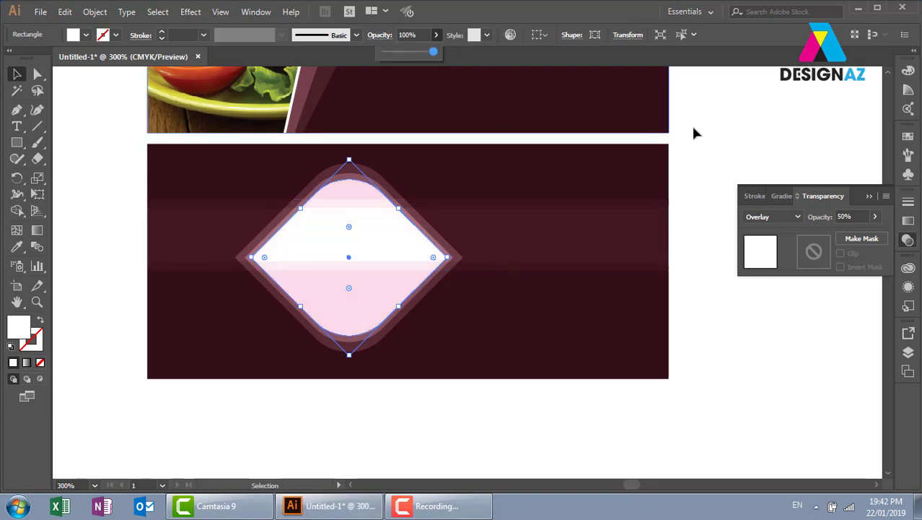
click(783, 142)
- Start placing an image and search Local Disk (D:) for 'nha'
click(41, 11)
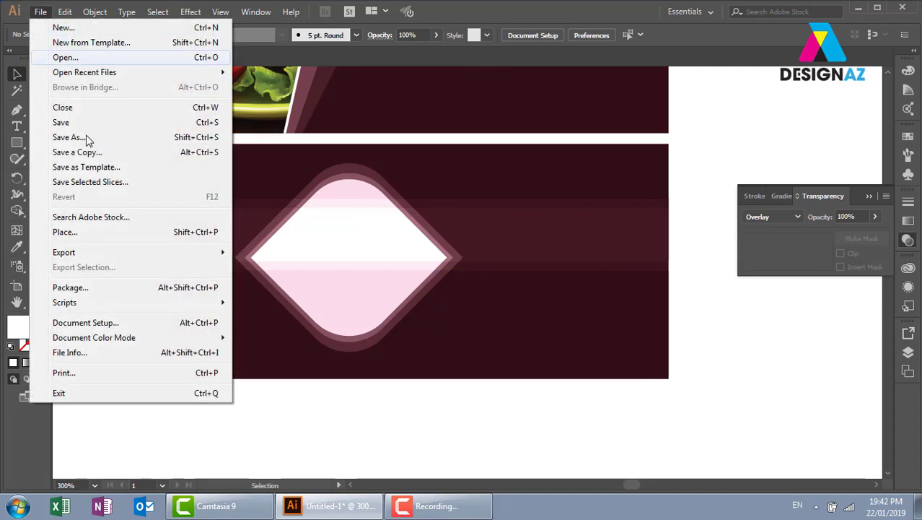
click(101, 231)
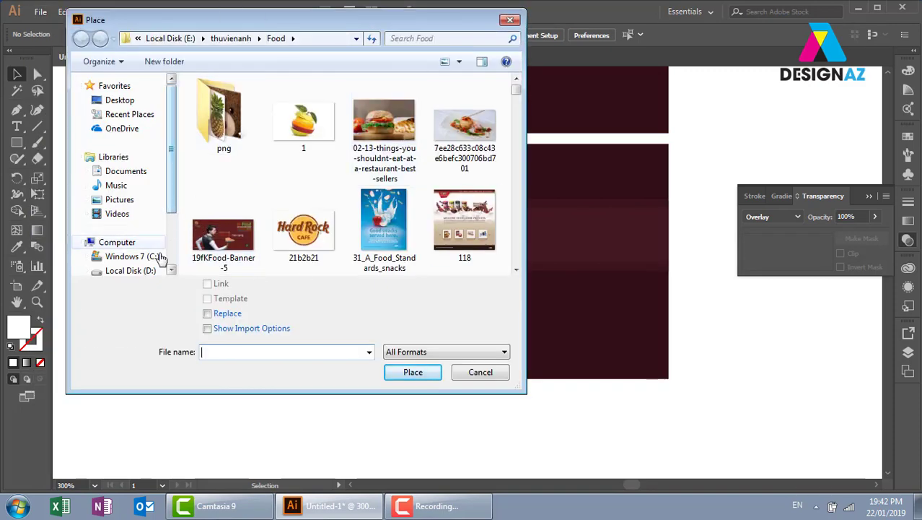
scroll(163, 249, down, 1)
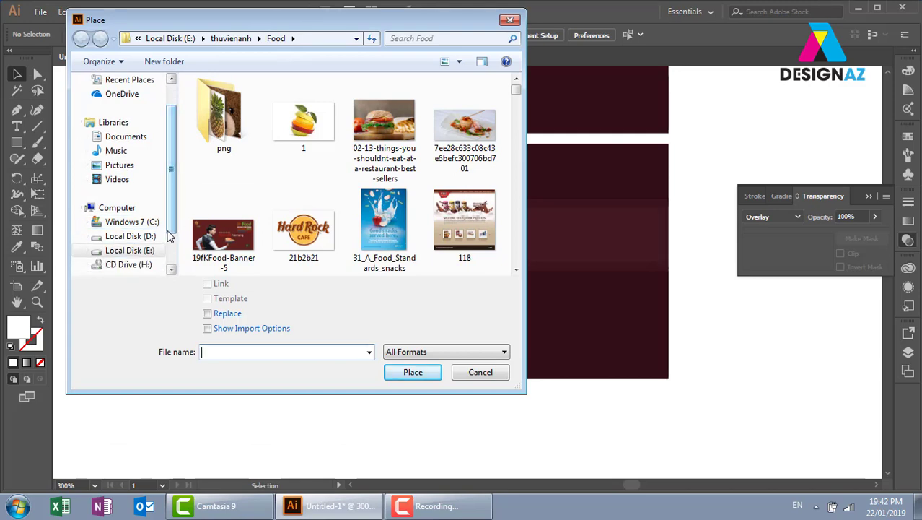
click(131, 236)
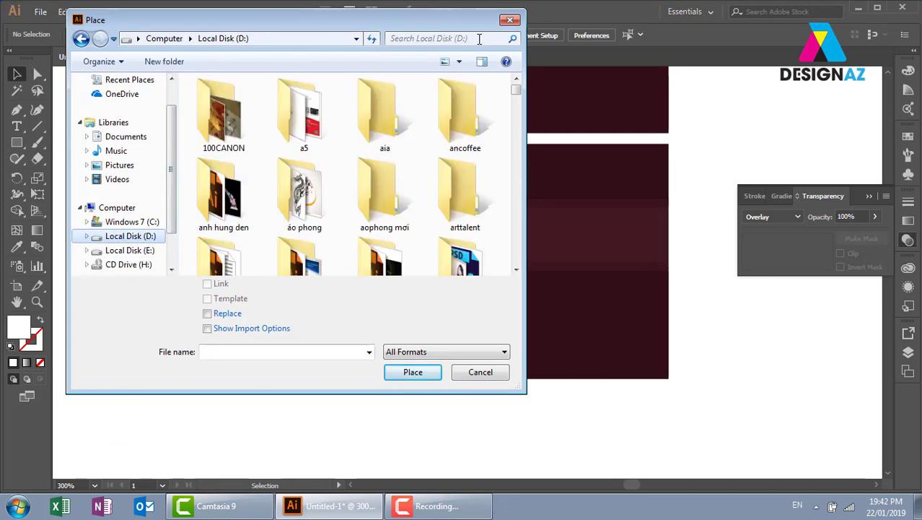
click(453, 40)
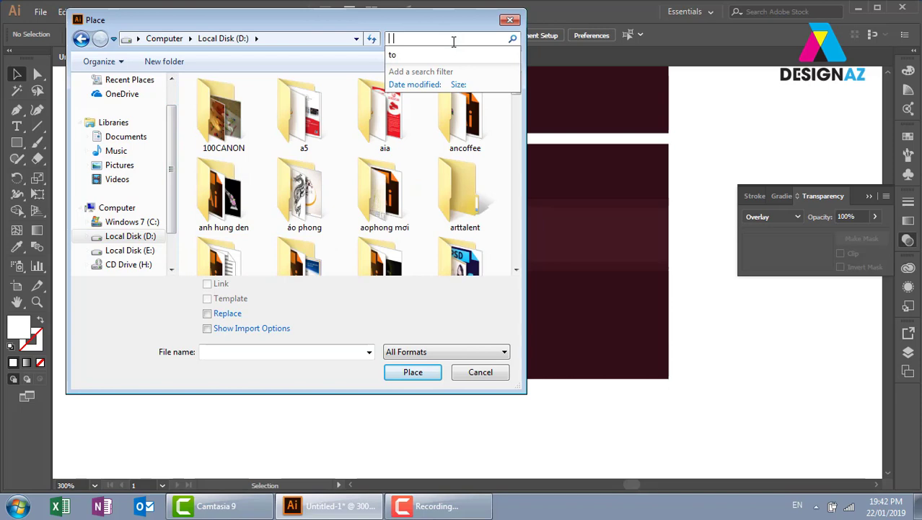
text(nha)
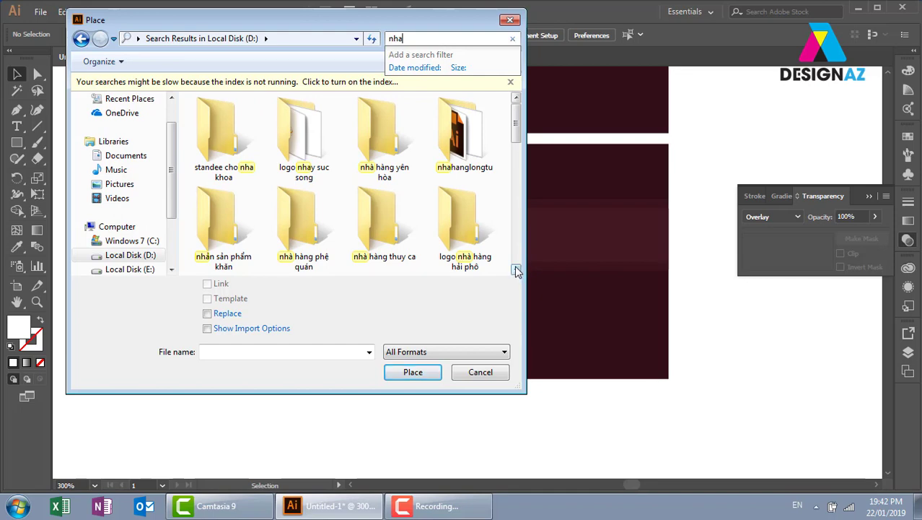
- Open the nhahangtieccuoi folder and place the Uu Dai 2014-01 image
click(517, 270)
click(517, 270)
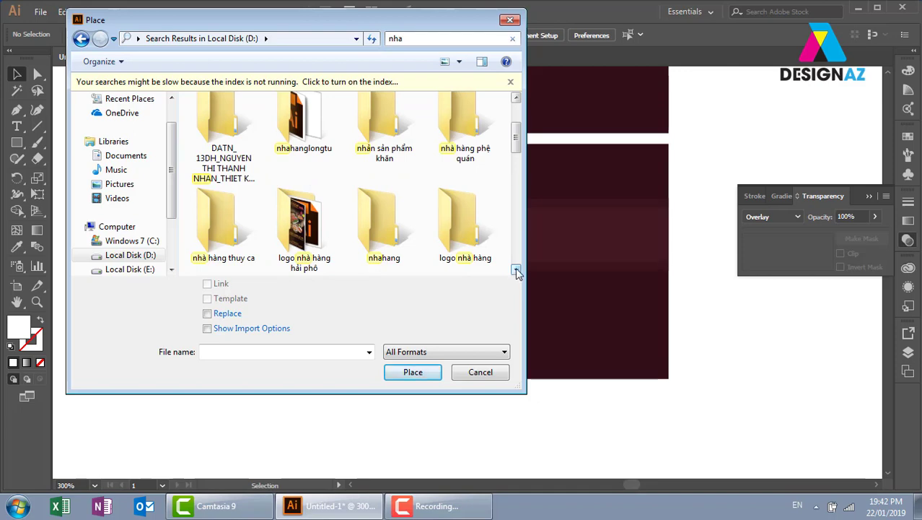
click(516, 270)
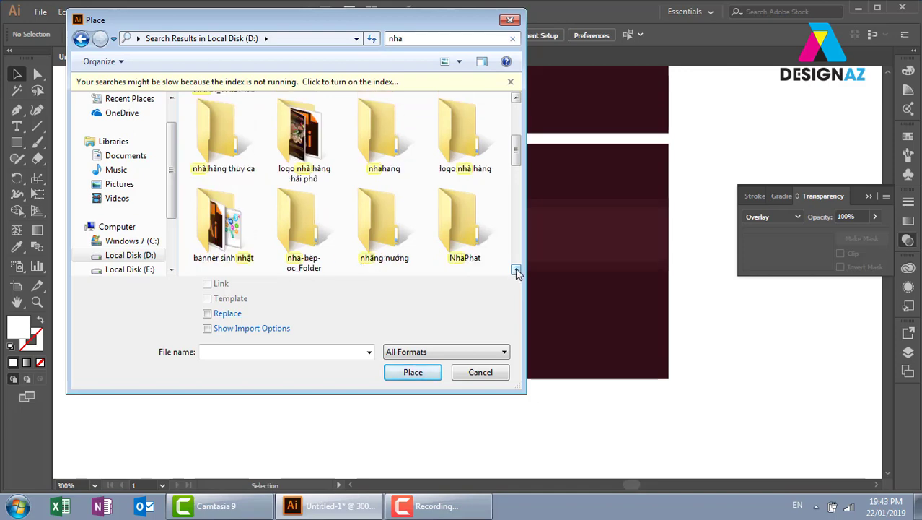
click(516, 270)
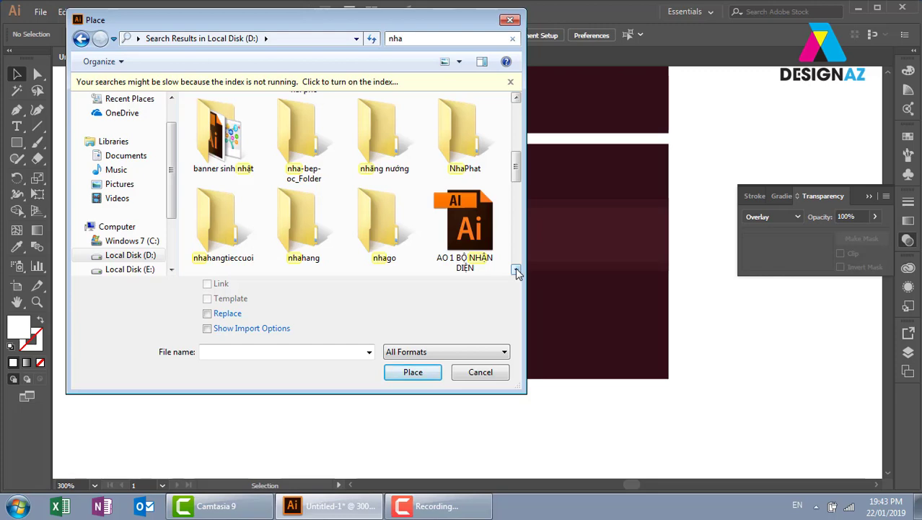
double_click(236, 227)
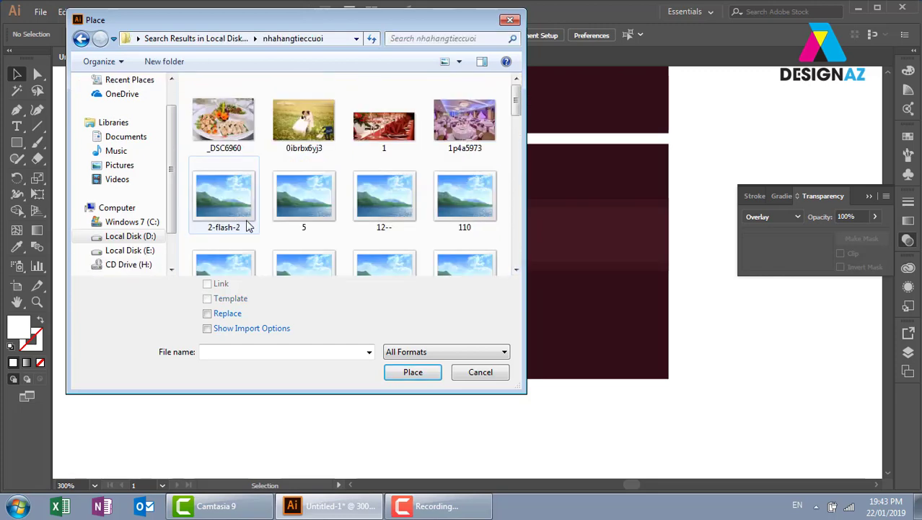
drag(515, 103, 515, 247)
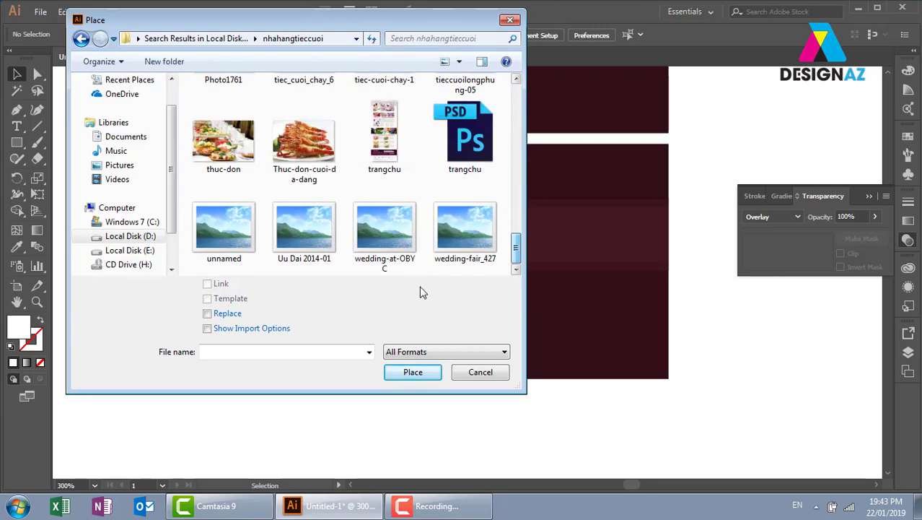
click(308, 233)
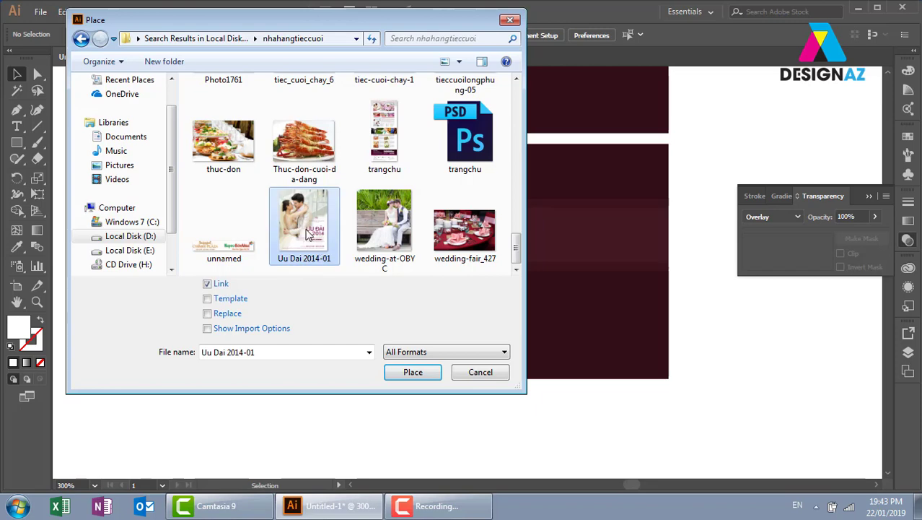
click(412, 373)
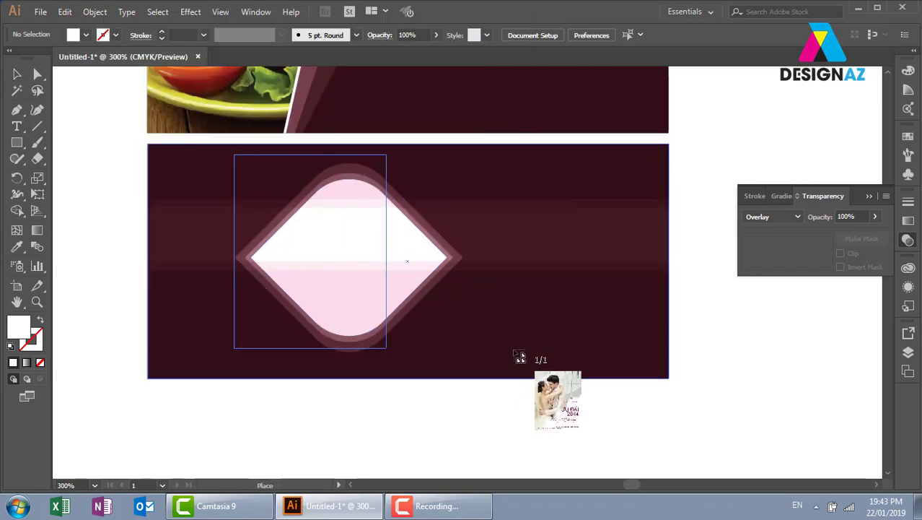
- Place the couple photo over the diamond and send it backward behind the shapes
drag(234, 155, 597, 416)
drag(414, 358, 431, 366)
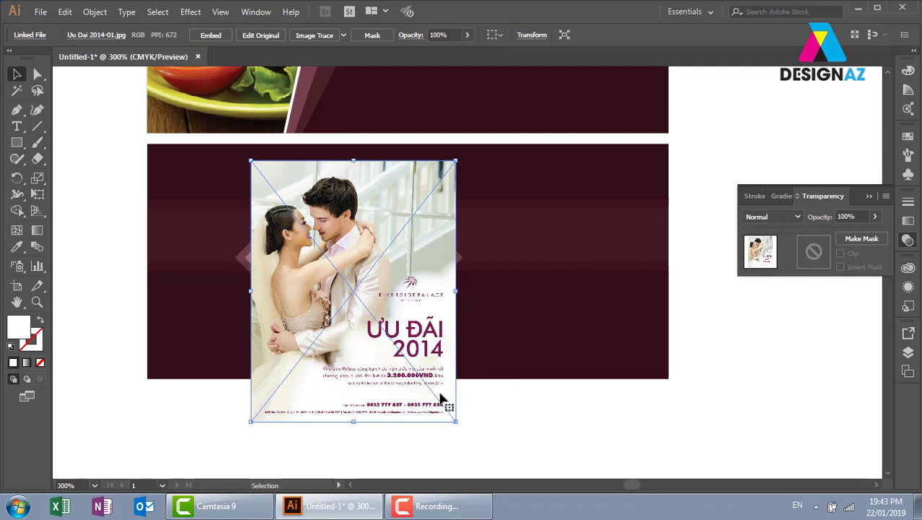
key(ctrl)
key(ctrl+bracketleft)
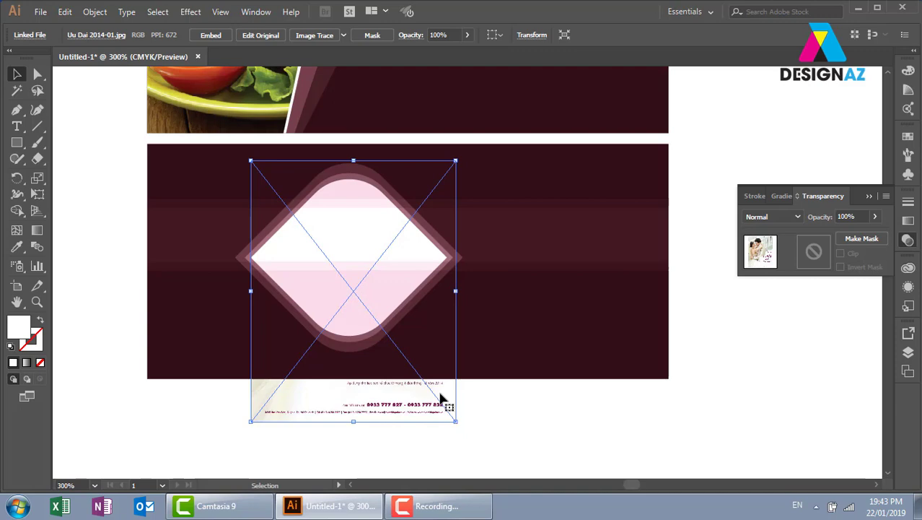
key(ctrl)
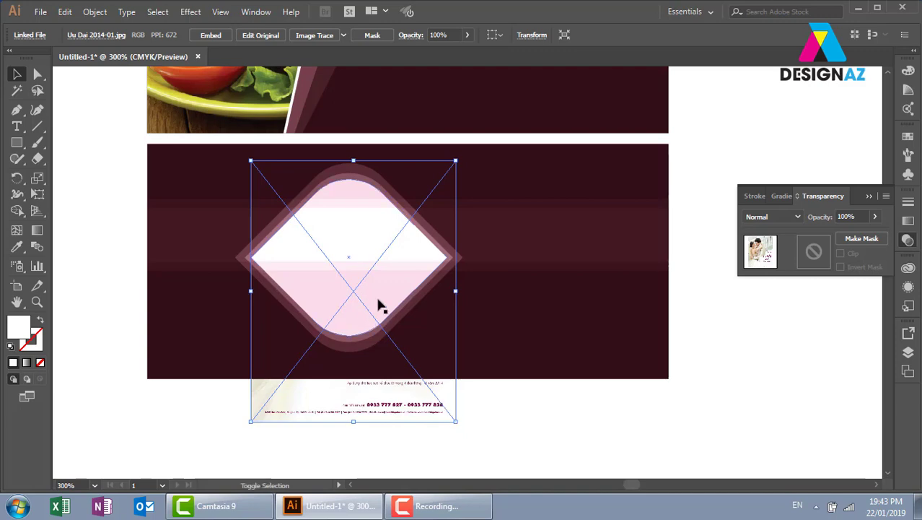
- Set the inner diamond shape's blend mode to Normal, undoing accidental moves
click(408, 278)
drag(404, 298, 480, 313)
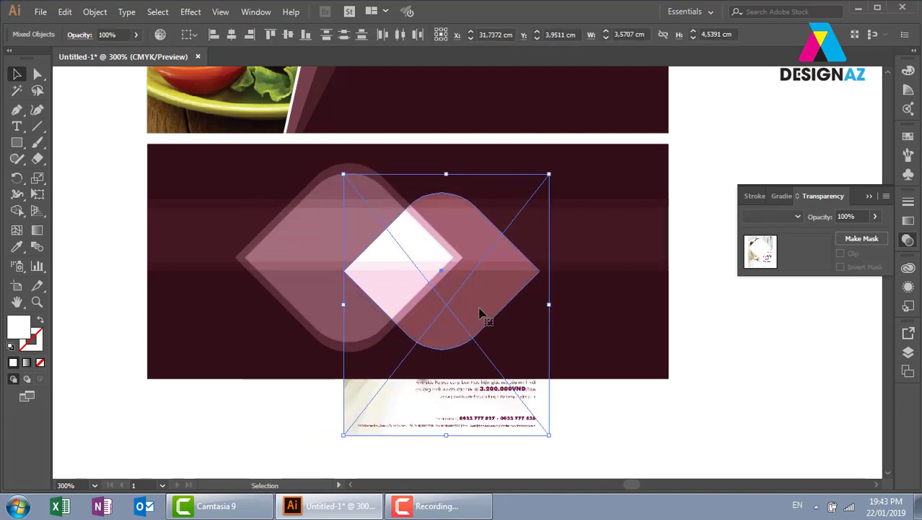
key(ctrl+z)
click(731, 360)
click(410, 253)
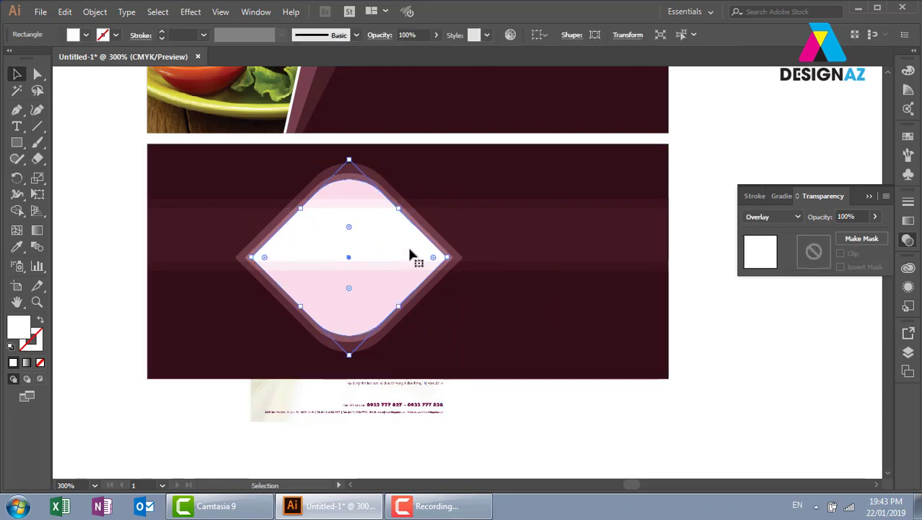
drag(388, 233, 446, 285)
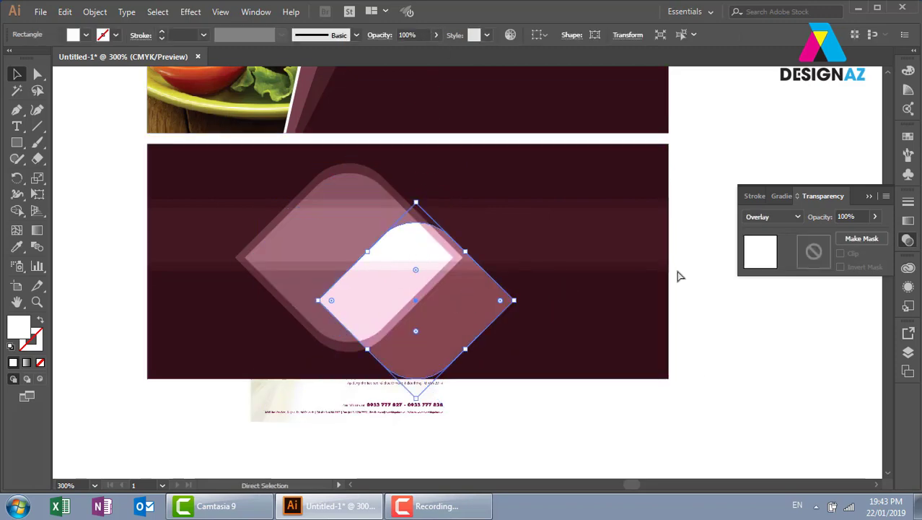
key(ctrl+z)
click(798, 217)
click(769, 231)
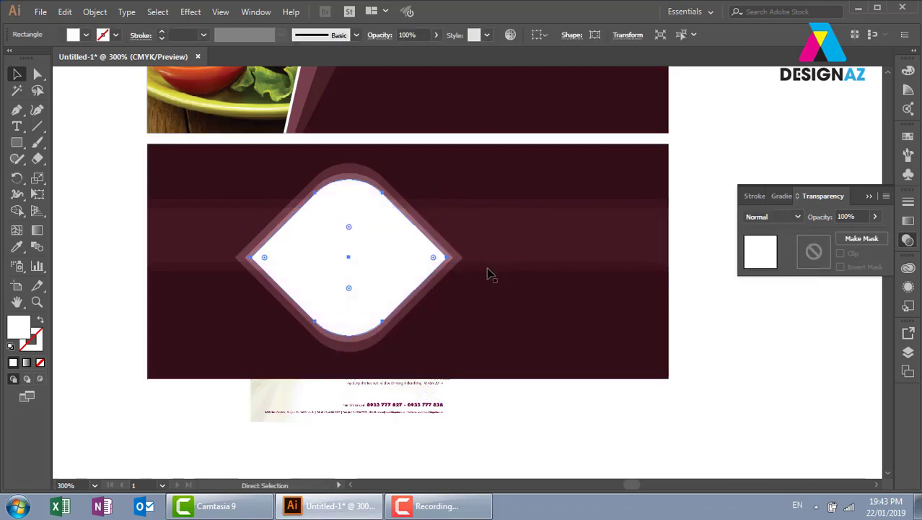
click(807, 390)
- Clip the couple photo inside the inner diamond shape with Ctrl+7
click(431, 406)
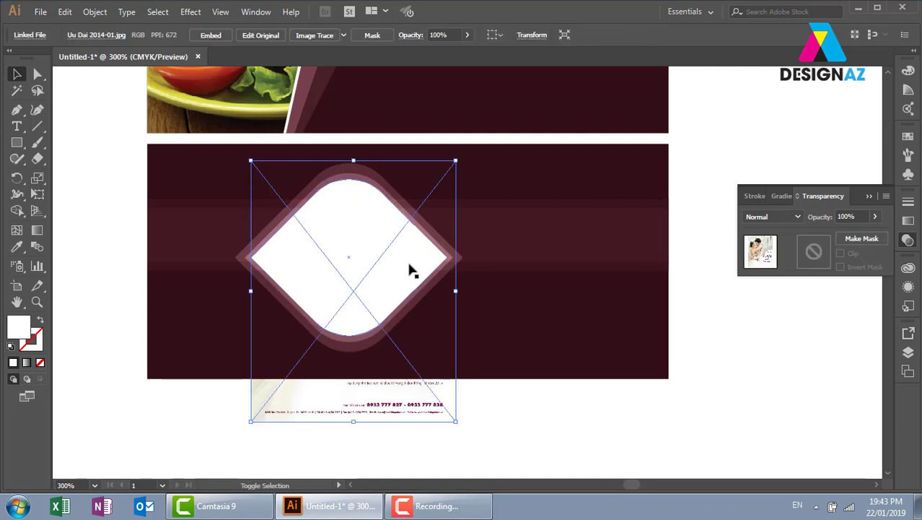
shift+click(412, 269)
mouse_move(412, 268)
mouse_down()
mouse_move(663, 355)
mouse_move(404, 287)
mouse_up()
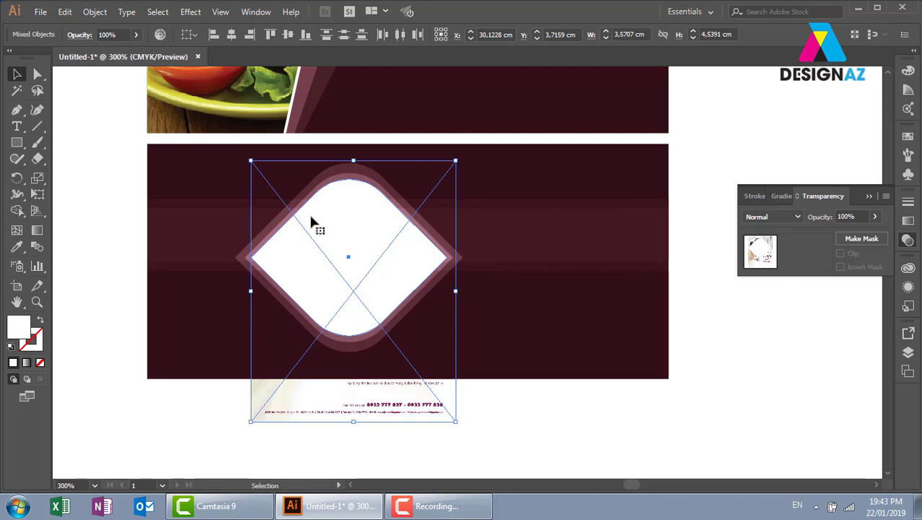
key(ctrl+7)
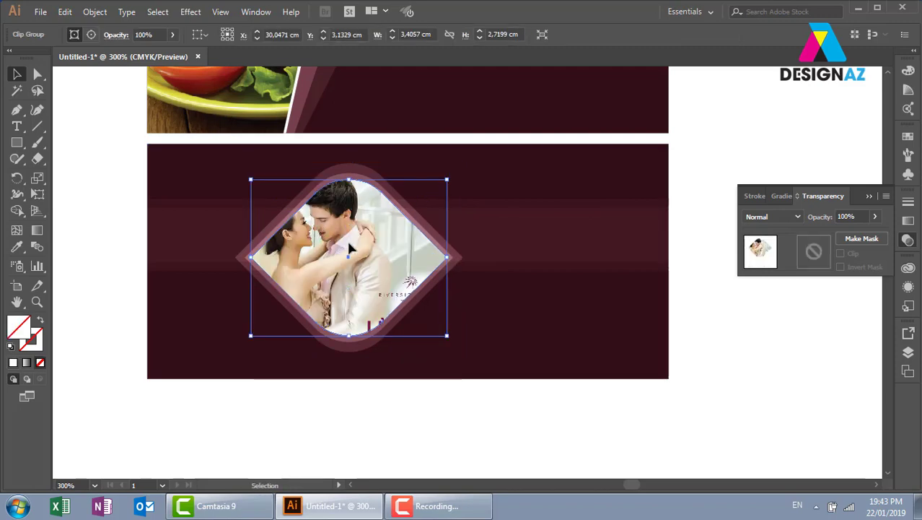
- Nudge the photo within the diamond frame in isolation mode, then exit
double_click(349, 245)
drag(343, 264, 345, 279)
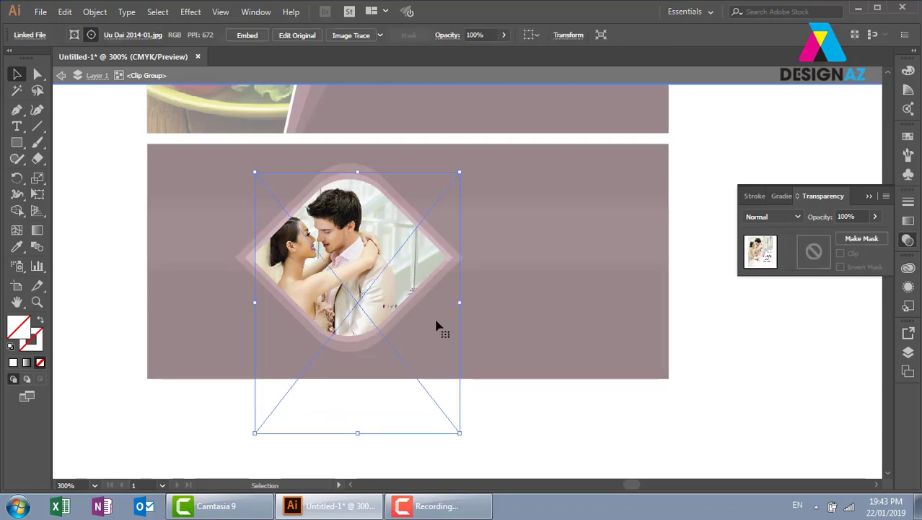
click(711, 348)
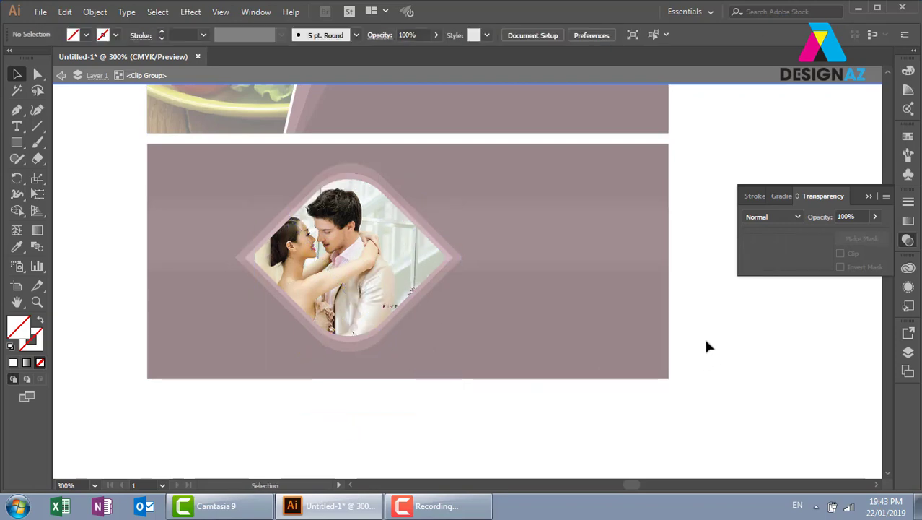
double_click(737, 309)
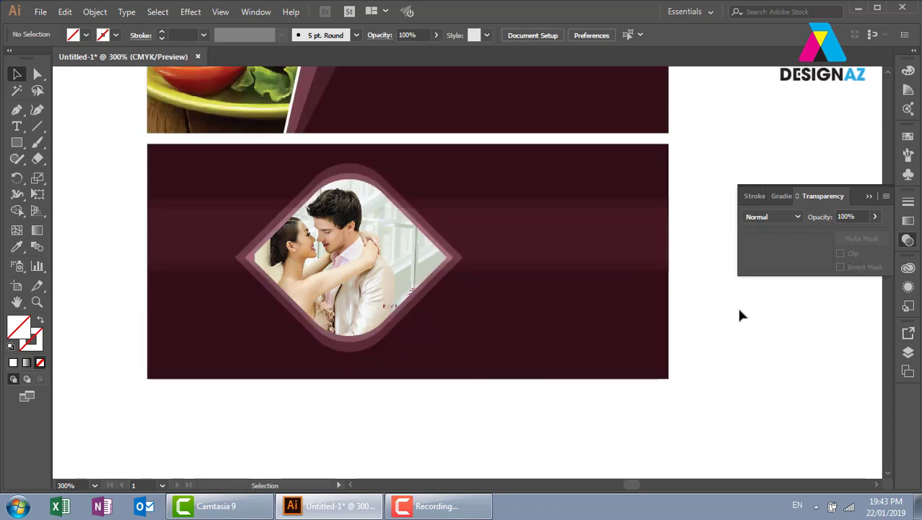
- Copy the diamond frame to the right, overlapping the first photo frame
click(459, 261)
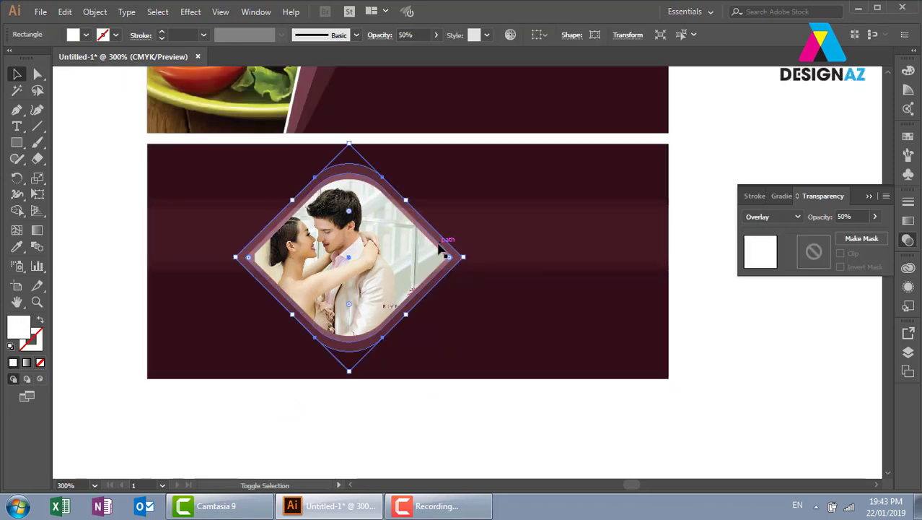
shift+click(440, 248)
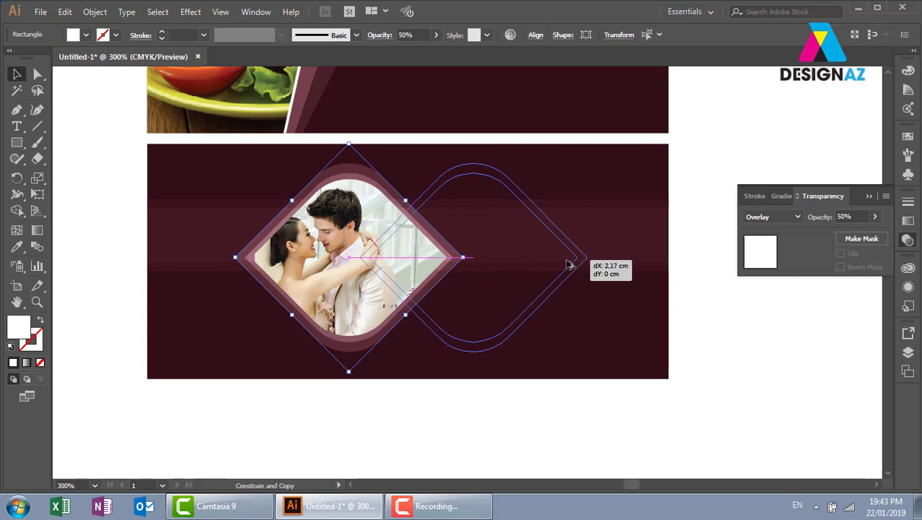
mouse_move(440, 248)
mouse_down()
mouse_move(570, 249)
mouse_move(563, 258)
mouse_up()
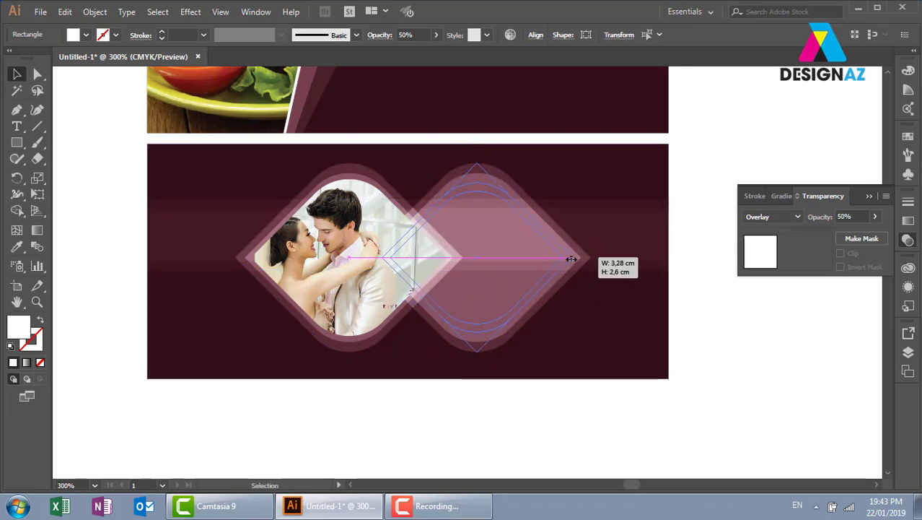
key(ctrl)
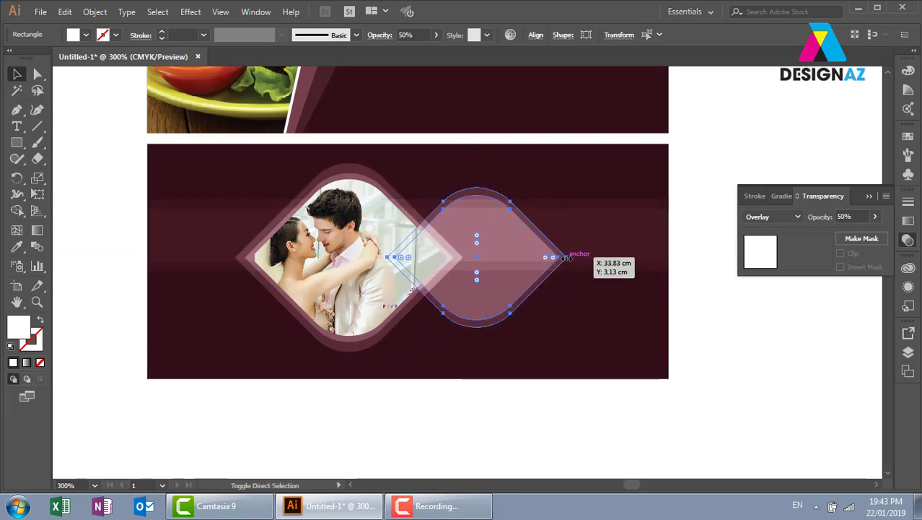
drag(529, 263, 498, 263)
click(781, 395)
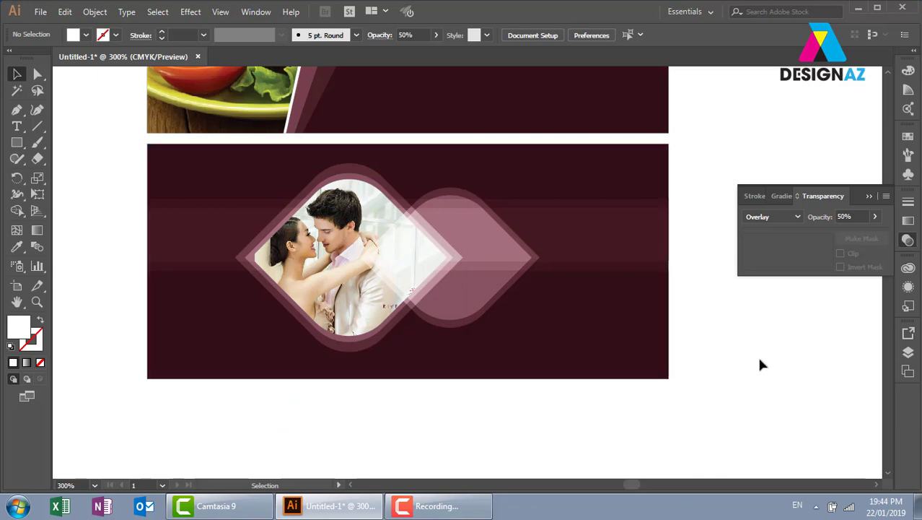
- Paste a copy of the right diamond in front and shrink it to fit the frame
click(508, 263)
drag(505, 306, 562, 214)
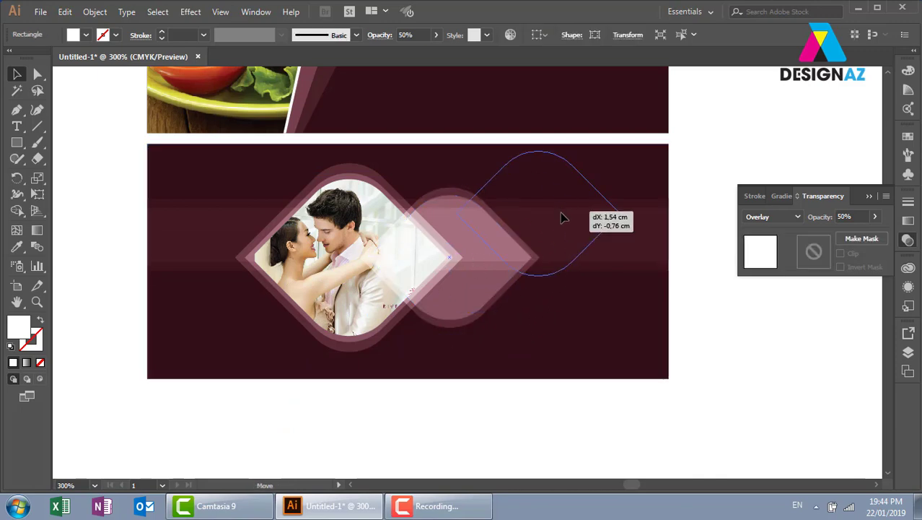
key(ctrl+z)
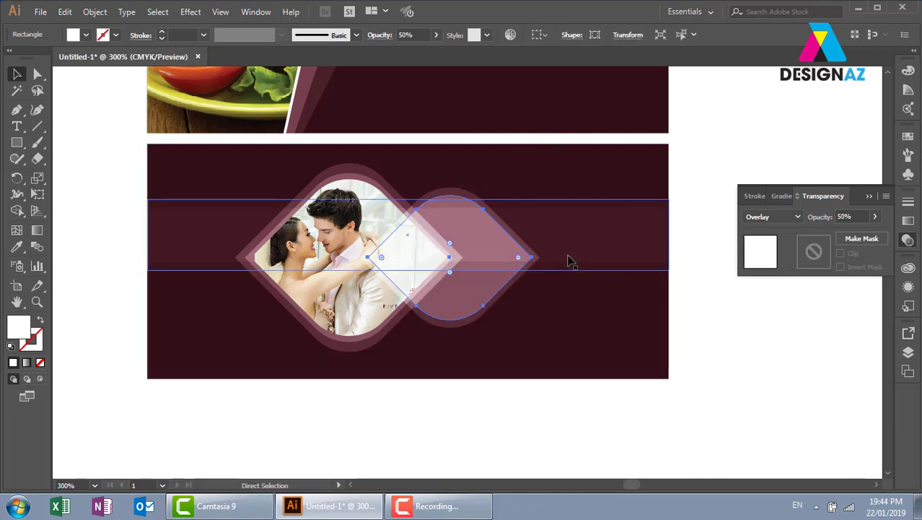
key(ctrl+f)
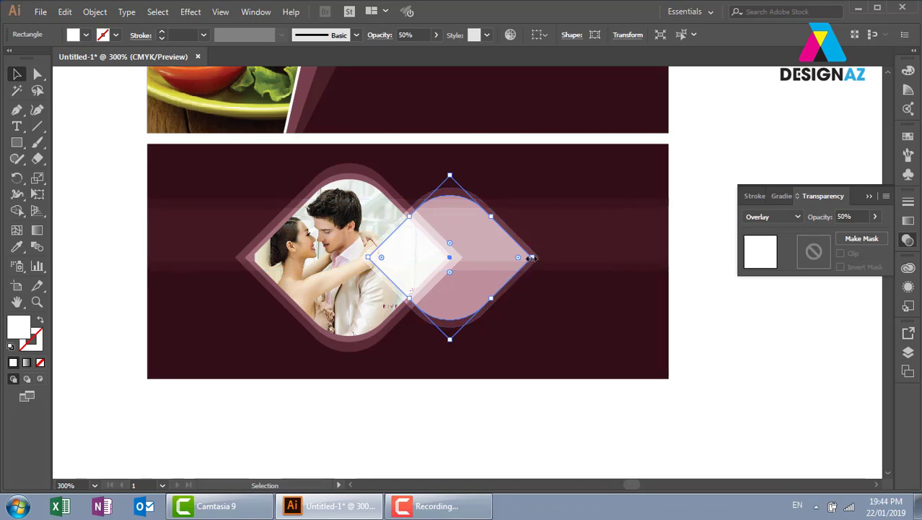
drag(532, 257, 526, 257)
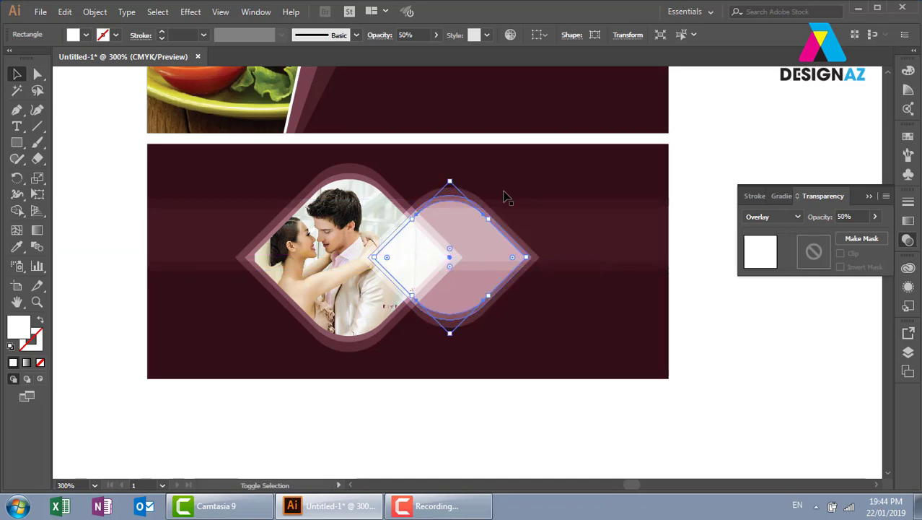
- Make the inner diamond solid white with Normal blending at 100% opacity
click(435, 35)
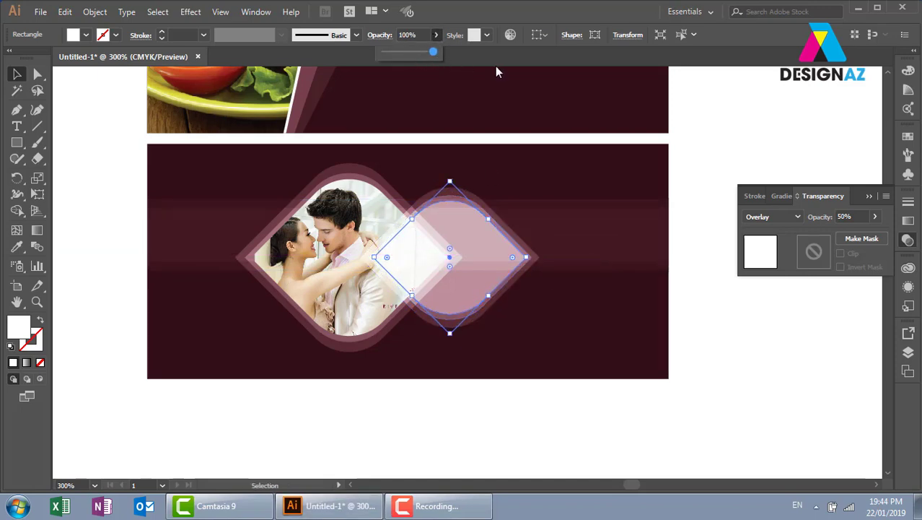
click(792, 217)
click(779, 231)
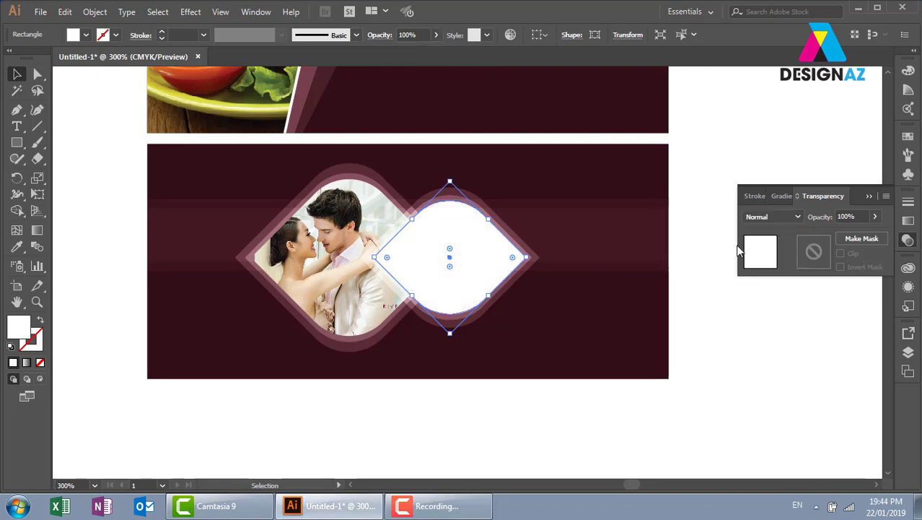
click(721, 148)
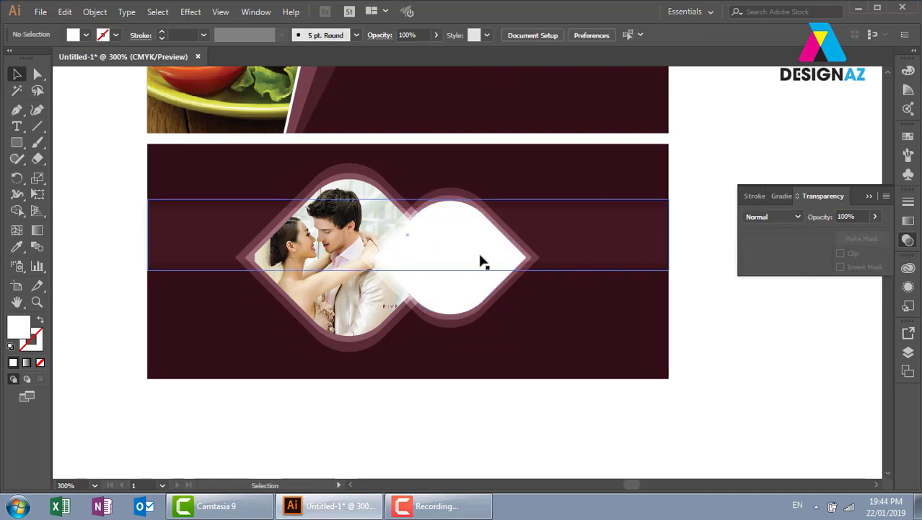
click(41, 11)
- Place the pink flower wedding image from the nhahangtieccuoi folder
click(70, 232)
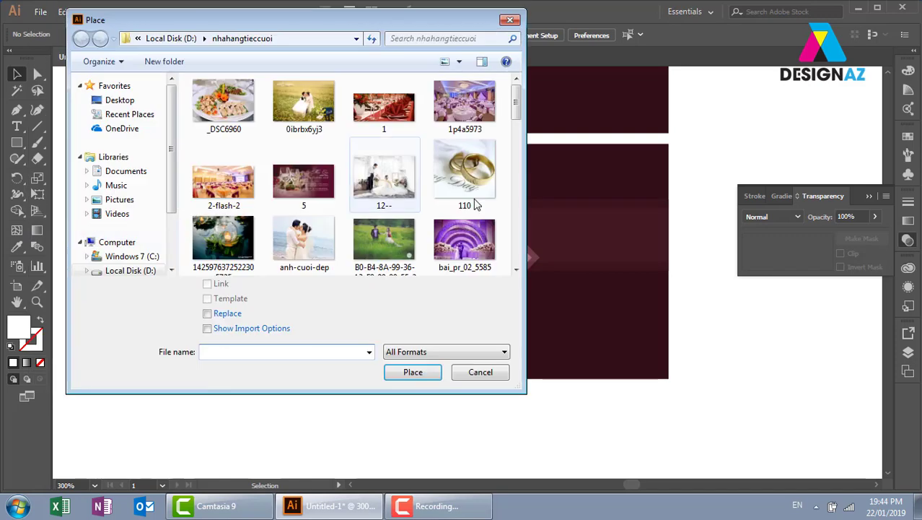
click(465, 180)
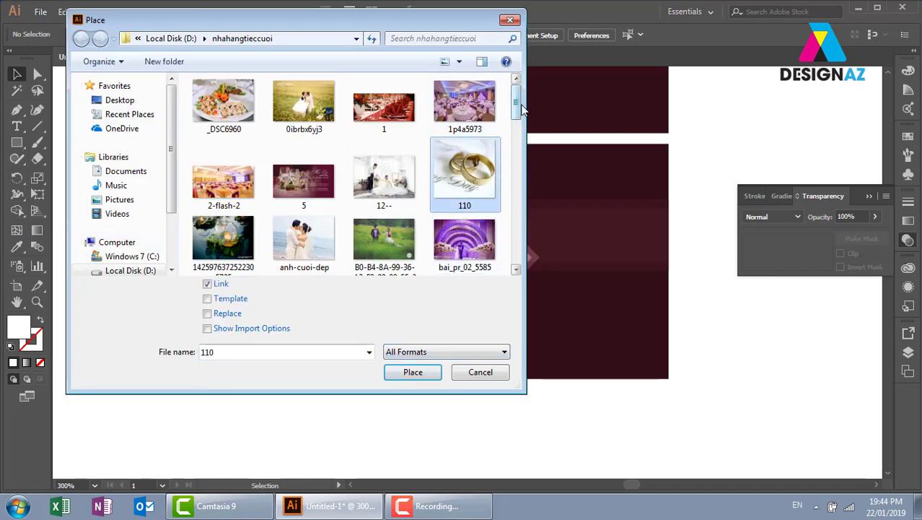
mouse_move(517, 106)
mouse_down()
mouse_move(525, 241)
mouse_move(520, 167)
mouse_up()
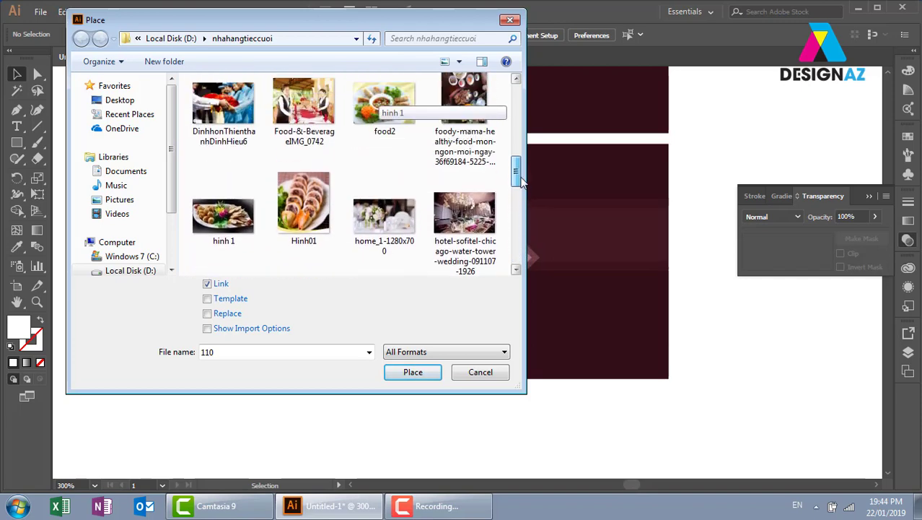
scroll(464, 171, up, 2)
scroll(464, 170, up, 2)
scroll(464, 170, up, 1)
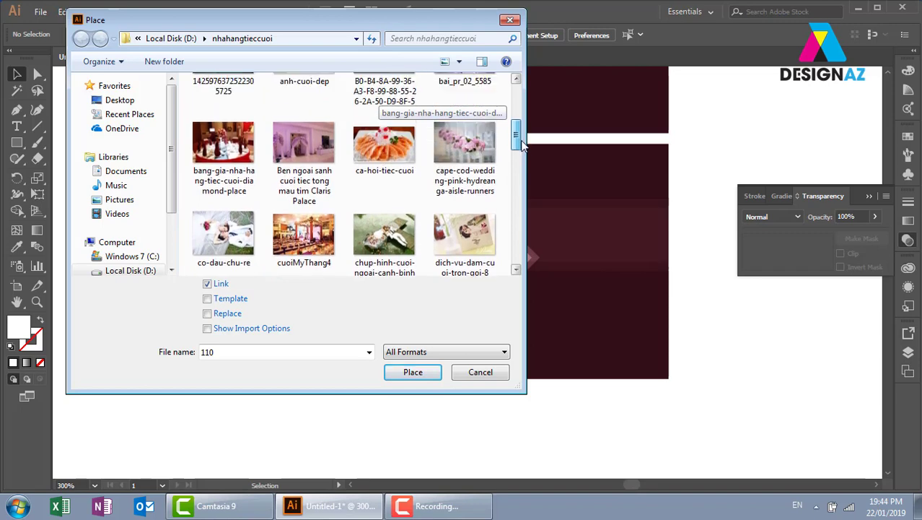
click(464, 170)
click(421, 374)
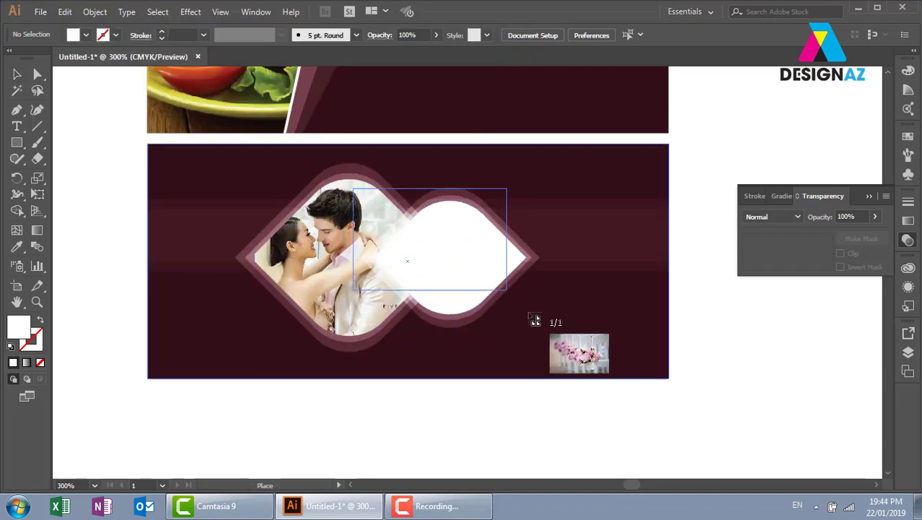
- Size the flower image over the white diamond and send it behind that shape
drag(579, 339, 553, 329)
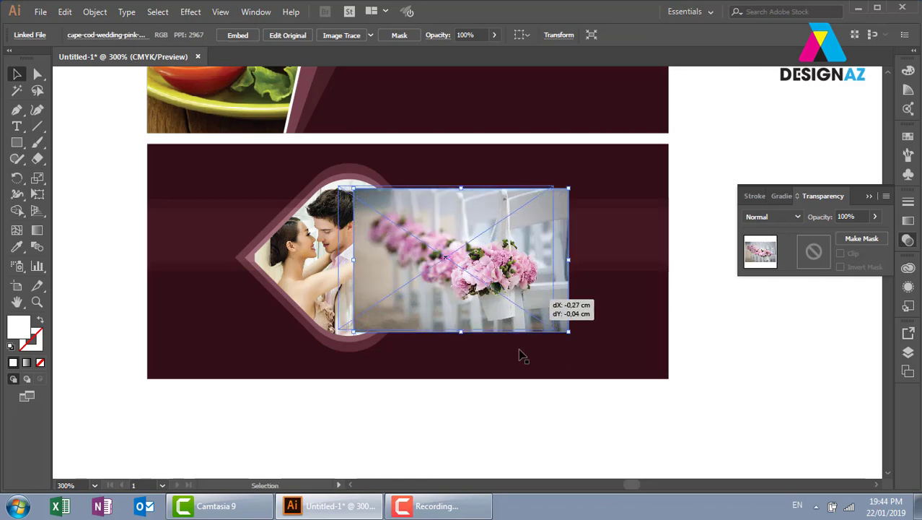
key(ctrl)
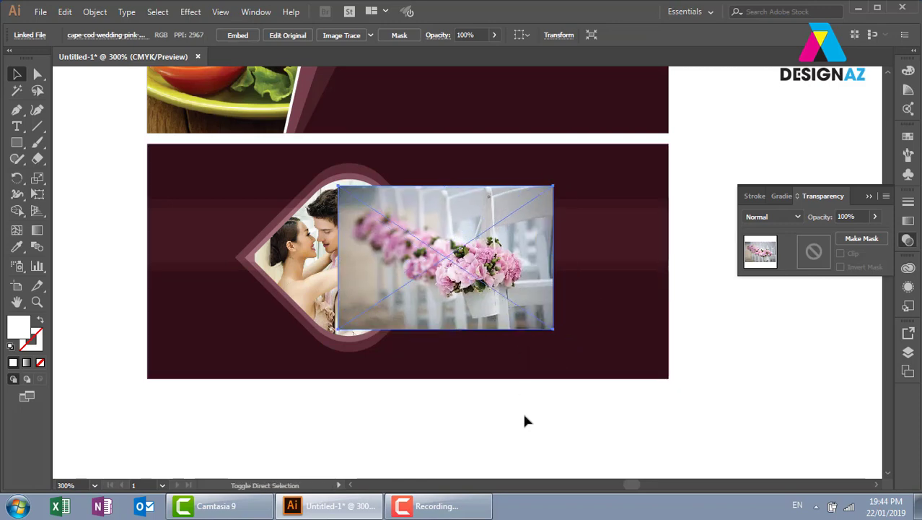
key(ctrl+[)
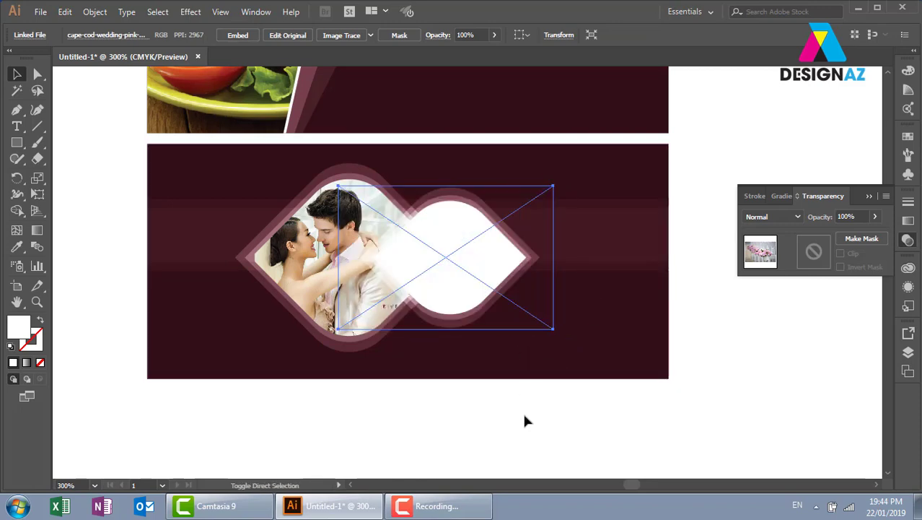
key(shift)
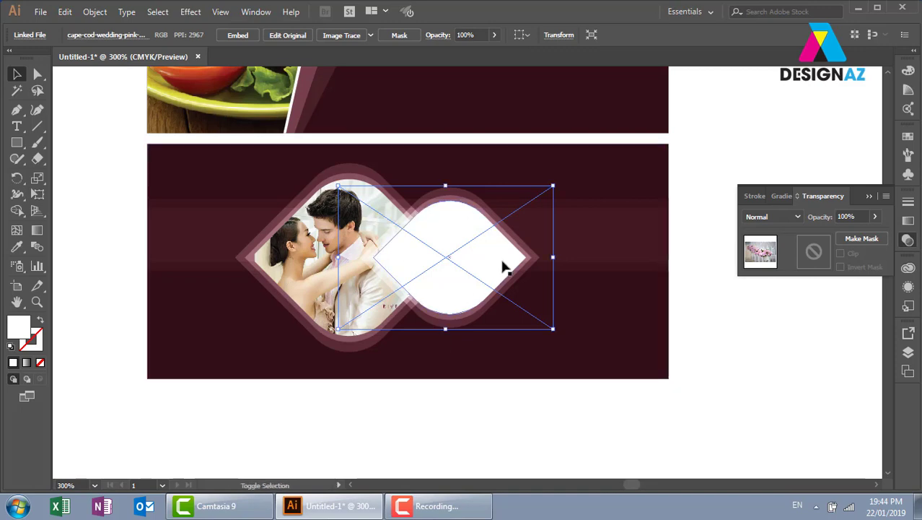
- Clip the flower image inside the white diamond, then pan across the wedding banner
shift+click(503, 266)
drag(503, 266, 764, 375)
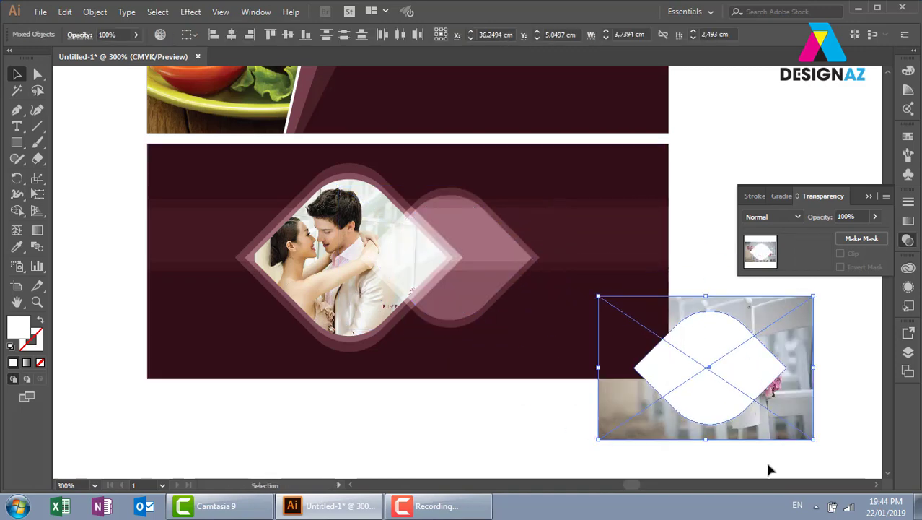
key(ctrl+z)
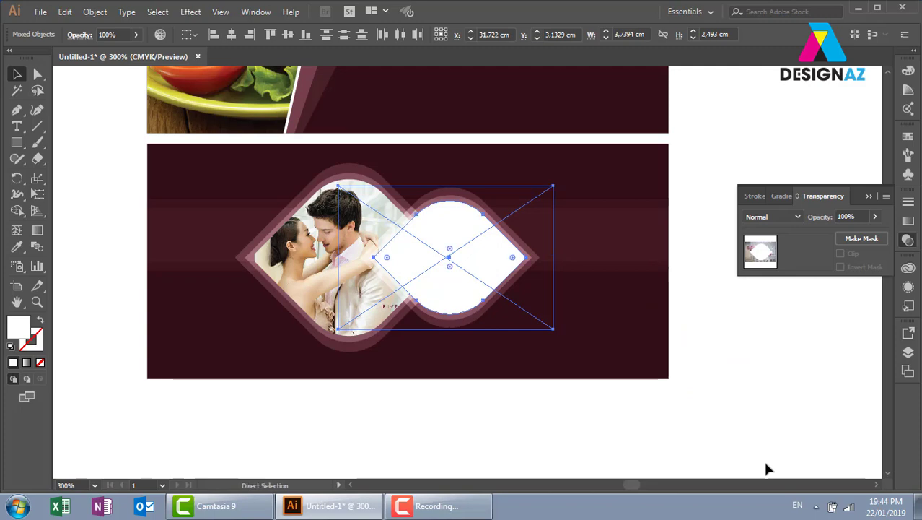
key(ctrl+7)
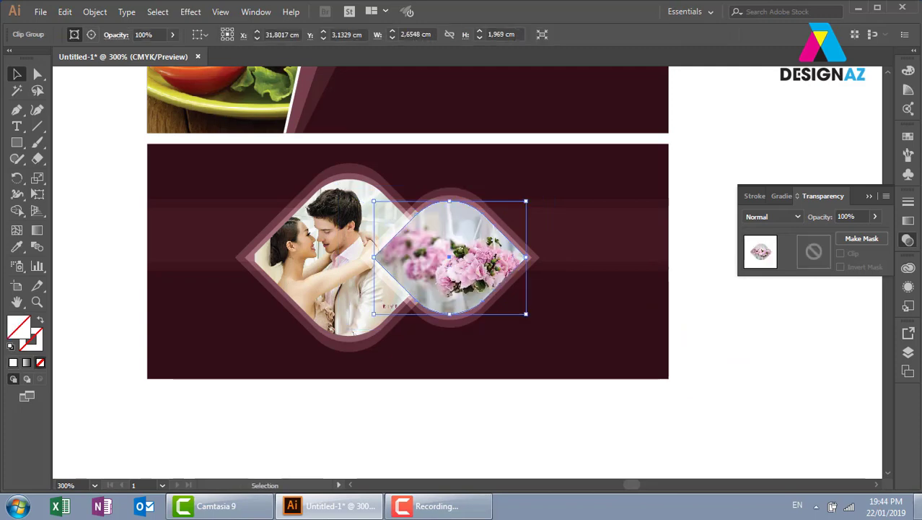
click(729, 357)
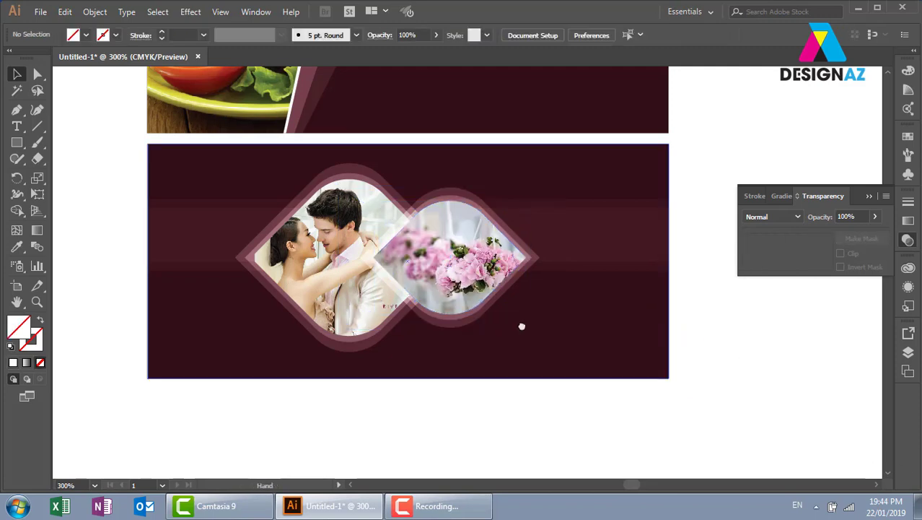
drag(550, 288, 626, 296)
- Duplicate the white diamond to the left of the couple photo and shrink the copy
click(606, 260)
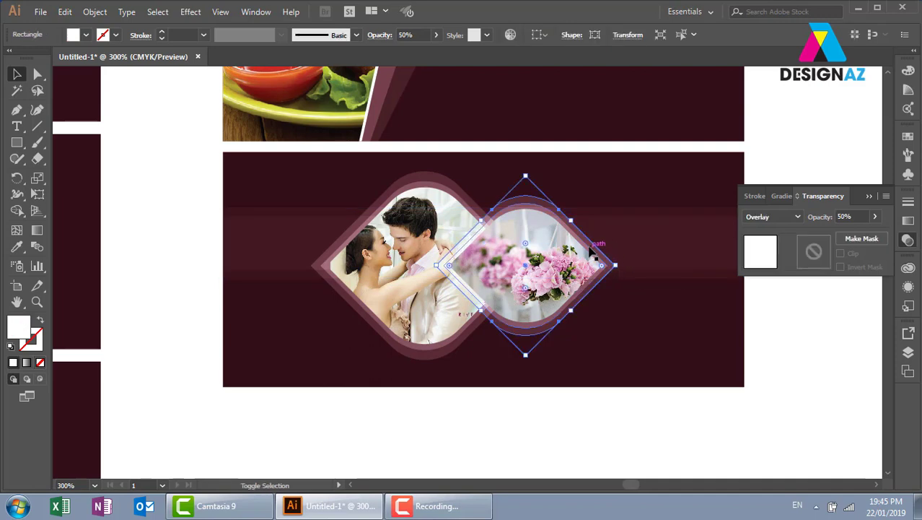
drag(590, 249, 661, 217)
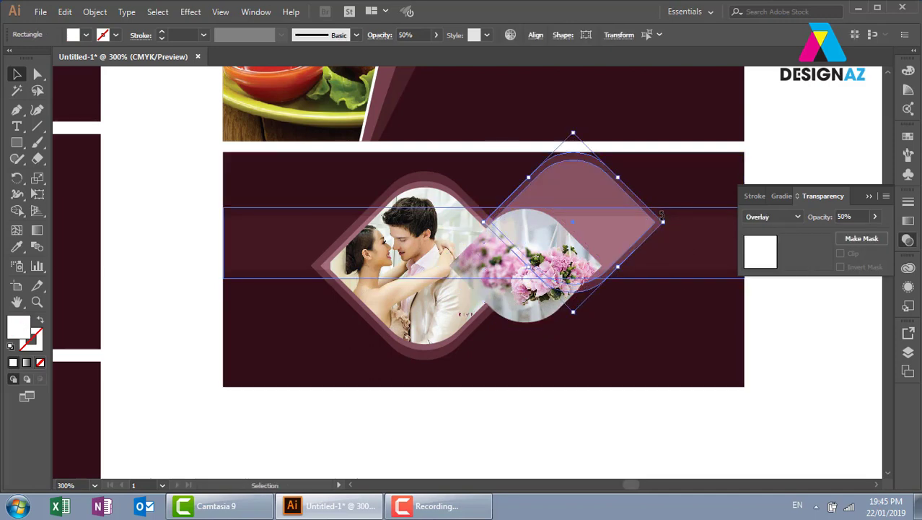
key(ctrl+z)
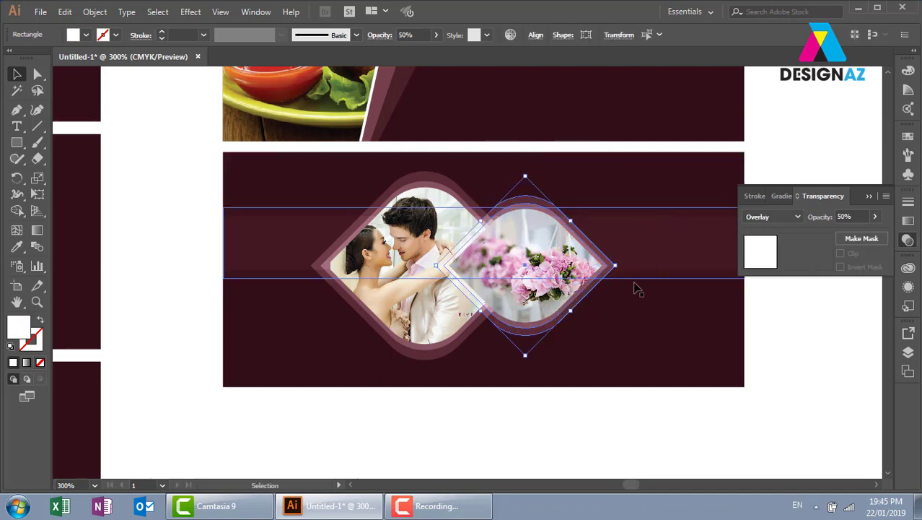
mouse_move(614, 266)
mouse_down()
mouse_move(411, 274)
mouse_move(390, 266)
mouse_up()
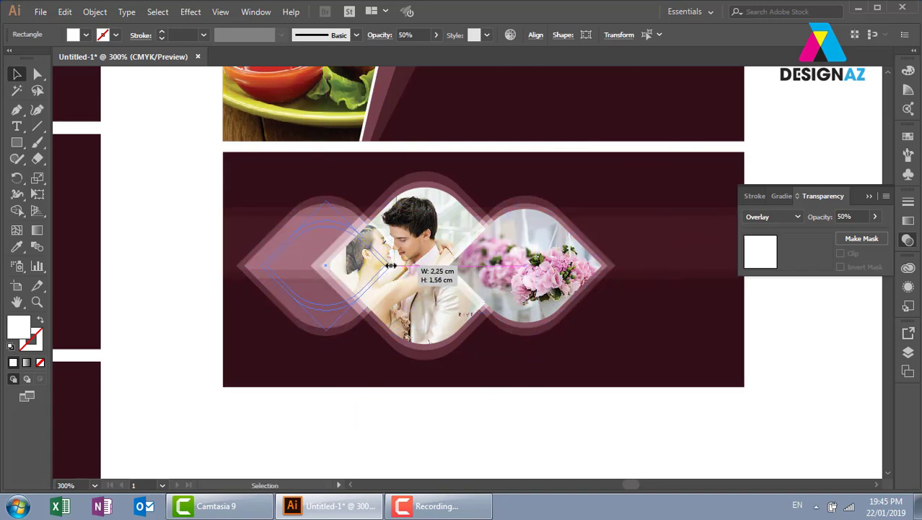
mouse_move(390, 265)
mouse_down()
mouse_move(356, 296)
mouse_move(339, 274)
mouse_move(330, 277)
mouse_up()
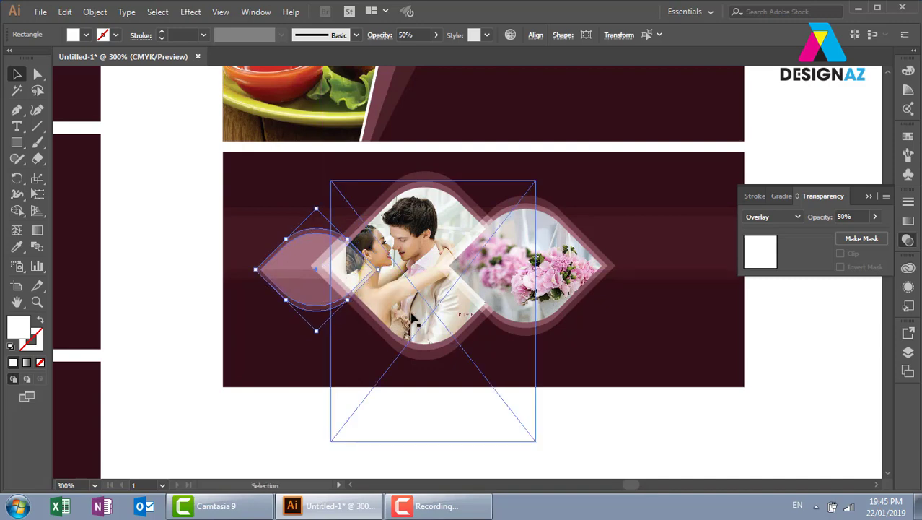
click(247, 263)
click(301, 263)
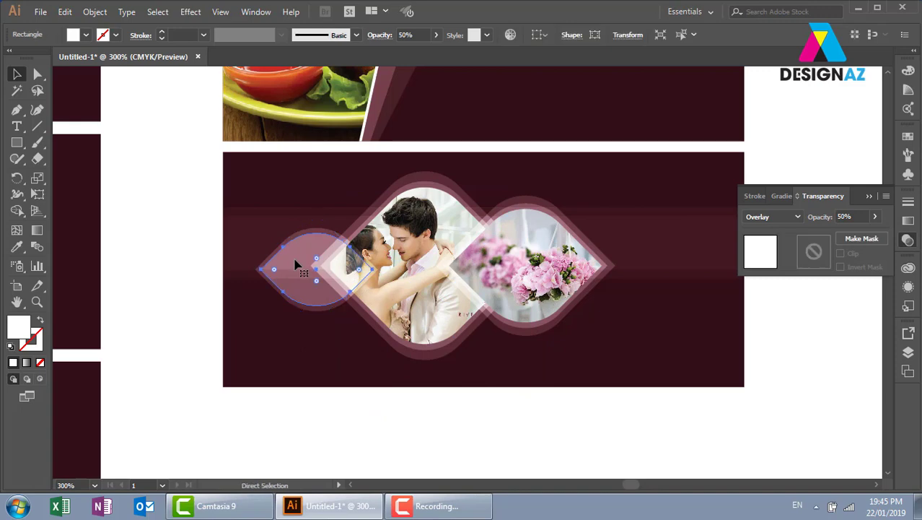
mouse_move(295, 265)
mouse_down()
mouse_move(310, 225)
mouse_move(296, 265)
mouse_up()
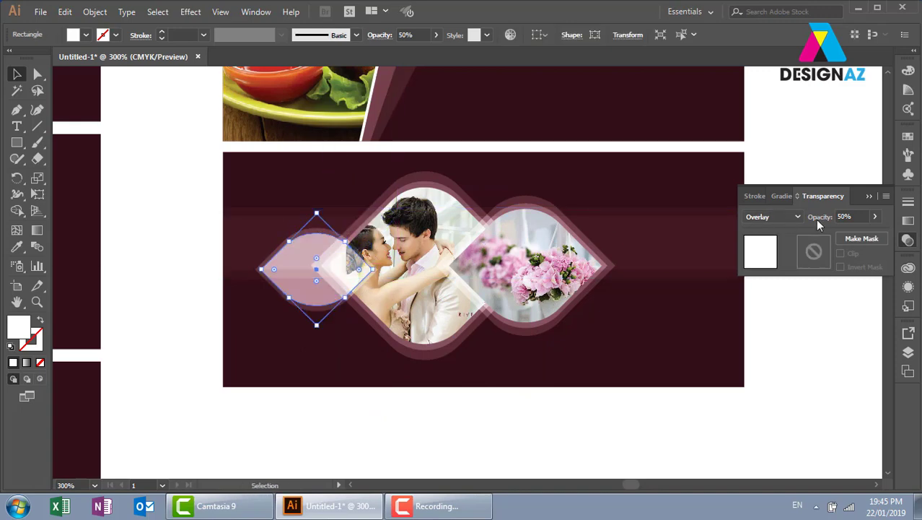
- Set the small diamond to Normal blend at 100% opacity, then start placing an image
click(875, 216)
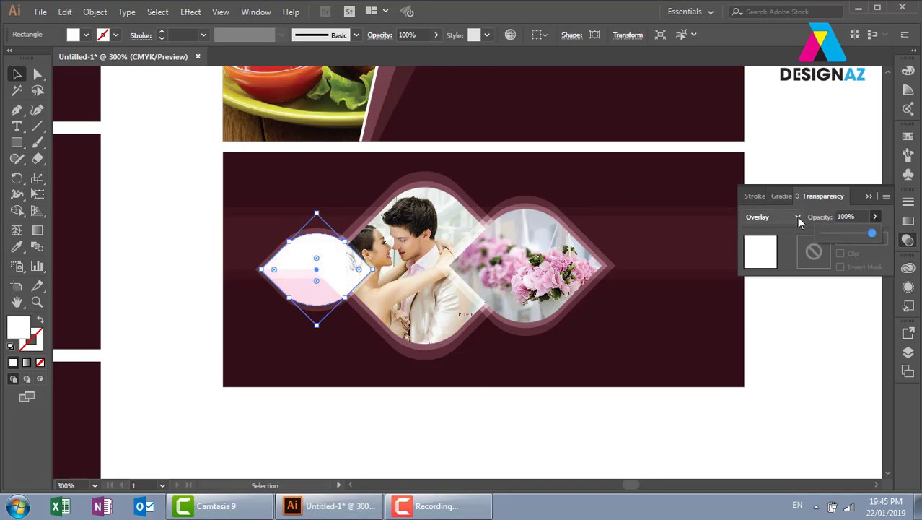
click(772, 216)
click(786, 231)
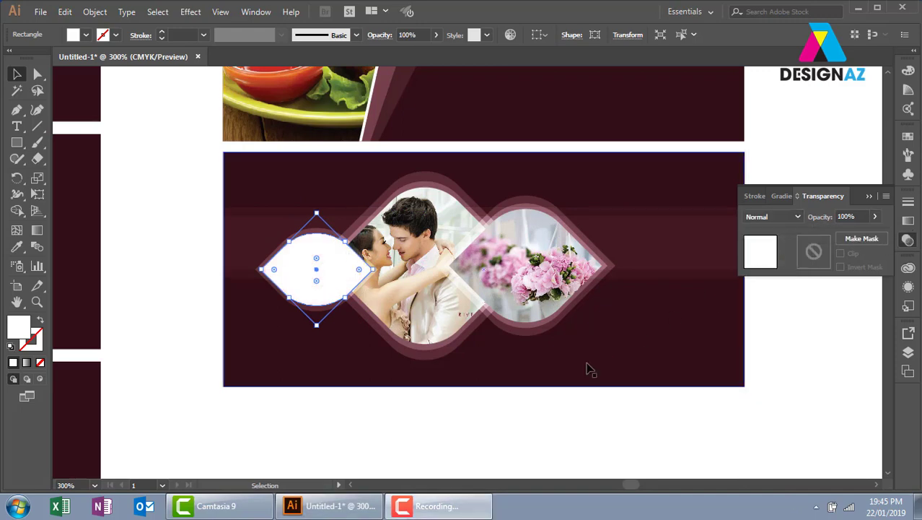
drag(373, 269, 369, 270)
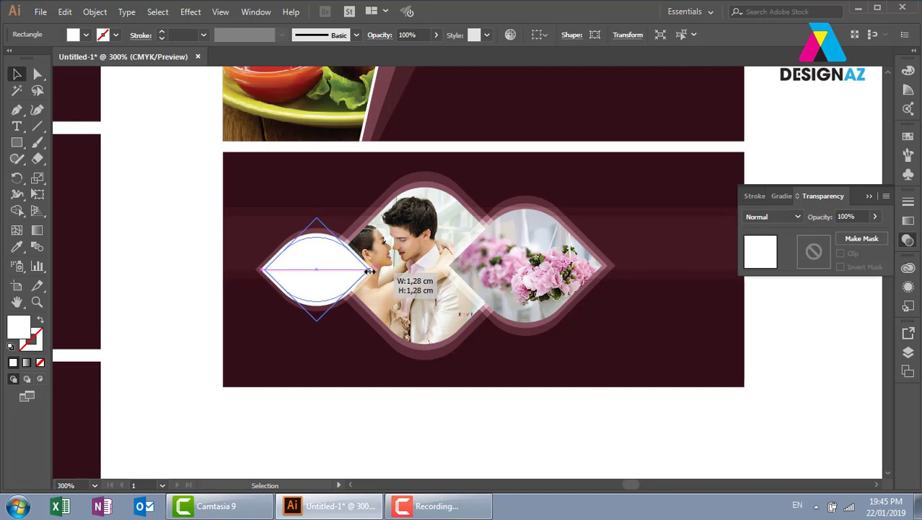
click(138, 267)
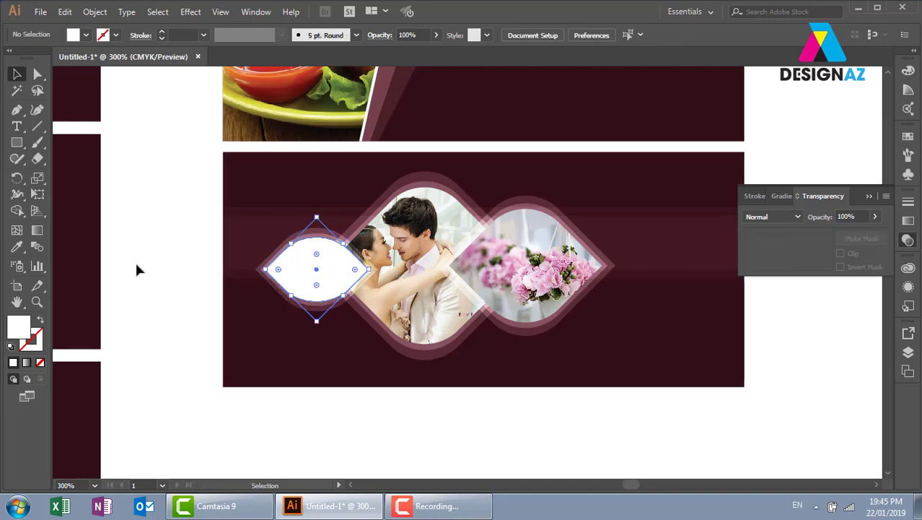
click(40, 12)
- Place the 110.jpg wedding rings image over the small white diamond
click(109, 232)
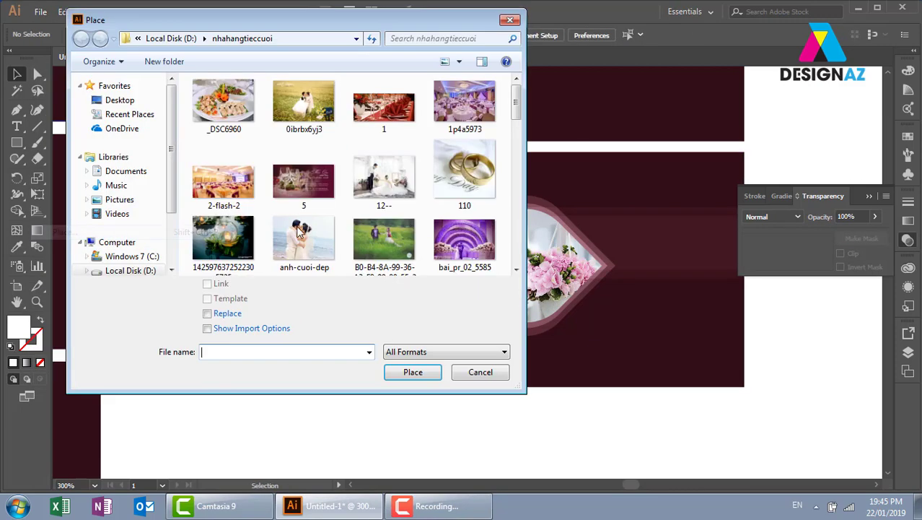
click(485, 168)
click(413, 372)
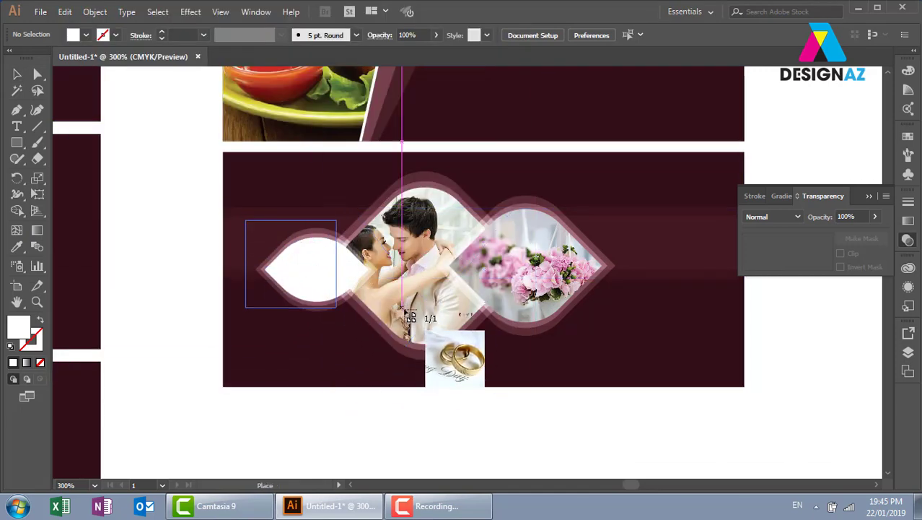
drag(245, 220, 373, 341)
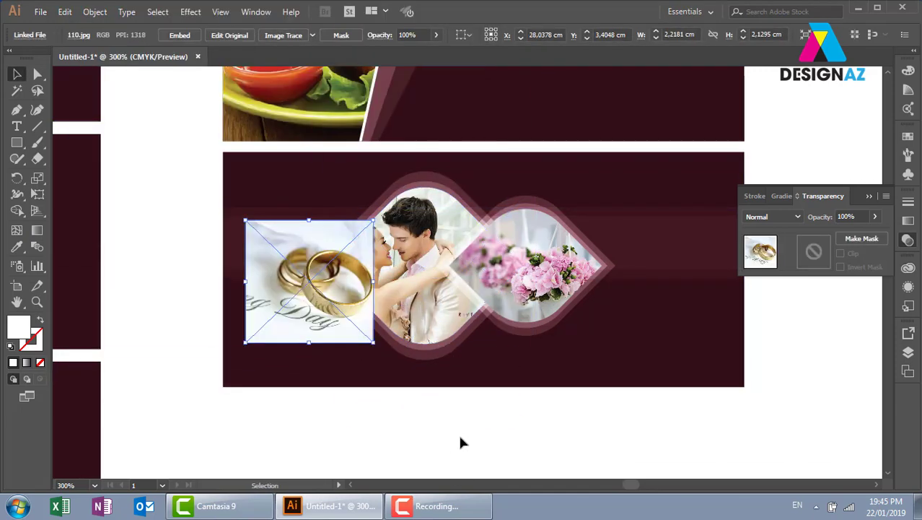
- Send the rings image behind the diamond and clip it inside with Ctrl+7
key(ctrl)
key(ctrl+shift+bracketleft)
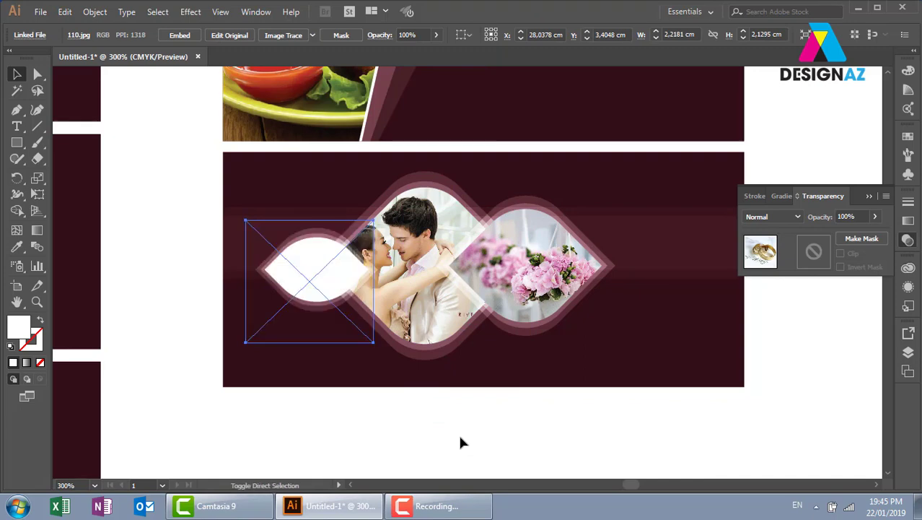
shift+click(319, 258)
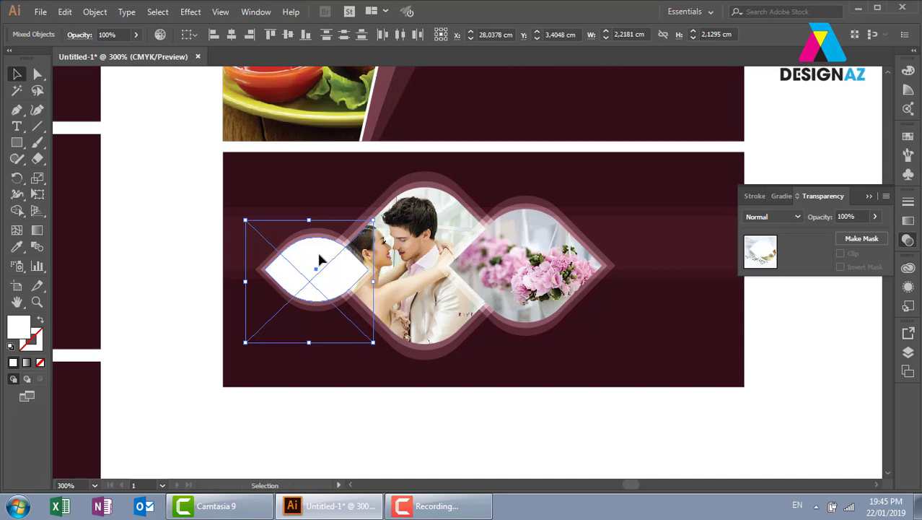
key(ctrl+7)
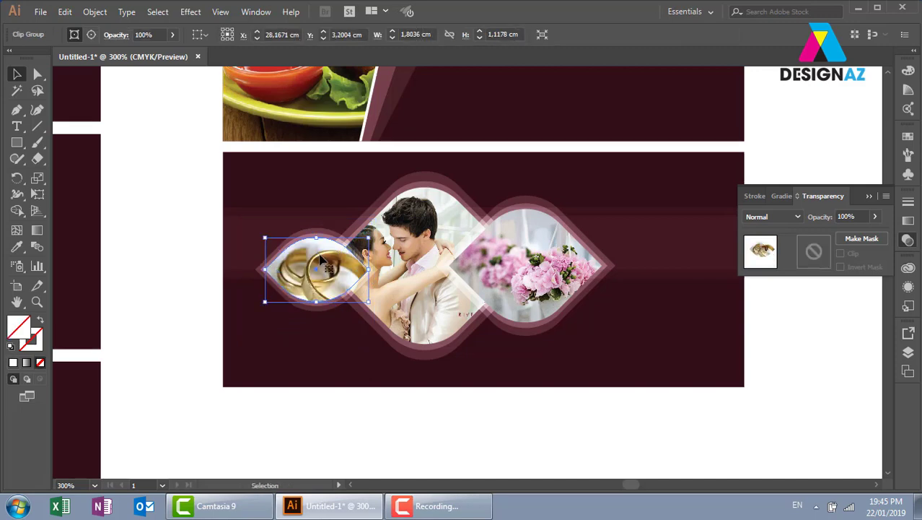
click(763, 393)
mouse_move(661, 393)
mouse_down()
mouse_move(486, 395)
mouse_move(555, 415)
mouse_up()
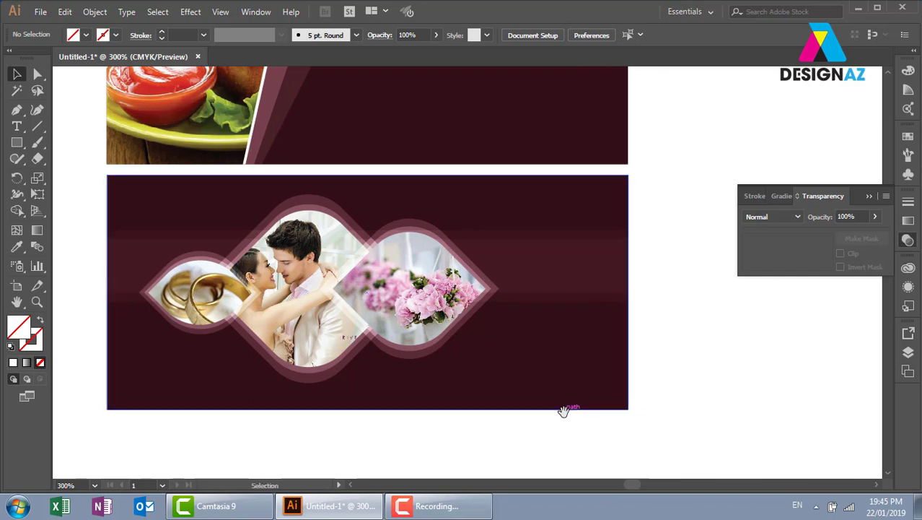
- Raise the translucent strip across the photo band to 43% opacity
click(585, 290)
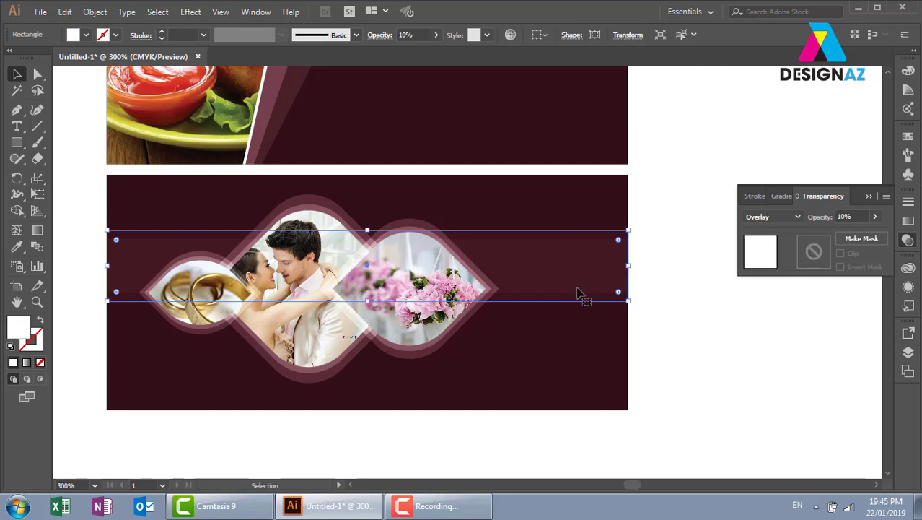
click(437, 35)
drag(405, 49, 405, 50)
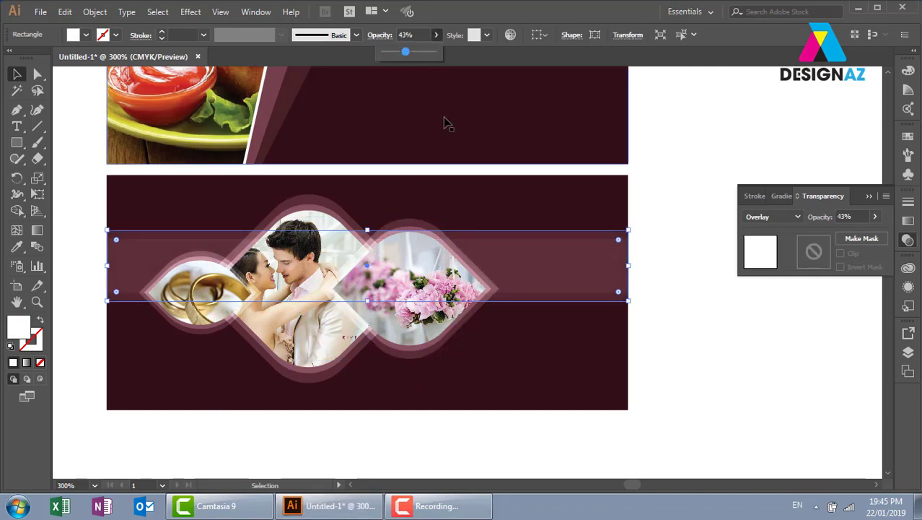
click(728, 400)
click(735, 404)
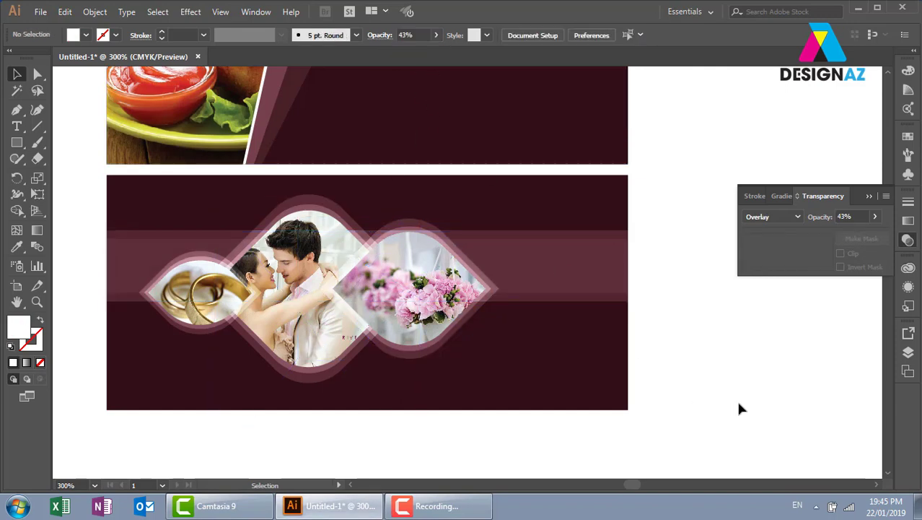
- Slant the strip by moving its left anchor points with Direct Selection
click(38, 74)
mouse_move(253, 361)
mouse_down()
mouse_move(110, 231)
mouse_move(109, 258)
mouse_up()
drag(106, 303, 108, 268)
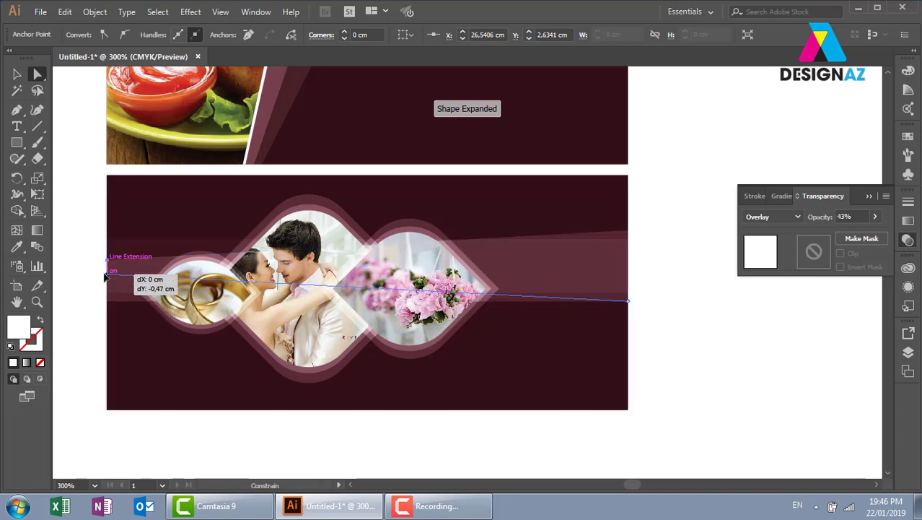
click(717, 404)
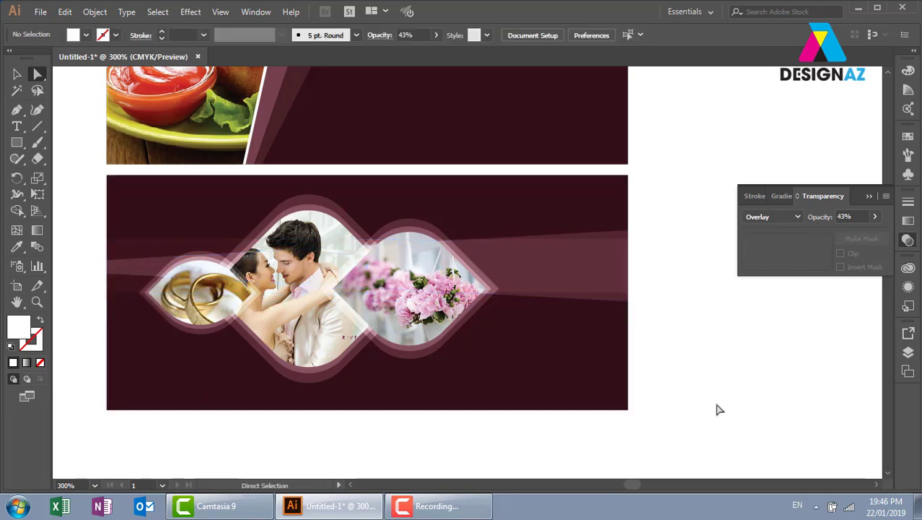
- Reshape the second faint strip by moving all four corner anchors into a slant
click(157, 251)
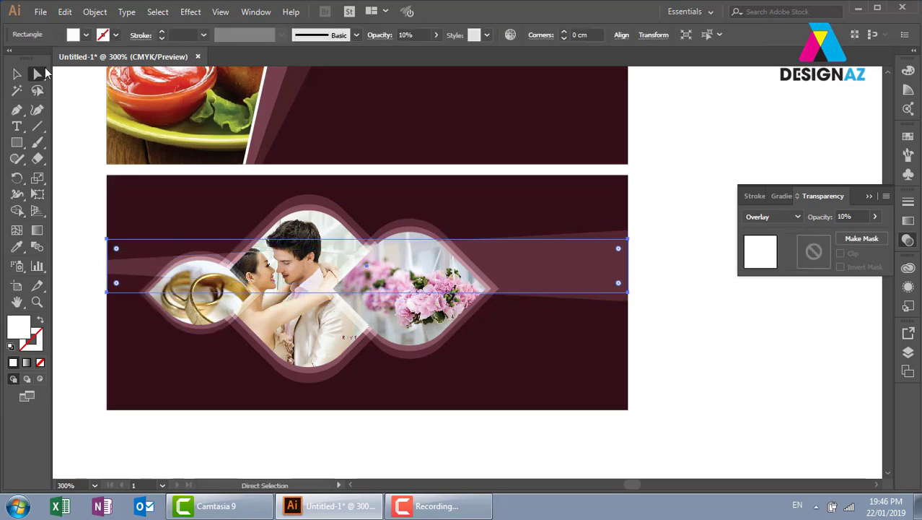
click(106, 240)
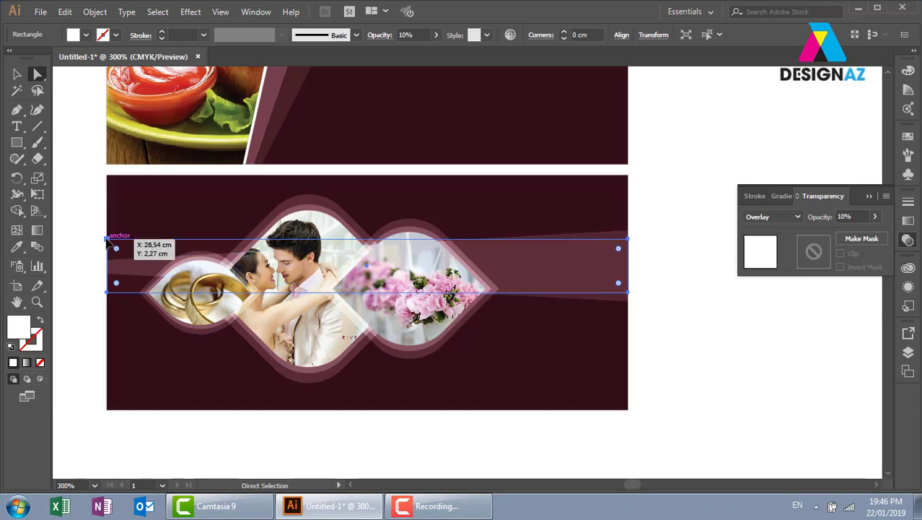
drag(106, 241, 107, 254)
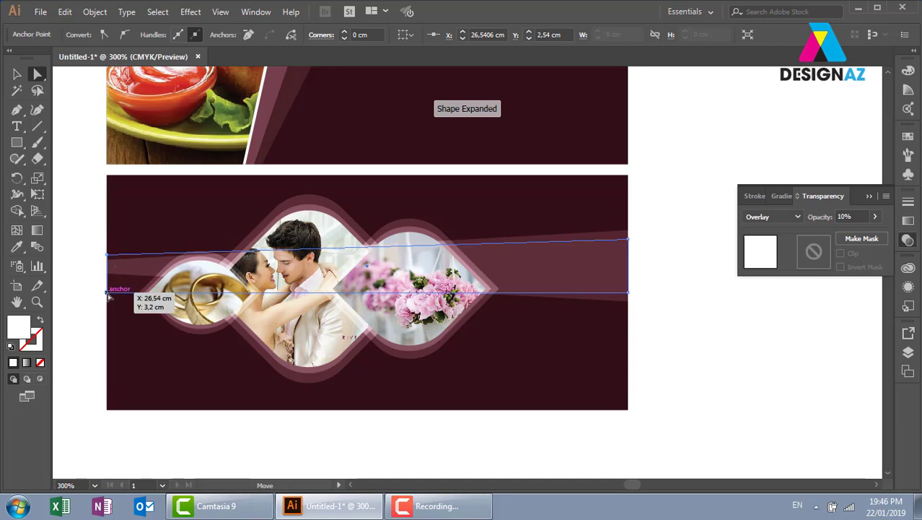
drag(106, 292, 107, 278)
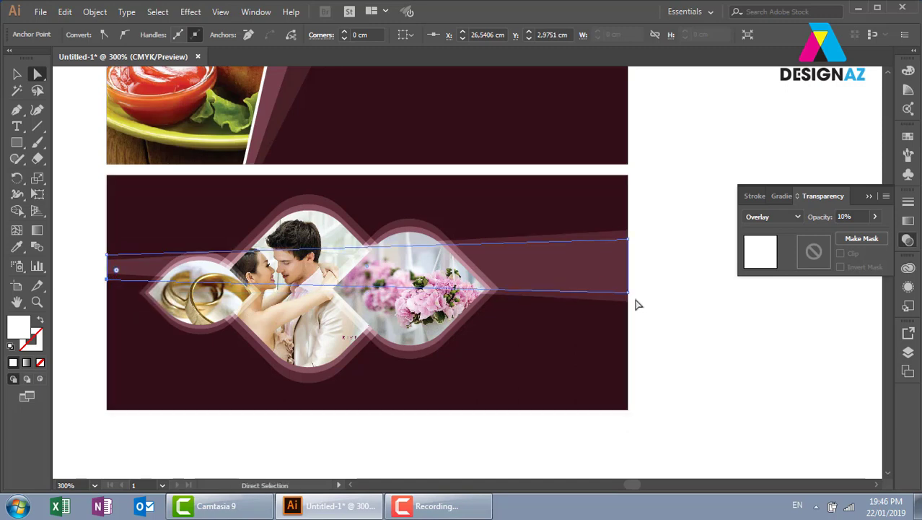
drag(628, 292, 631, 320)
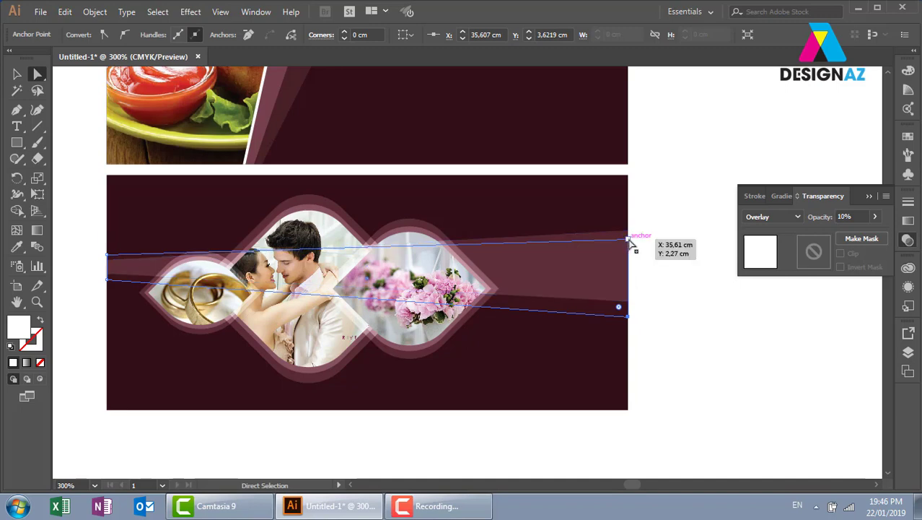
drag(629, 241, 629, 225)
click(747, 393)
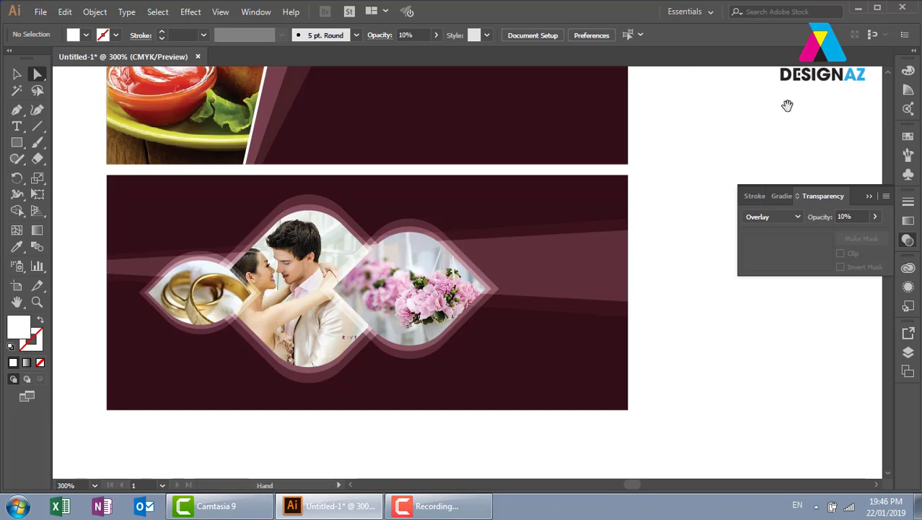
- Alt+Shift-drag a duplicate of the food banner's maroon rectangle to its right
drag(644, 163, 435, 270)
key(ctrl+minus)
key(ctrl+minus)
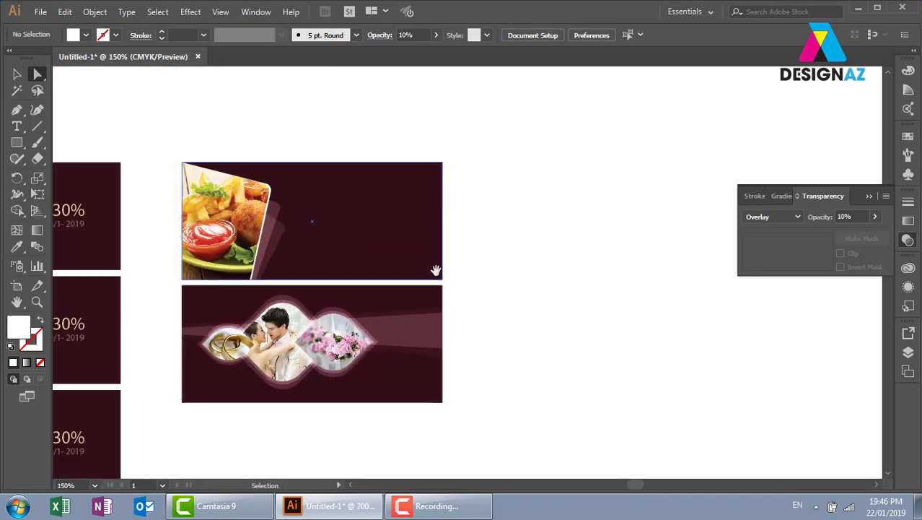
click(18, 74)
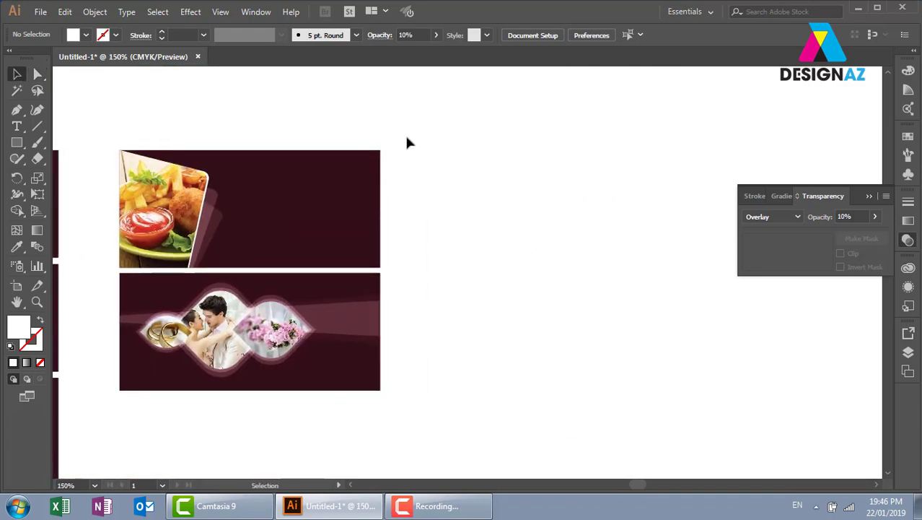
drag(329, 214, 570, 216)
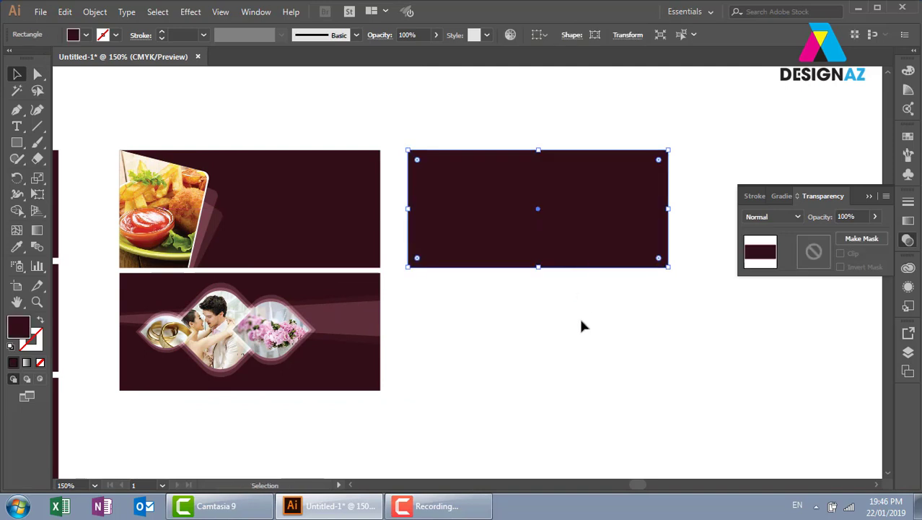
key(ctrl+plus)
drag(470, 320, 447, 191)
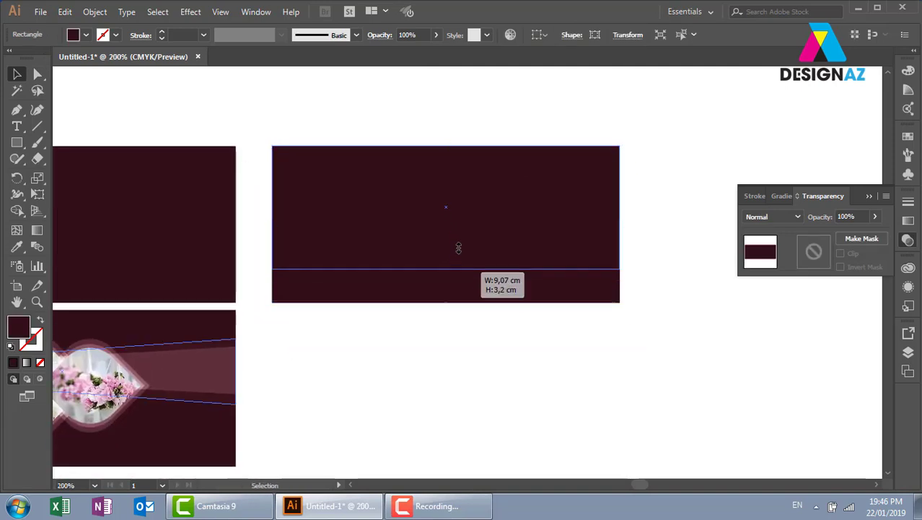
- Fill the new banner's top strip with white and set it to Overlay blend
click(908, 136)
click(758, 173)
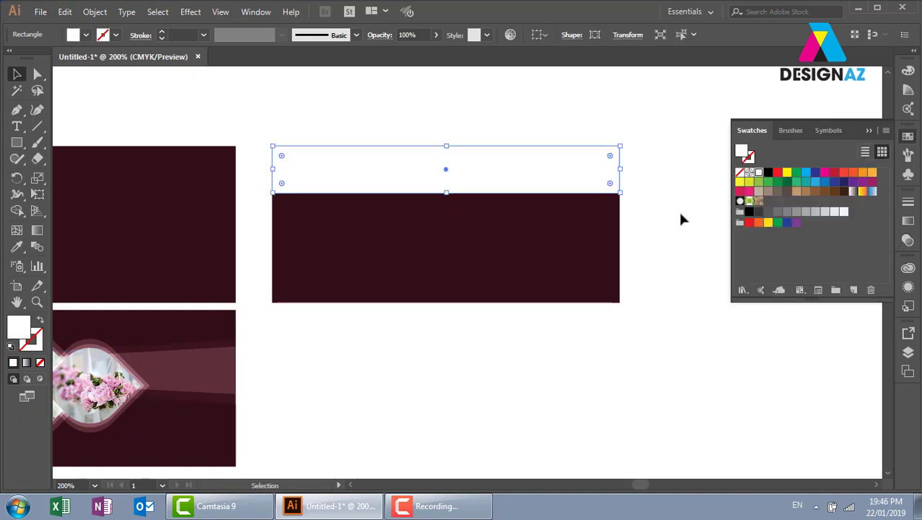
click(908, 241)
click(797, 216)
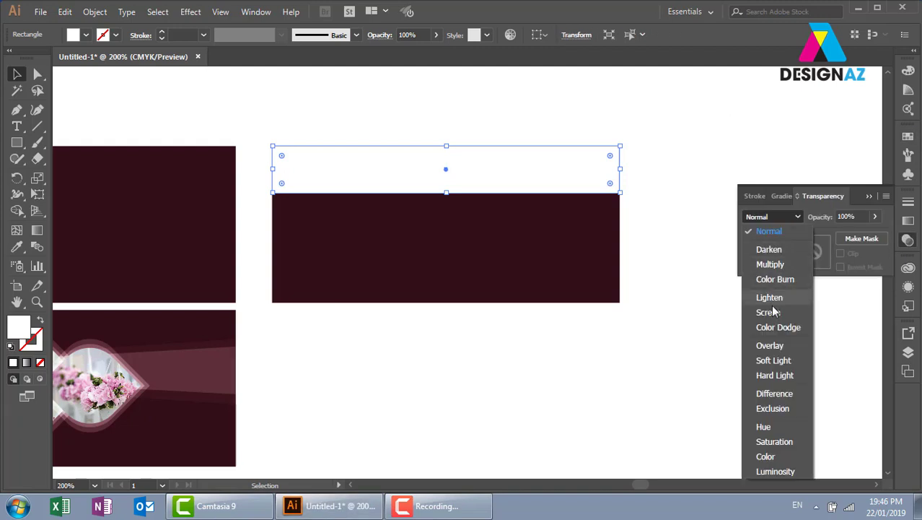
click(769, 345)
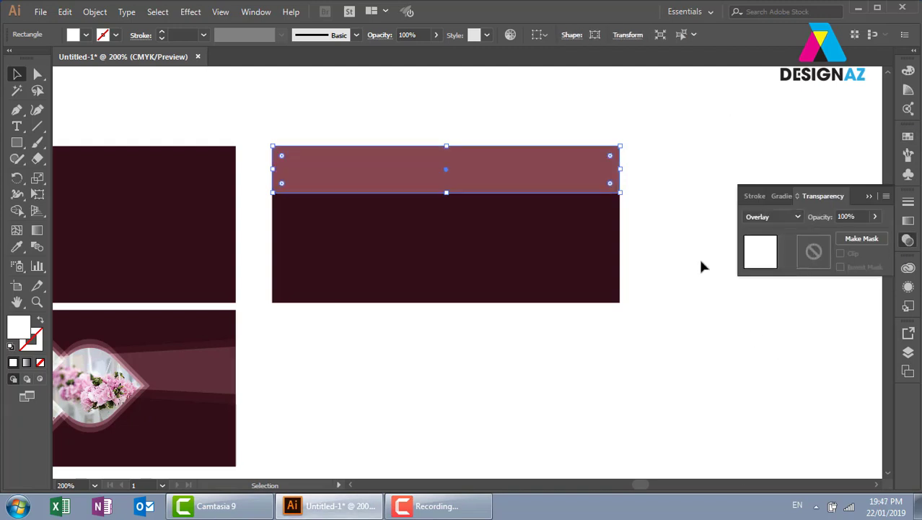
click(637, 248)
- Add a deeper copy of the strip at 50% opacity
click(496, 183)
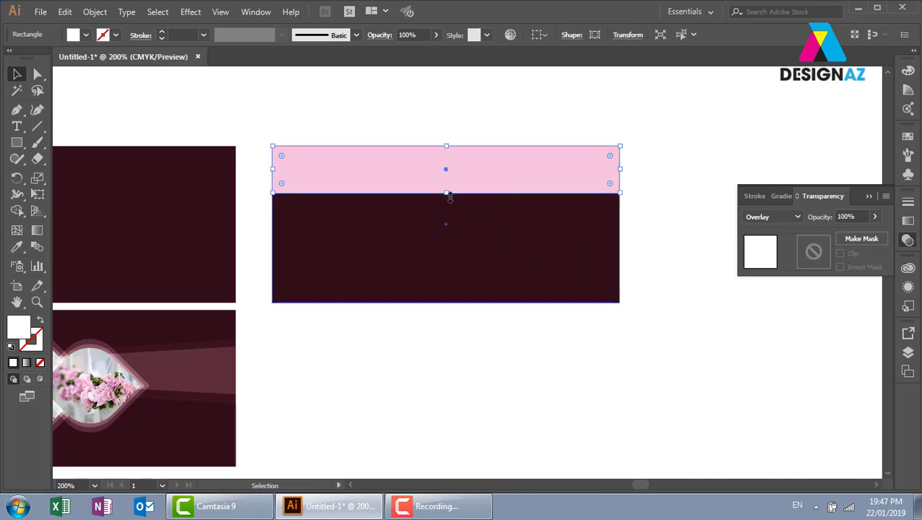
drag(447, 194, 446, 203)
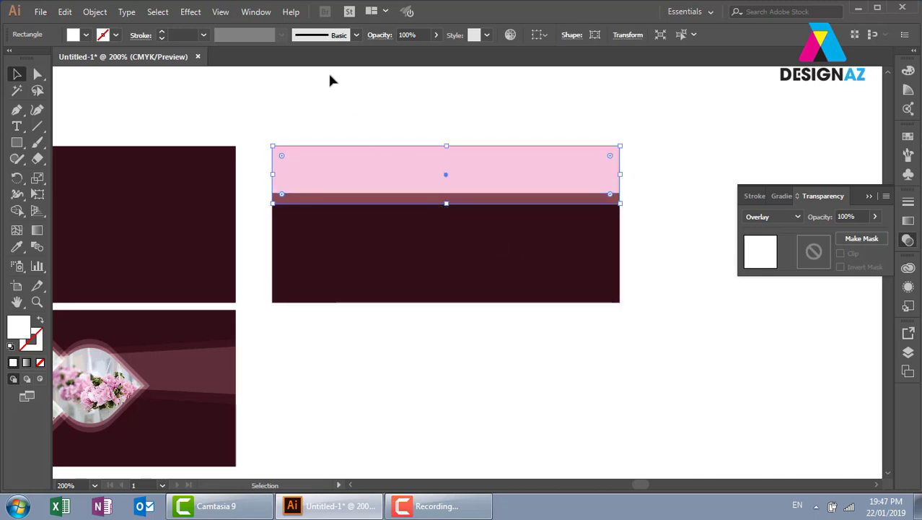
click(363, 34)
text(50)
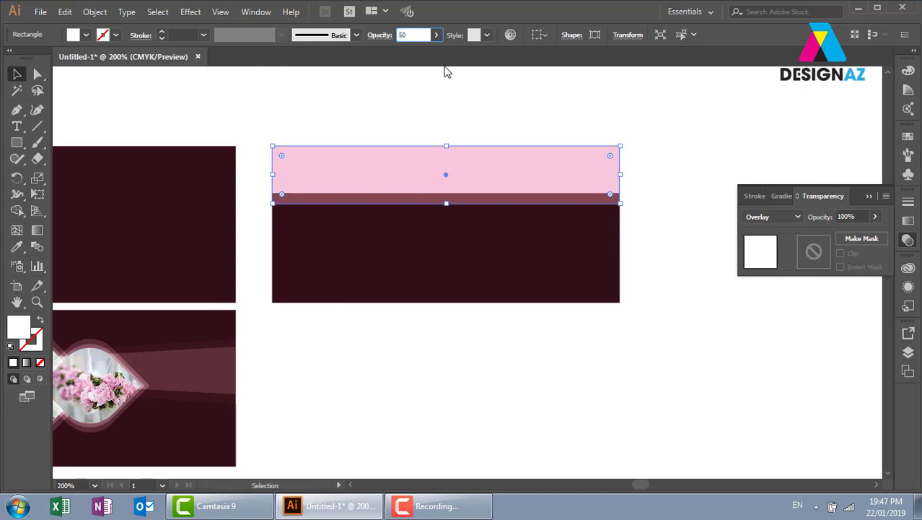
key(Return)
click(635, 239)
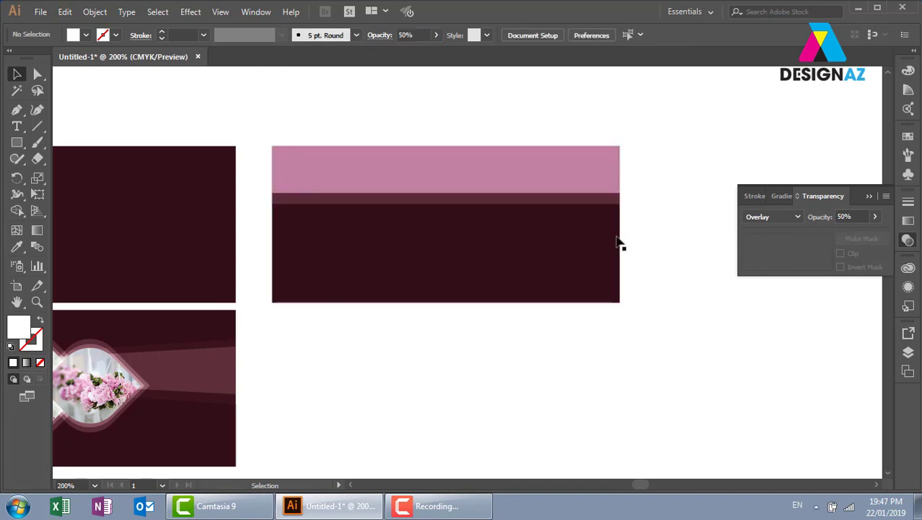
- Add another, deeper copy of the strip at 30% opacity
click(572, 195)
key(a)
key(v)
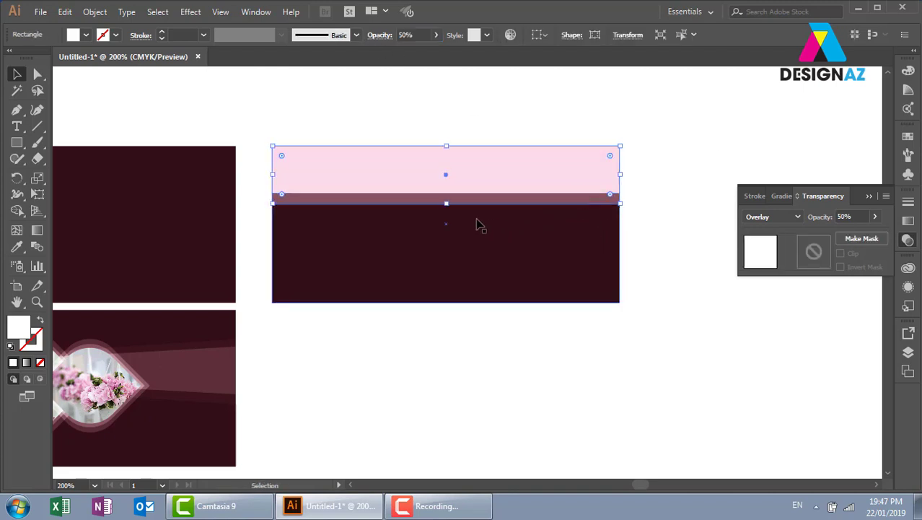
drag(446, 203, 446, 216)
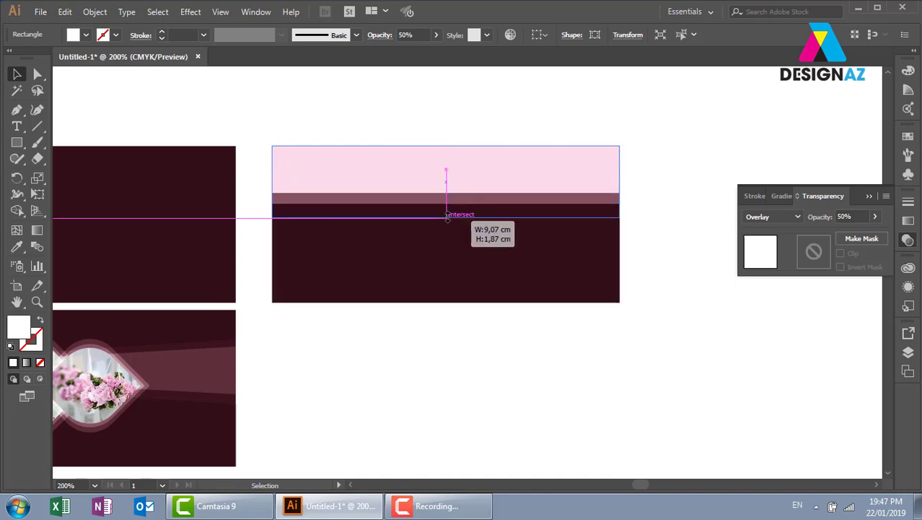
click(422, 30)
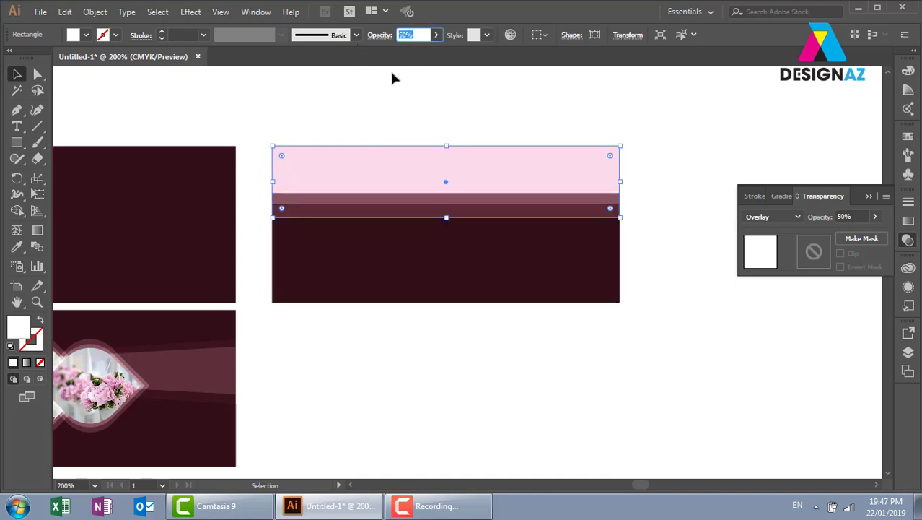
text(30)
key(Return)
click(664, 161)
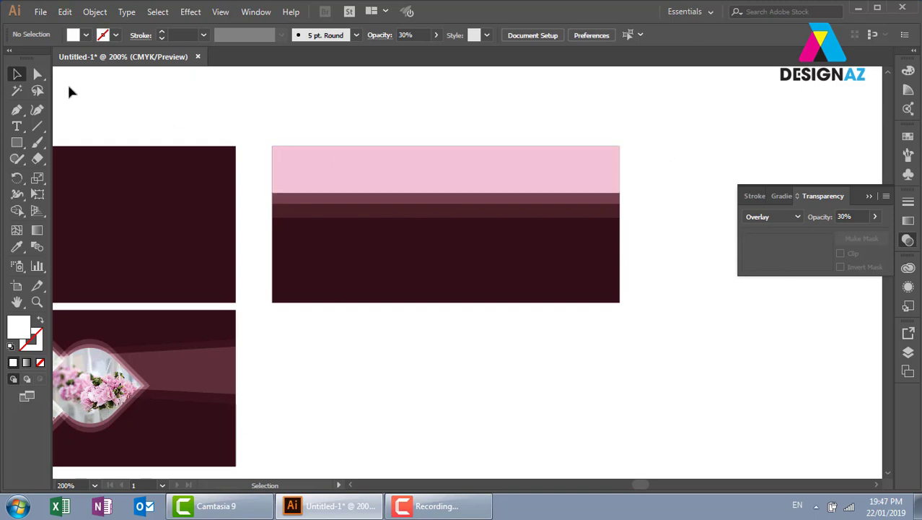
- Drag the pink strips' left anchors down-right into slanted wedges from the top-left corner
click(37, 73)
drag(272, 193, 323, 226)
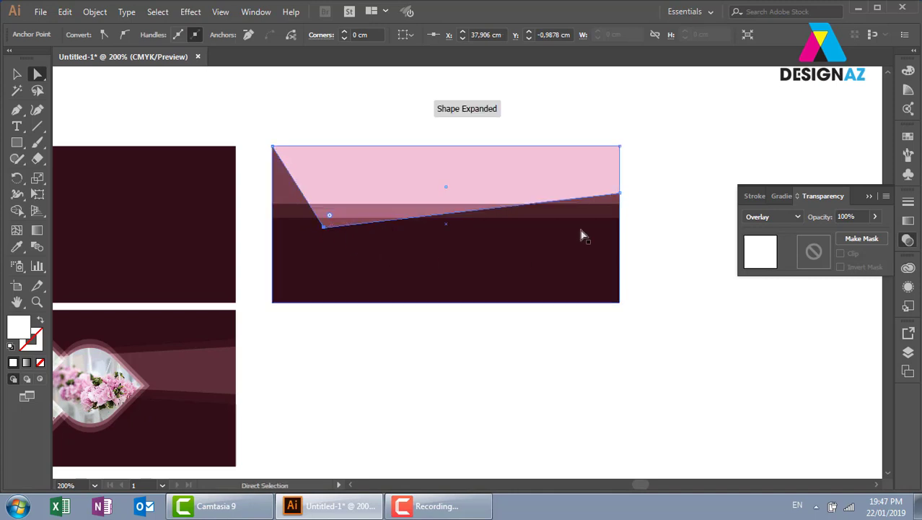
click(684, 150)
drag(272, 201, 385, 236)
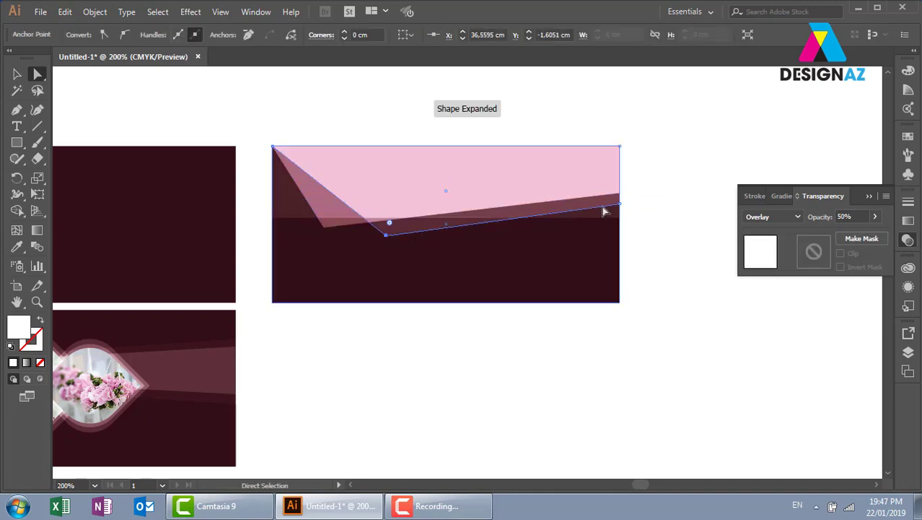
drag(273, 218, 414, 249)
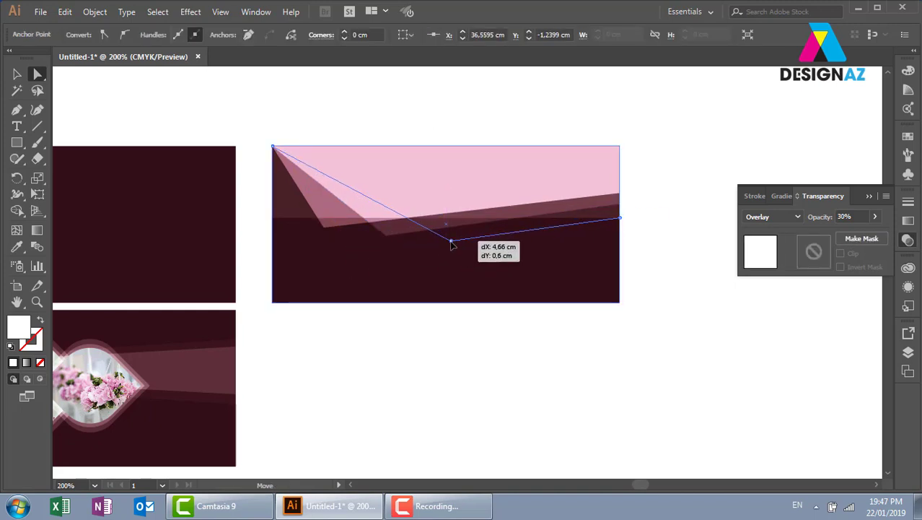
drag(413, 249, 453, 241)
click(619, 217)
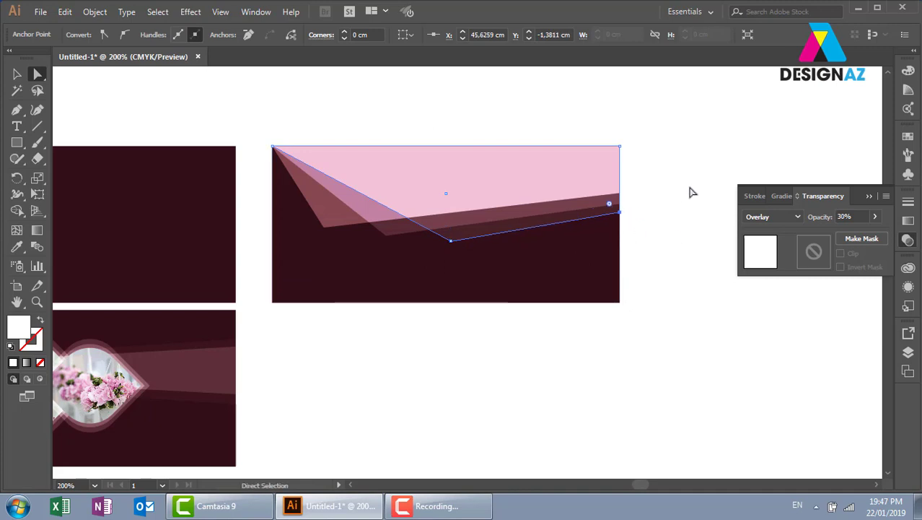
click(644, 301)
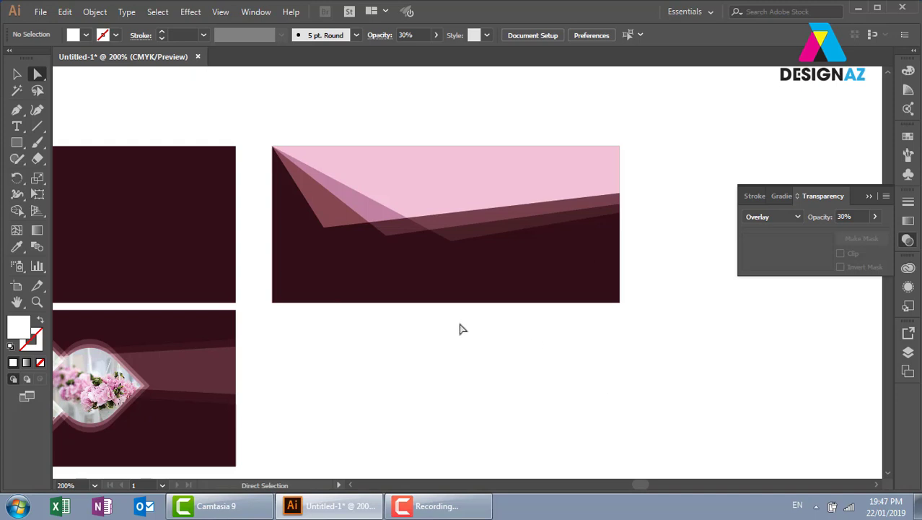
- Round the bottom corners of the pink wedges with the live-corner widgets
drag(324, 229, 328, 231)
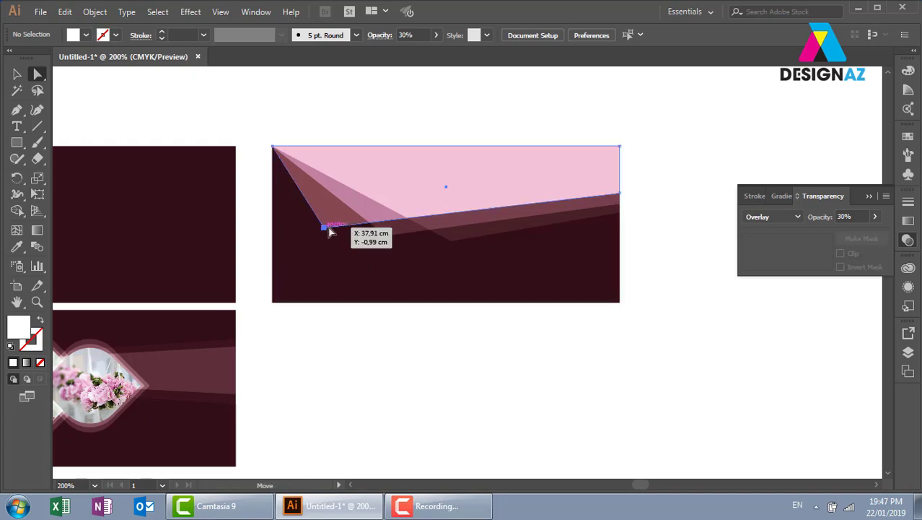
drag(329, 218, 334, 206)
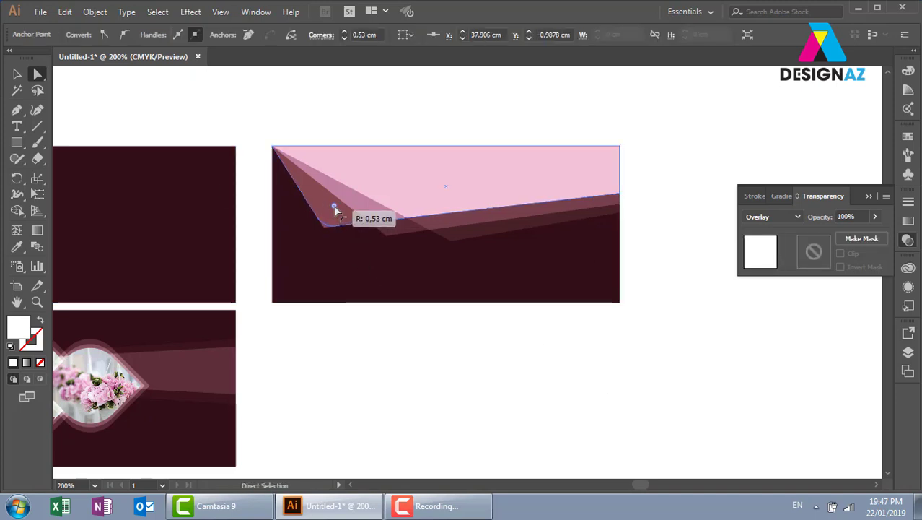
click(386, 236)
mouse_move(387, 227)
mouse_down()
mouse_move(388, 218)
mouse_move(452, 241)
mouse_move(453, 220)
mouse_up()
click(662, 288)
drag(635, 337, 647, 292)
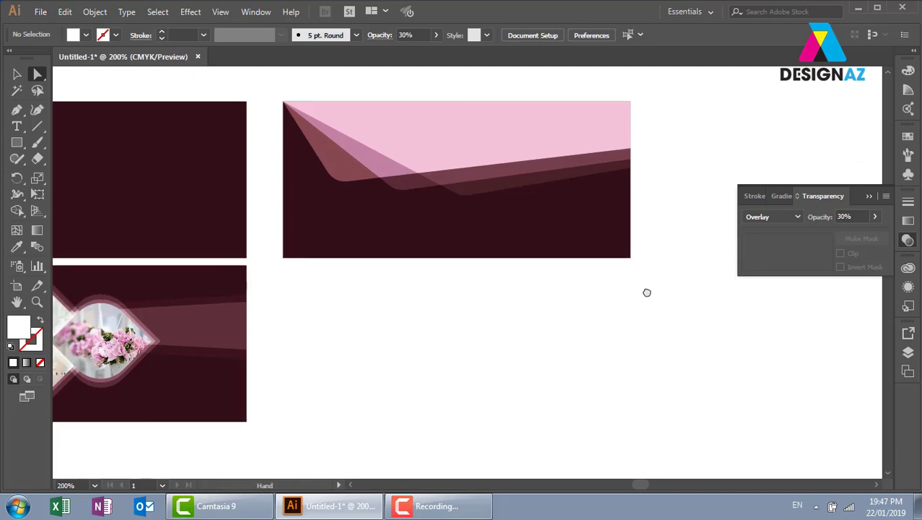
drag(424, 303, 509, 314)
key(ctrl+minus)
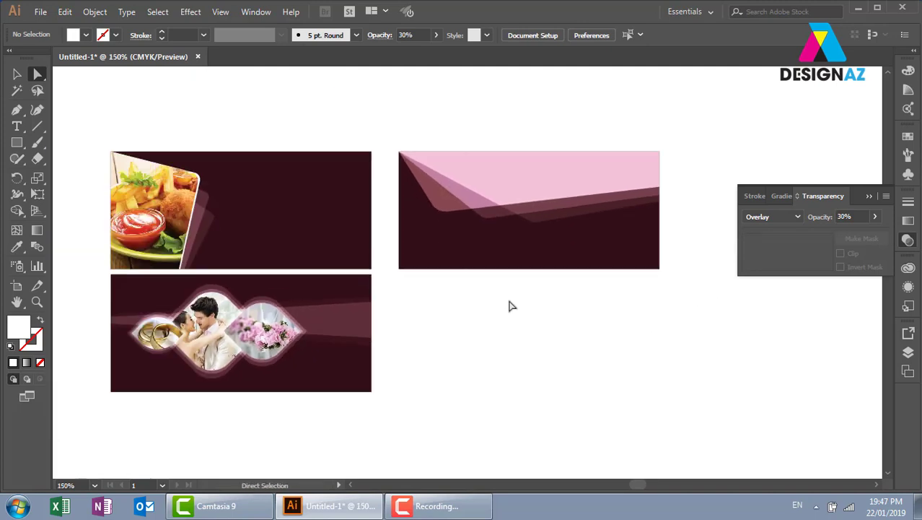
scroll(495, 310, down, 1)
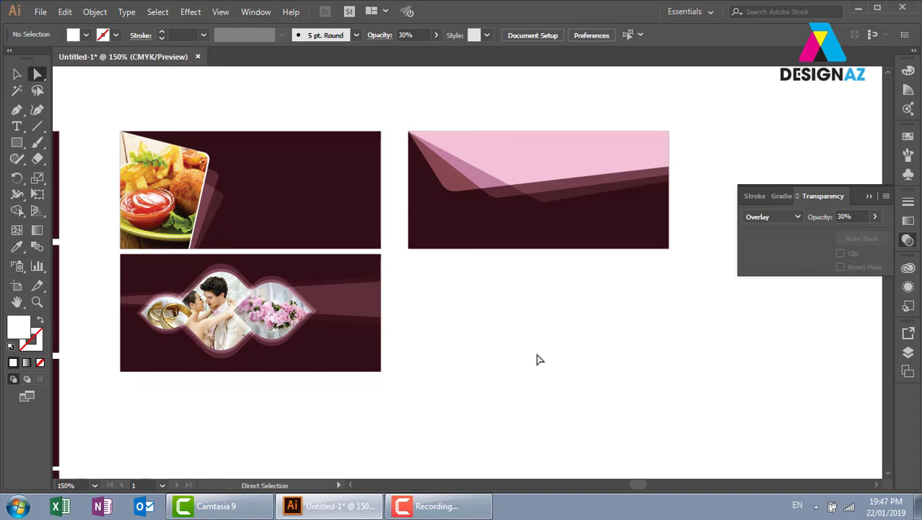
click(447, 500)
key(ctrl+o)
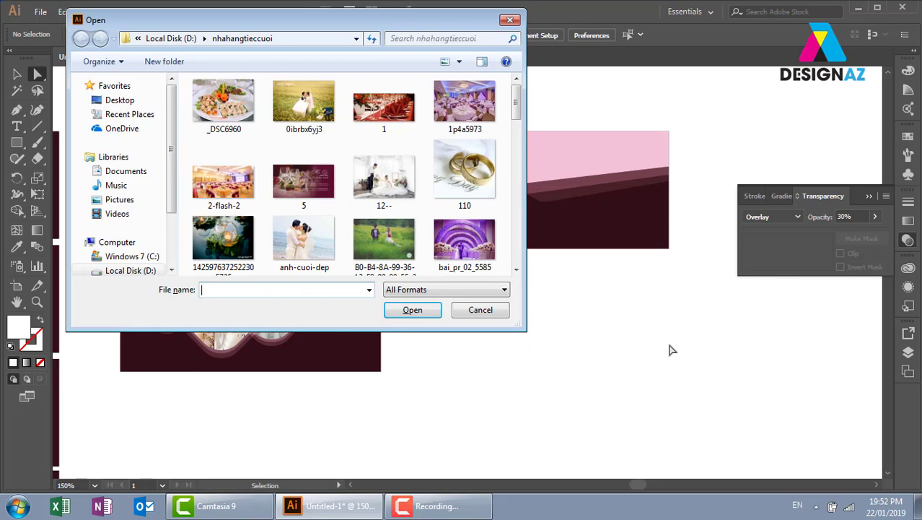
mouse_move(126, 173)
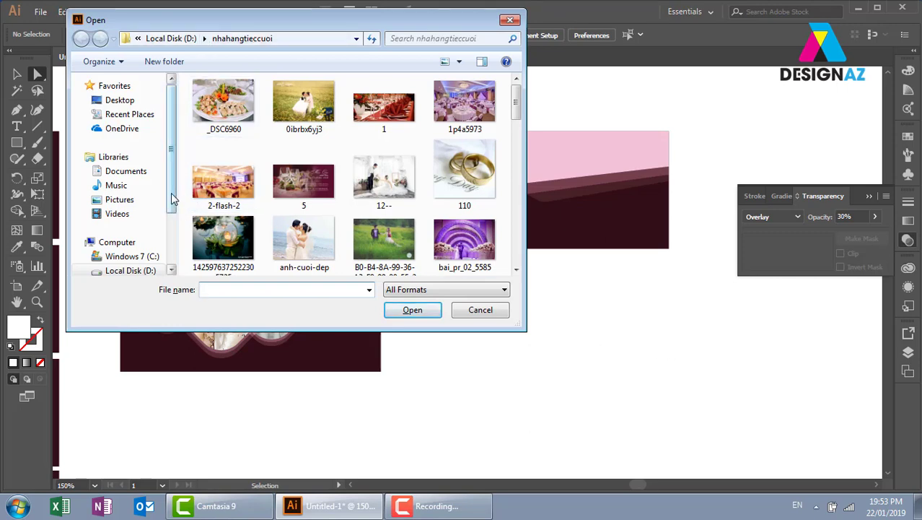
- Open b1 from the day hoc ai folder on E: and dismiss Missing Fonts
drag(173, 199, 174, 220)
click(126, 250)
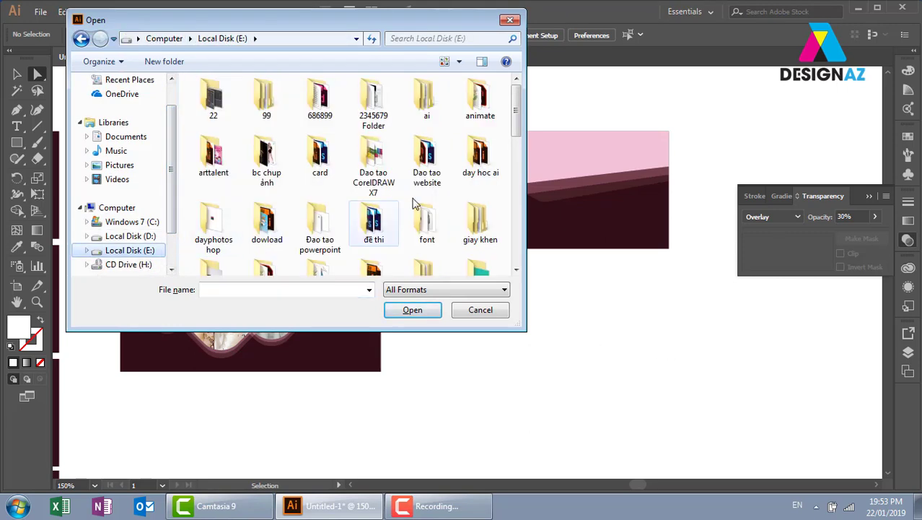
double_click(466, 177)
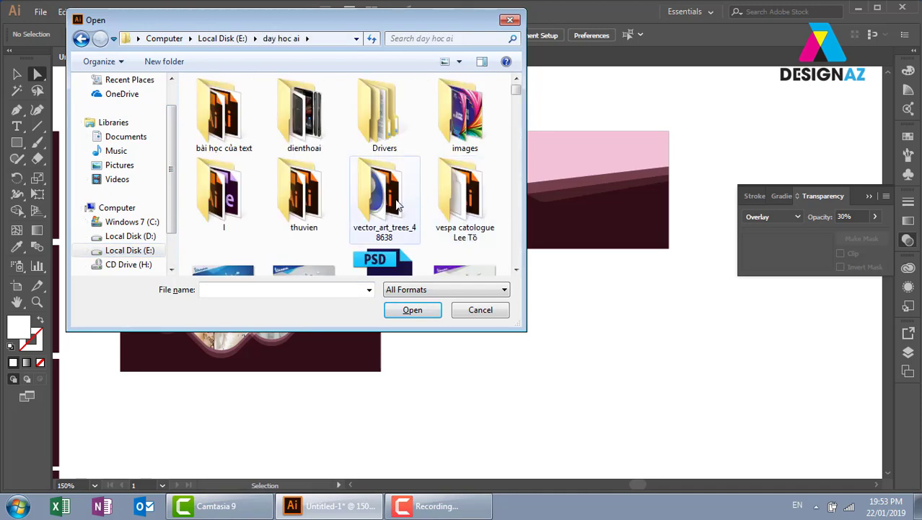
key(b)
click(405, 122)
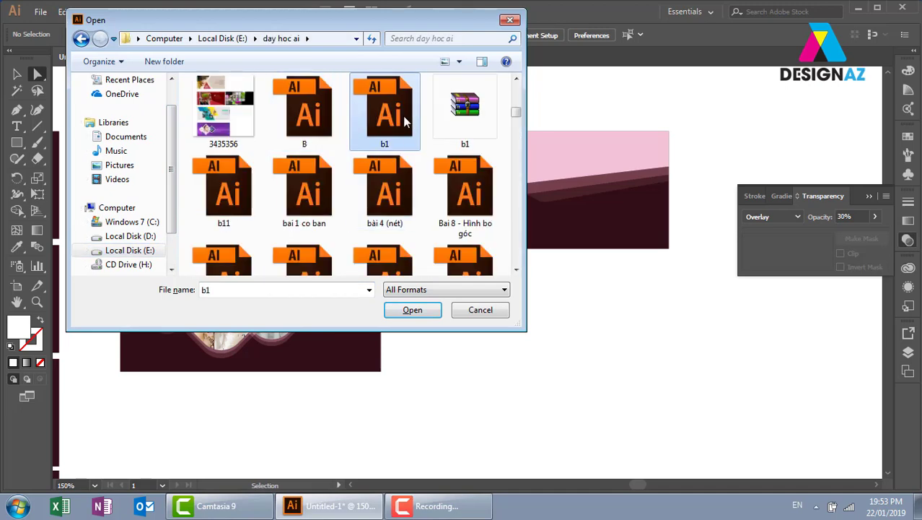
click(429, 310)
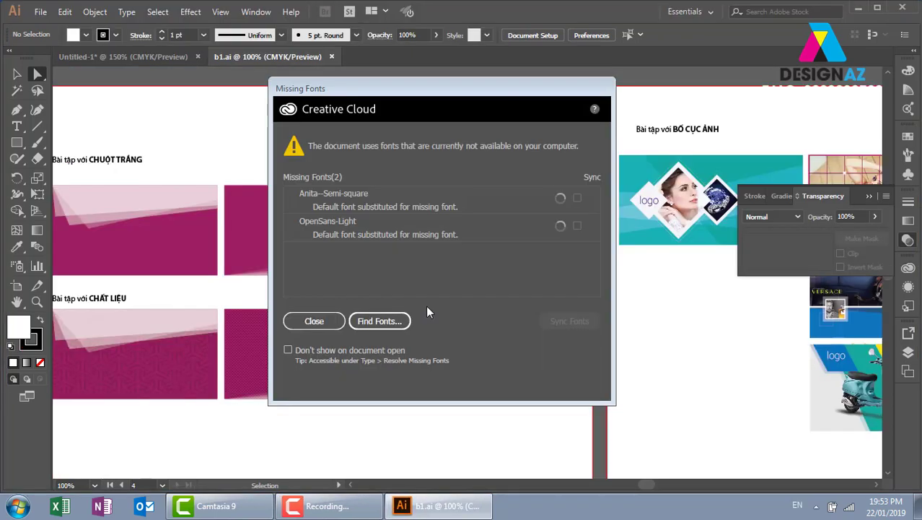
click(323, 324)
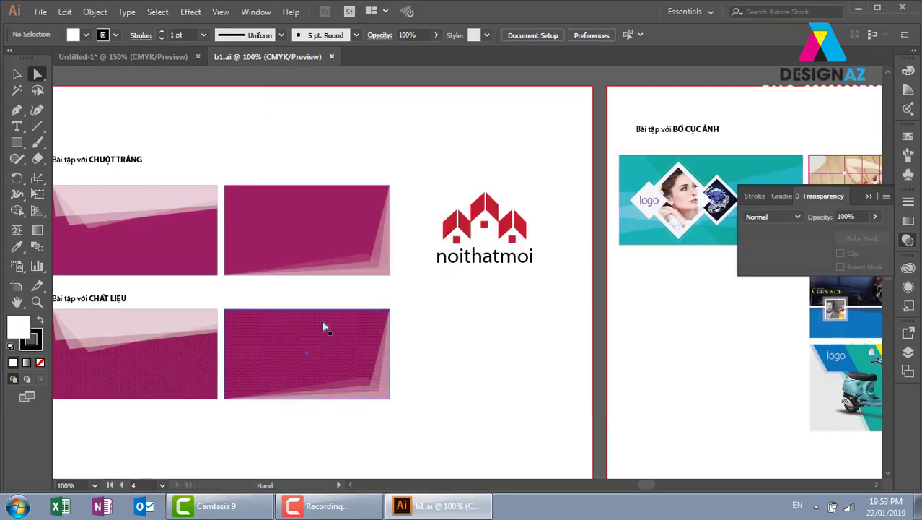
- Pan through the CHUỘT ĐEN, CHUỘT TRẮNG, BỐ CỤC ẢNH and food artboards, then zoom out
drag(208, 304, 859, 276)
drag(545, 301, 434, 309)
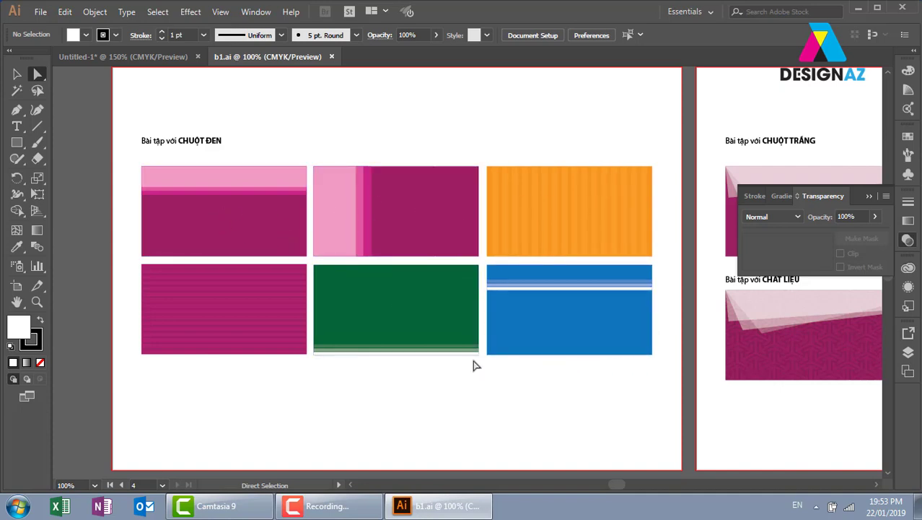
mouse_move(650, 334)
mouse_down()
mouse_move(374, 344)
mouse_move(303, 334)
mouse_up()
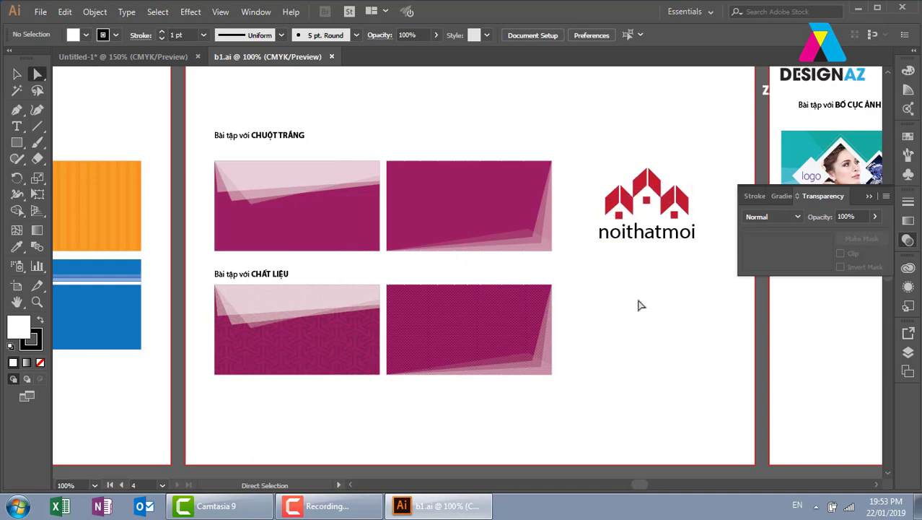
key(space)
mouse_move(840, 347)
mouse_down()
mouse_move(428, 368)
mouse_move(266, 360)
mouse_move(294, 358)
mouse_up()
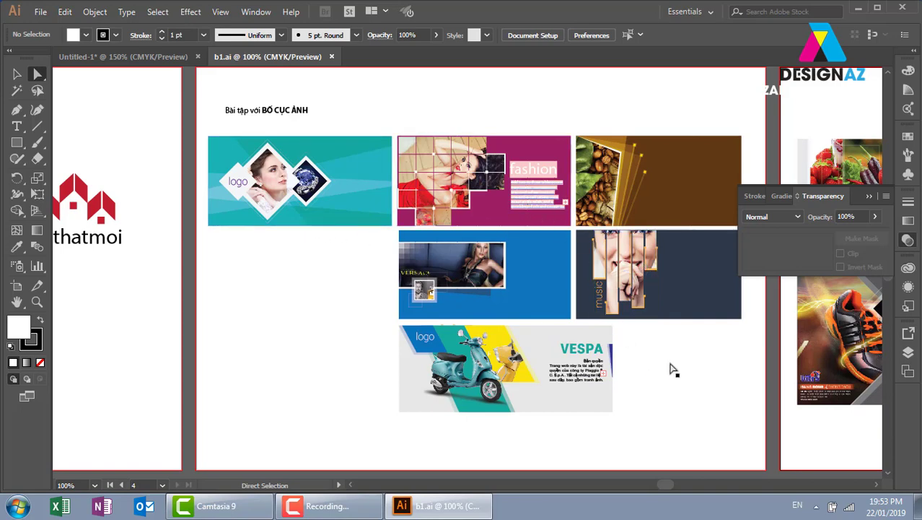
key(space)
drag(871, 372, 402, 348)
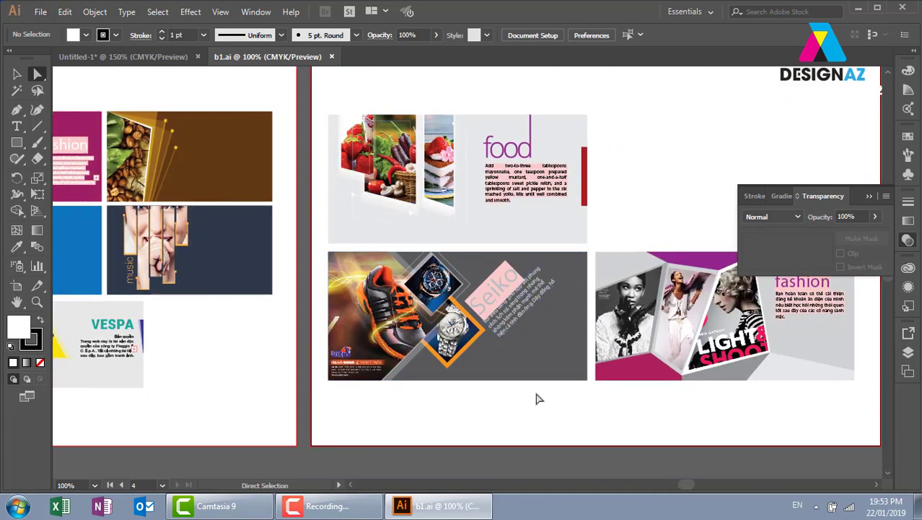
drag(721, 410, 797, 380)
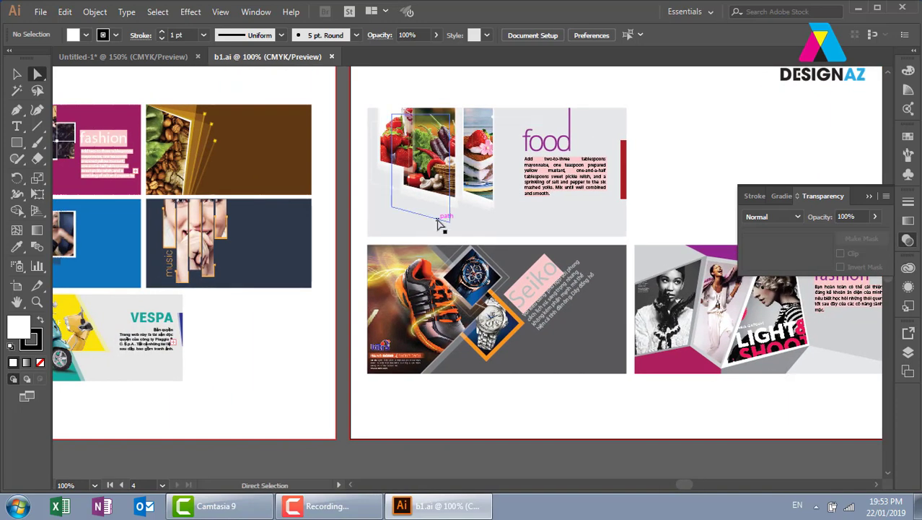
key(ctrl+minus)
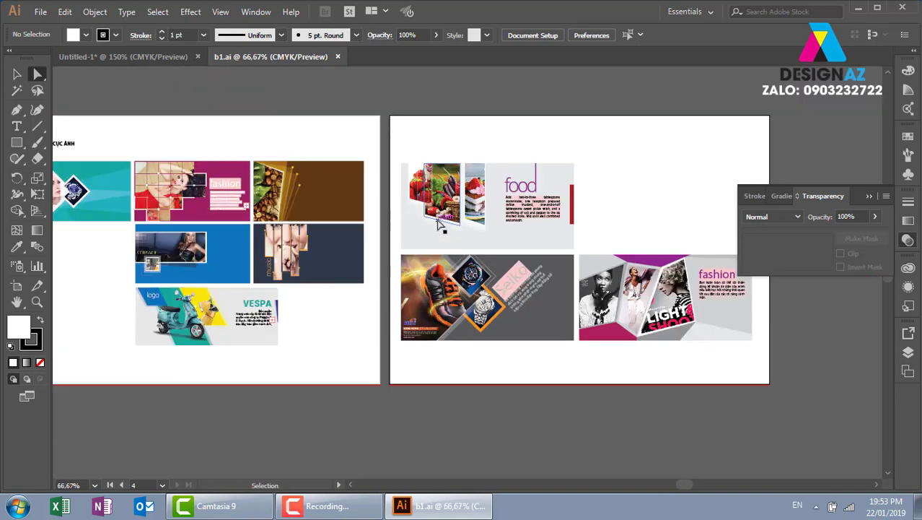
key(ctrl+minus)
key(ctrl+minus)
key(ctrl+minus)
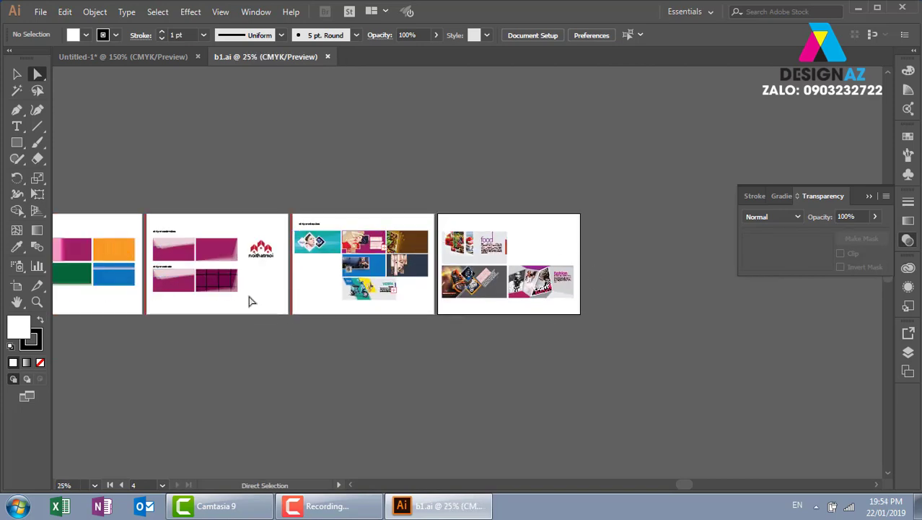
- Close b1.ai and select both bai 1 co ban and 3435356 in the Open dialog
click(328, 57)
key(ctrl+o)
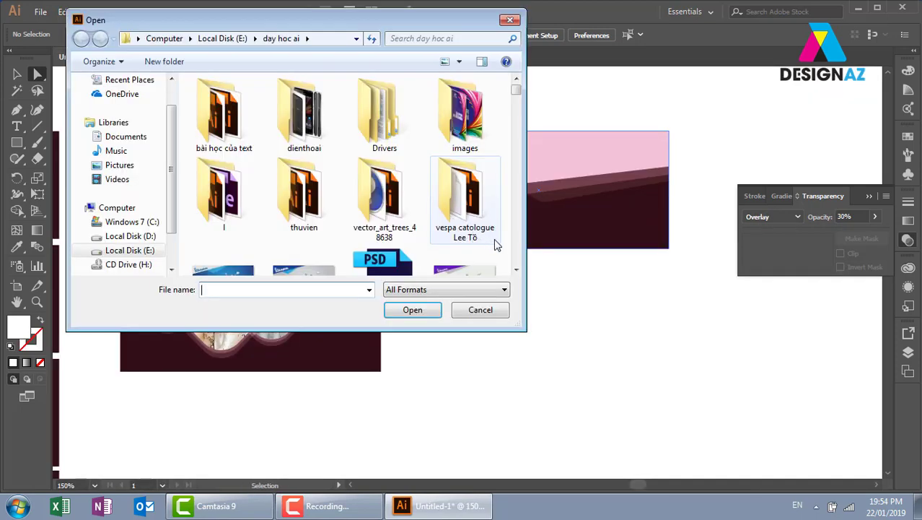
key(b)
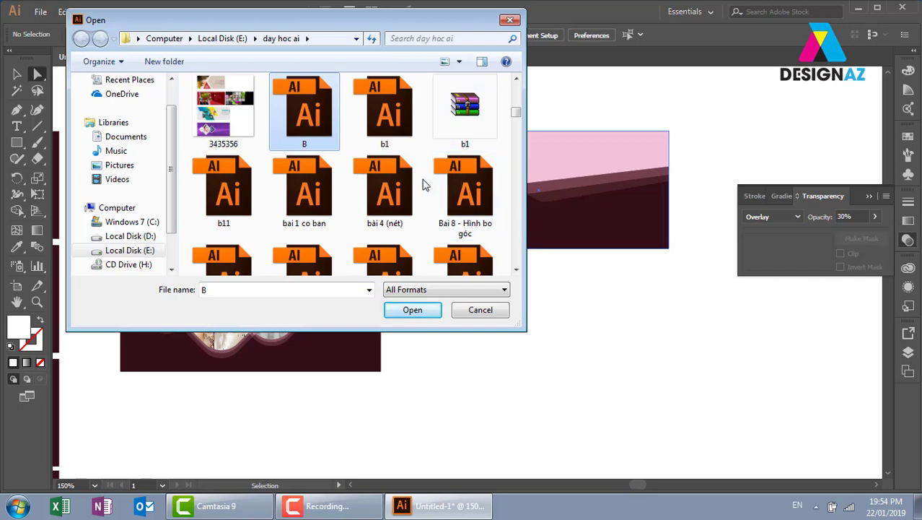
click(309, 217)
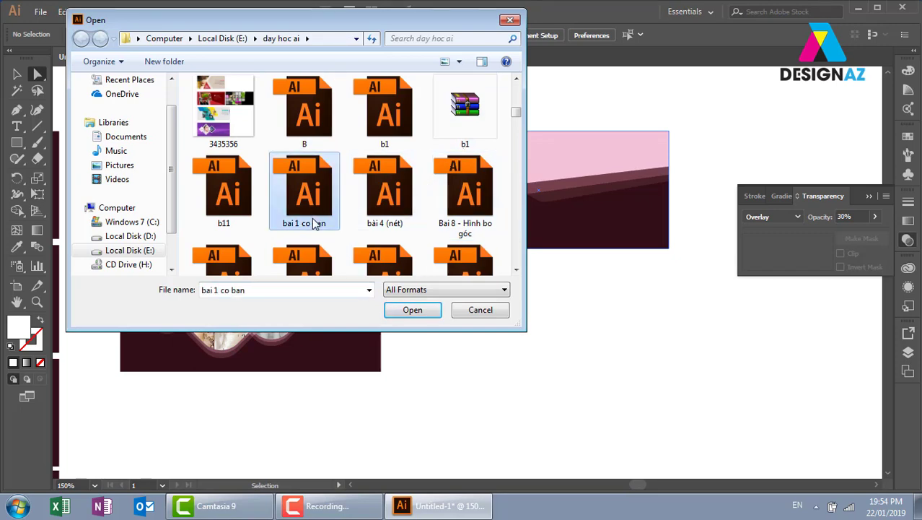
click(231, 130)
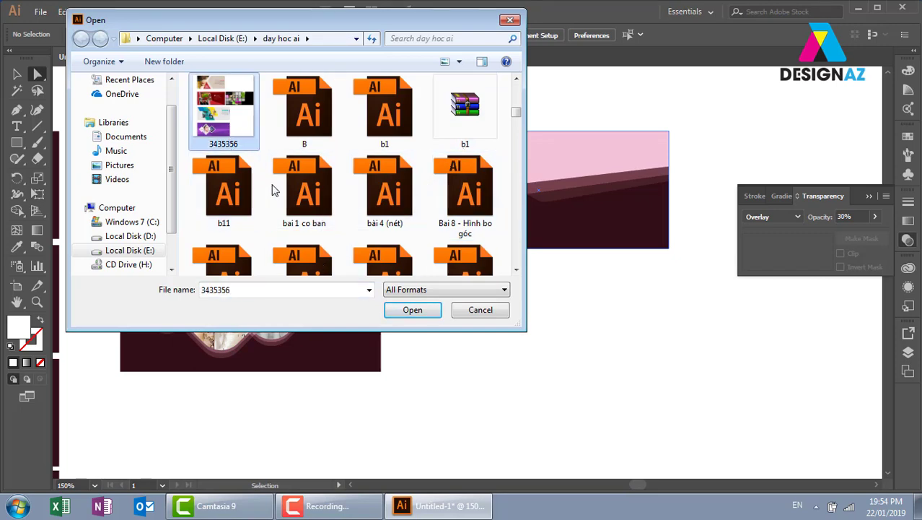
ctrl+click(310, 191)
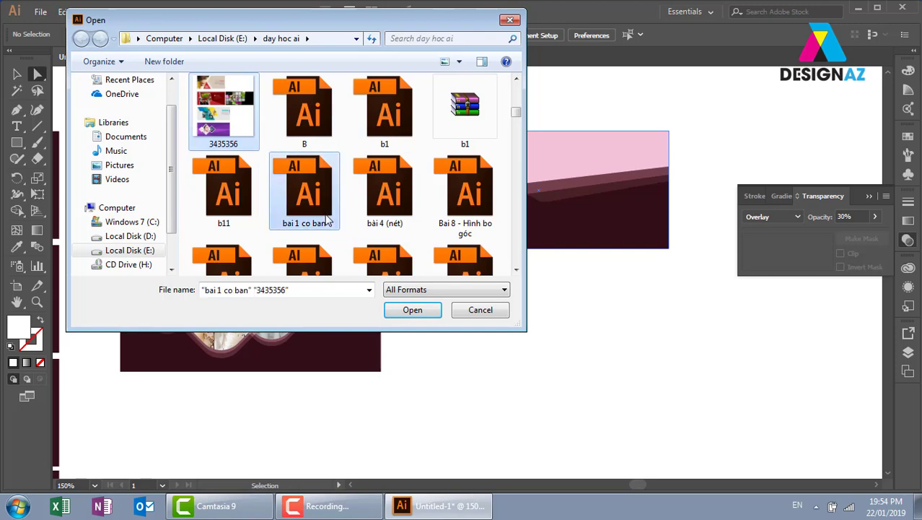
- Open both files, zoom on the KIEN TRUC MOI logos, and pan to the Giam 30% banner
click(427, 304)
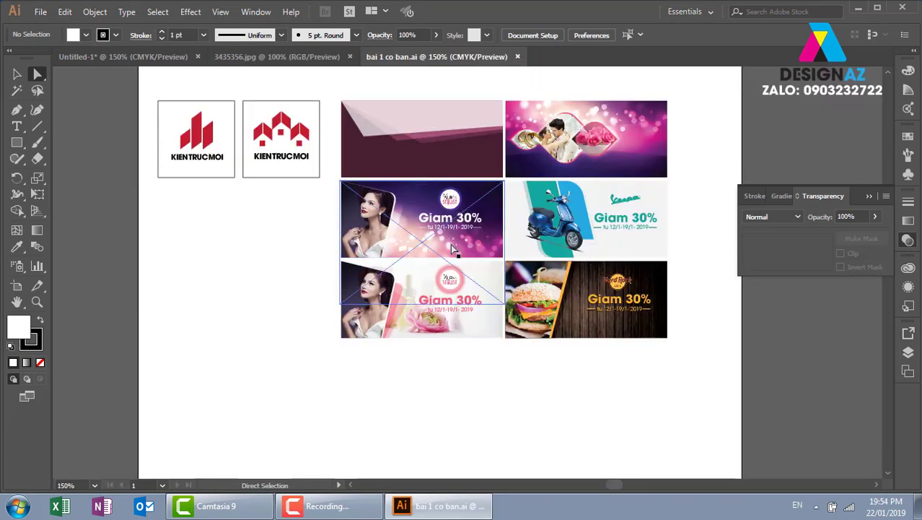
key(z)
drag(155, 89, 380, 191)
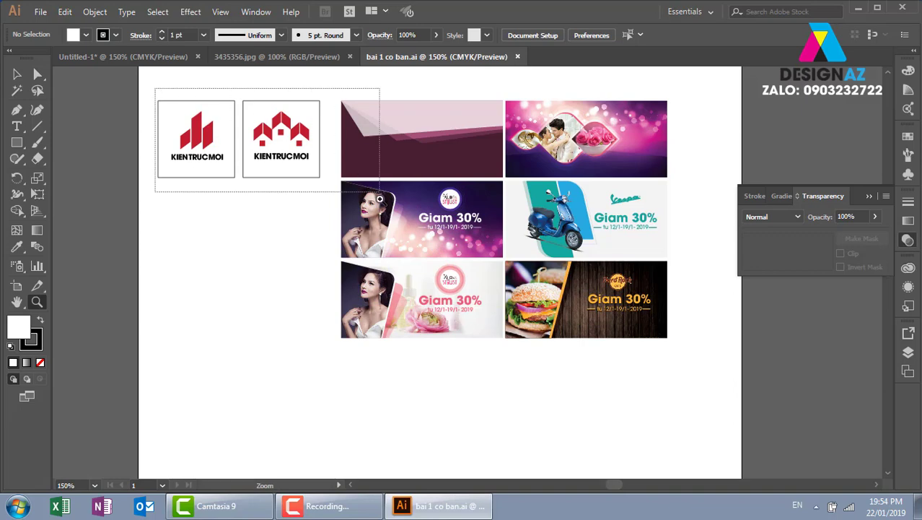
drag(454, 306, 438, 306)
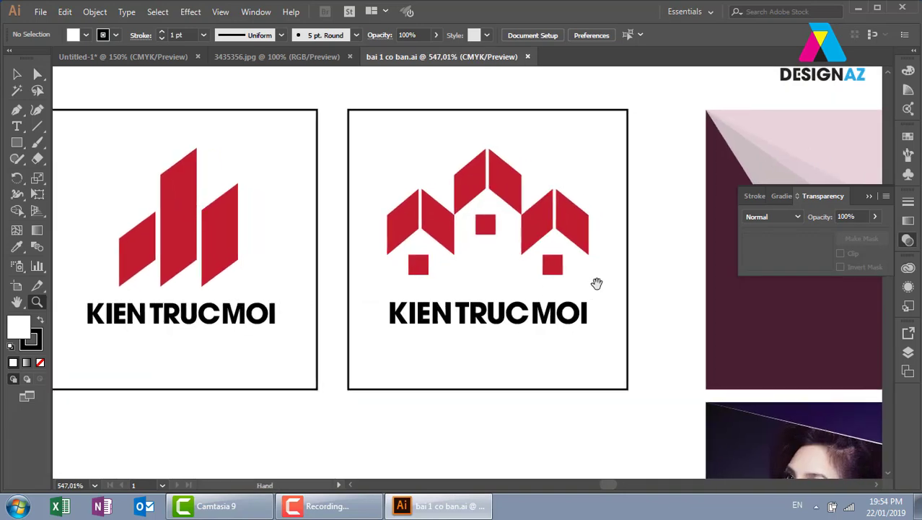
drag(597, 281, 173, 298)
drag(480, 333, 315, 346)
drag(443, 379, 361, 229)
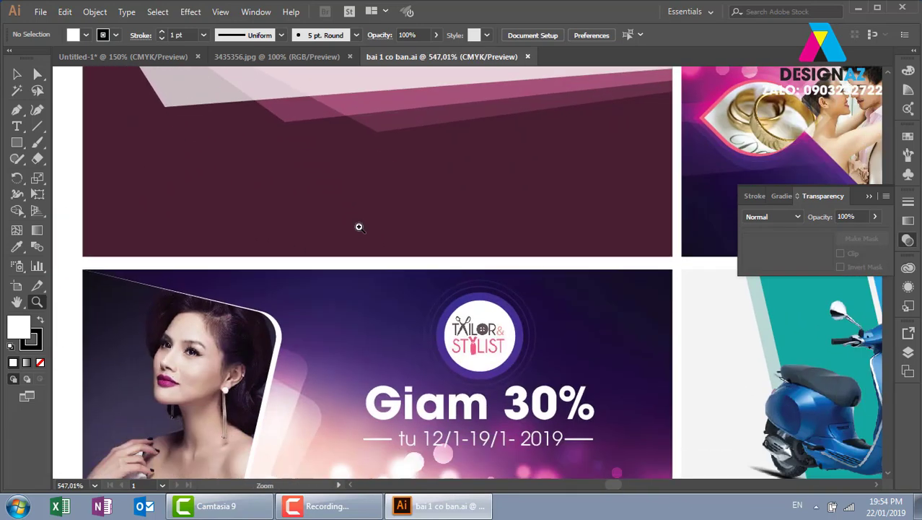
- Zoom out to 300% and pan across the Vespa, Hard Rock and pink wedding banners
key(ctrl+minus)
key(ctrl+minus)
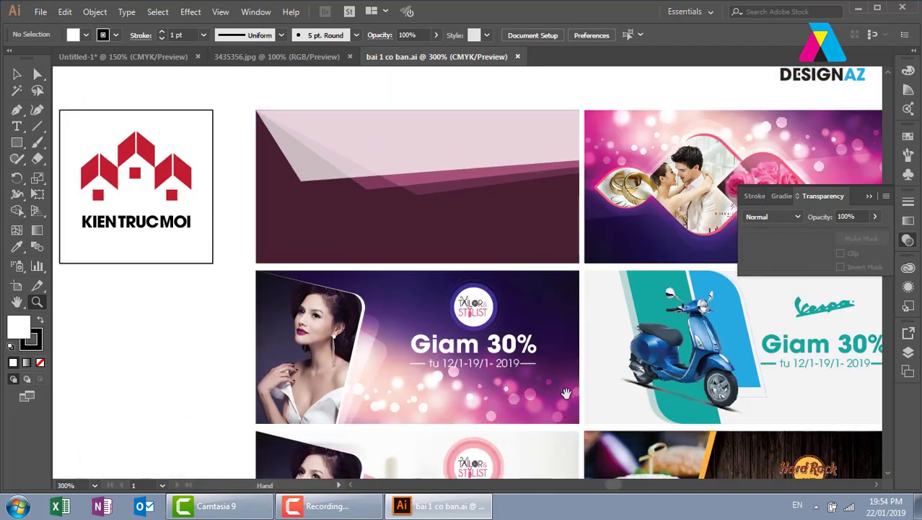
mouse_move(567, 393)
mouse_down()
mouse_move(485, 303)
mouse_move(464, 218)
mouse_up()
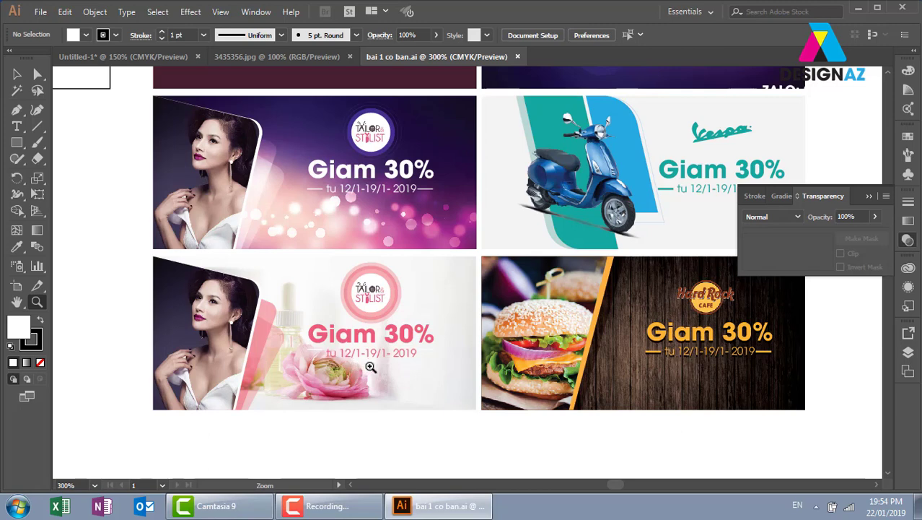
drag(632, 335, 446, 383)
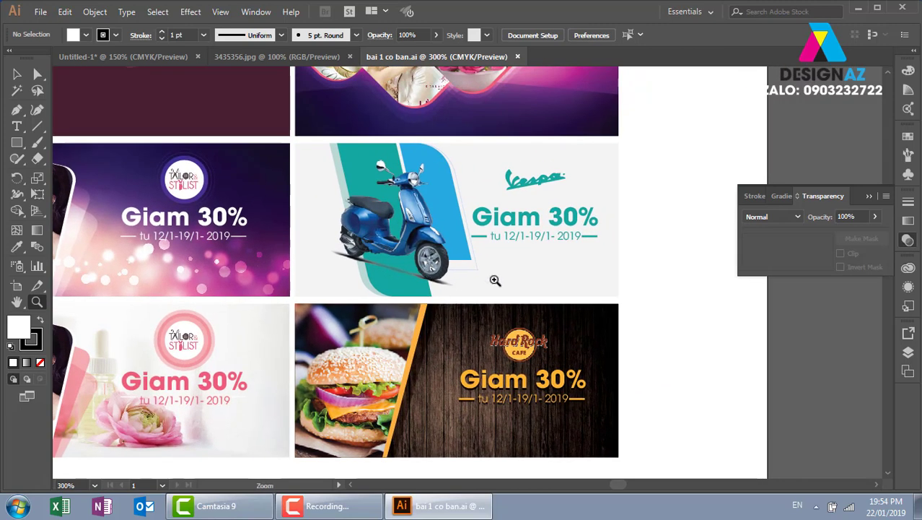
drag(559, 164, 558, 356)
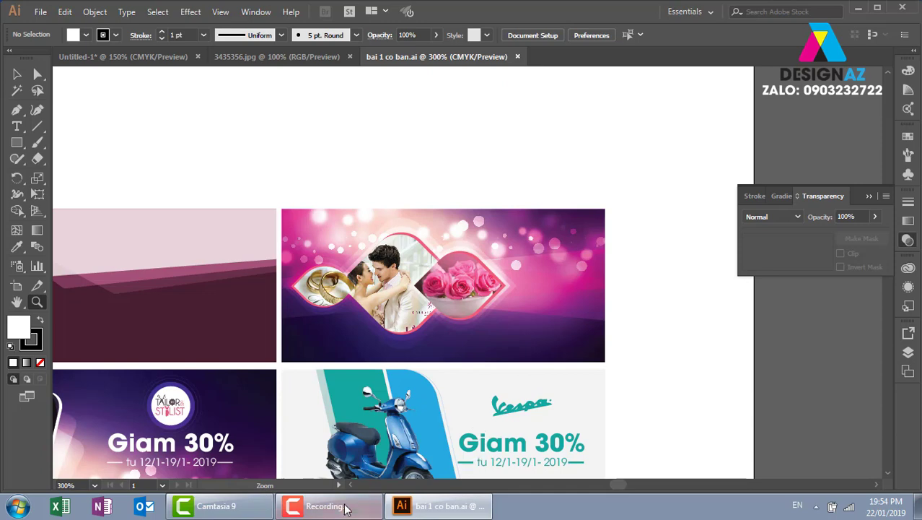
click(374, 503)
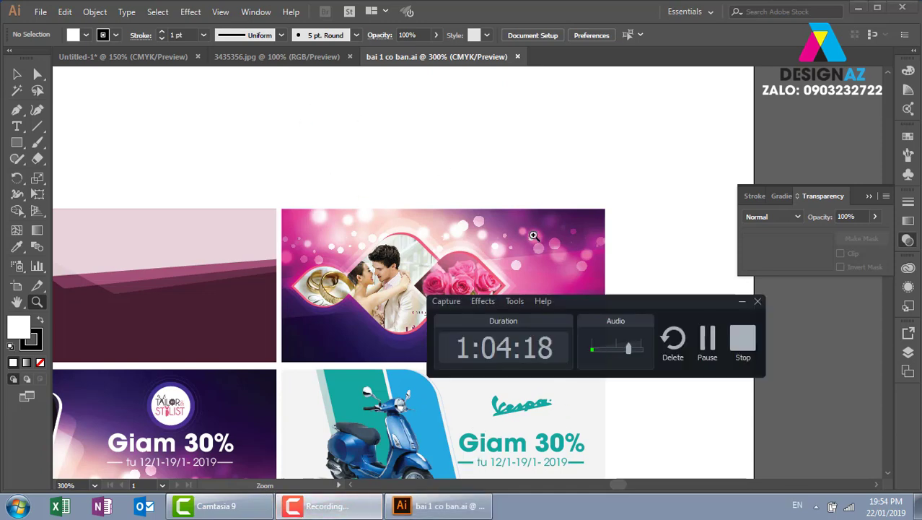
drag(671, 309, 564, 492)
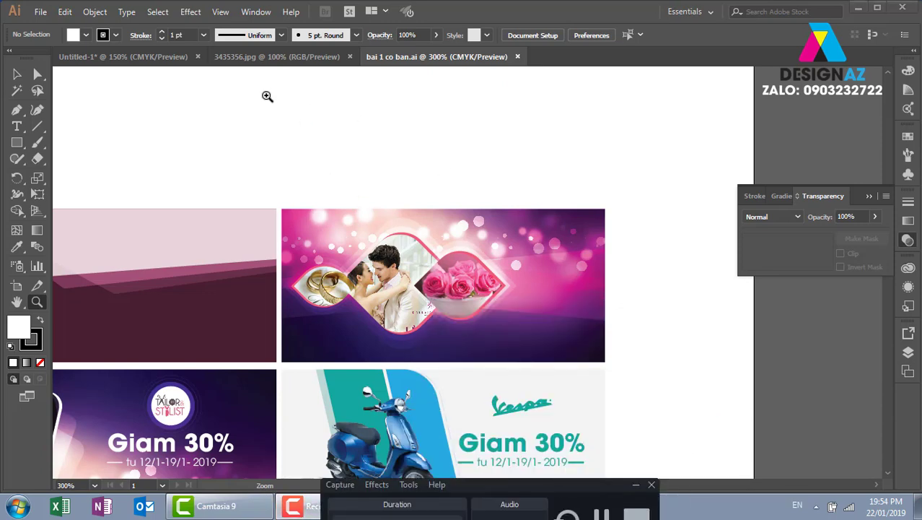
- Review the sale 30%, FOOD and VESPA banners in 3435356.jpg
click(282, 62)
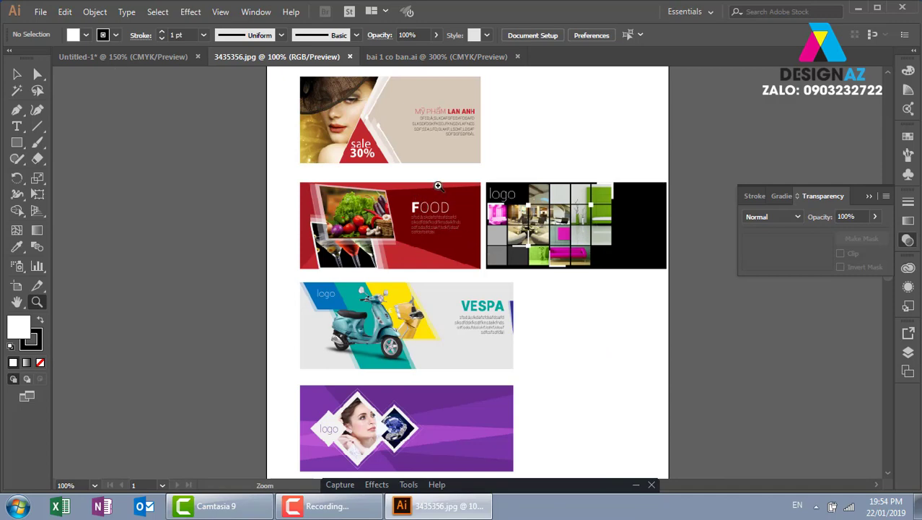
drag(291, 76, 482, 167)
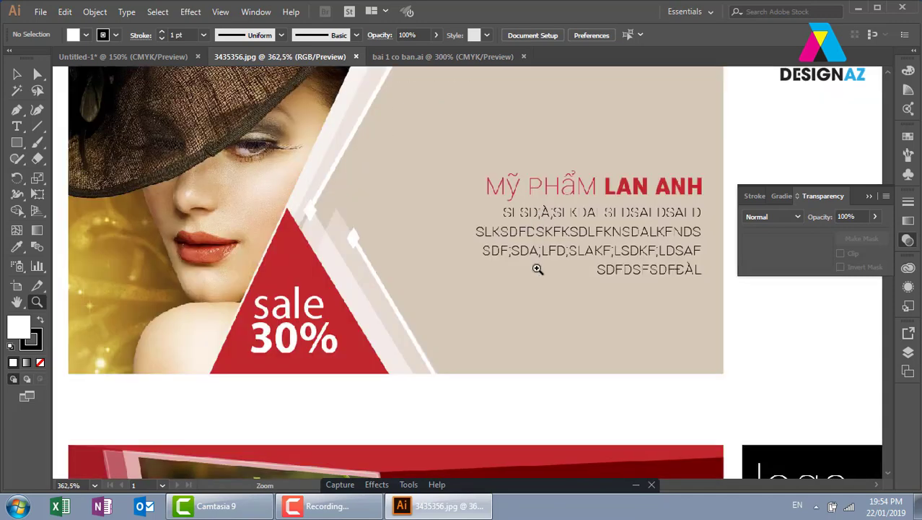
drag(521, 383, 498, 349)
key(ctrl+minus)
key(ctrl+minus)
key(ctrl+minus)
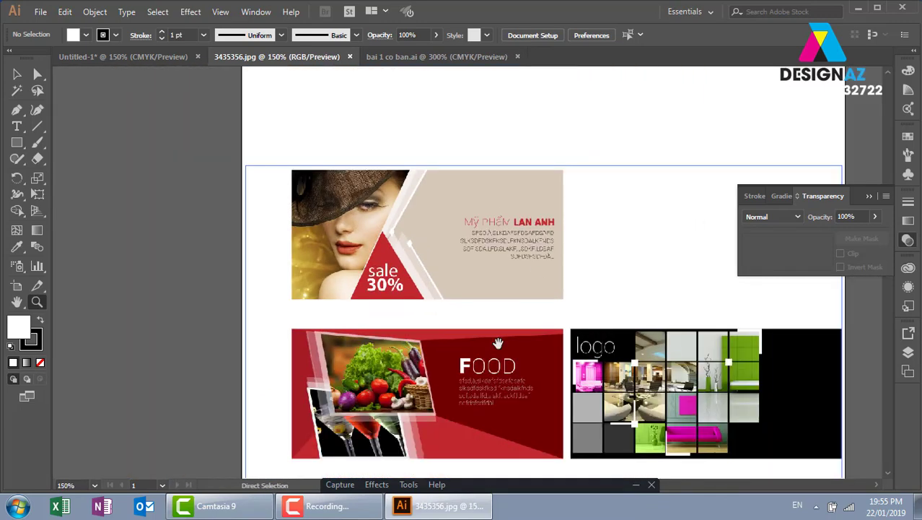
mouse_move(500, 289)
mouse_down()
mouse_move(380, 293)
mouse_move(363, 161)
mouse_up()
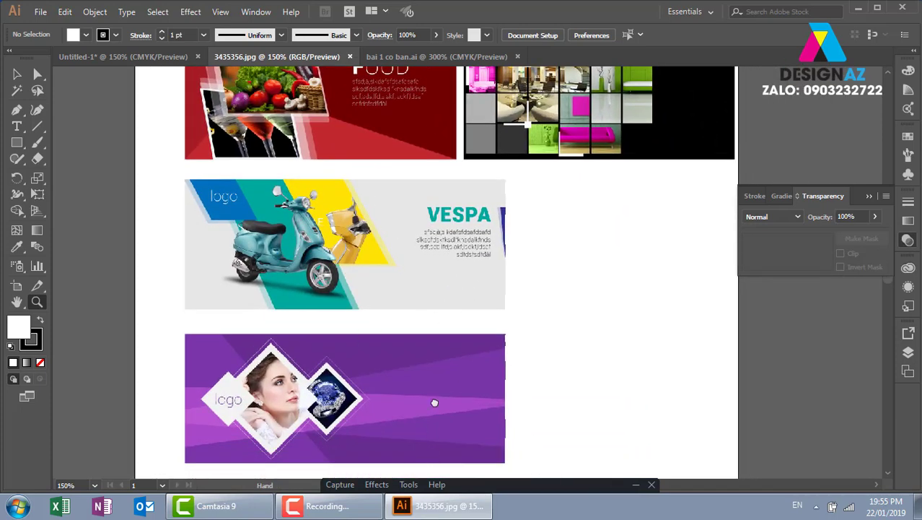
drag(434, 398, 415, 266)
drag(275, 67, 334, 160)
- Return to Untitled-1, zoom onto the food and wedding banners, and select the wedding rectangle
click(148, 57)
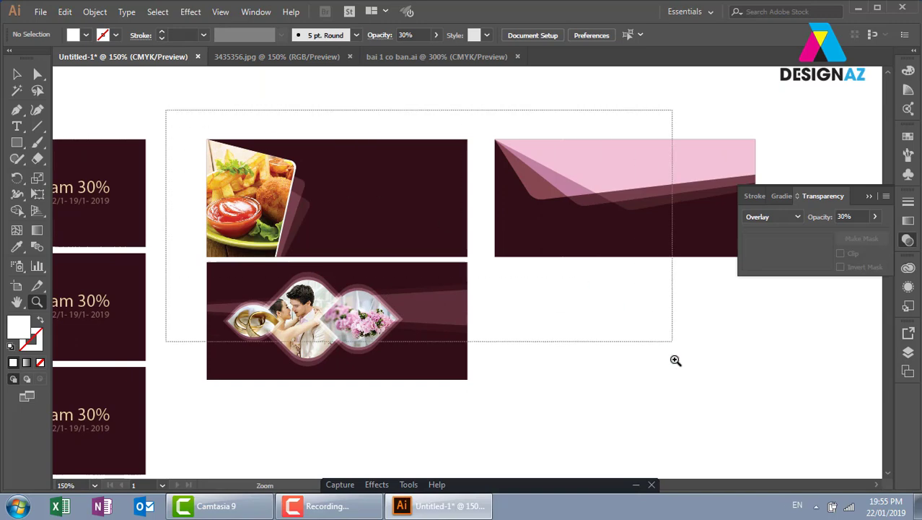
drag(165, 110, 672, 342)
drag(520, 328, 534, 390)
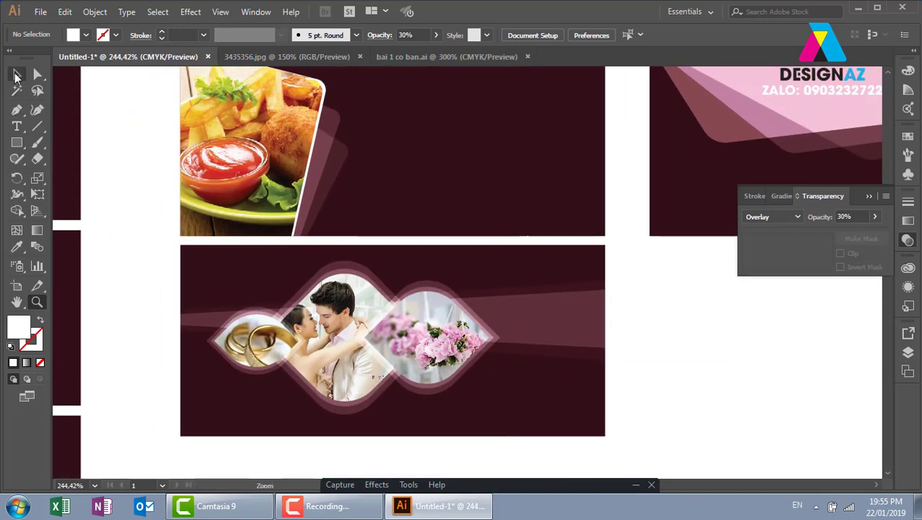
click(17, 74)
click(526, 268)
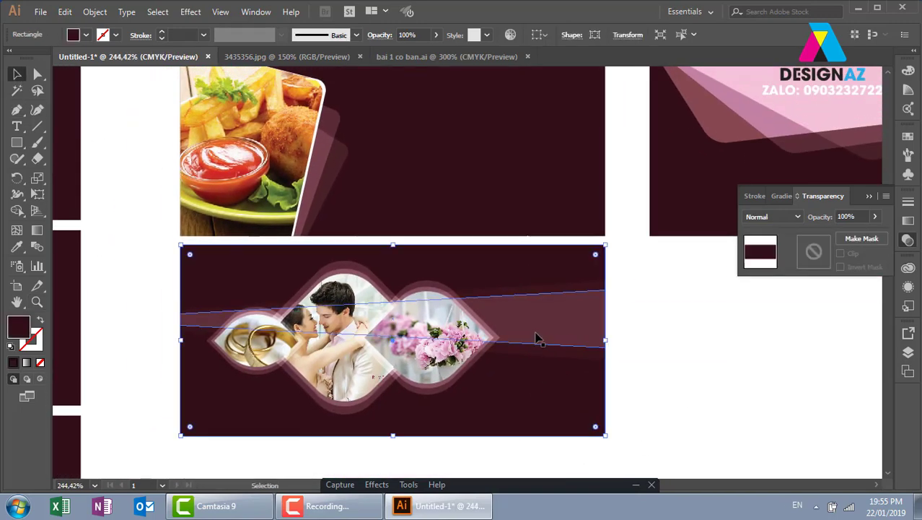
click(40, 12)
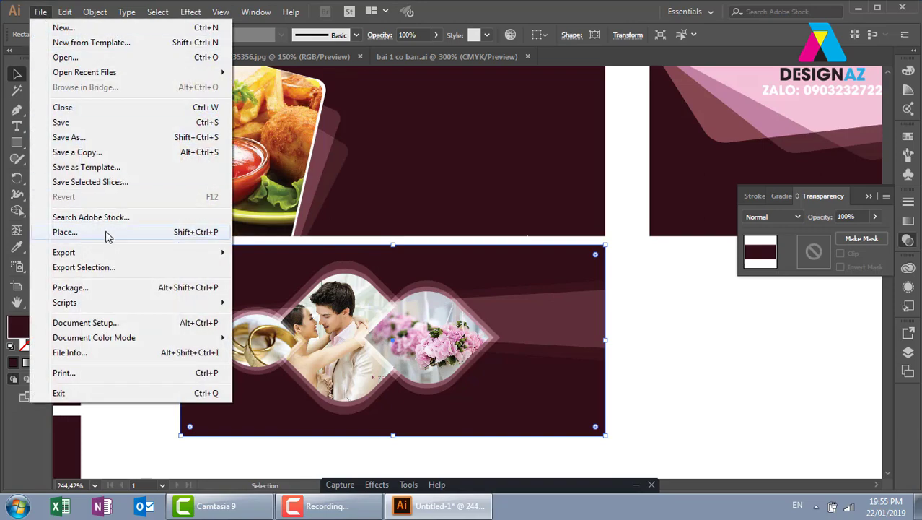
- Start placing an image and browse to the E:\thuvienanh\Backgroud\texture folder
click(107, 235)
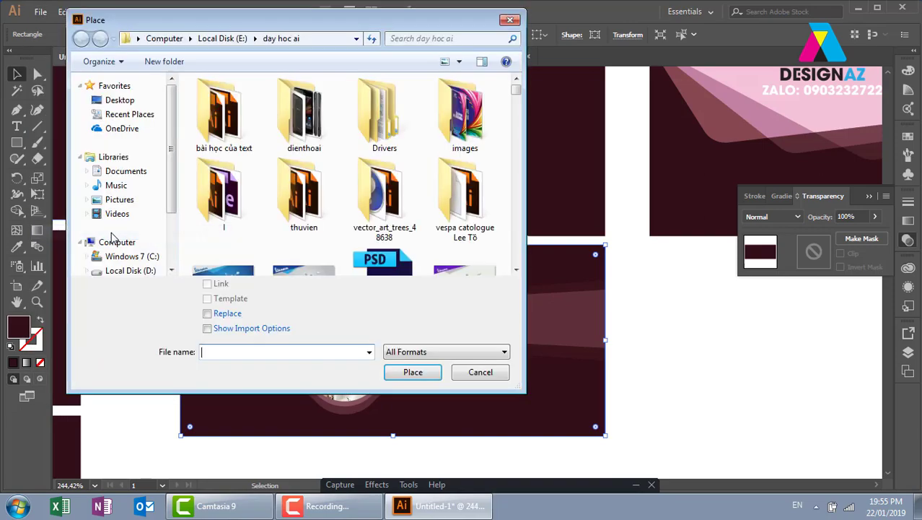
click(225, 42)
scroll(292, 208, down, 5)
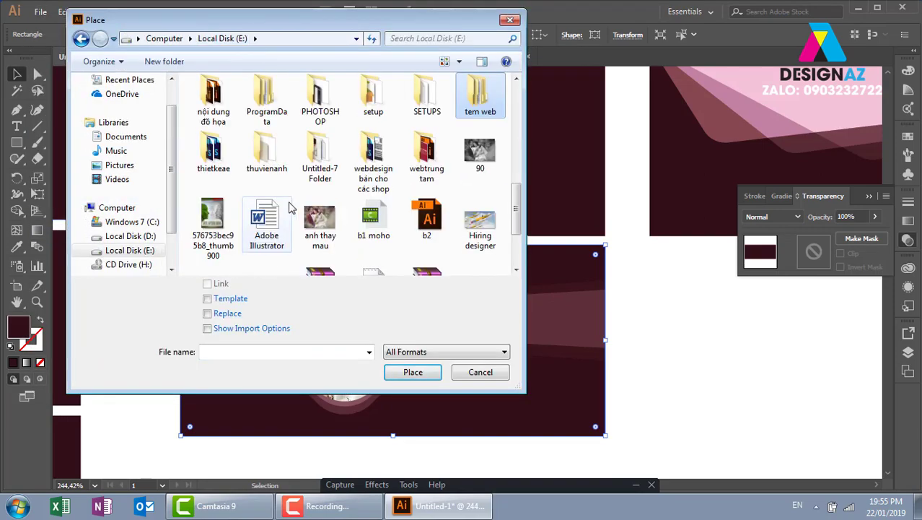
click(264, 159)
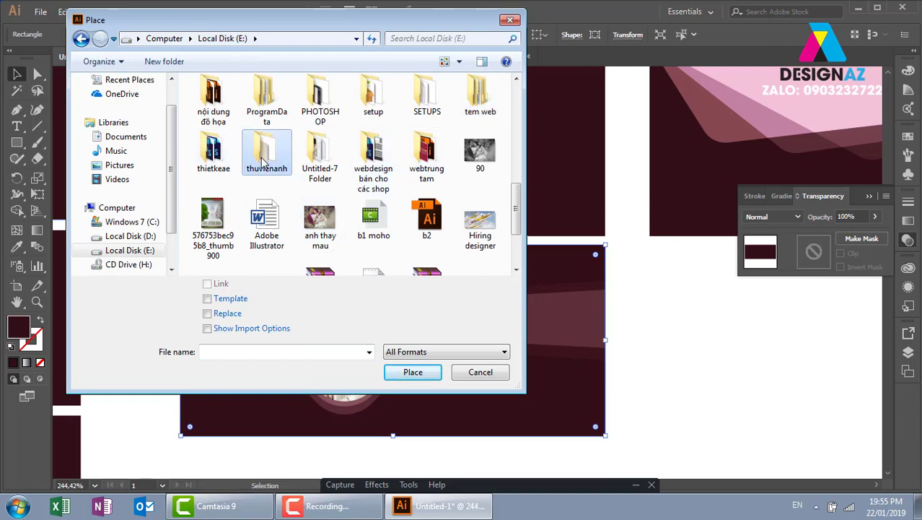
double_click(264, 160)
scroll(298, 193, down, 2)
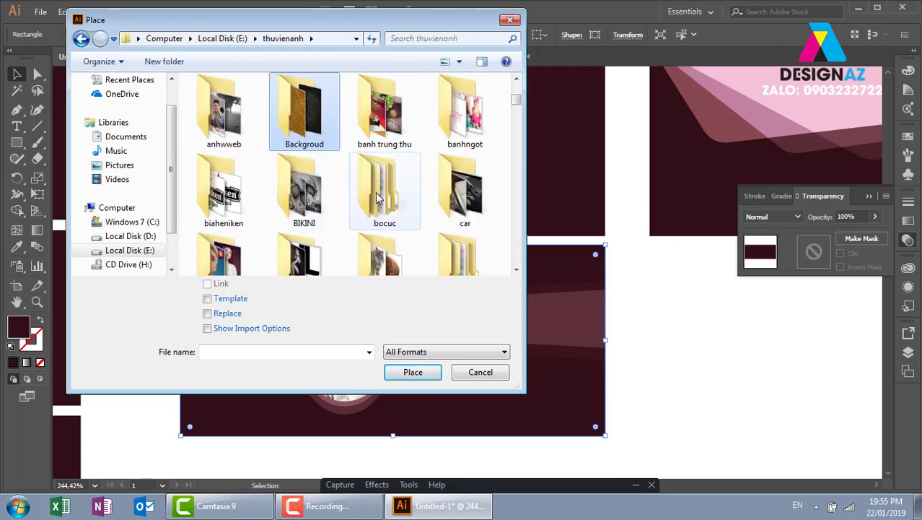
double_click(314, 128)
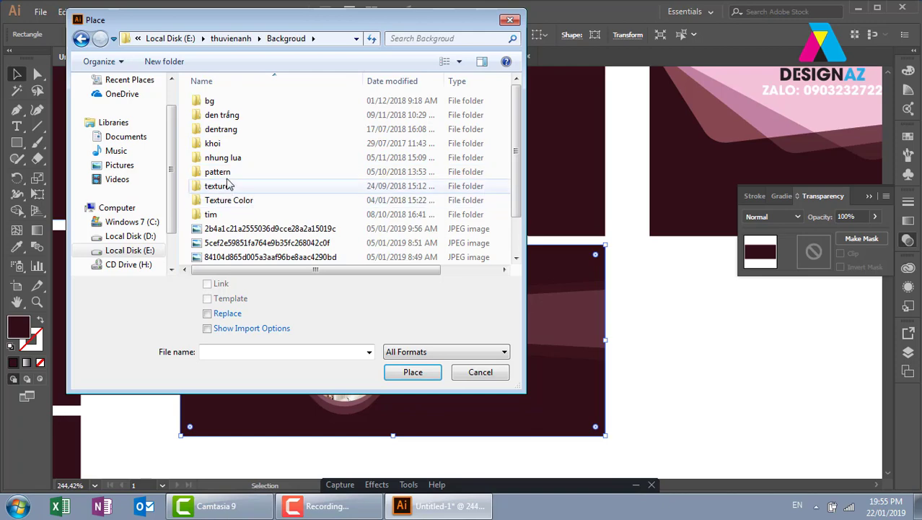
double_click(224, 189)
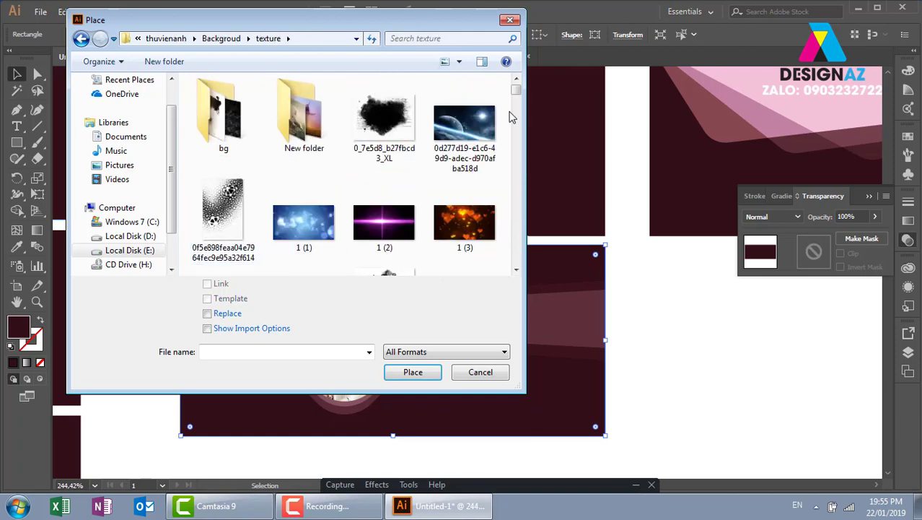
- Place the pink bokeh image artsfon.com-40799 by dragging it across the wedding banner area
click(516, 269)
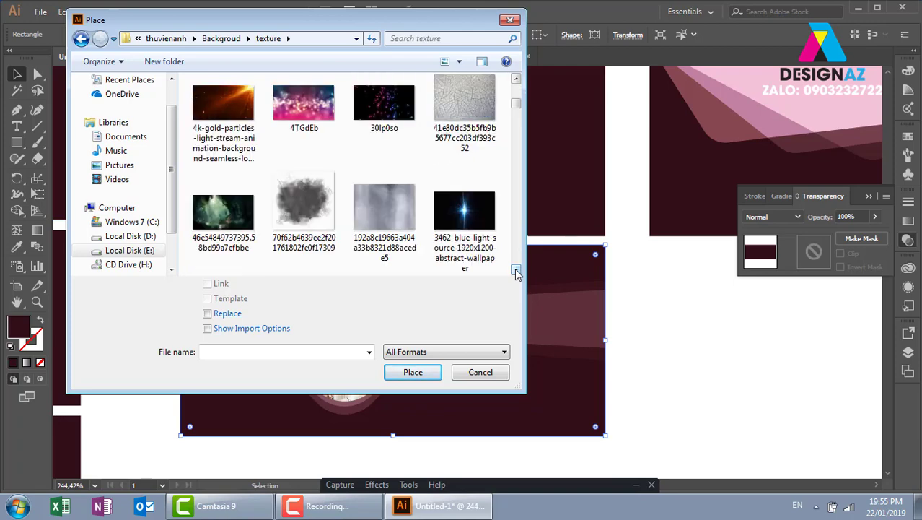
click(516, 269)
click(515, 269)
click(516, 269)
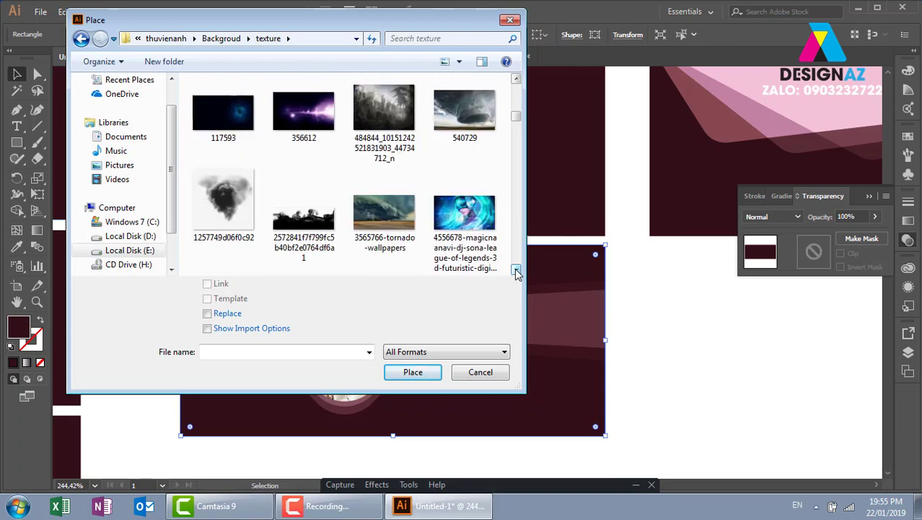
click(516, 269)
click(516, 269)
click(516, 269)
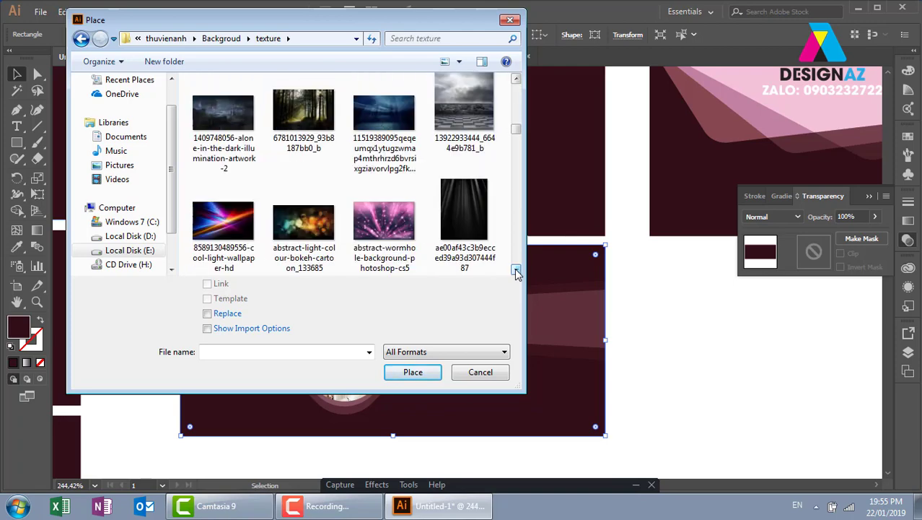
click(516, 269)
click(223, 260)
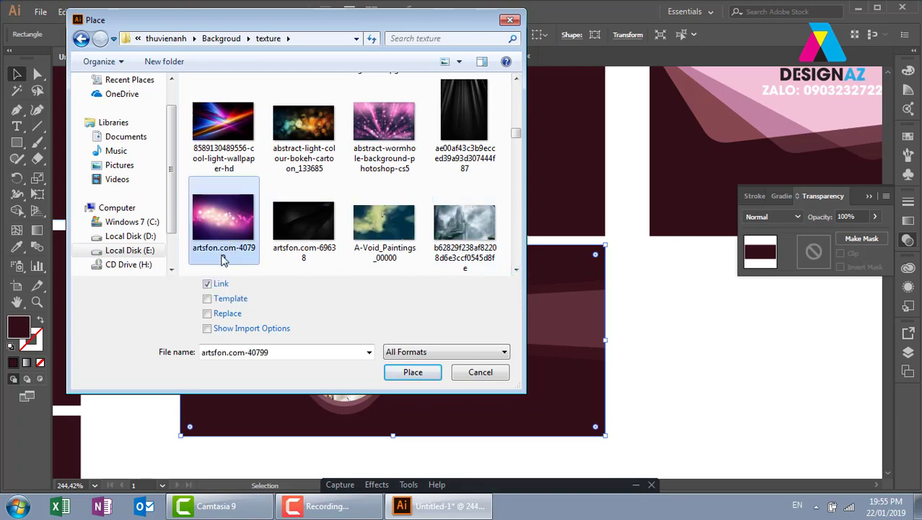
click(413, 371)
drag(175, 237, 713, 447)
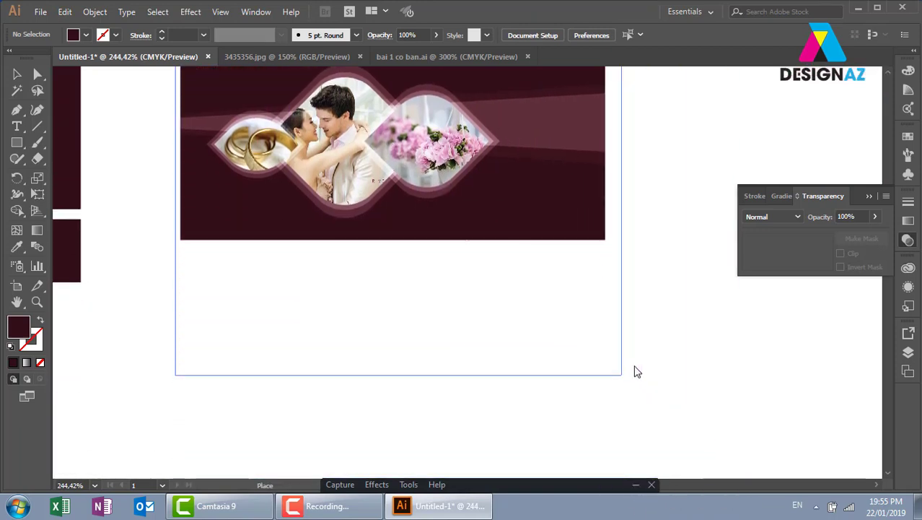
- Size the bokeh image over the wedding banner and send it behind the banner
drag(713, 447, 638, 374)
drag(551, 346, 578, 332)
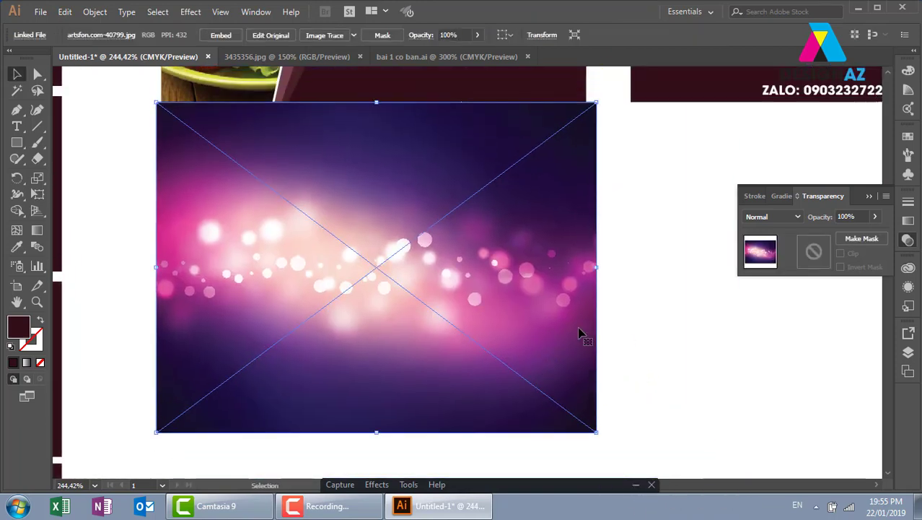
key(ctrl+[)
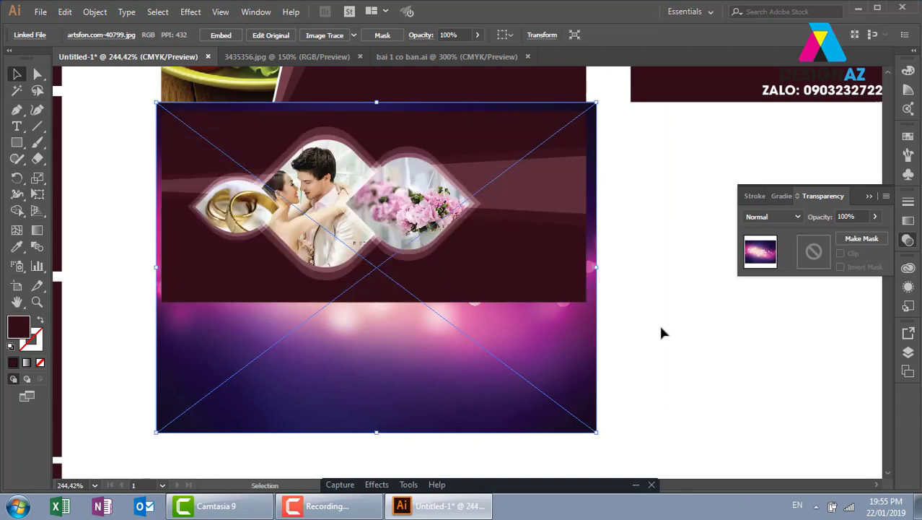
click(659, 325)
- Select the bokeh image with the banner rectangle and clip it inside with Ctrl+7
click(583, 298)
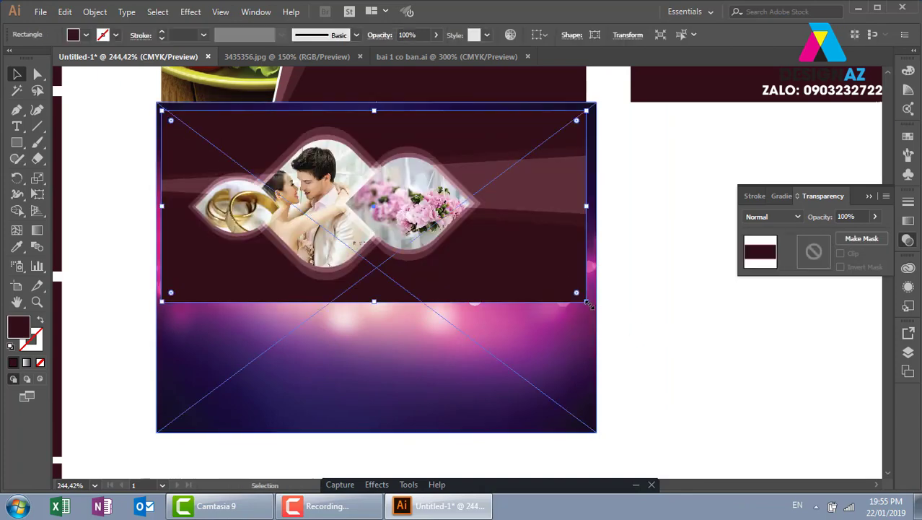
click(647, 358)
drag(562, 268, 565, 302)
key(ctrl+z)
click(543, 280)
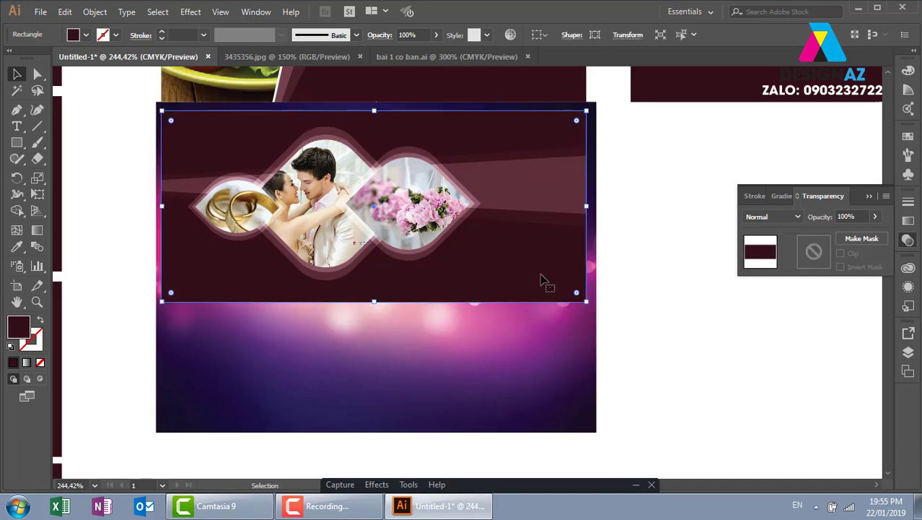
click(691, 395)
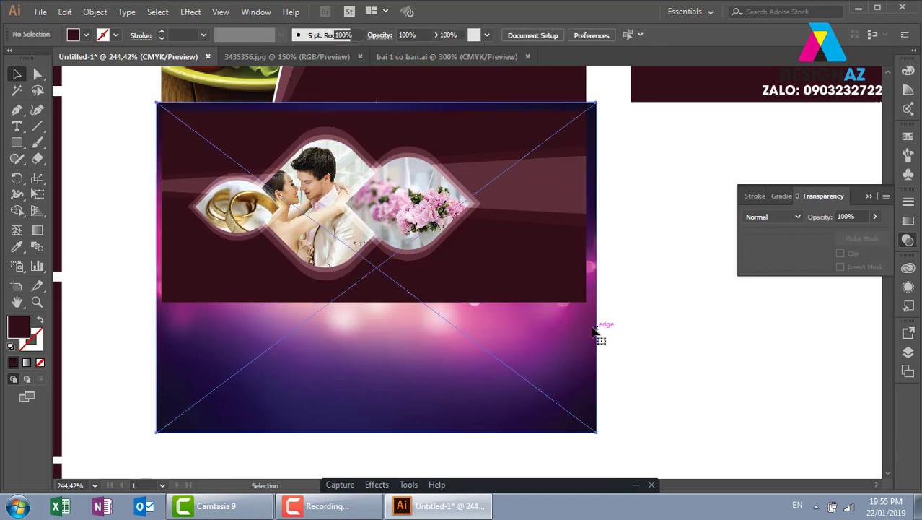
click(593, 326)
shift+click(568, 287)
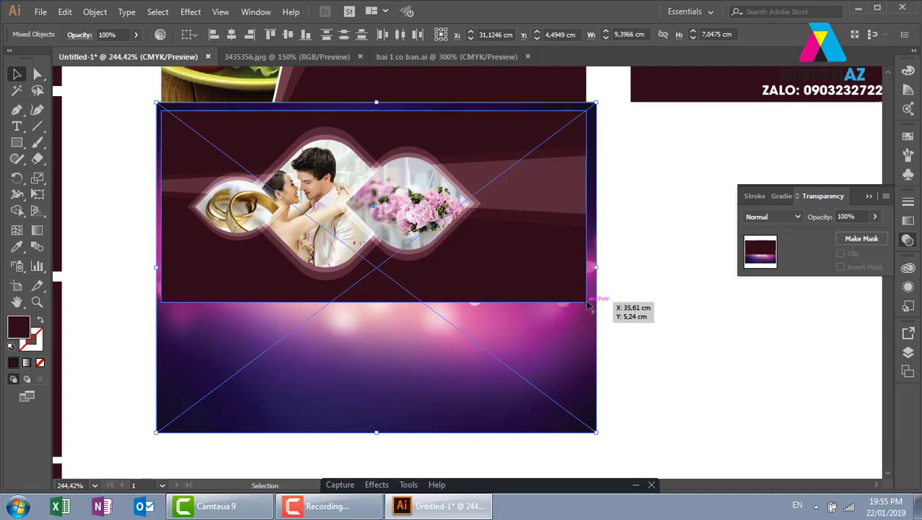
key(ctrl+7)
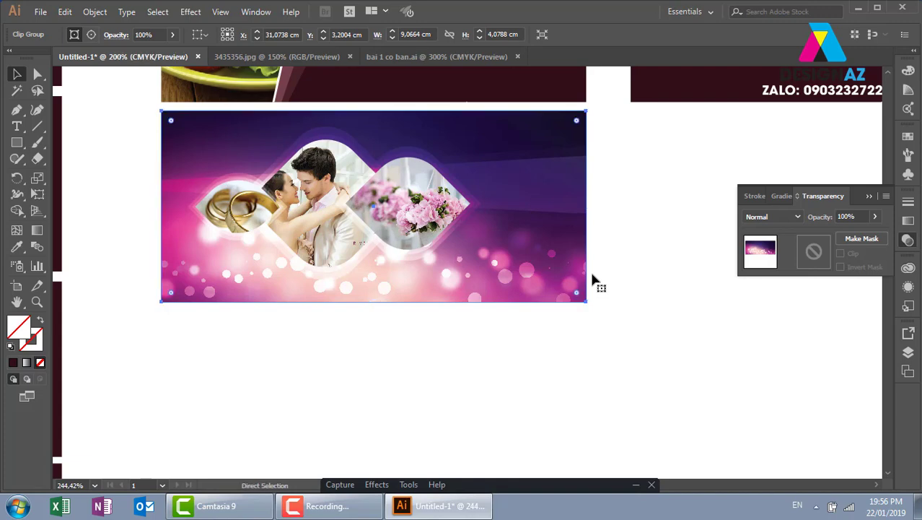
key(ctrl+minus)
click(302, 61)
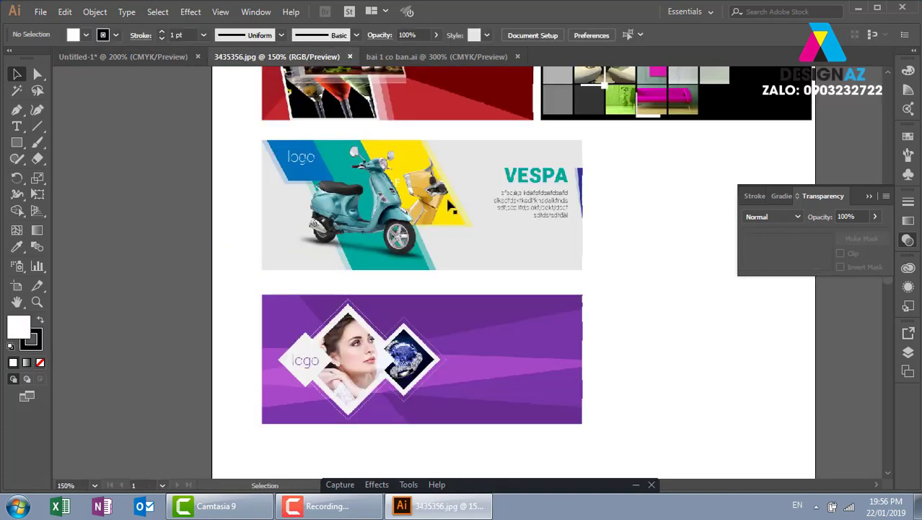
drag(509, 198, 477, 318)
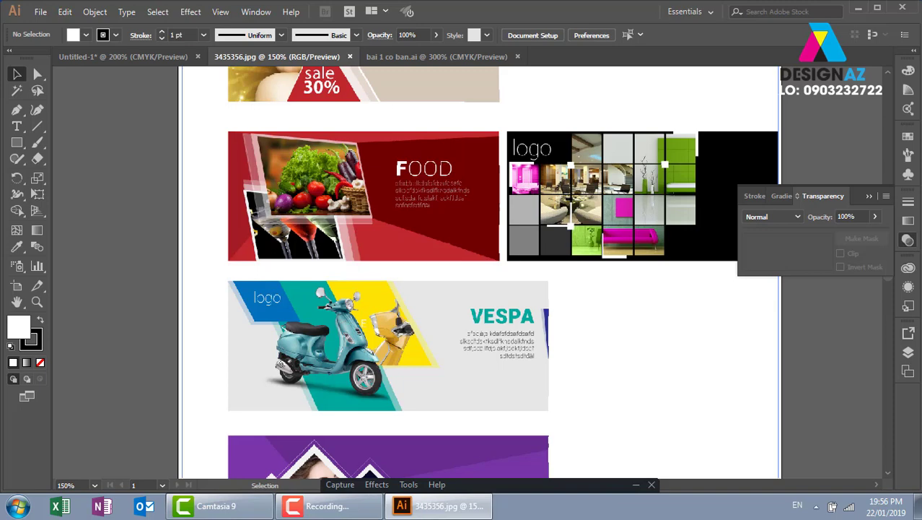
click(339, 507)
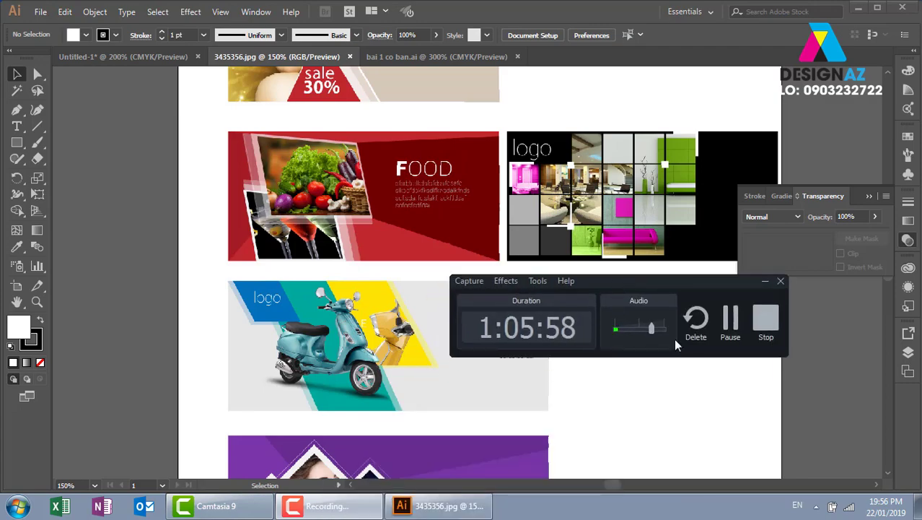